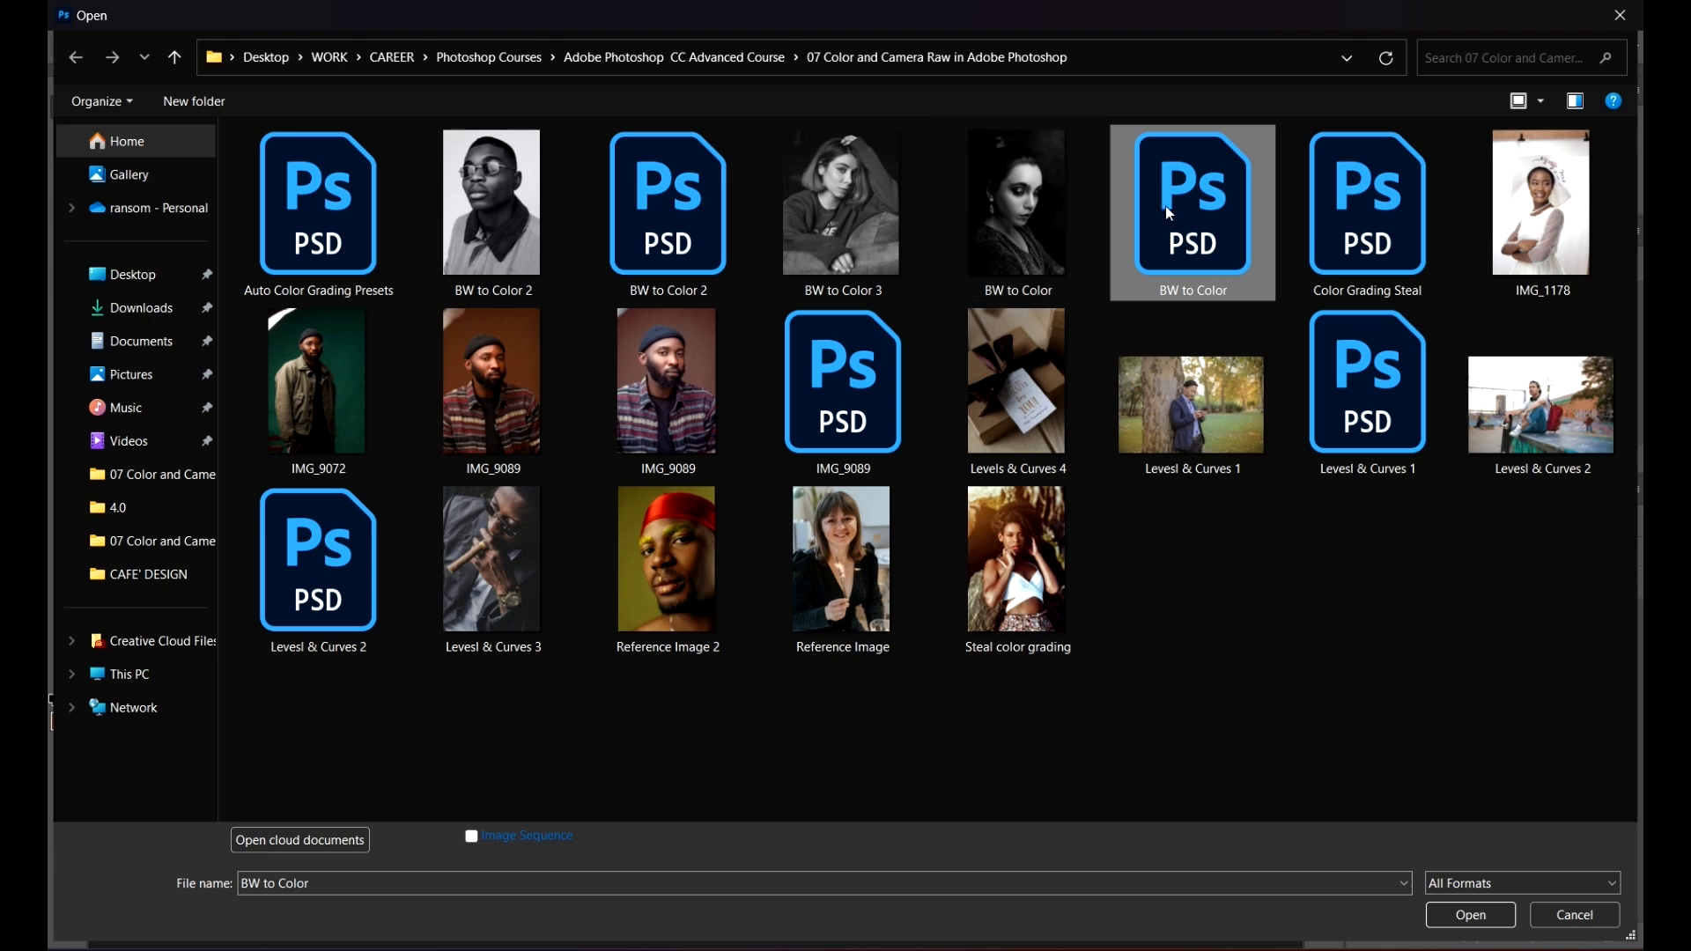
Step: Preview the black-and-white BW to Color JPG in the Photos viewer and minimize the viewer
click(1028, 217)
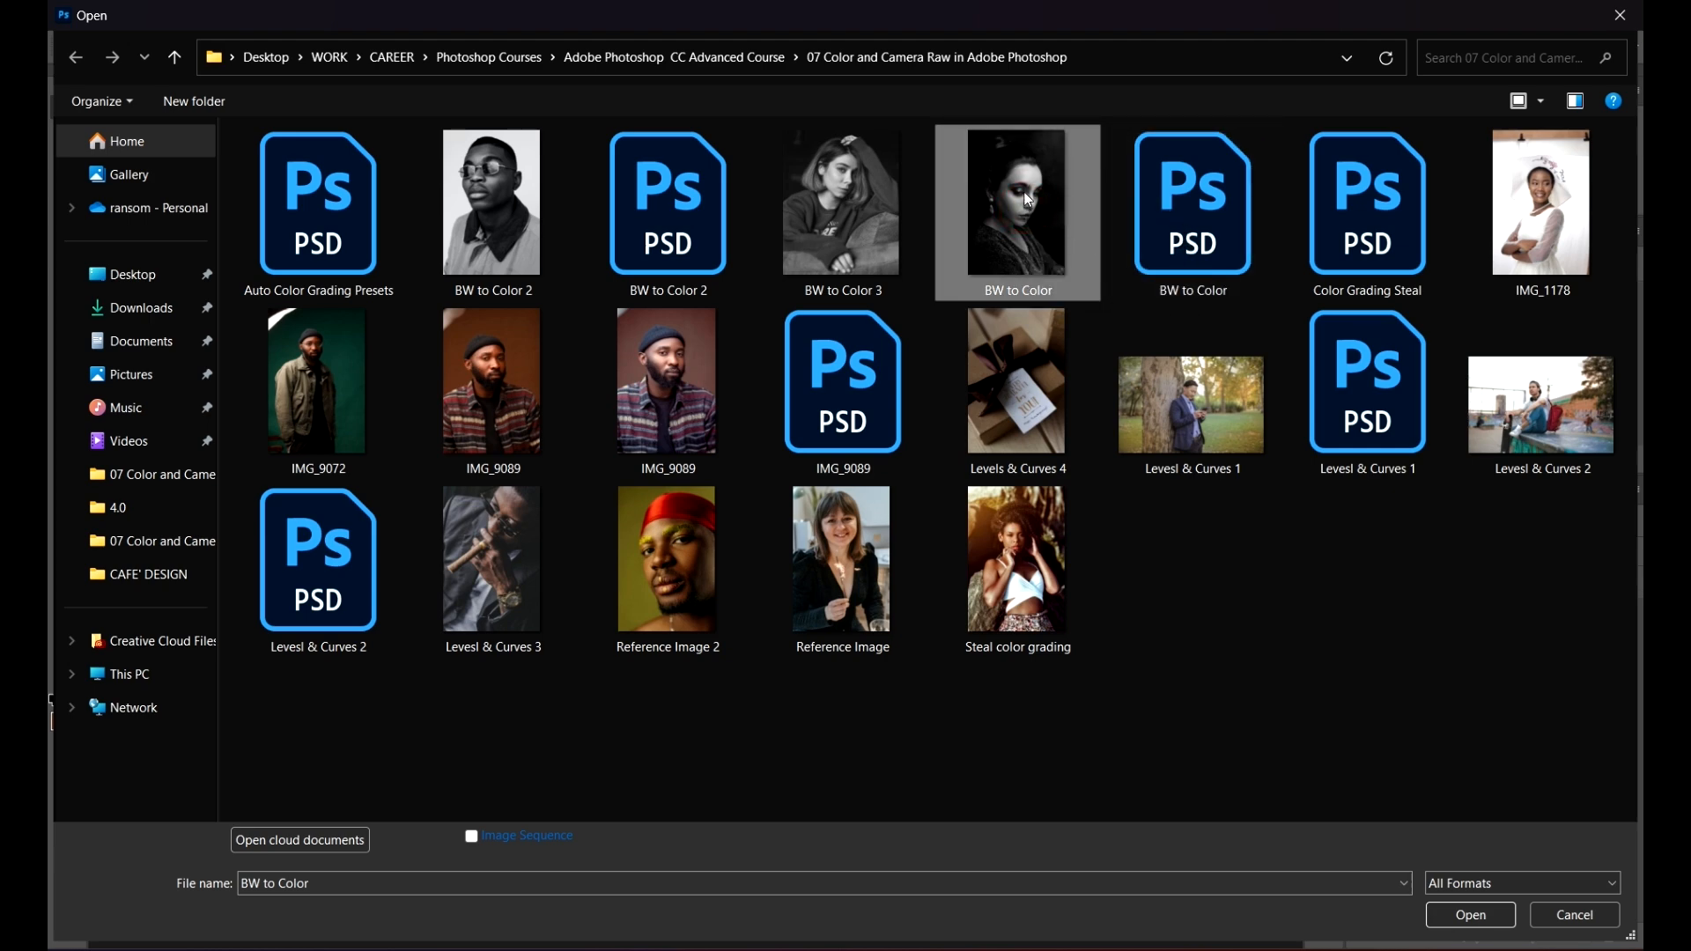
right_click(1029, 225)
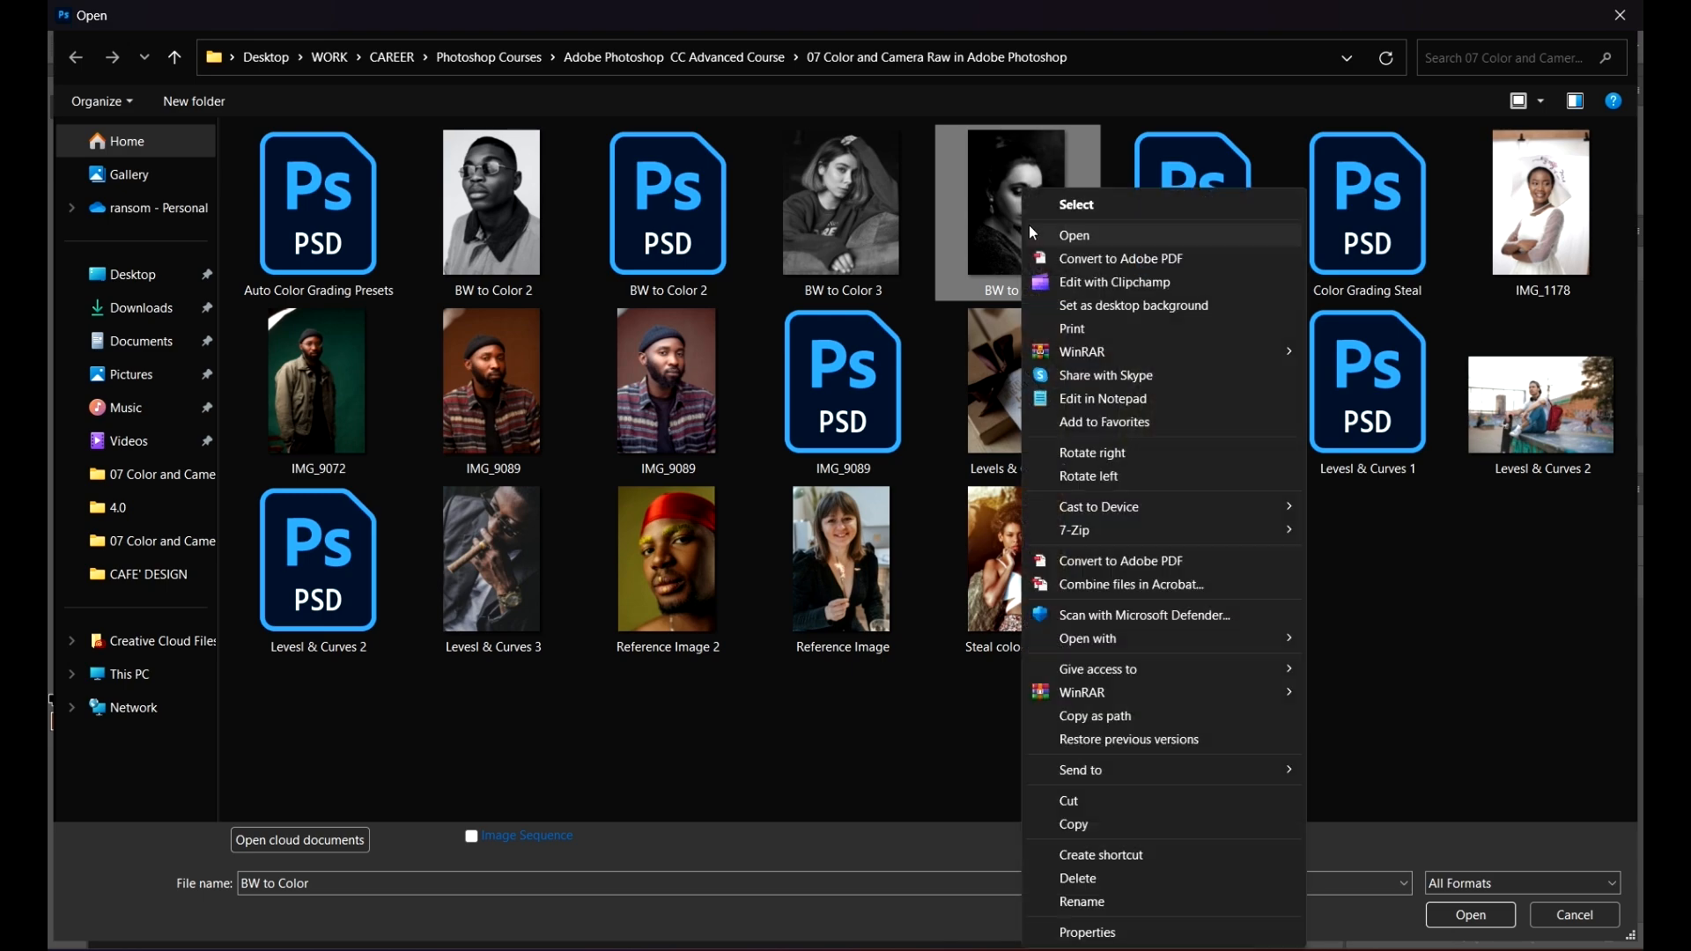
click(1085, 236)
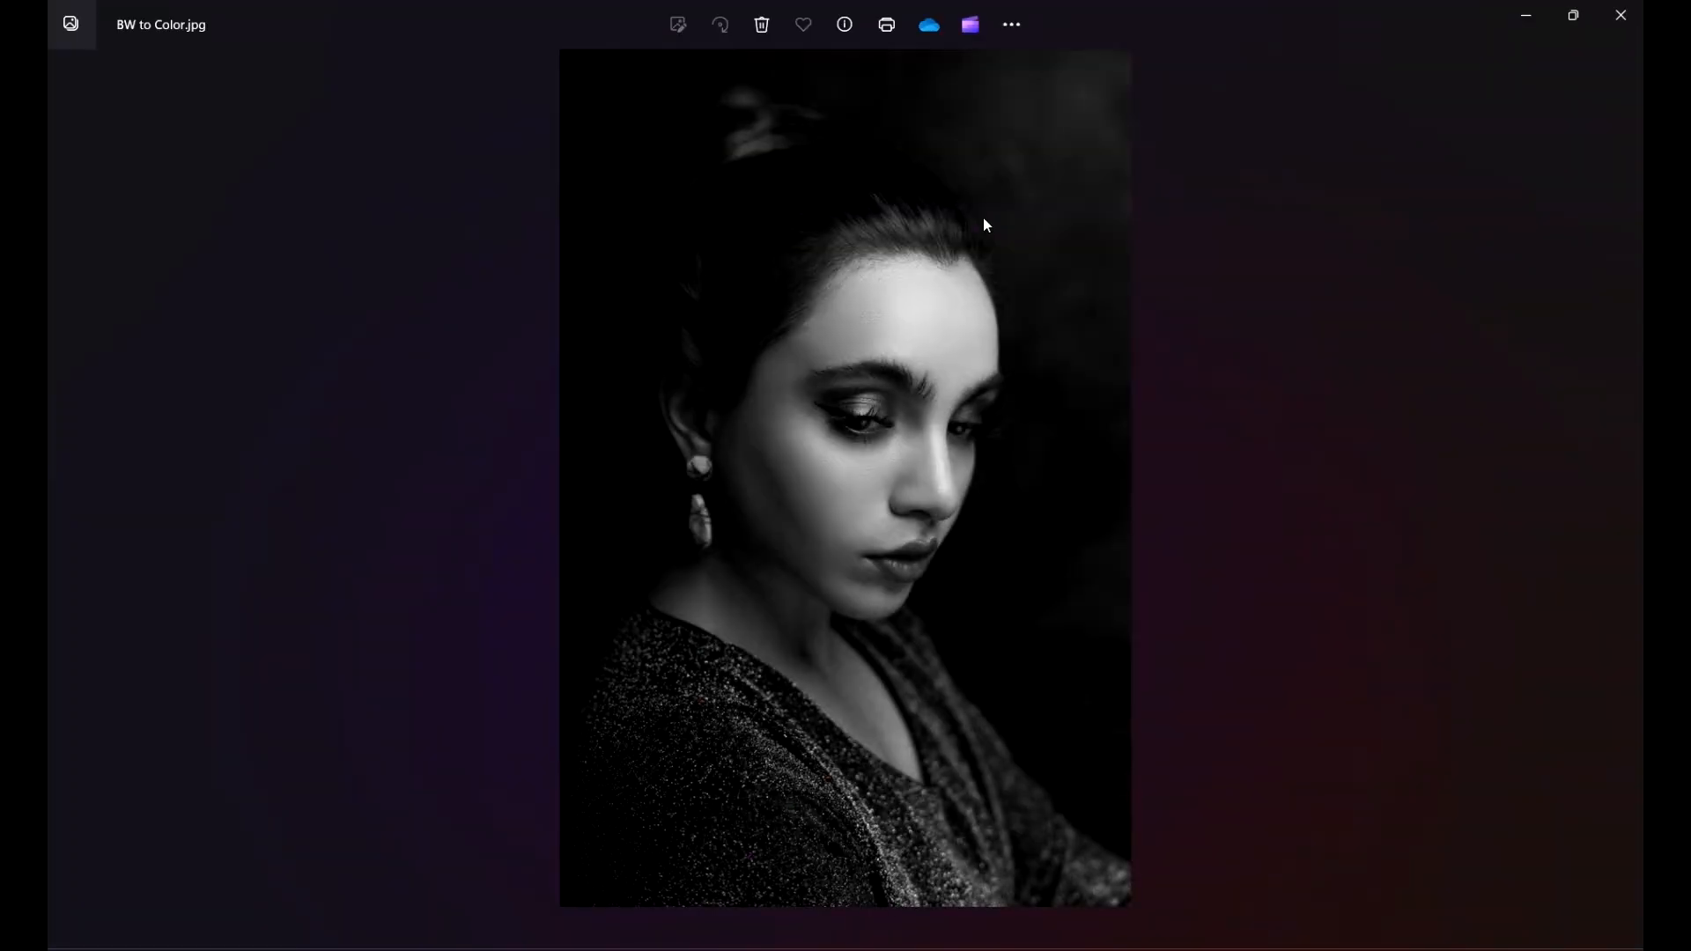
click(1526, 25)
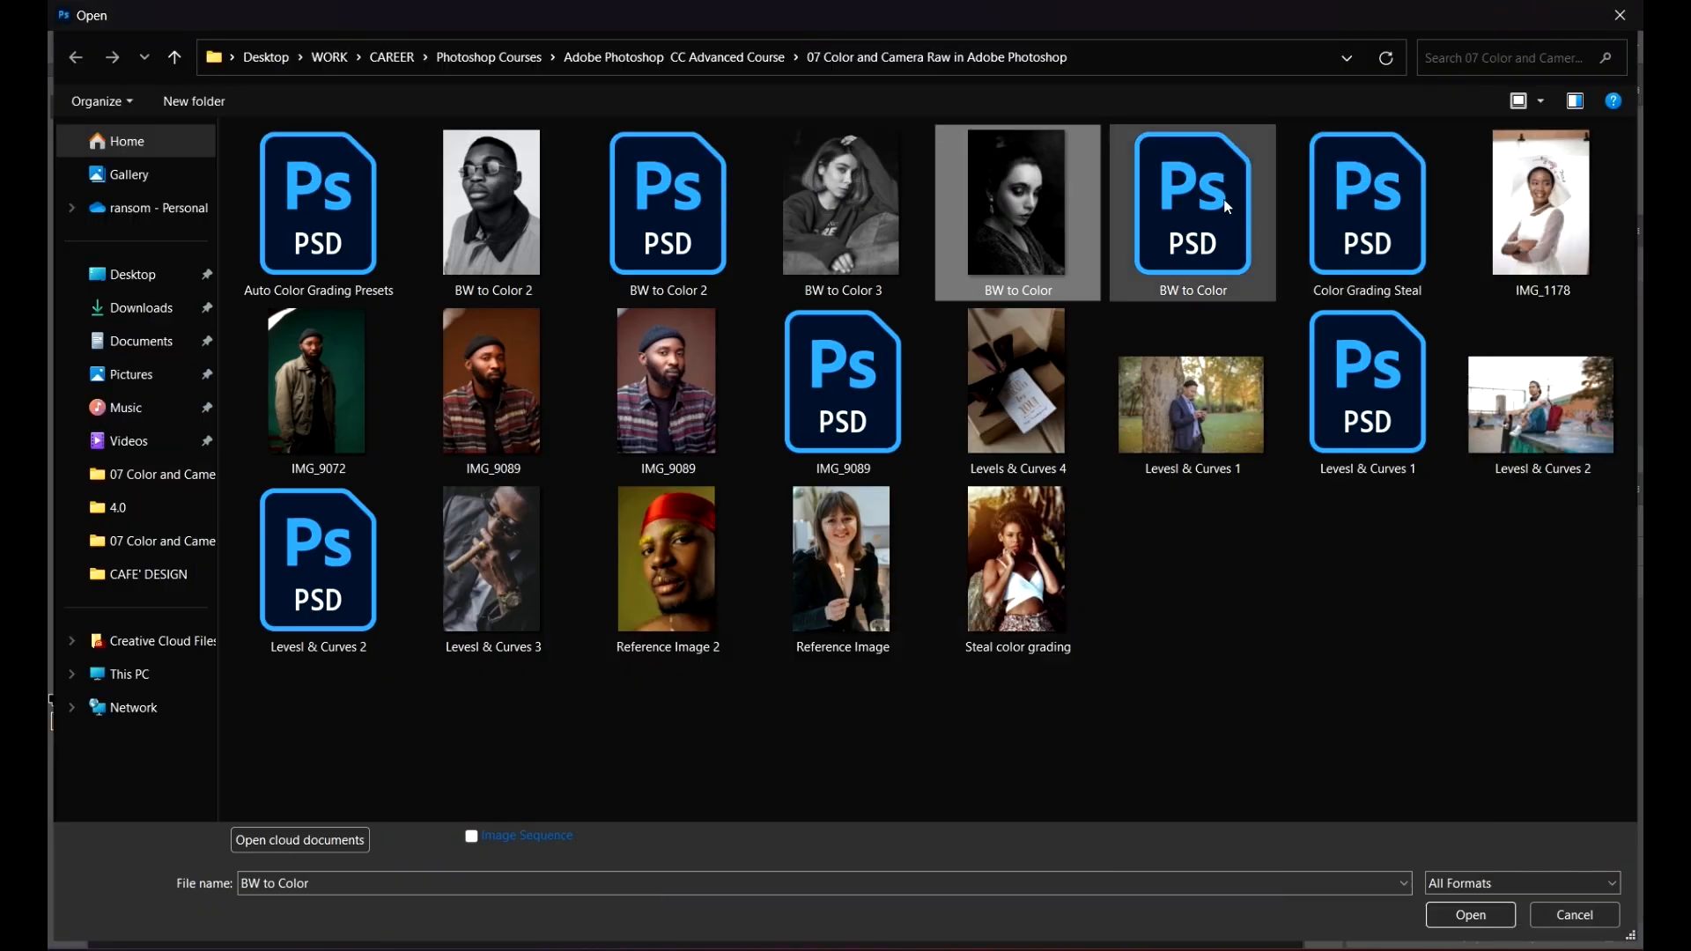
Step: Open BW to Color.psd and examine the coloured skin, eyes and lips of the portrait up close
double_click(1216, 210)
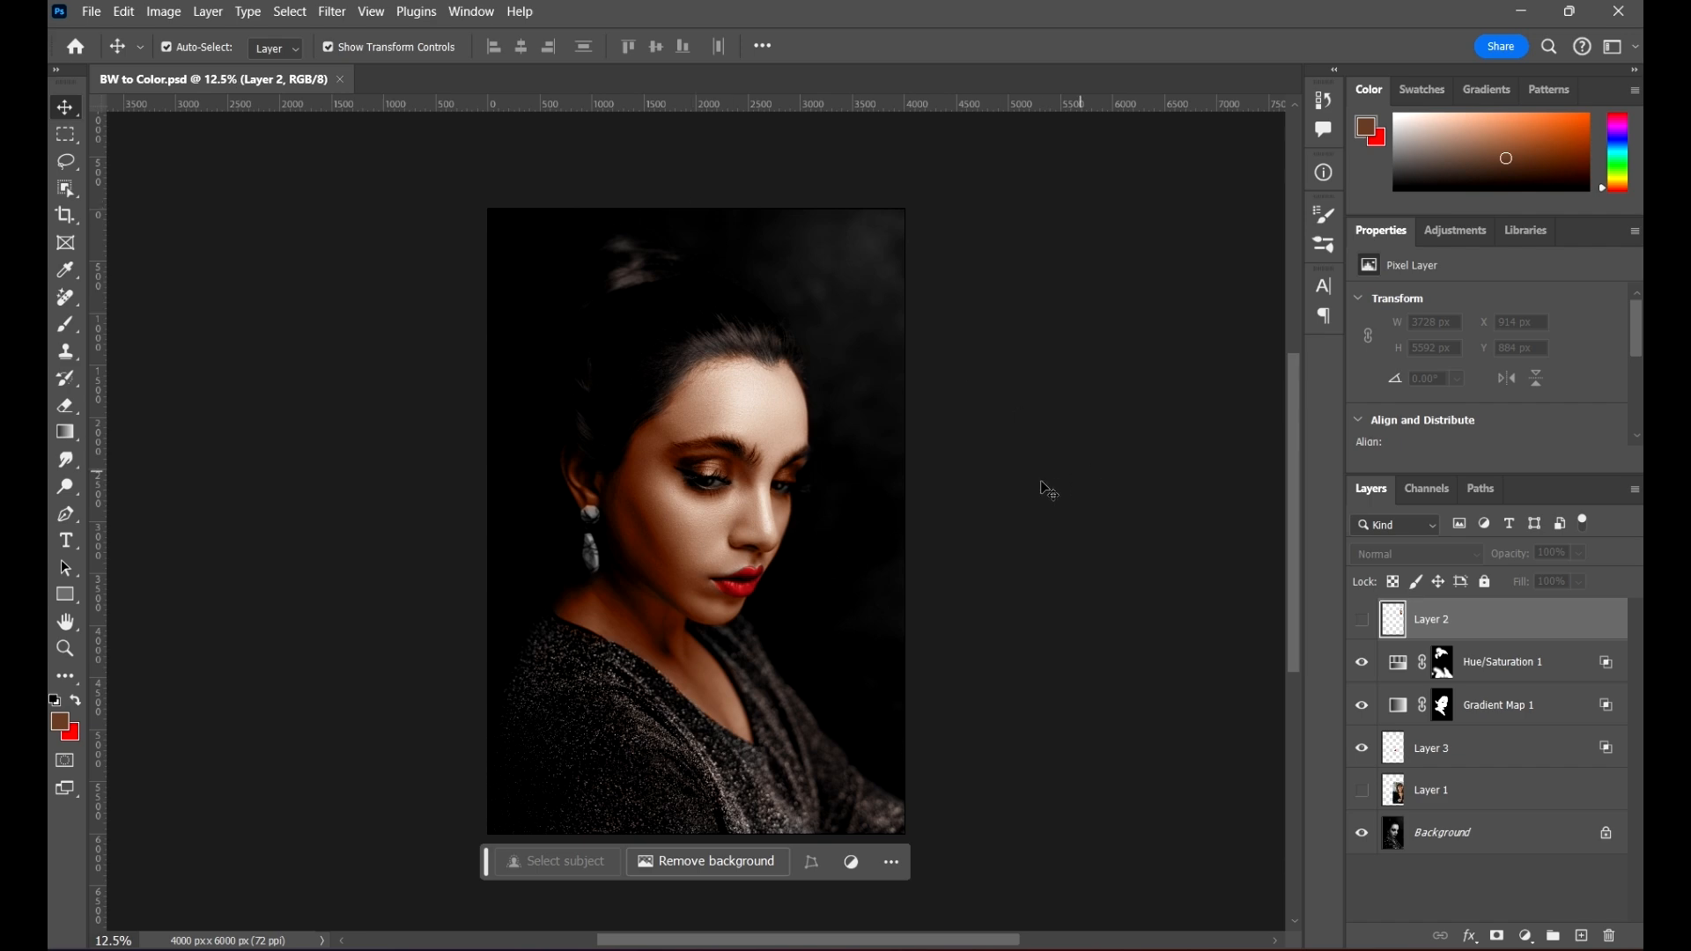
scroll(916, 419, down, 1)
scroll(864, 463, up, 1)
scroll(861, 458, up, 1)
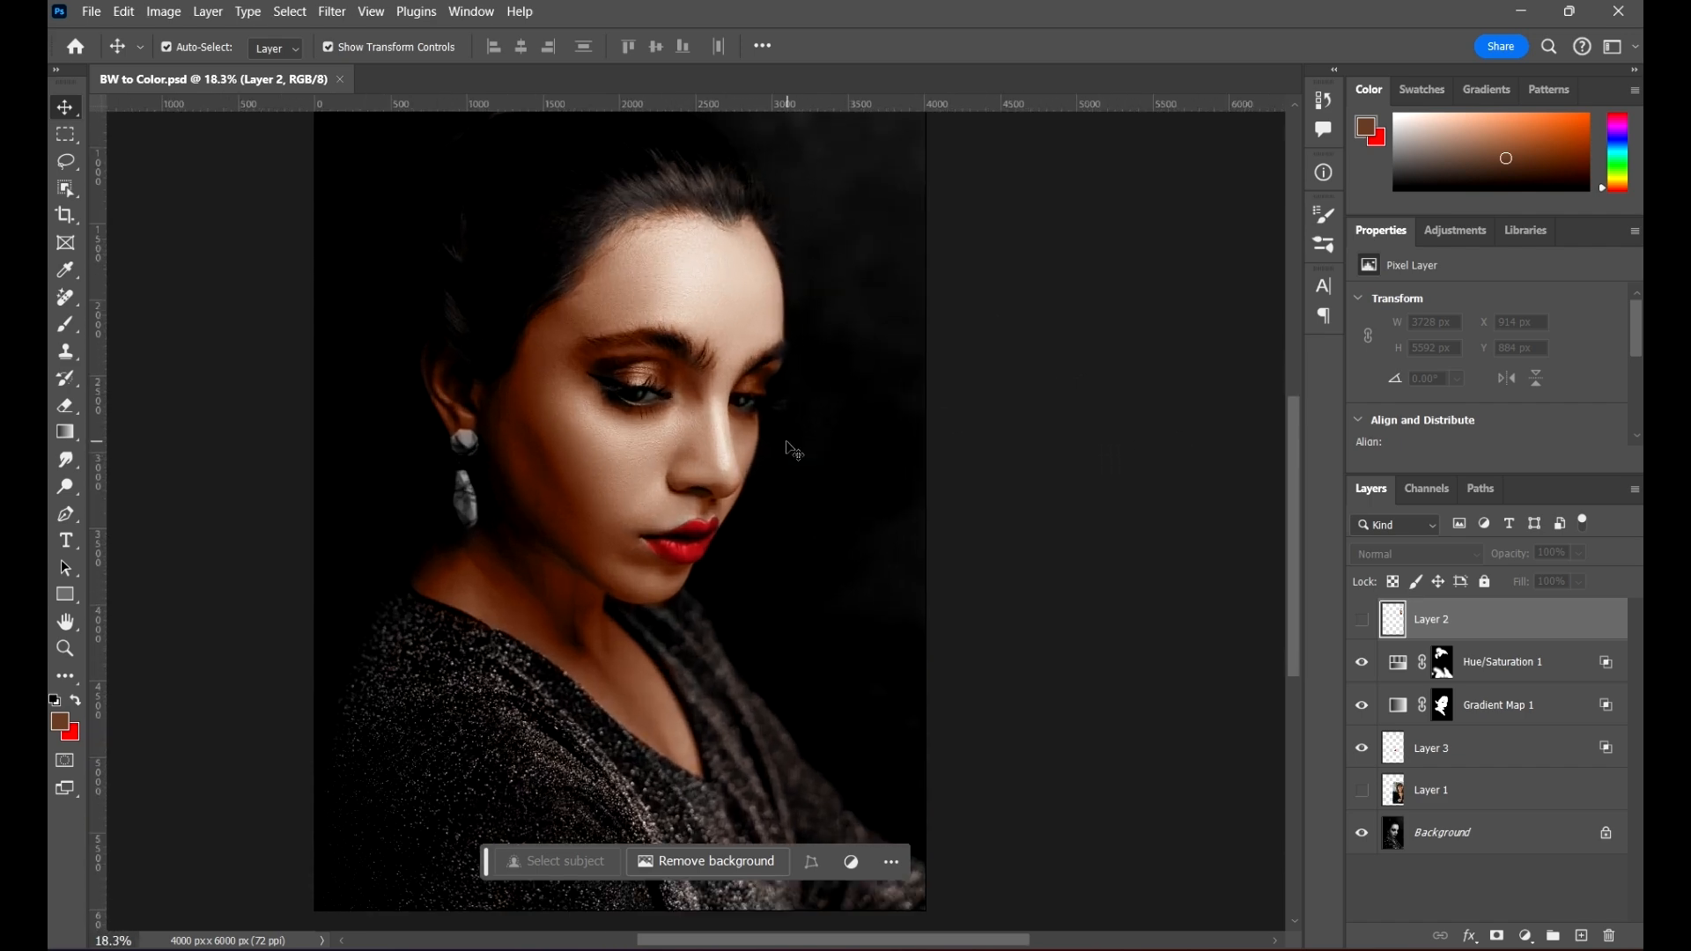
scroll(704, 426, down, 2)
scroll(713, 434, up, 2)
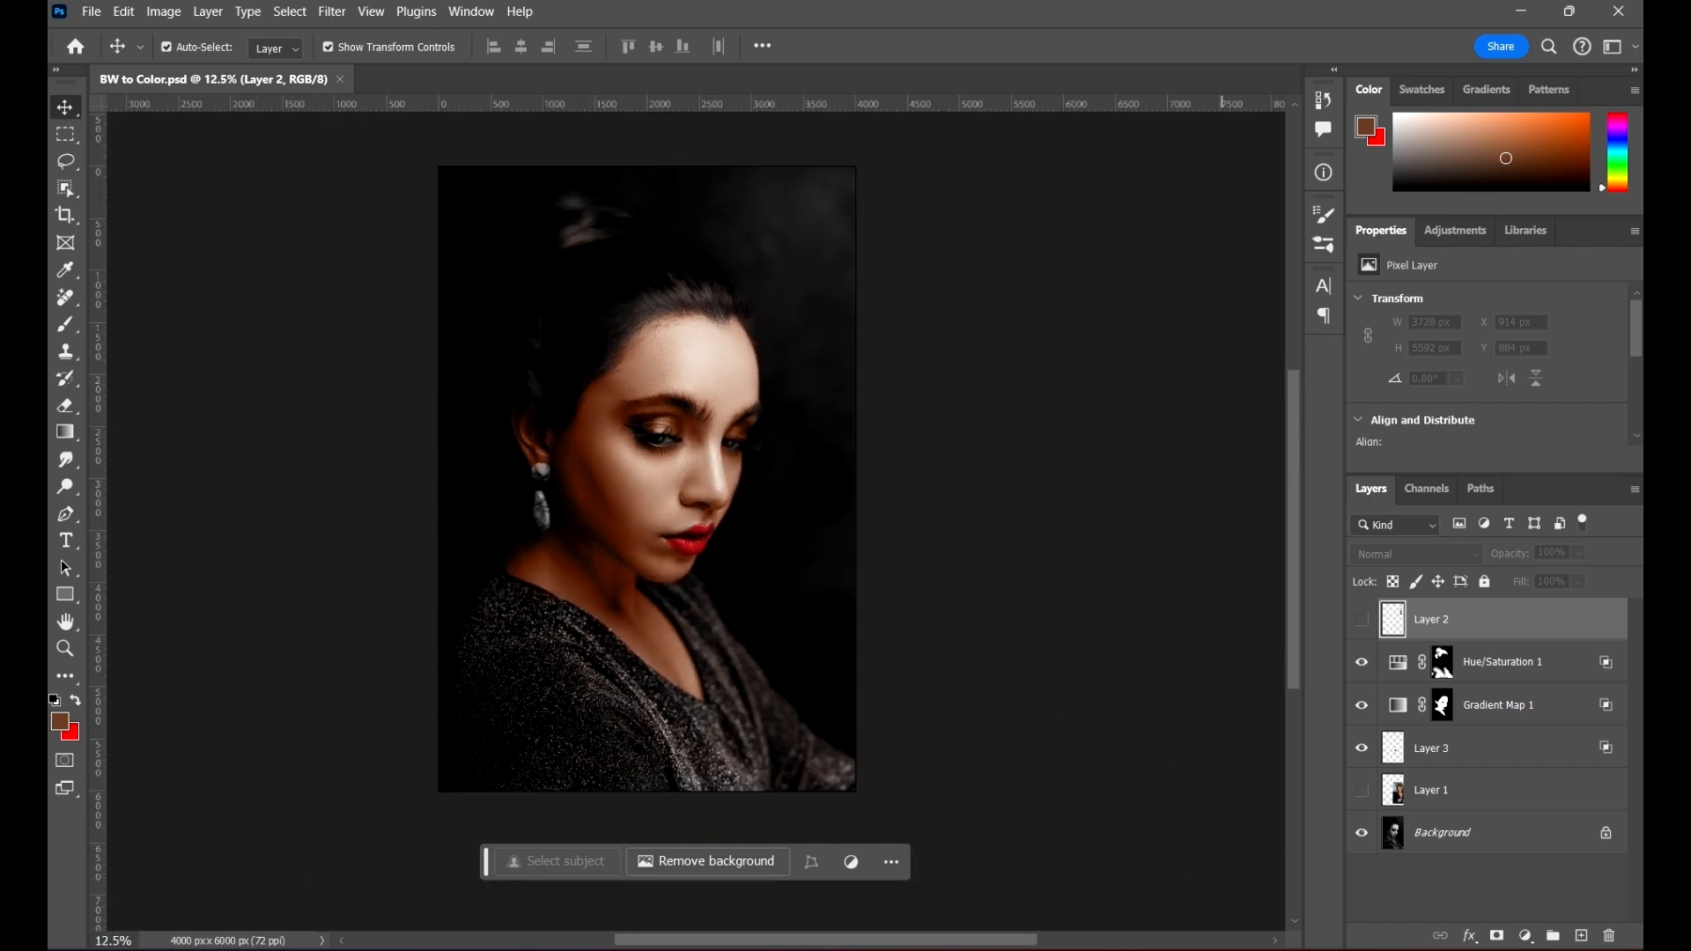
click(1253, 948)
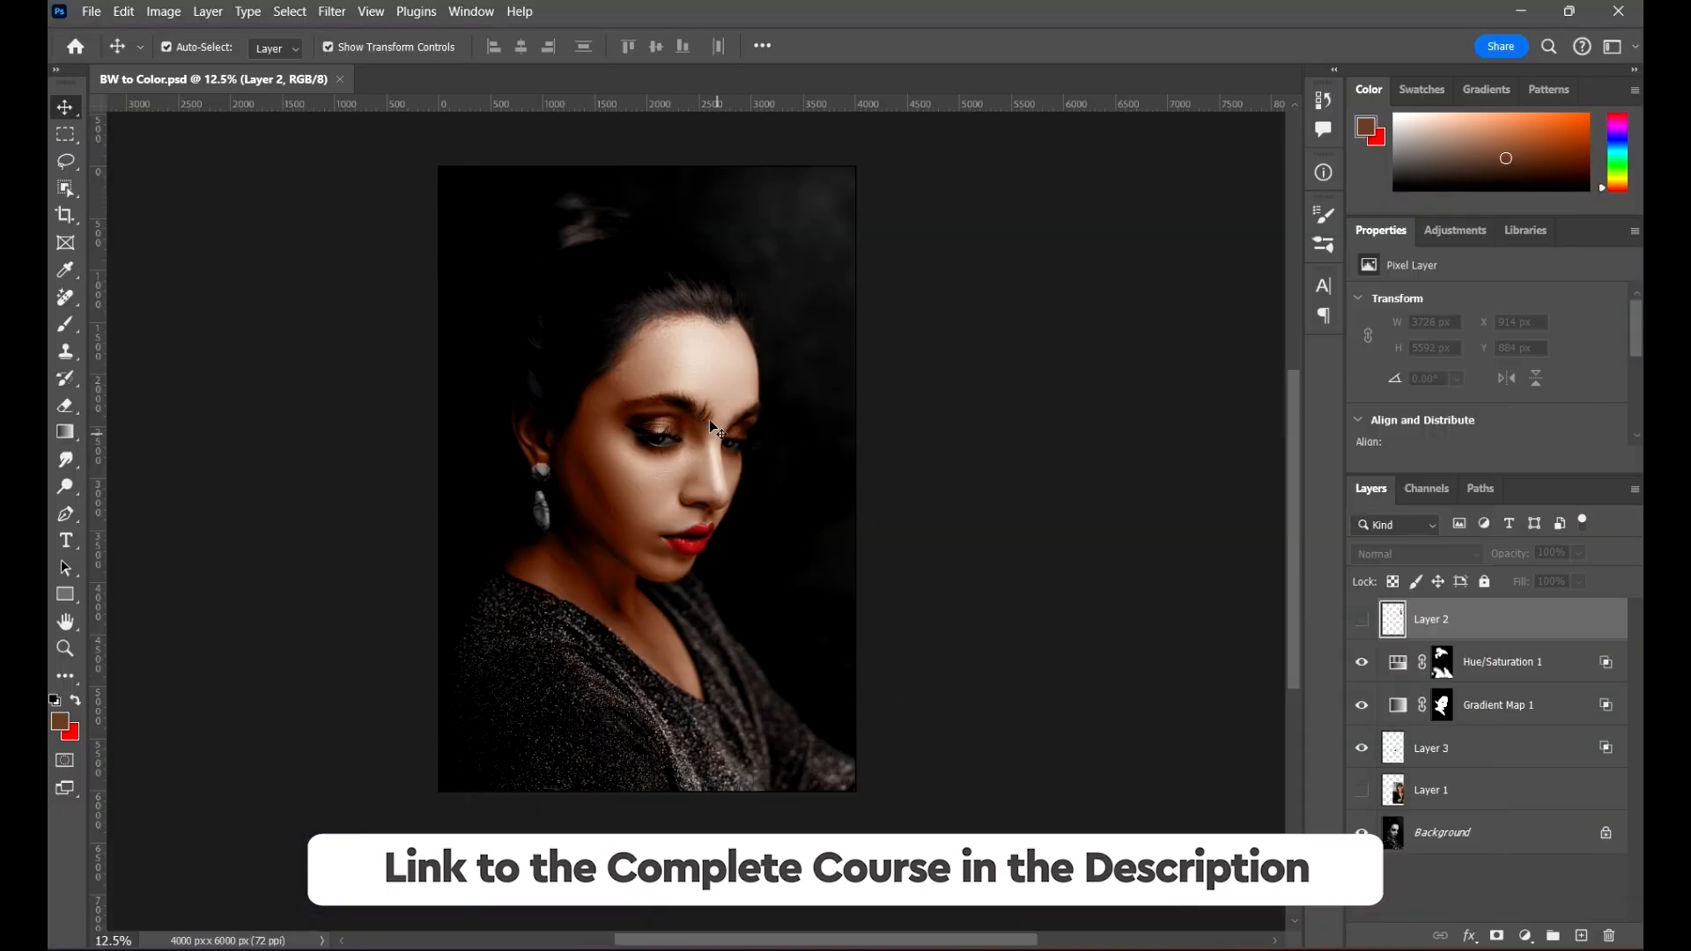
scroll(713, 428, up, 2)
scroll(630, 401, up, 2)
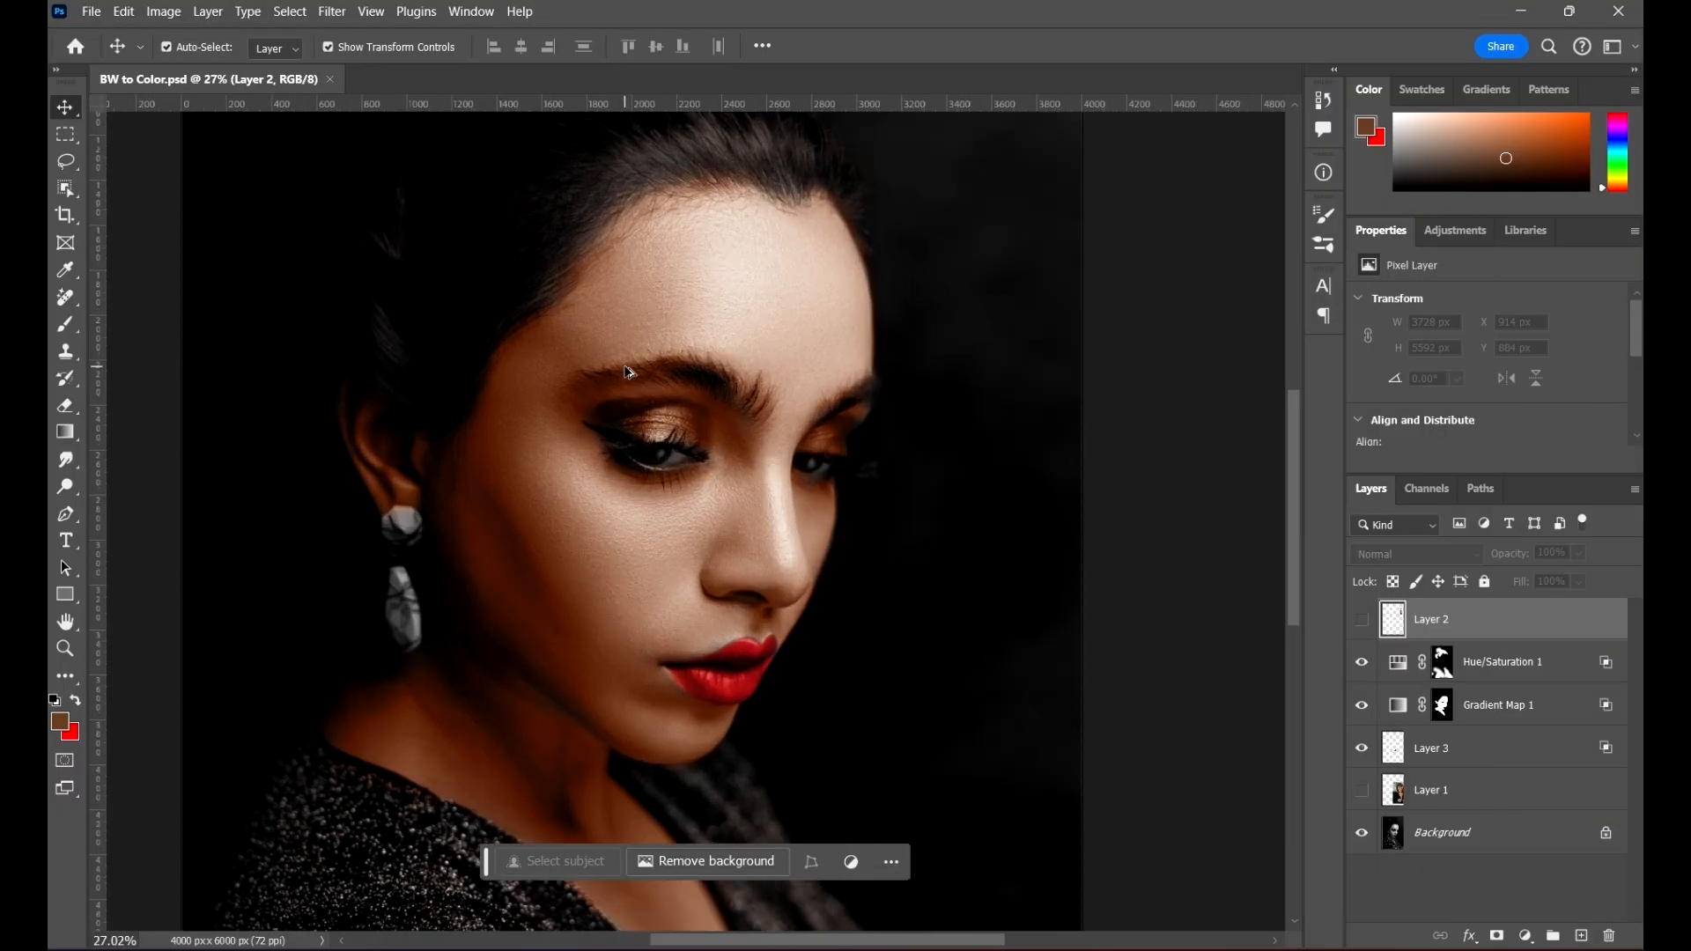
scroll(651, 366, down, 3)
scroll(714, 407, down, 3)
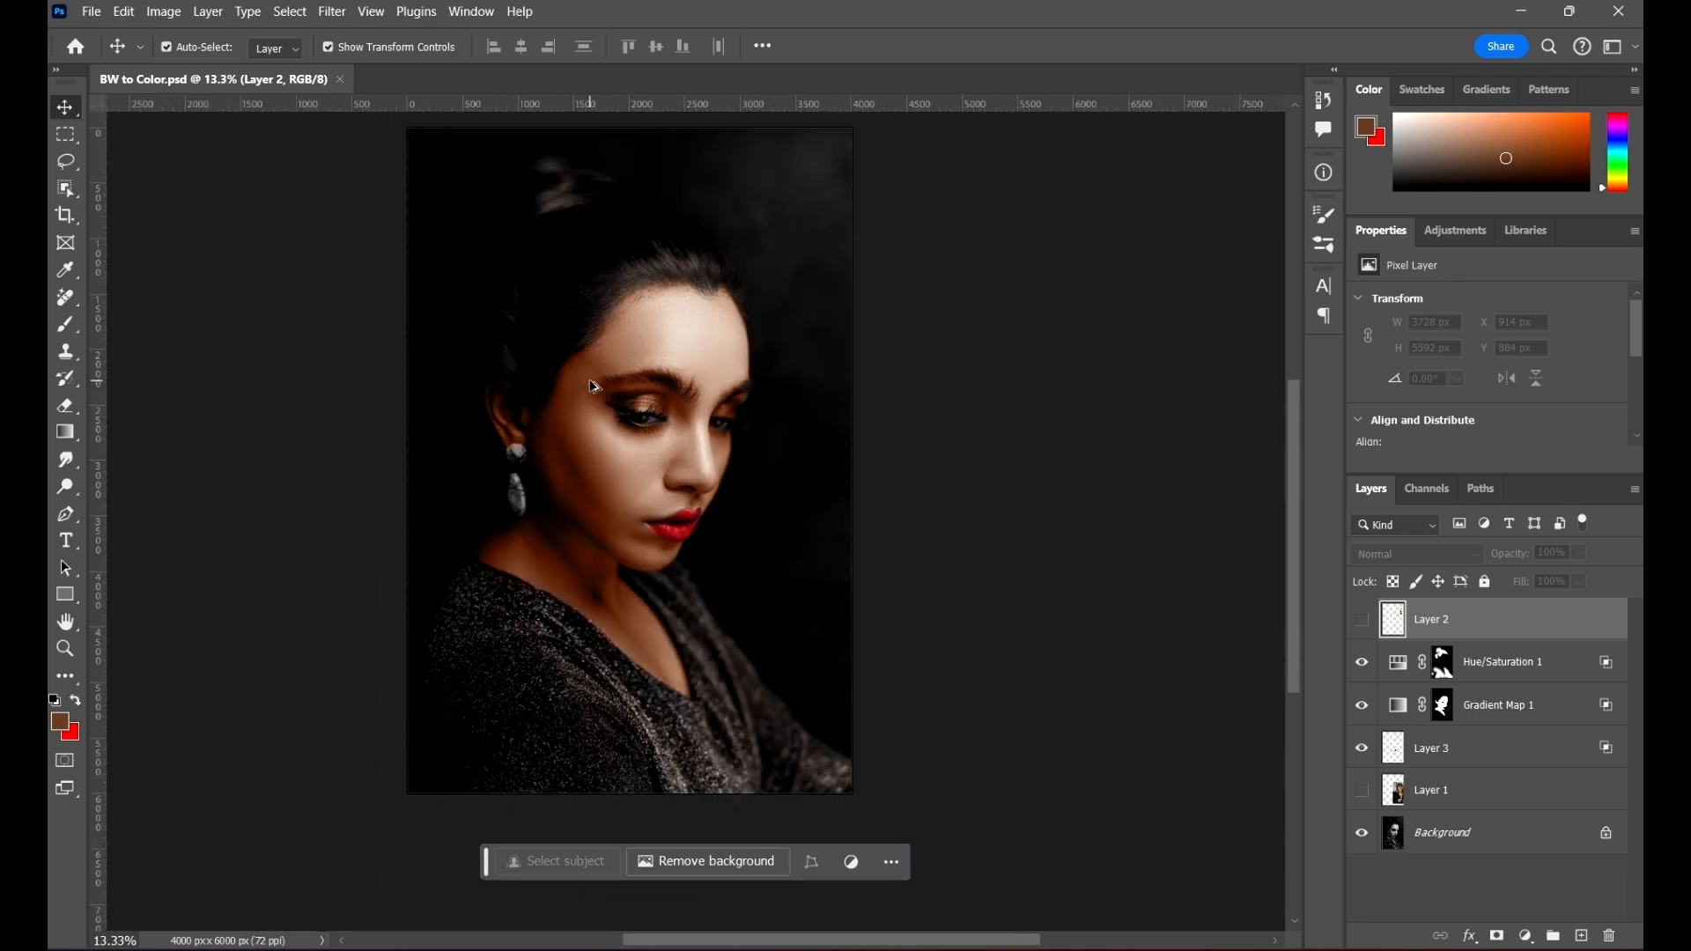
Step: Save a JPEG copy of the coloured portrait as BW to Color Done at maximum quality 12
click(92, 12)
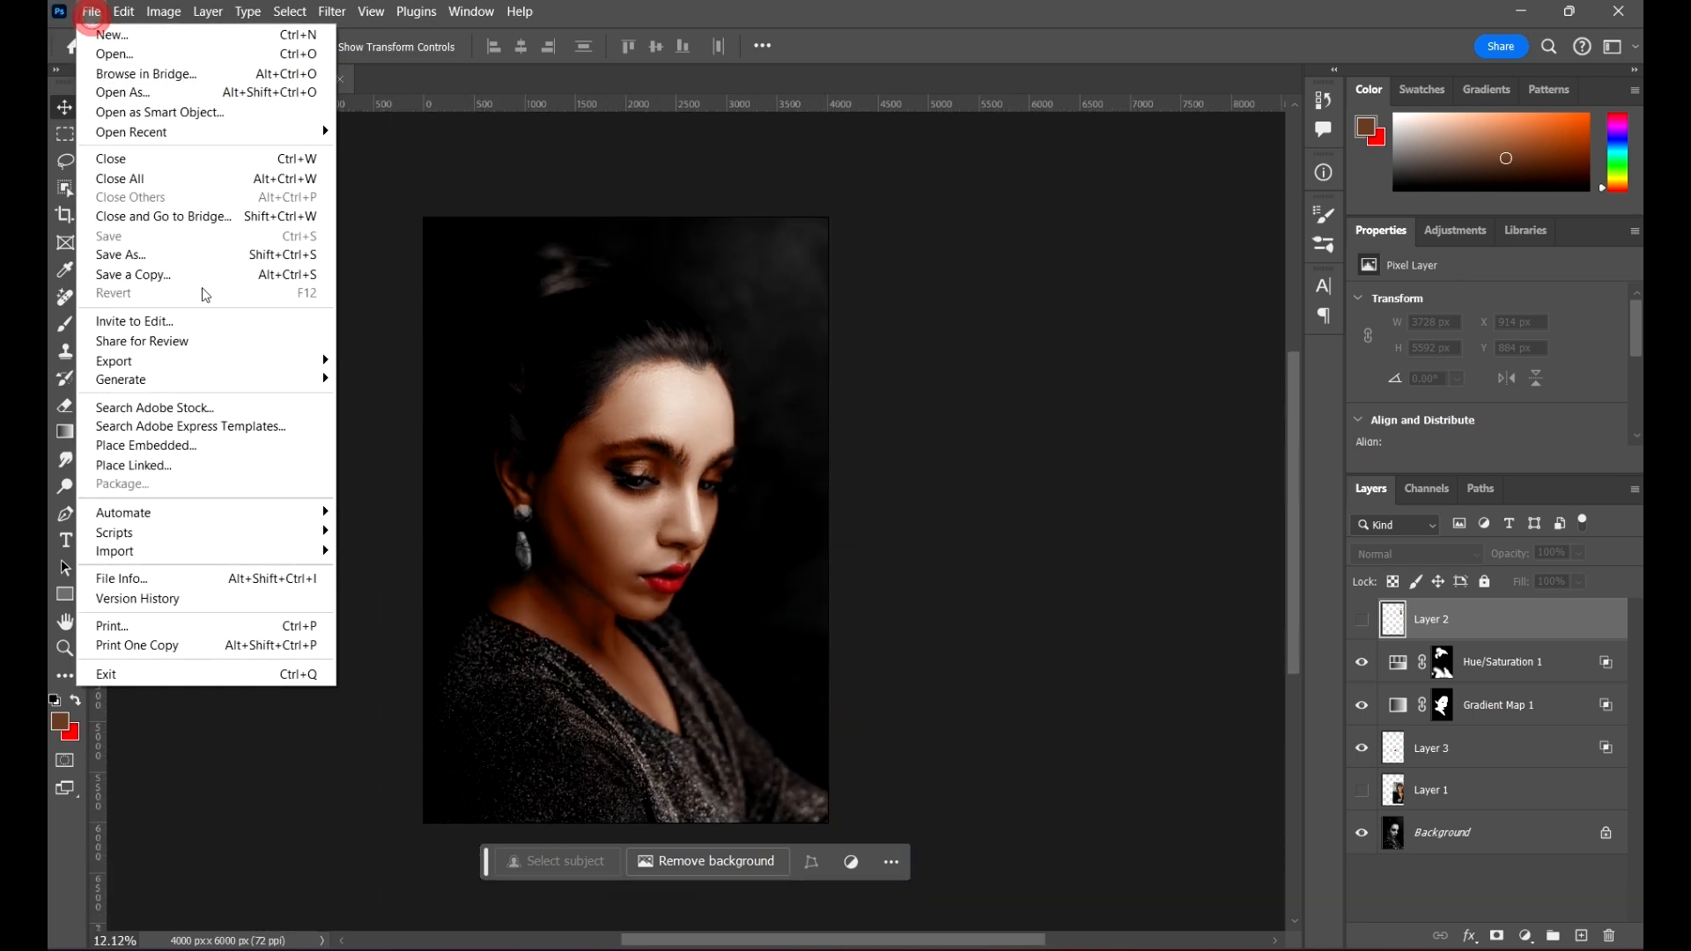
click(230, 255)
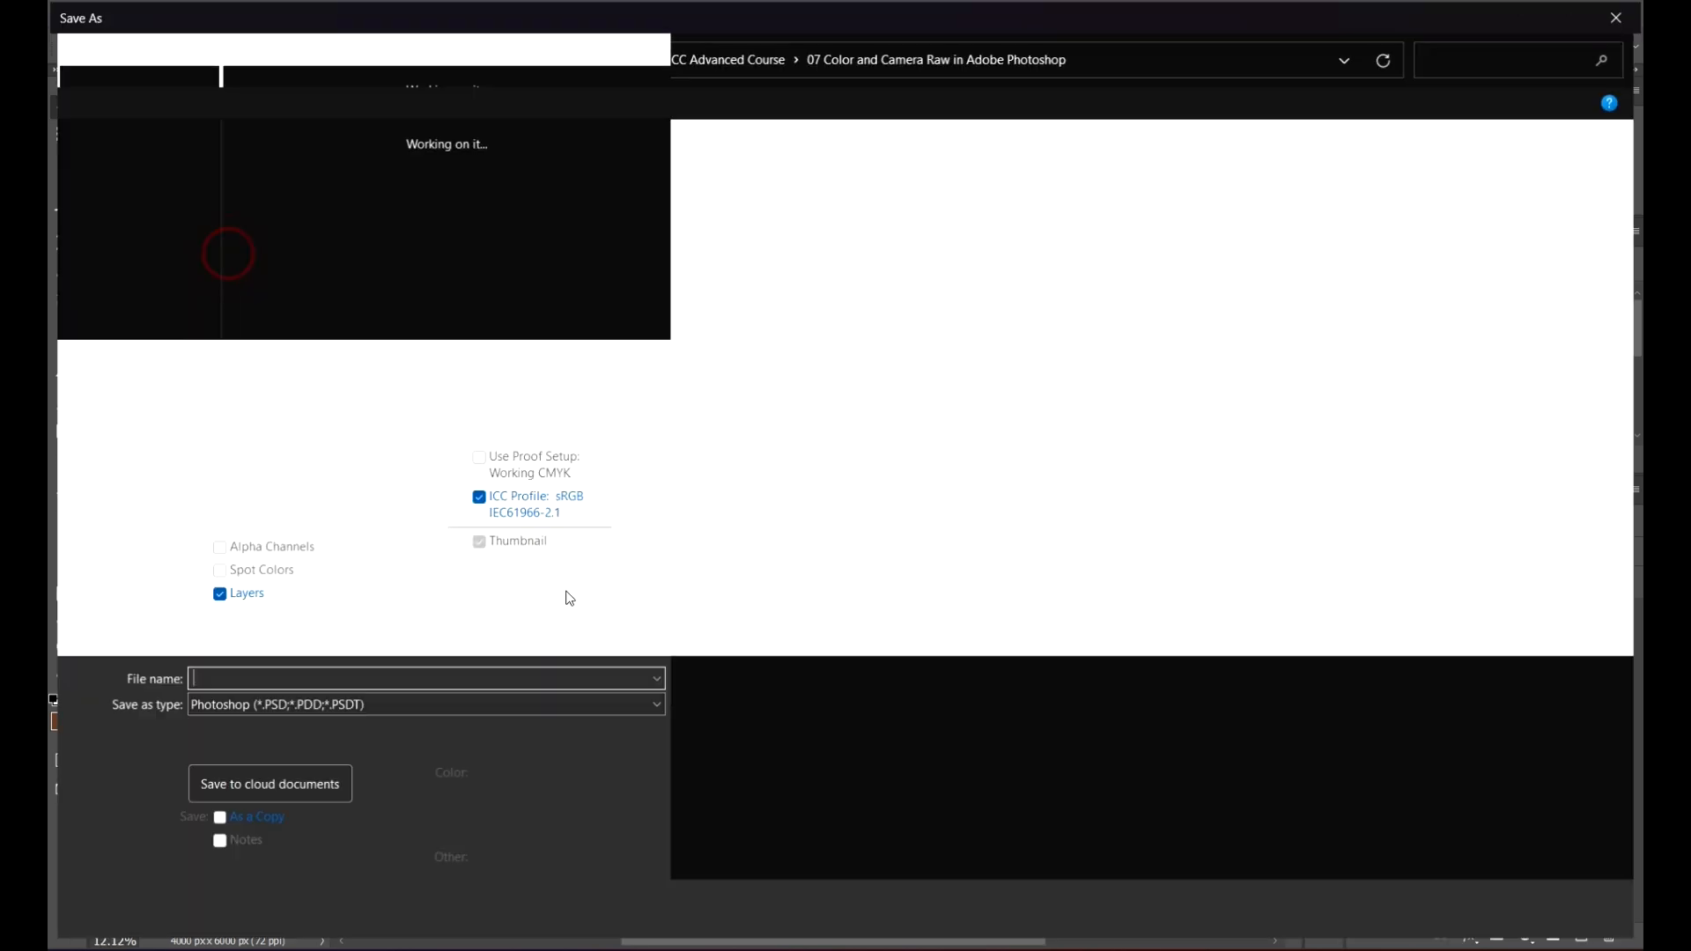
click(241, 712)
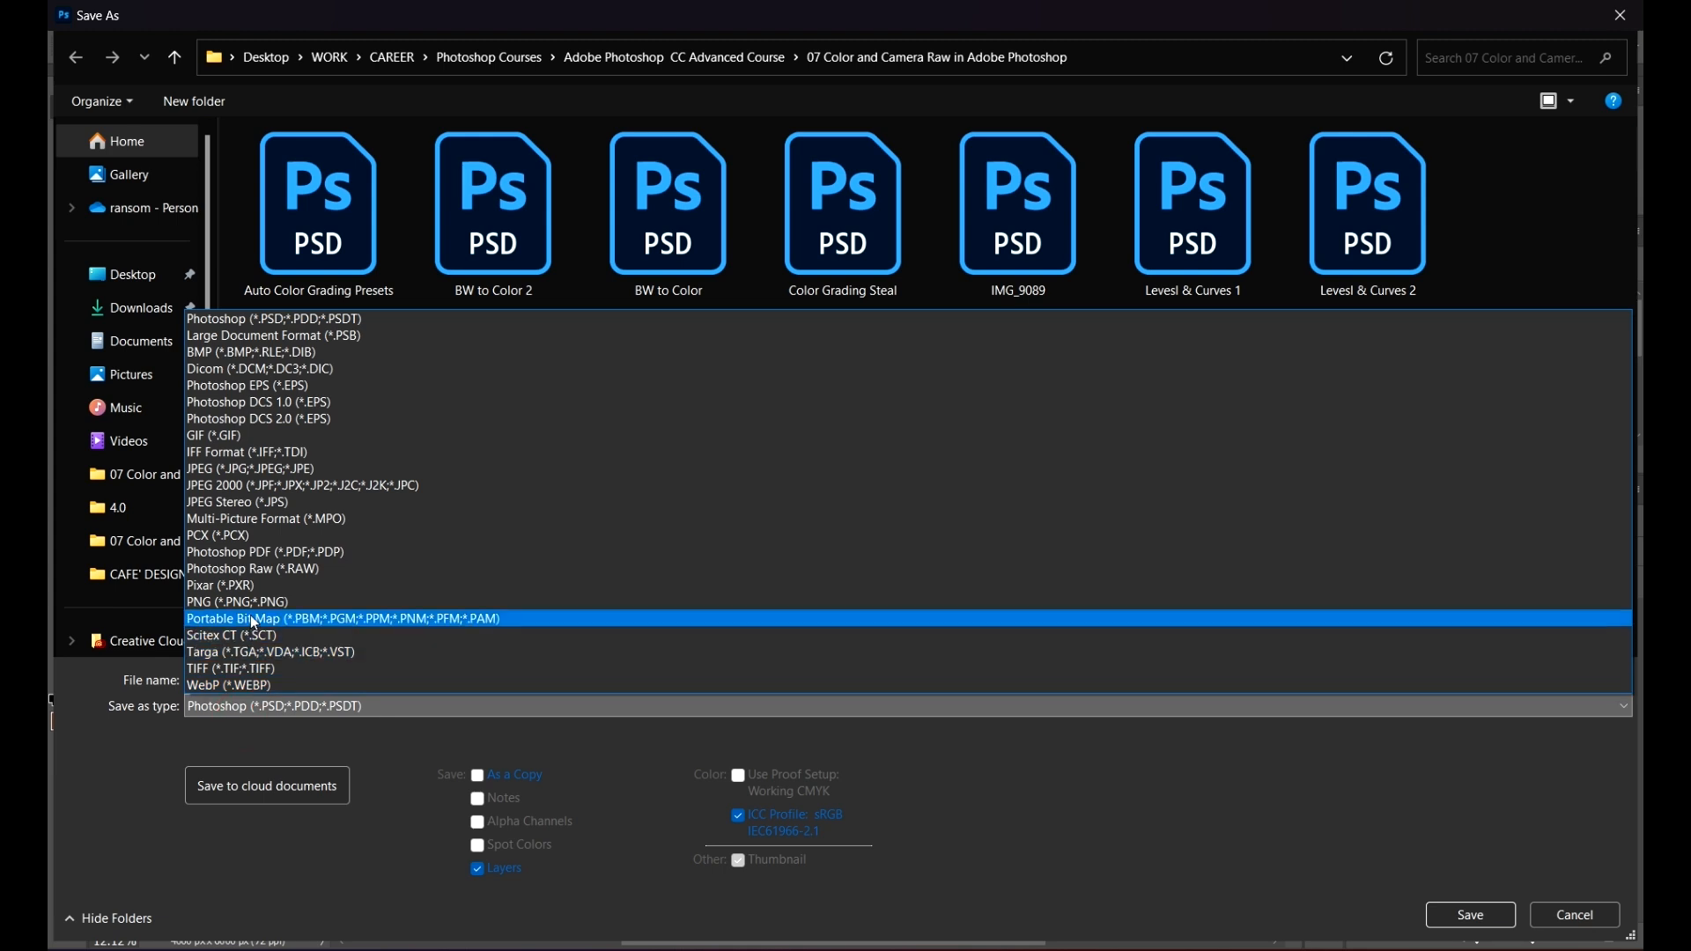
click(303, 479)
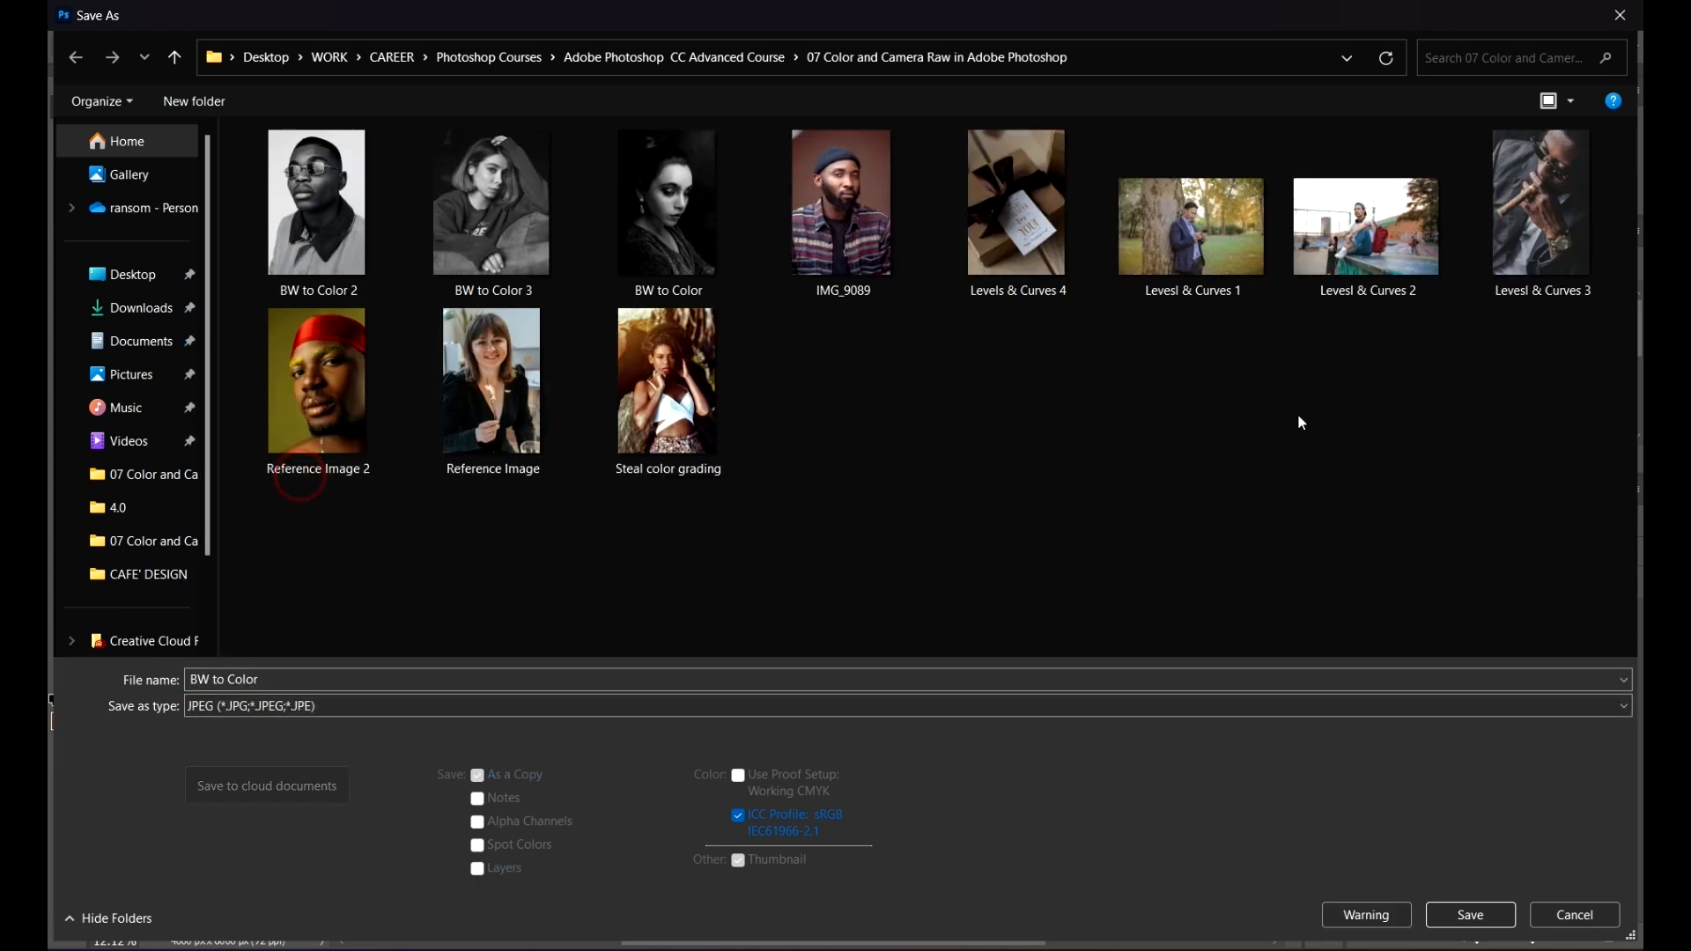
double_click(374, 676)
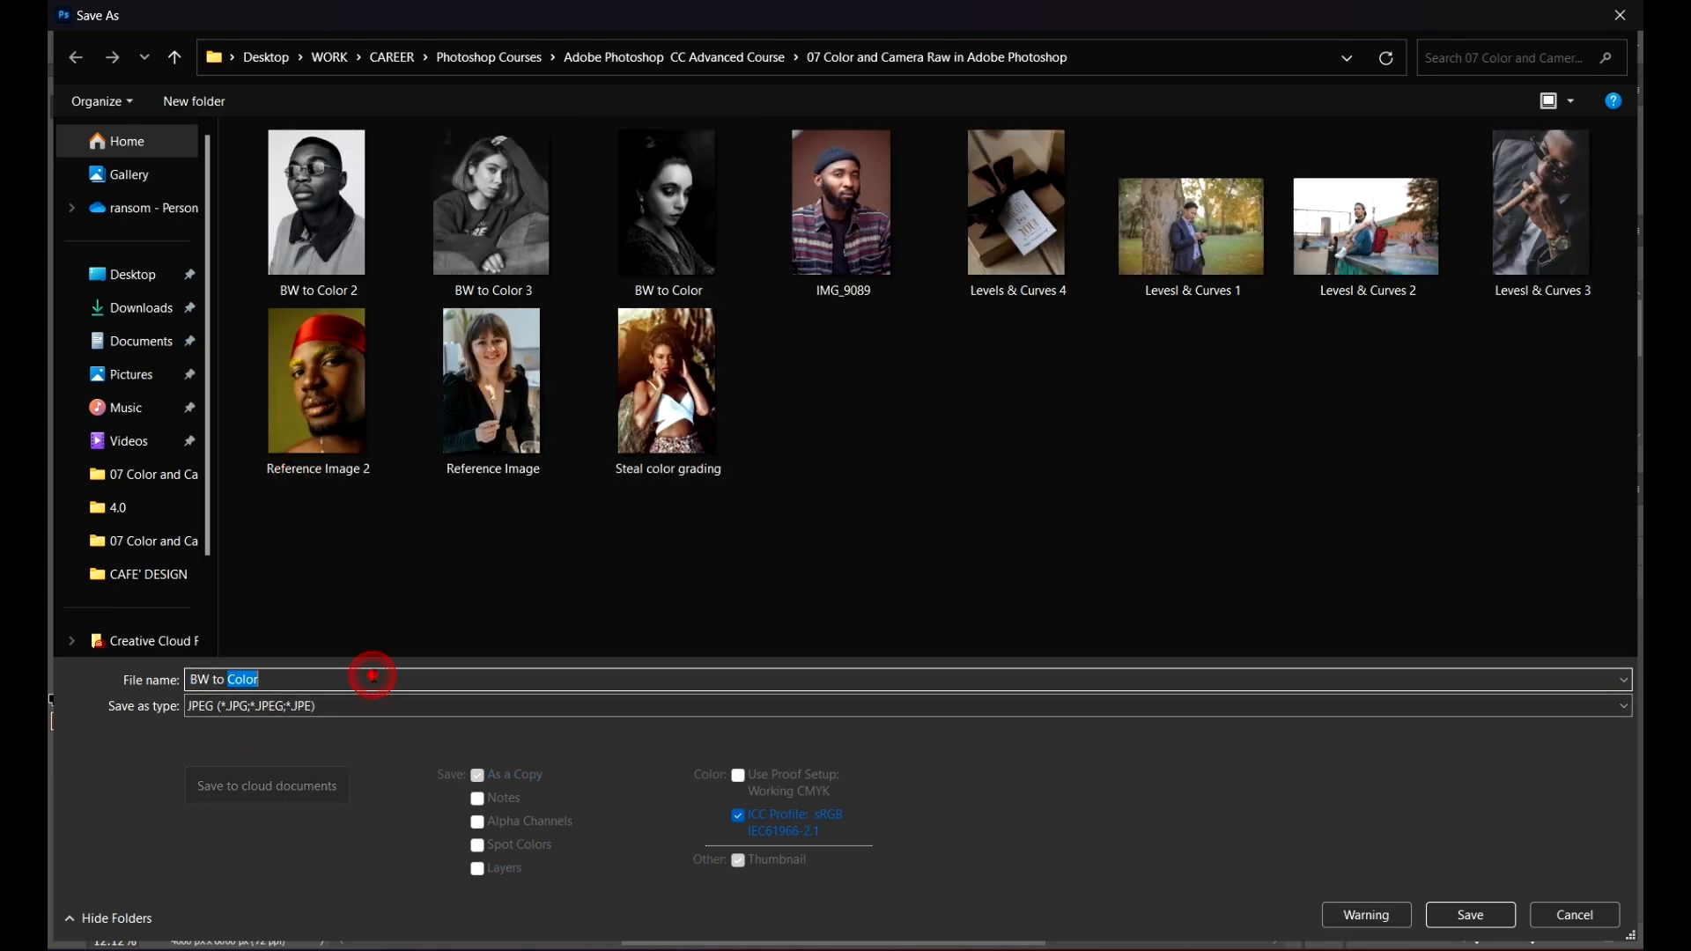
key(BackSpace)
text(Color)
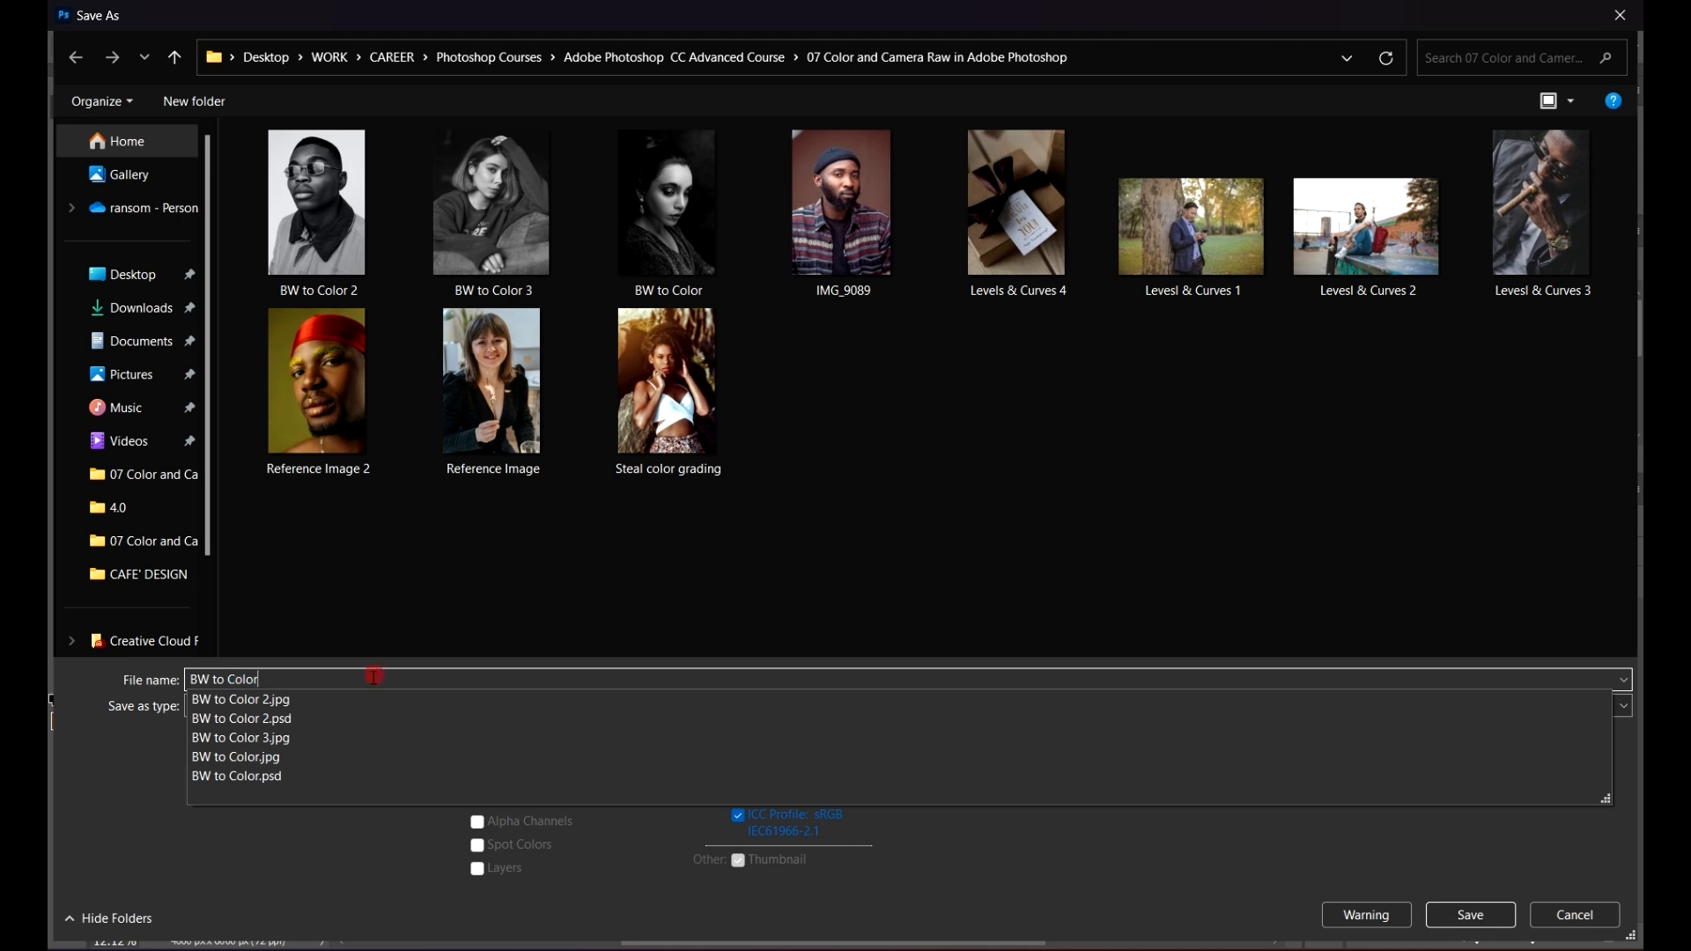
text( Di)
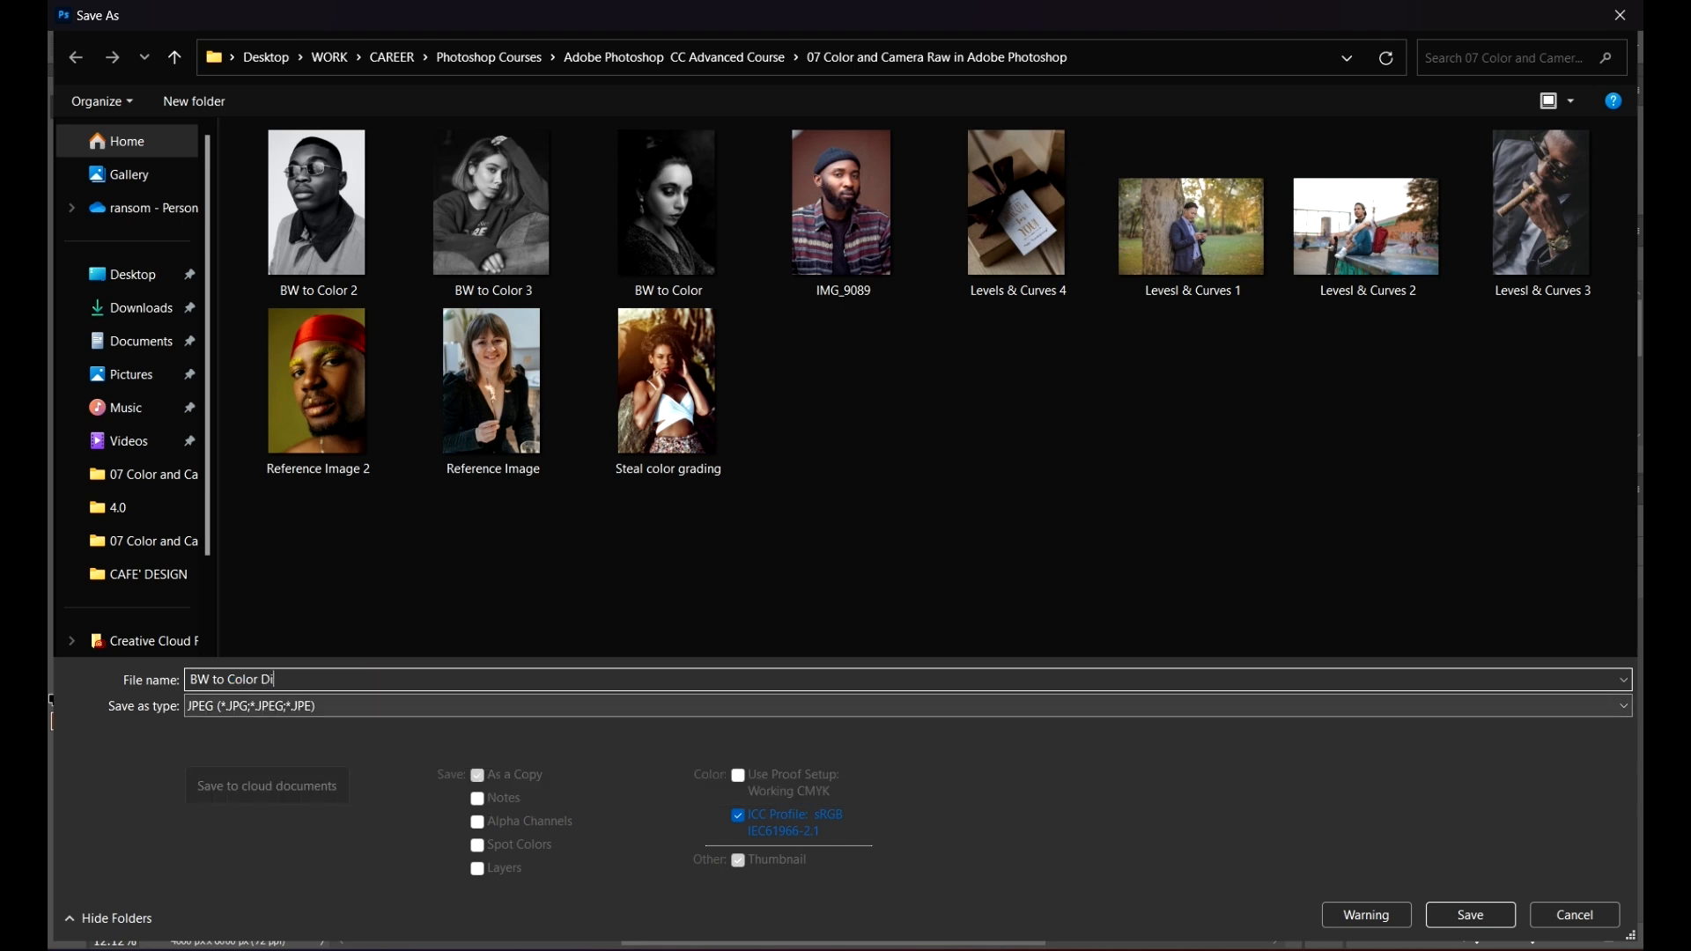
key(BackSpace)
text(one)
click(1469, 915)
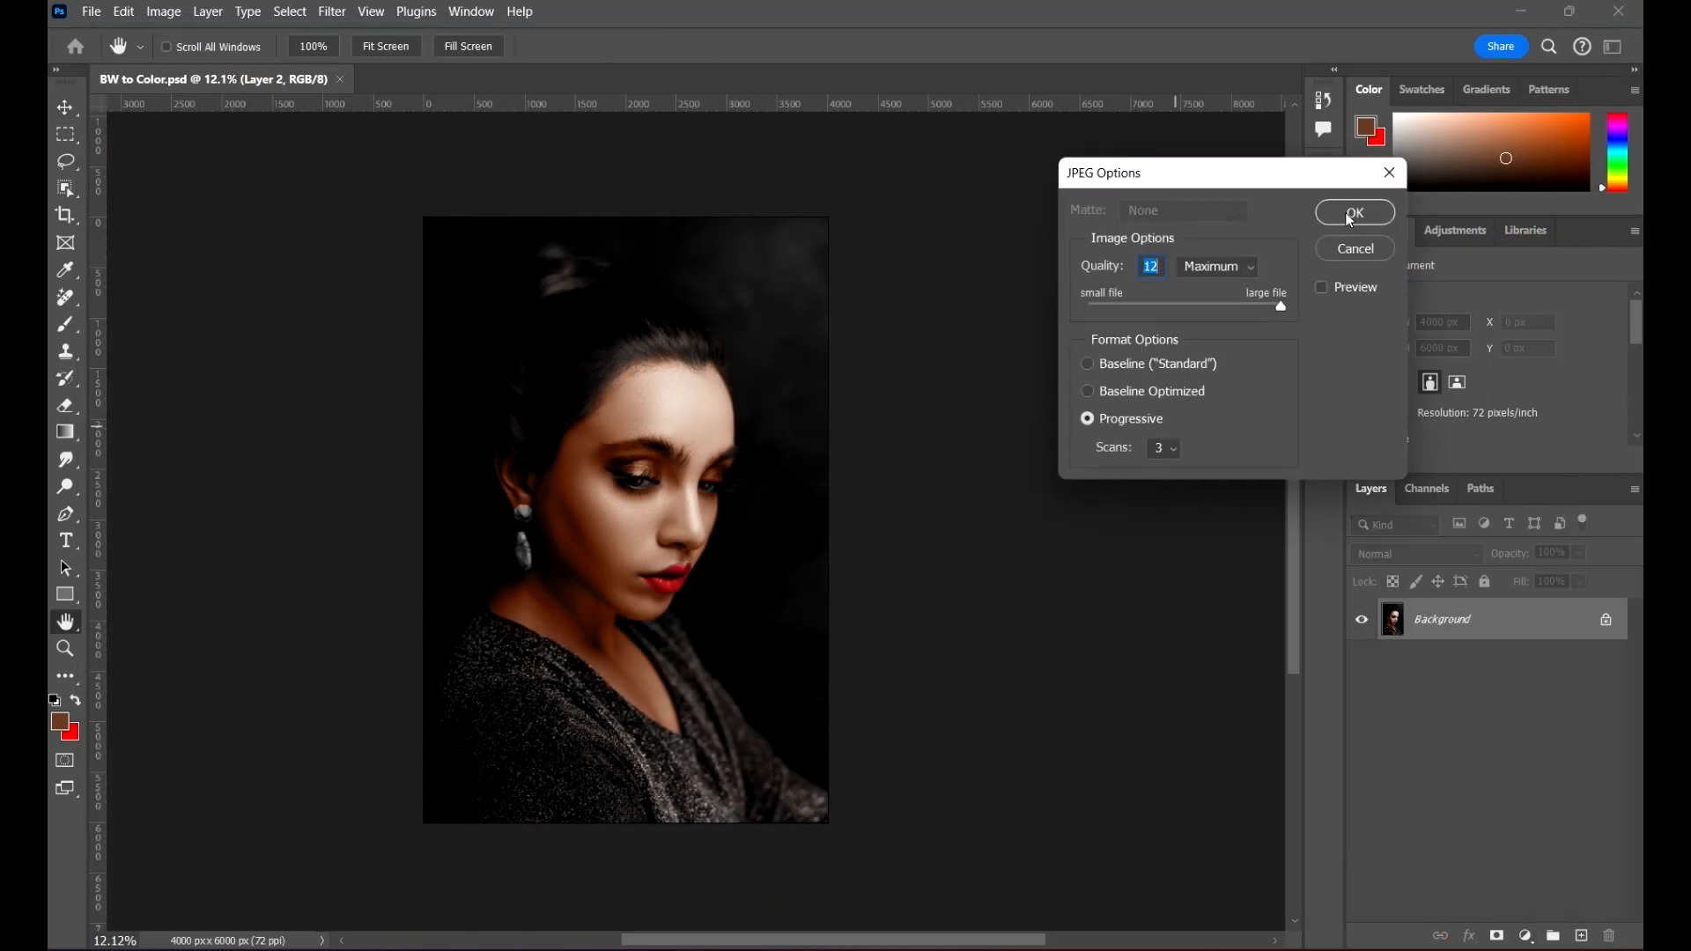
click(1354, 214)
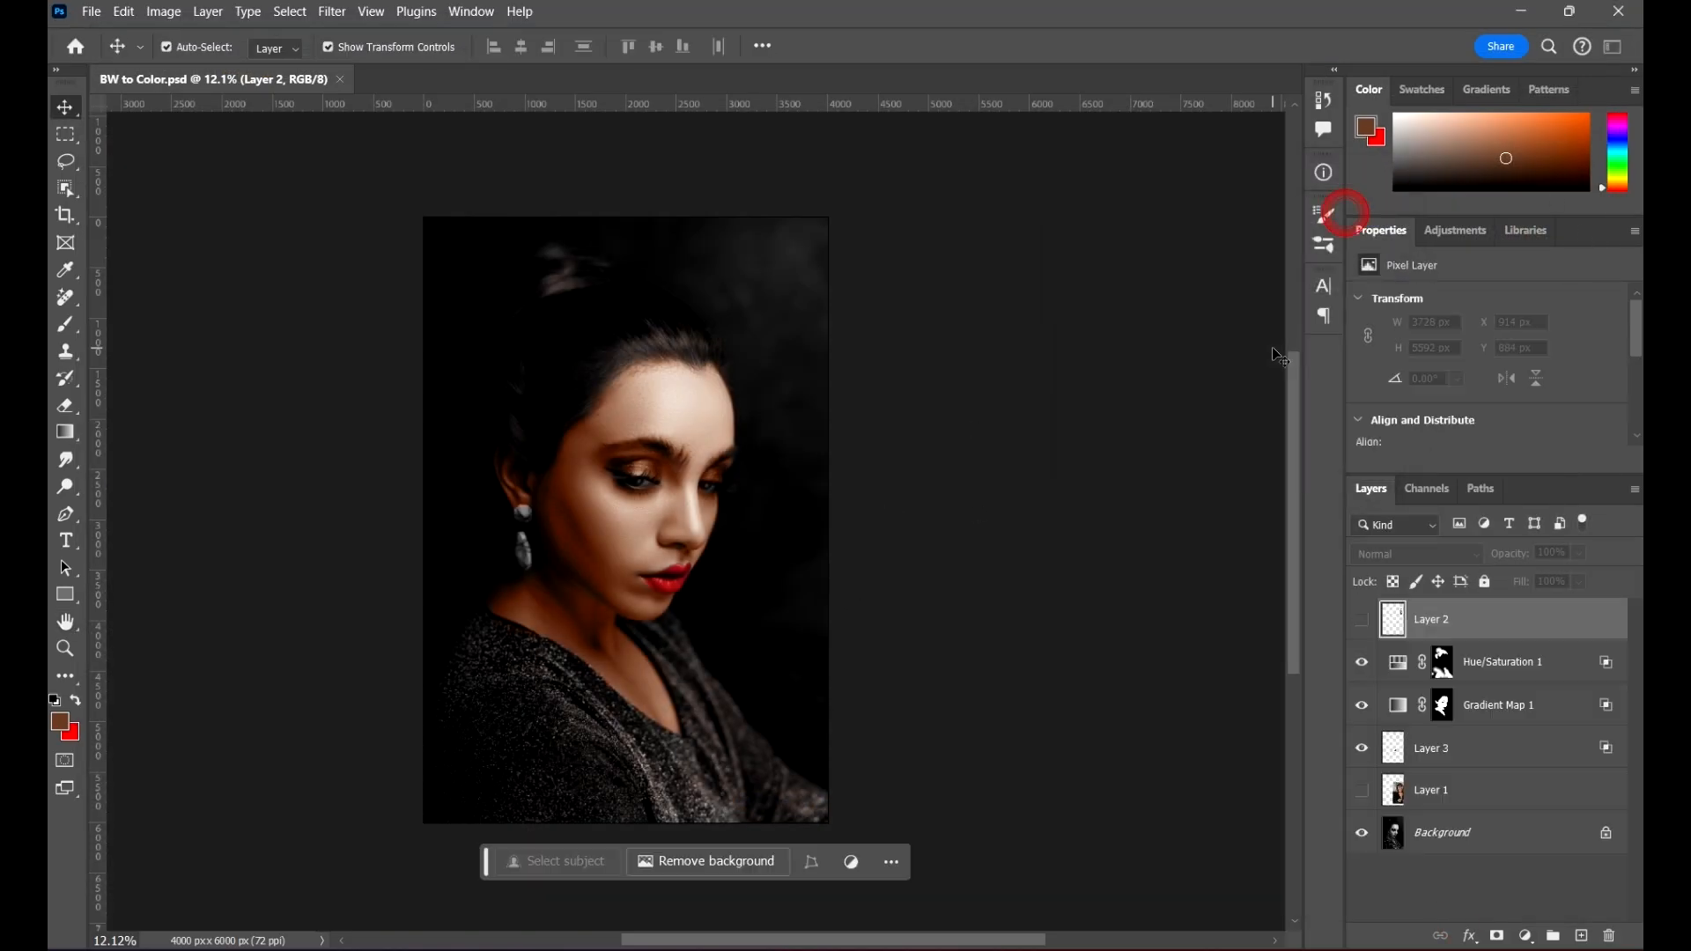
Step: Close BW to Color.psd and bring up the dialog for opening another file
click(340, 79)
click(92, 12)
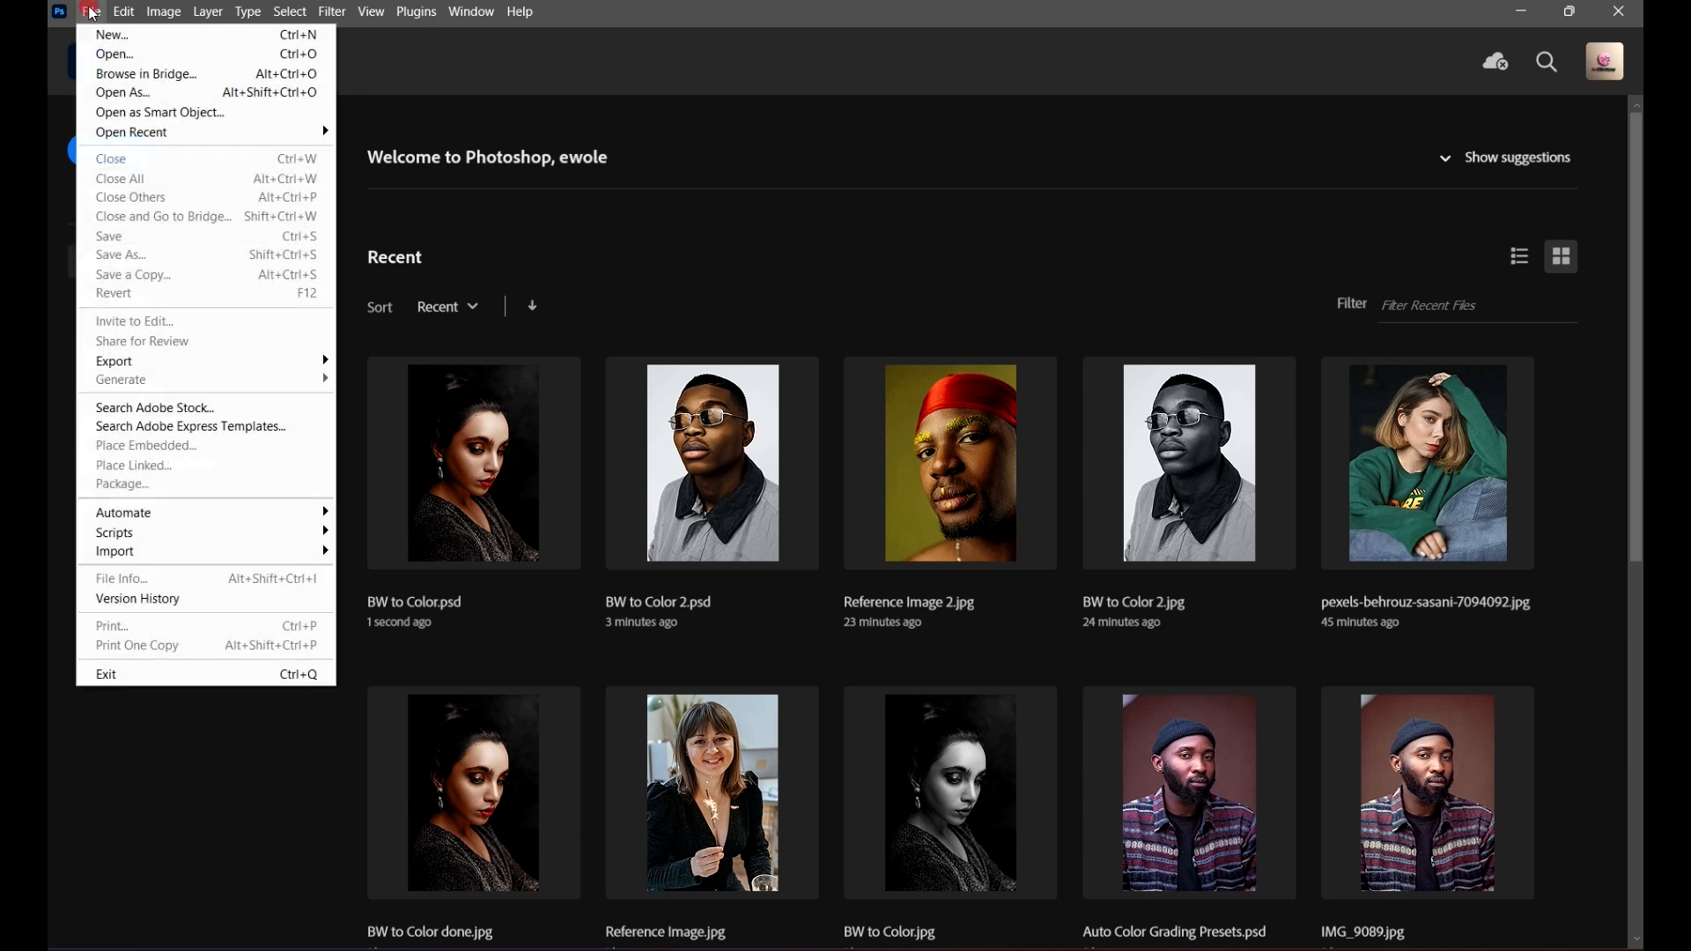
click(142, 54)
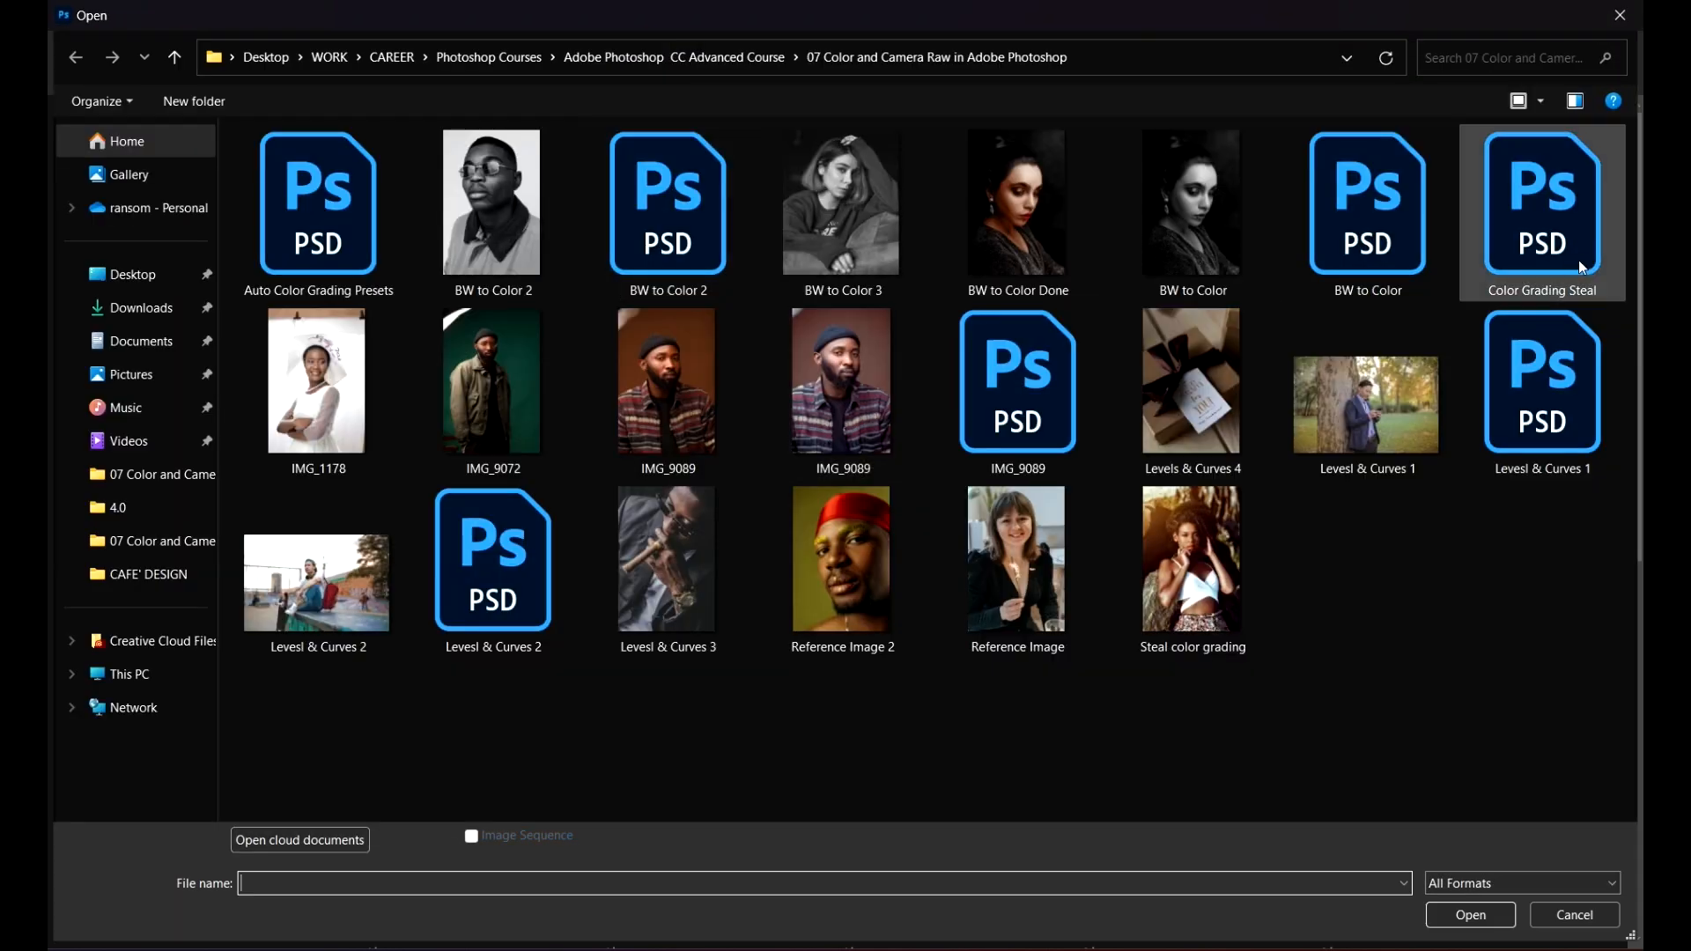
Step: Preview the BW to Color Done JPG in the Photos viewer and open it in Photoshop
click(1047, 198)
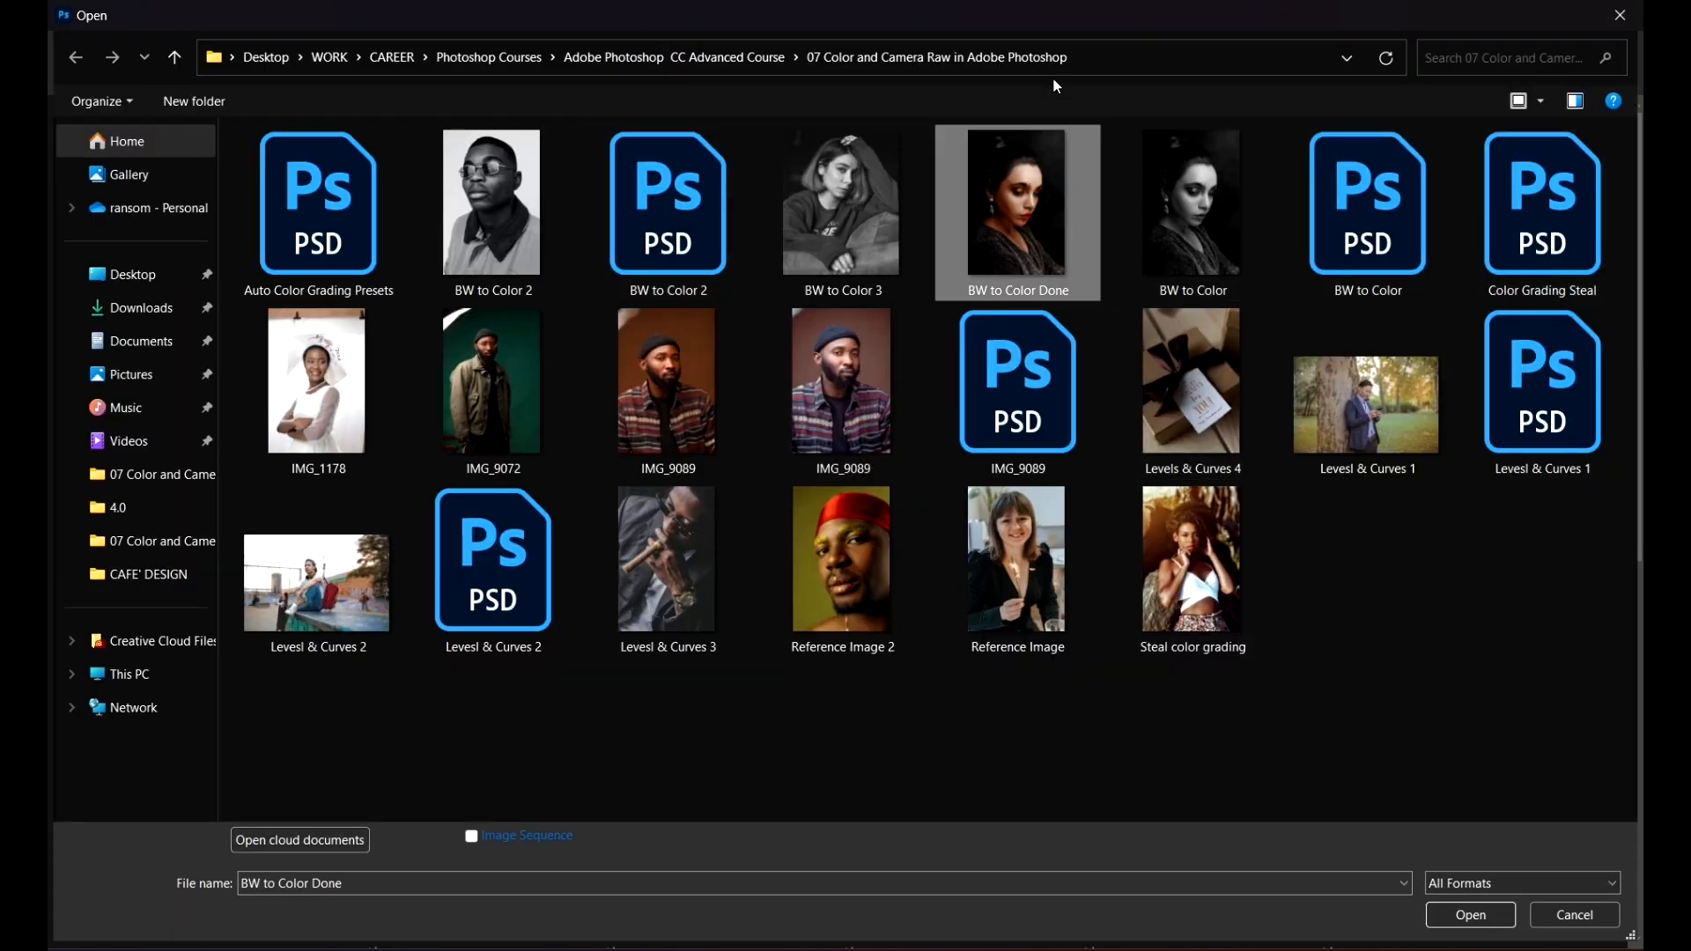
right_click(1060, 239)
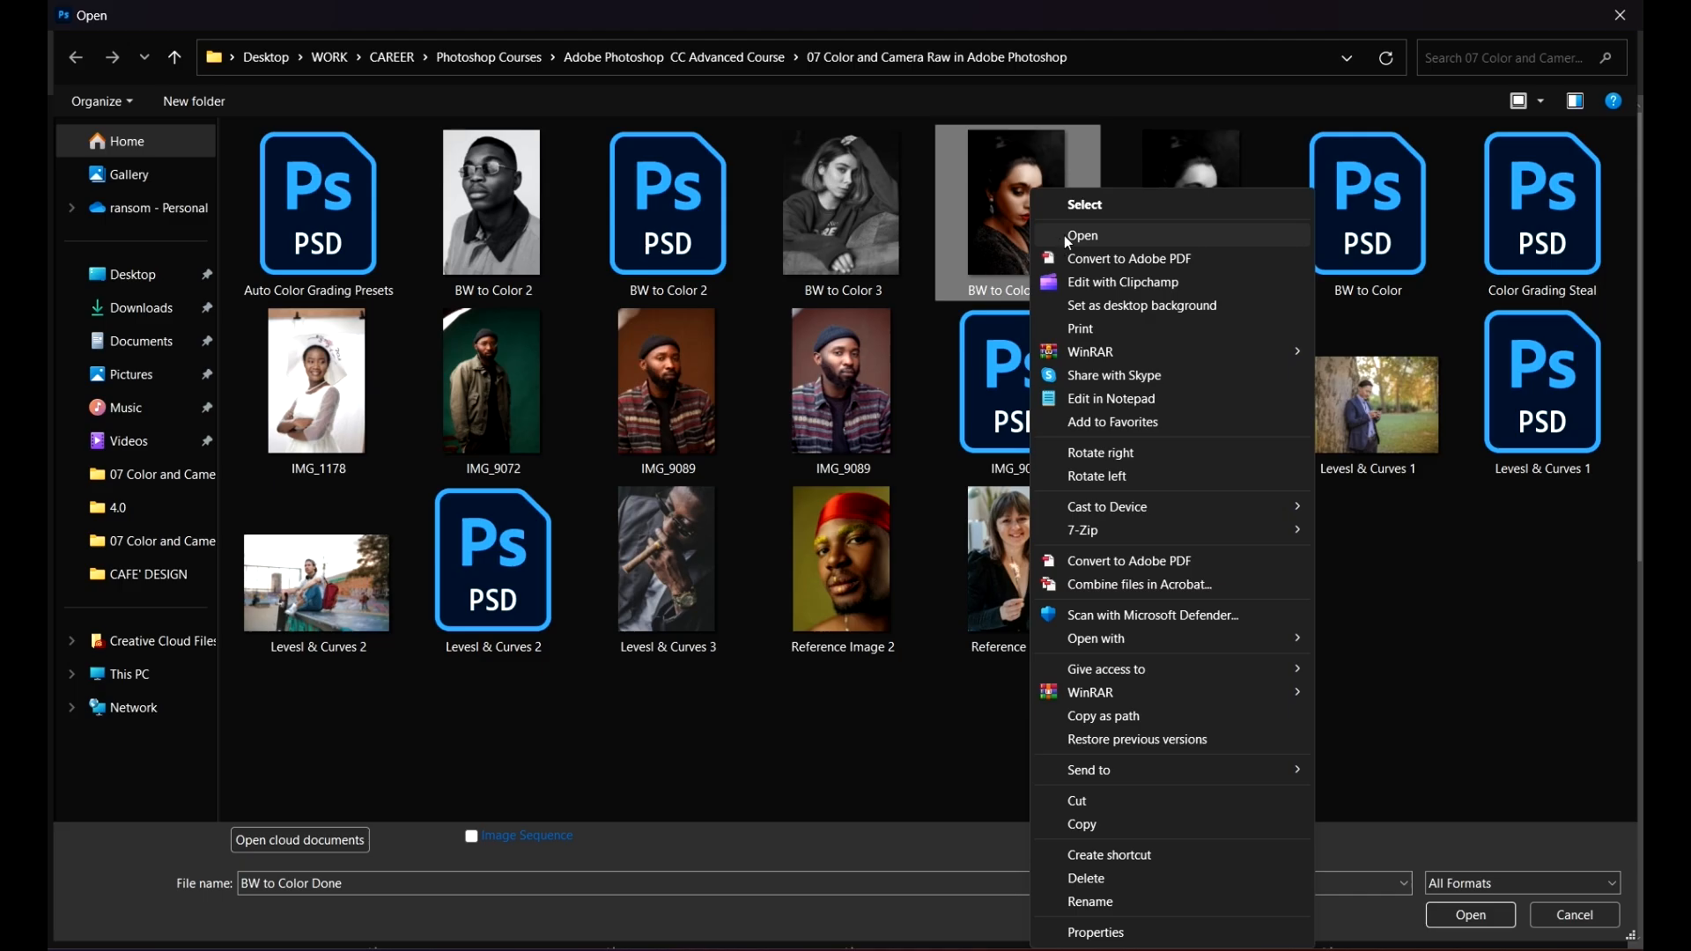
click(1064, 236)
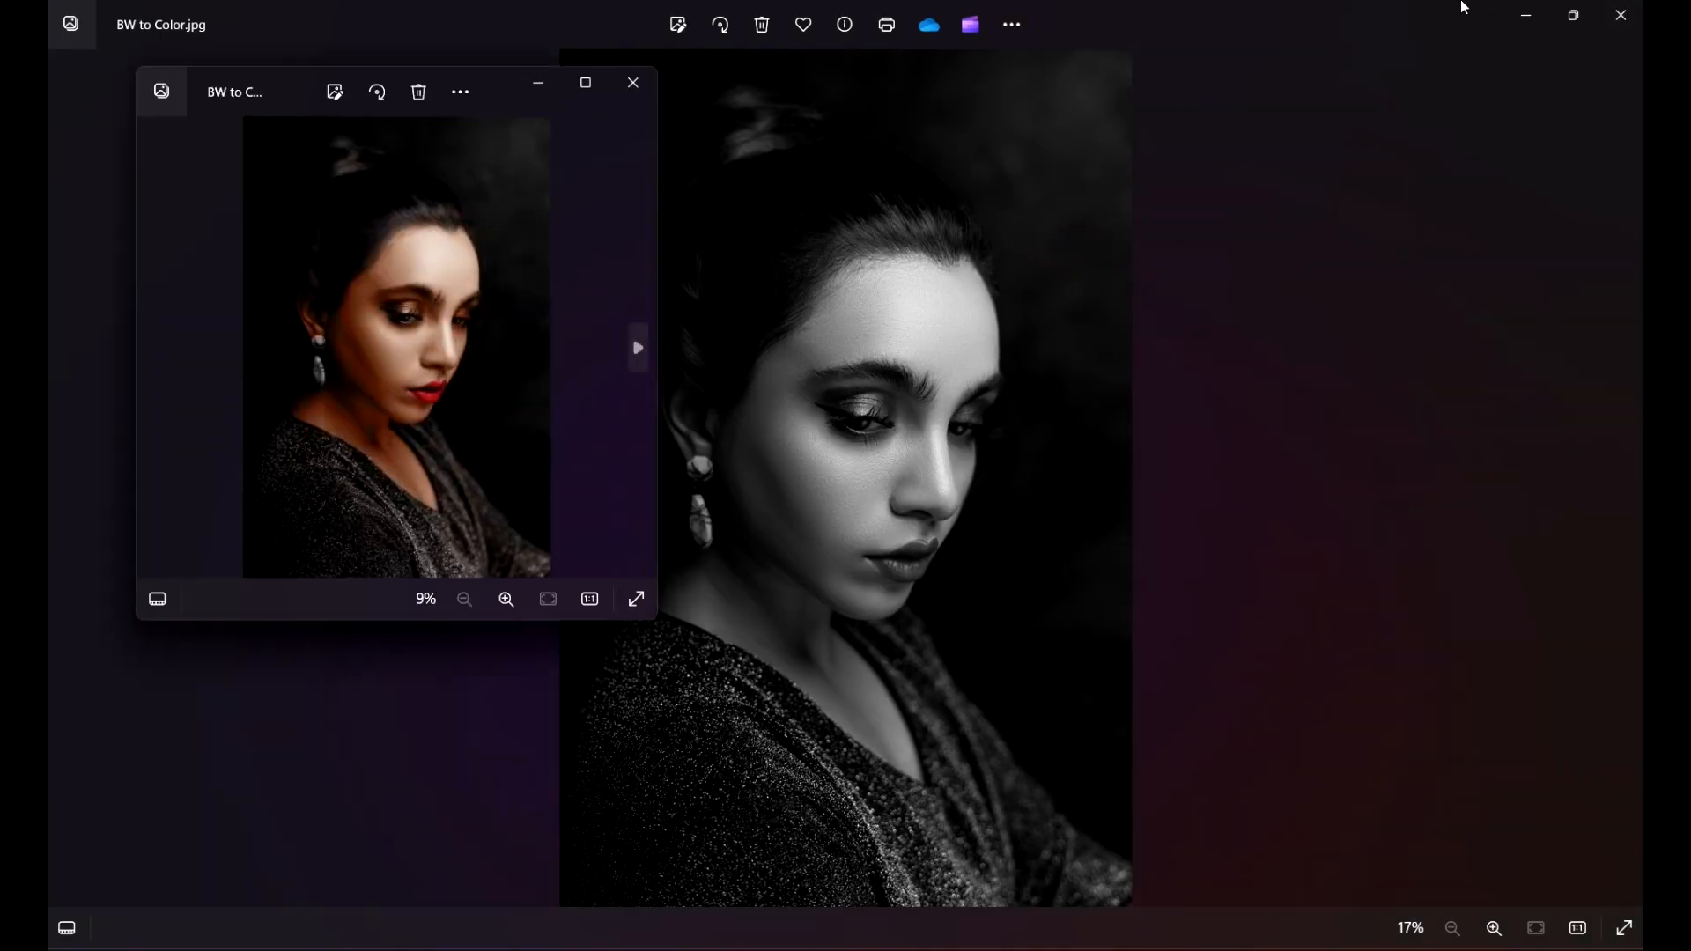
click(1526, 15)
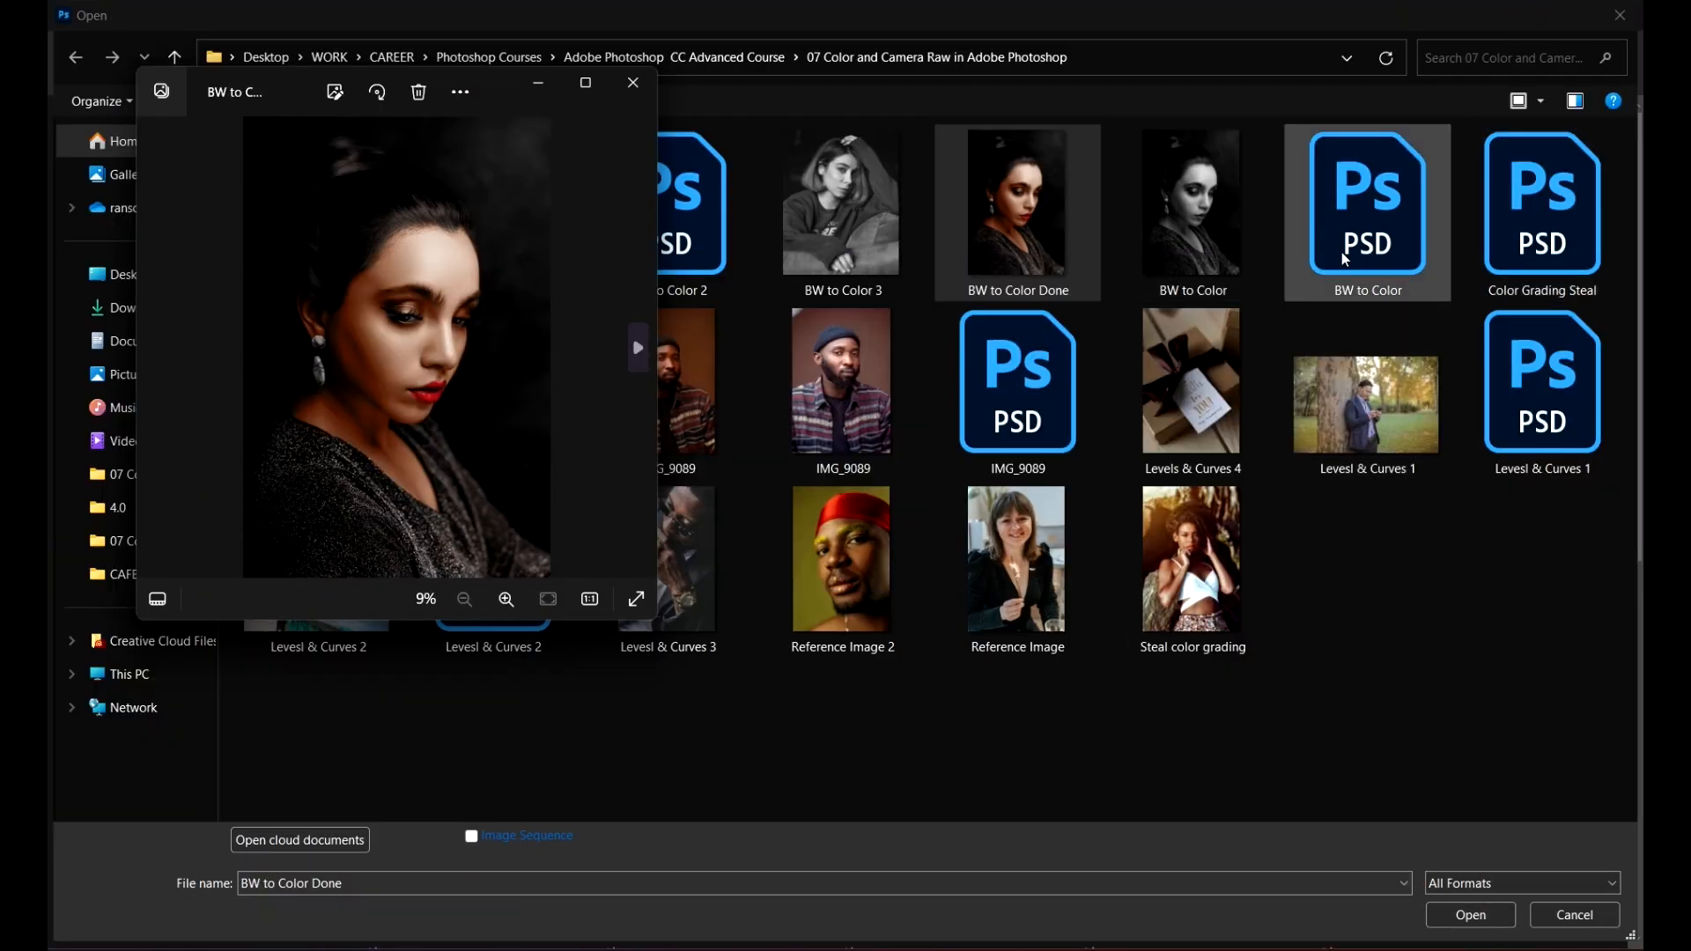
click(1004, 230)
click(1469, 914)
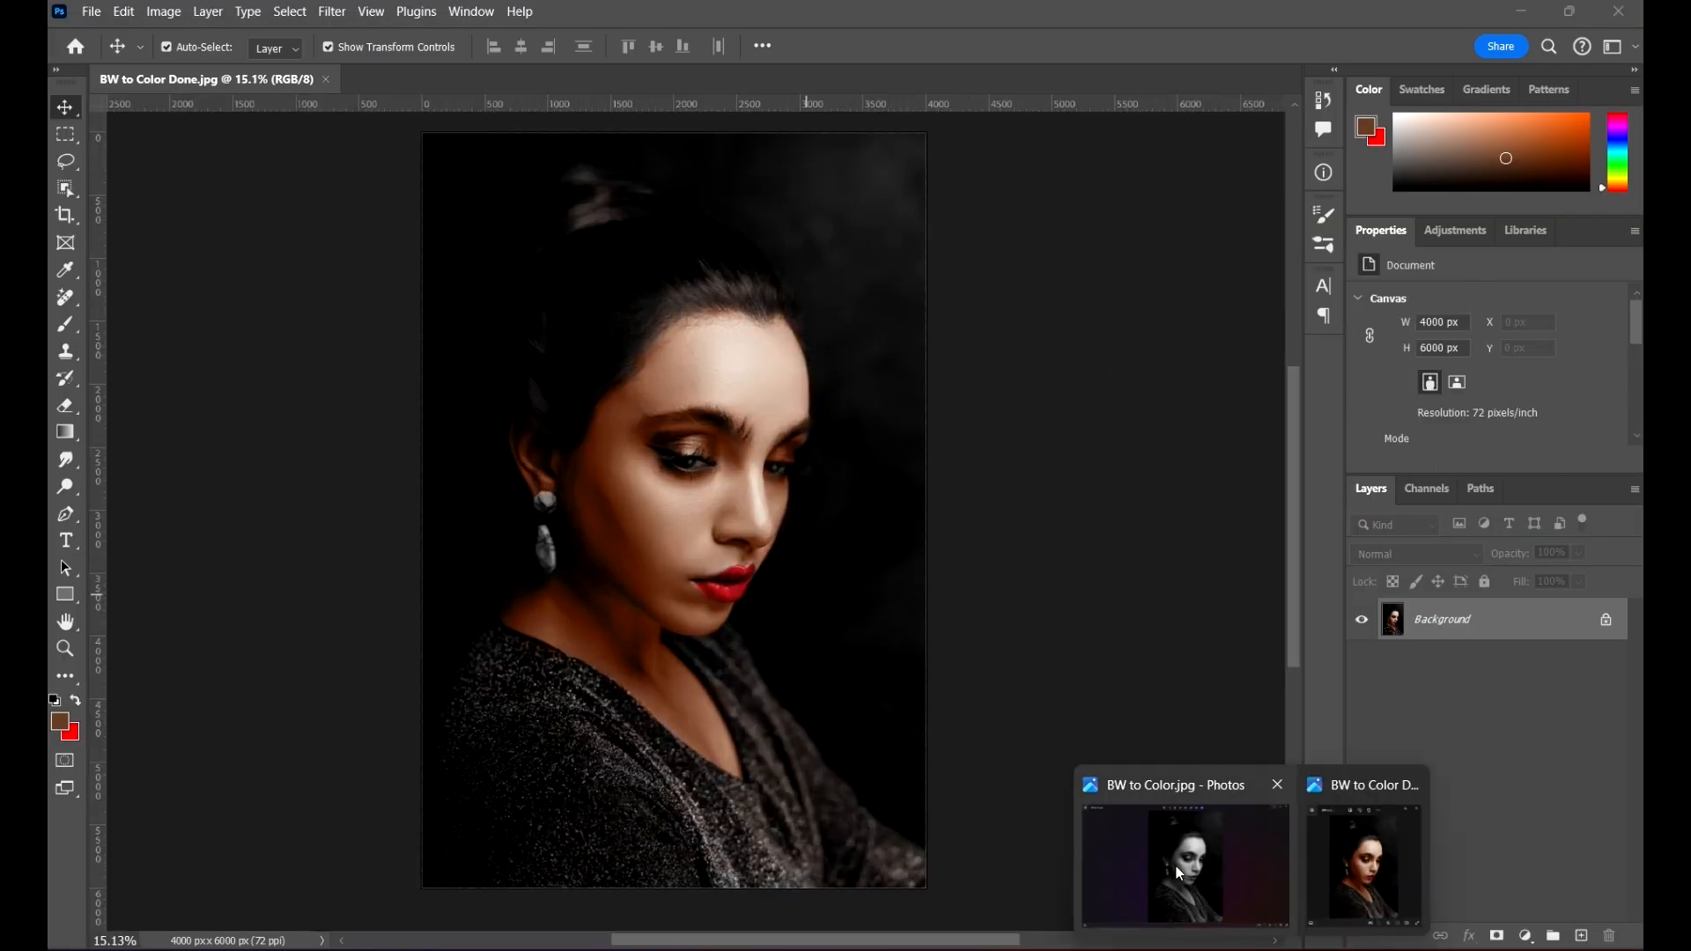
Step: Compare the black-and-white BW to Color.jpg with BW to Color Done.jpg in Photos, and close both viewer windows
click(1176, 865)
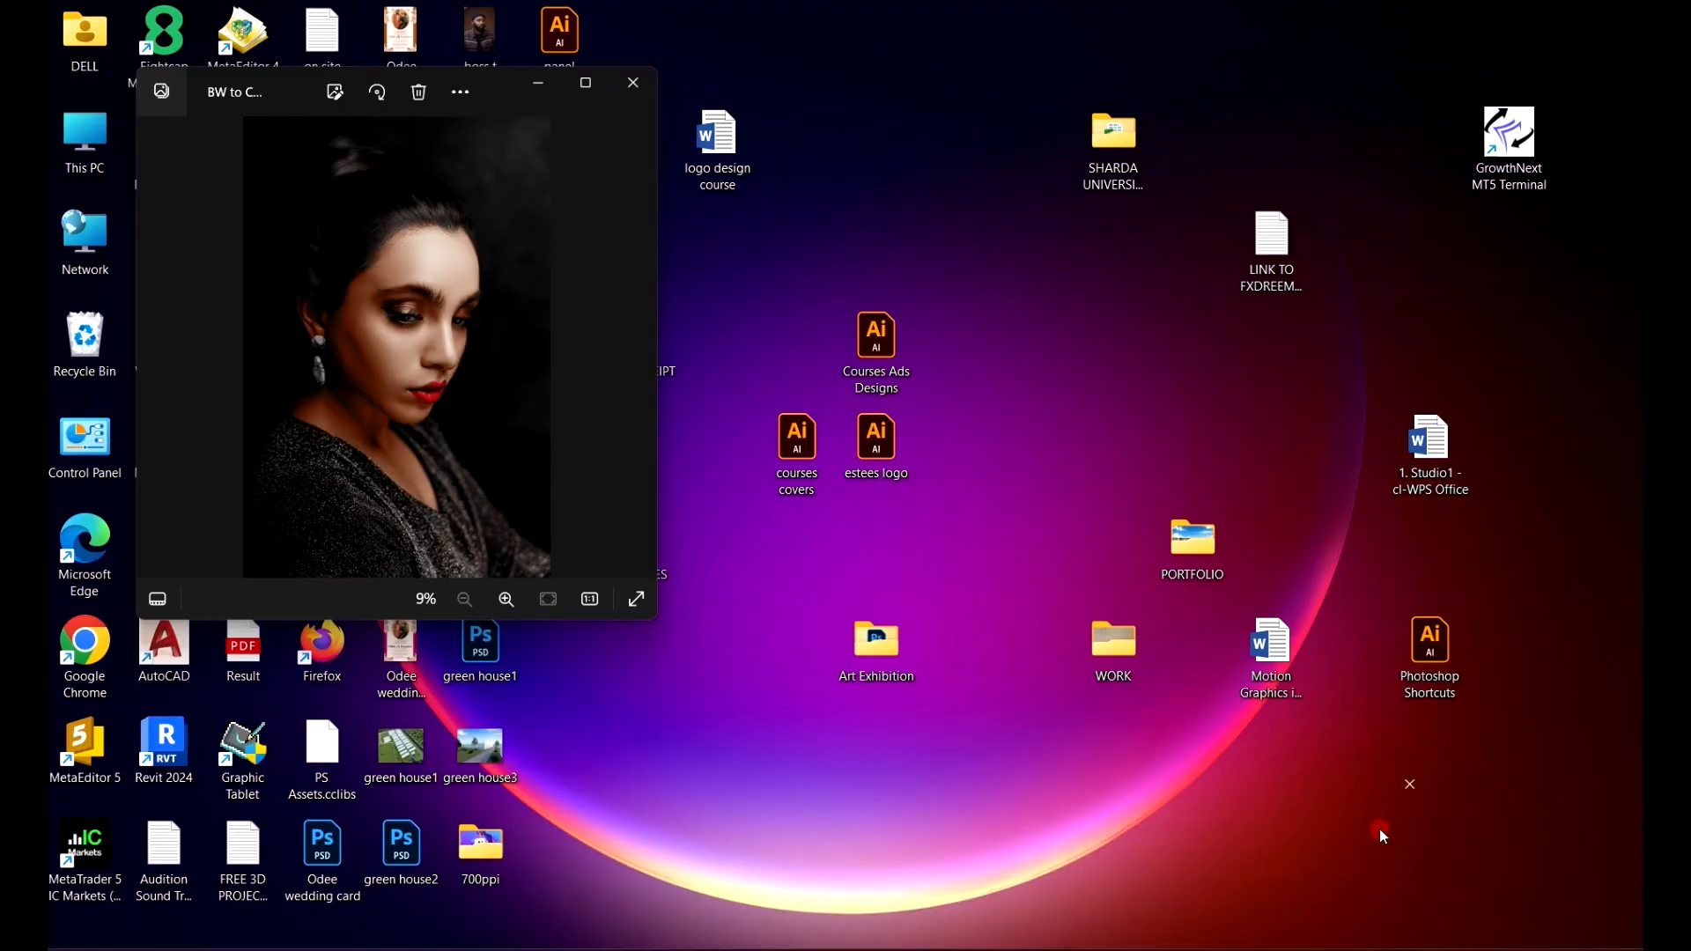
click(1379, 828)
click(590, 97)
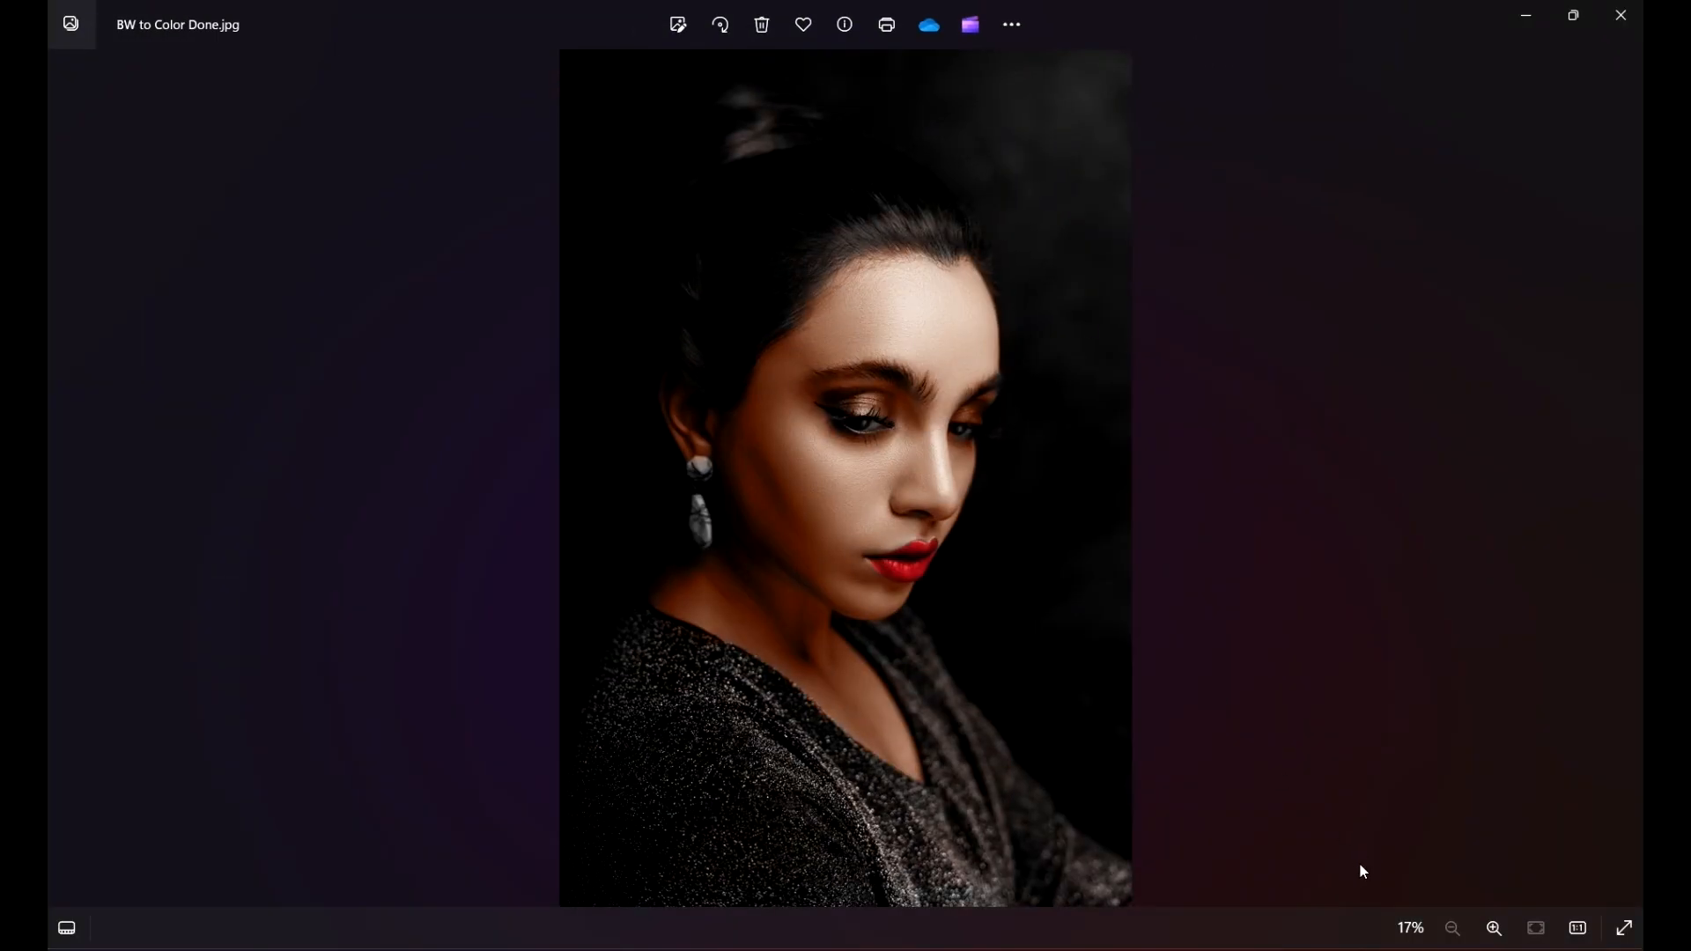
mouse_move(1294, 947)
click(1176, 888)
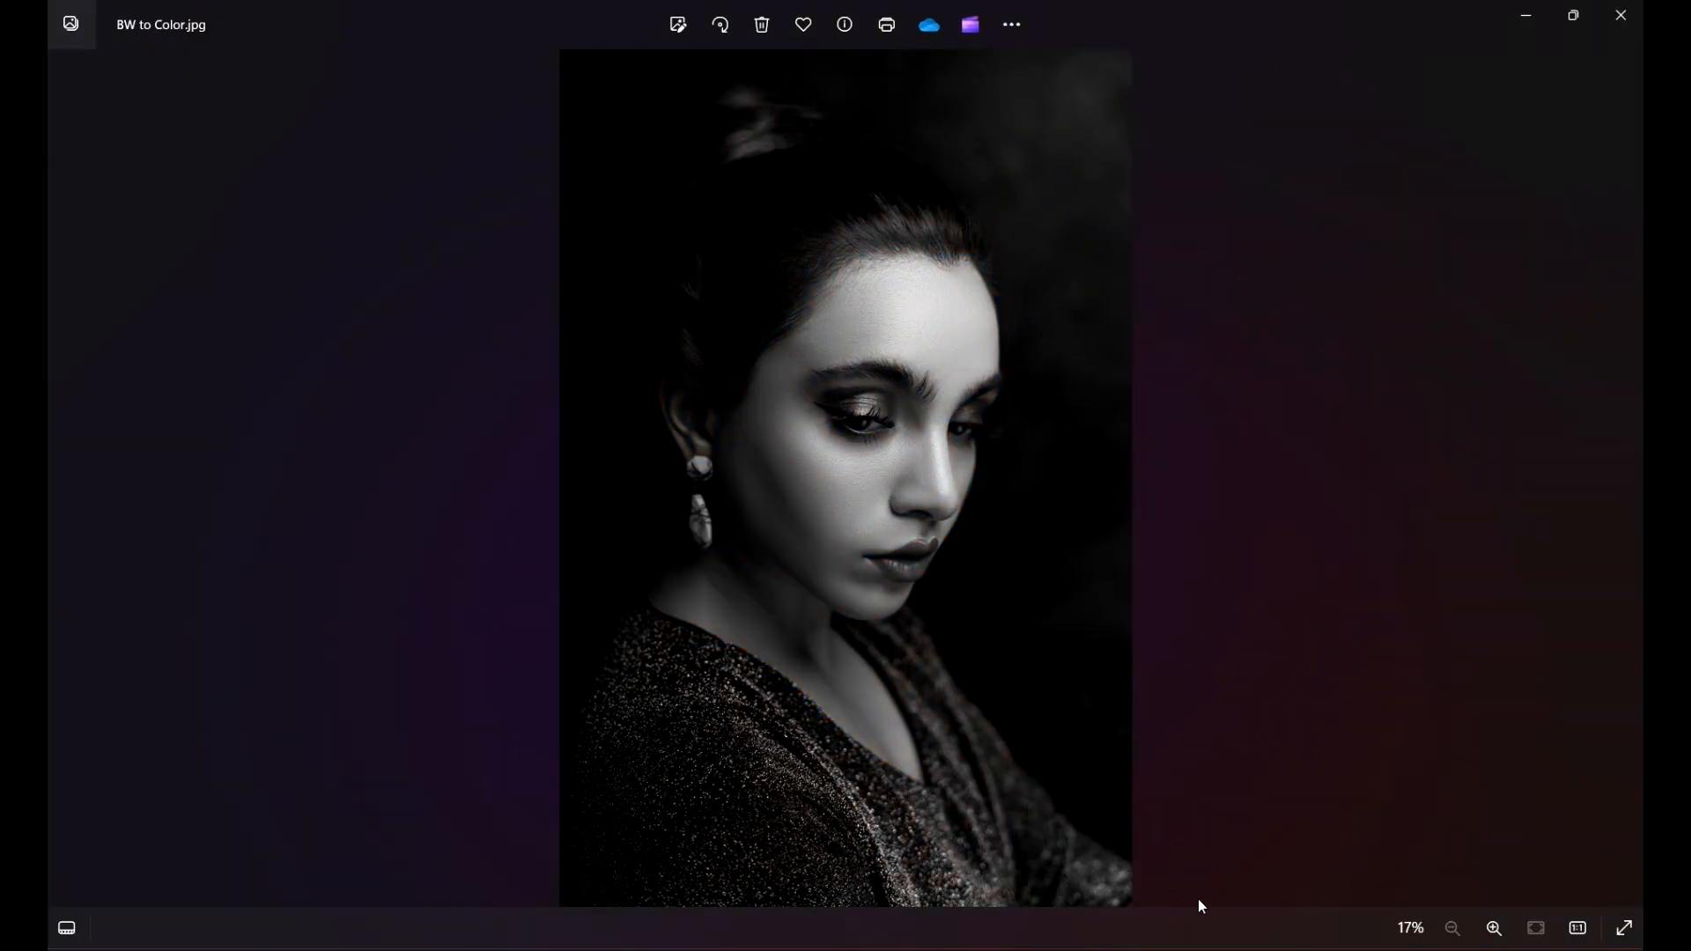
click(1374, 886)
scroll(895, 481, up, 5)
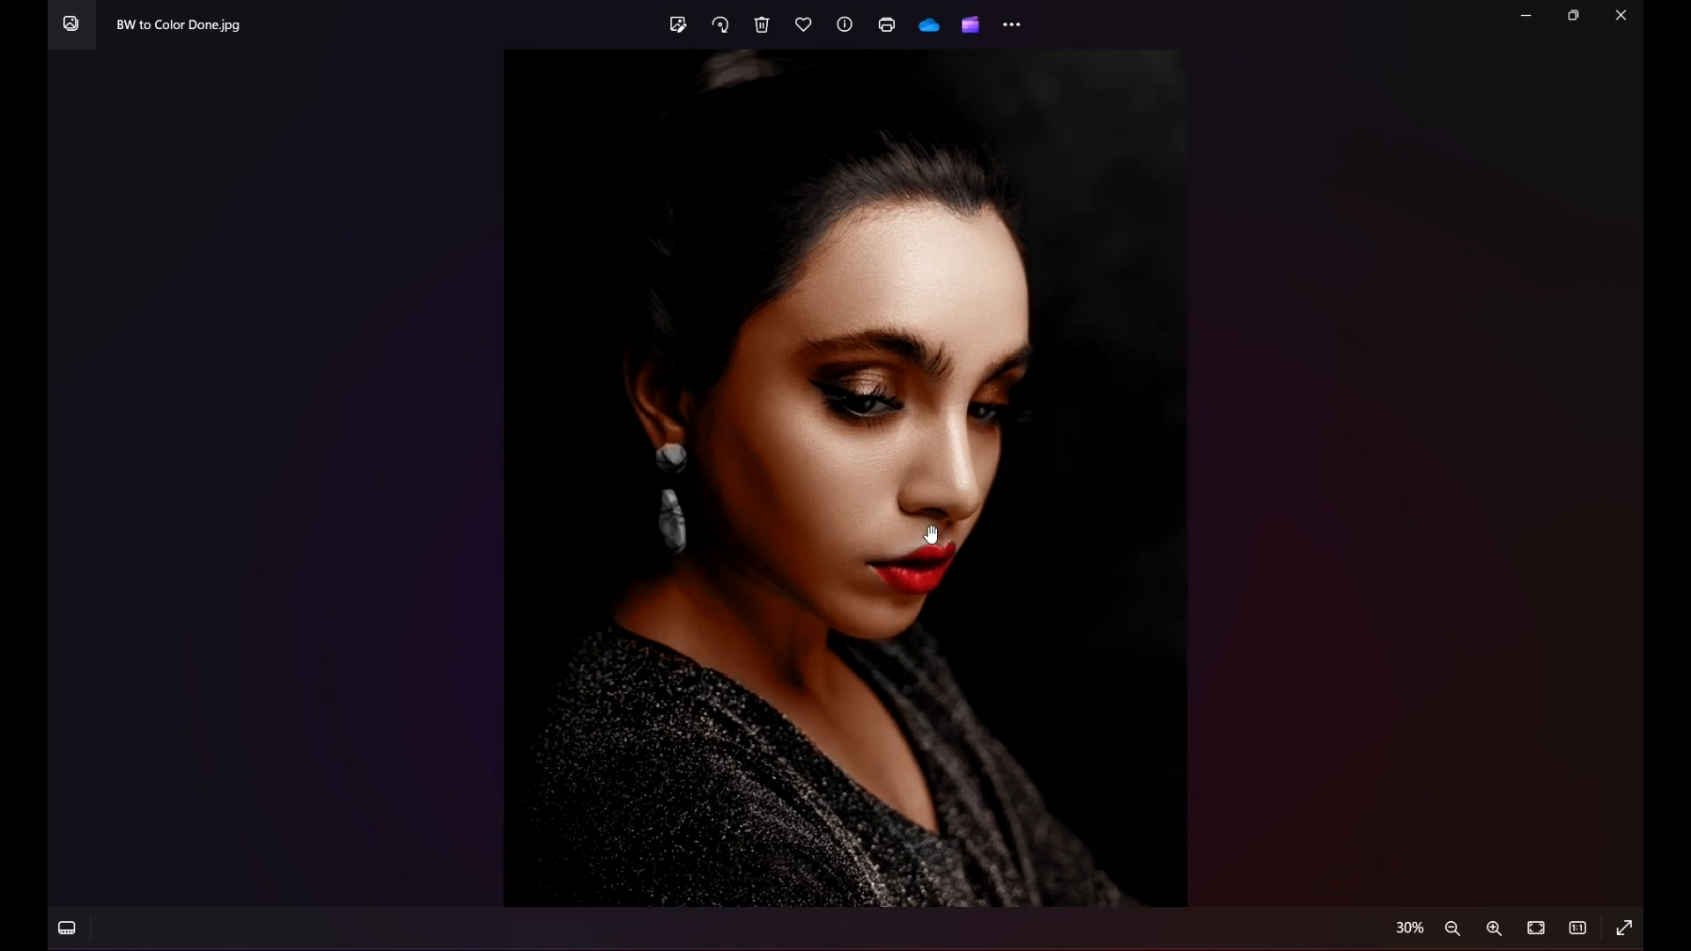
scroll(729, 426, down, 5)
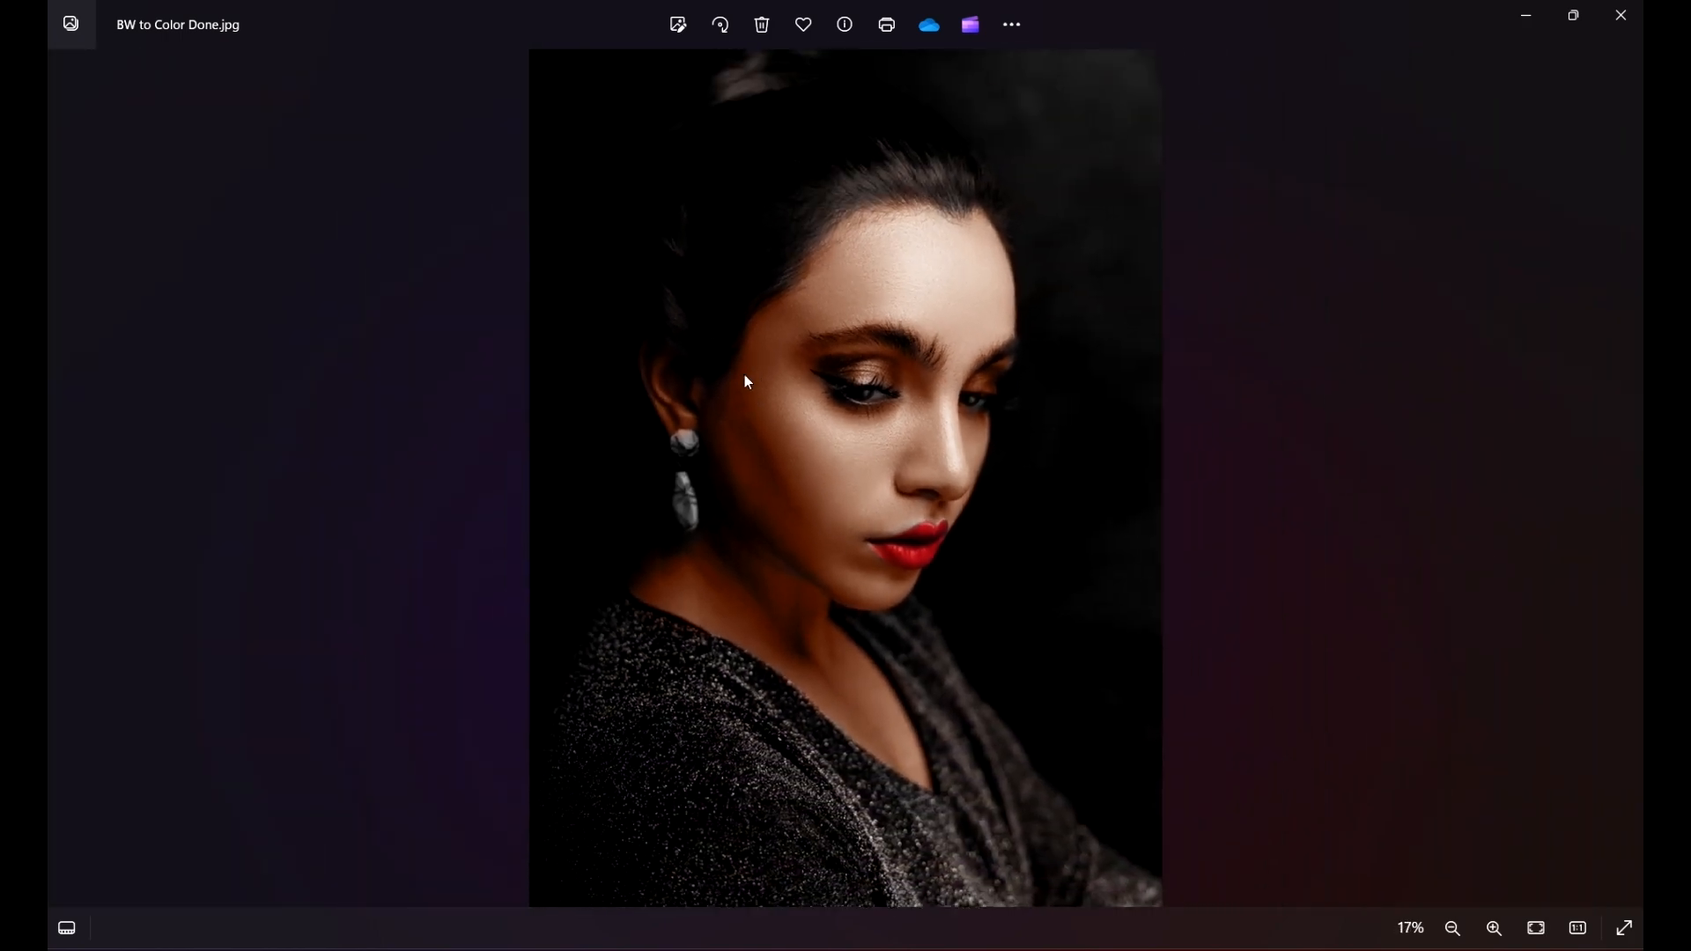
click(1621, 15)
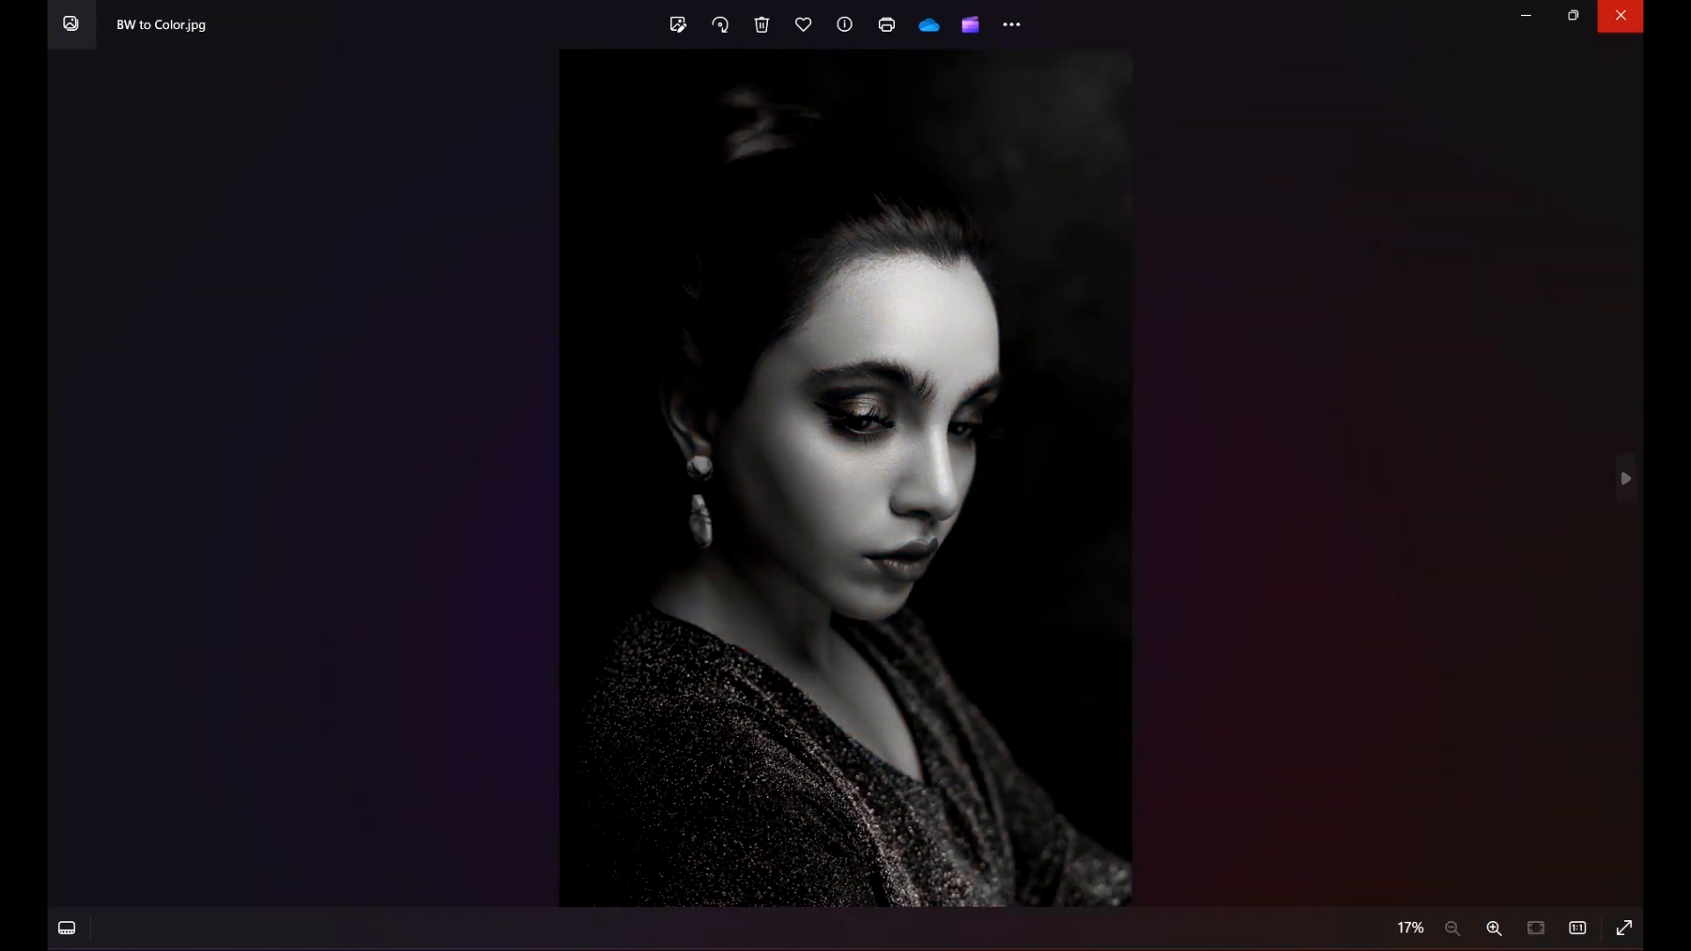
click(1620, 15)
Step: Add a Gradient Map adjustment layer above the portrait's Background layer and open its gradient for editing
scroll(543, 520, right, 2)
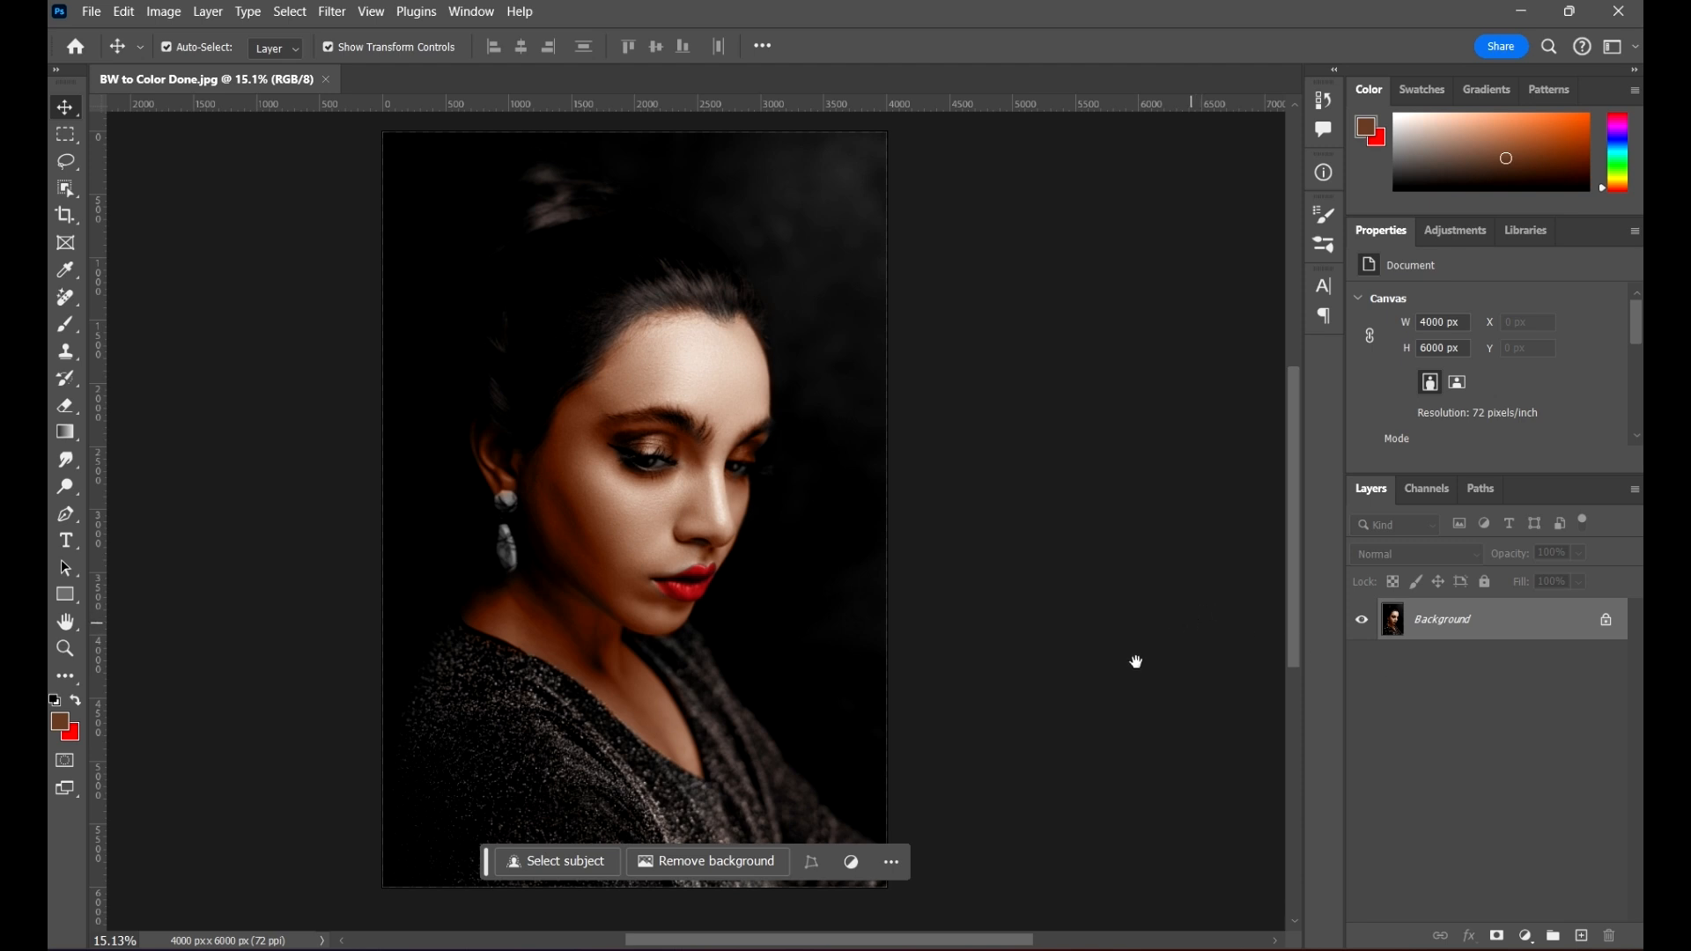
drag(1121, 668, 1091, 669)
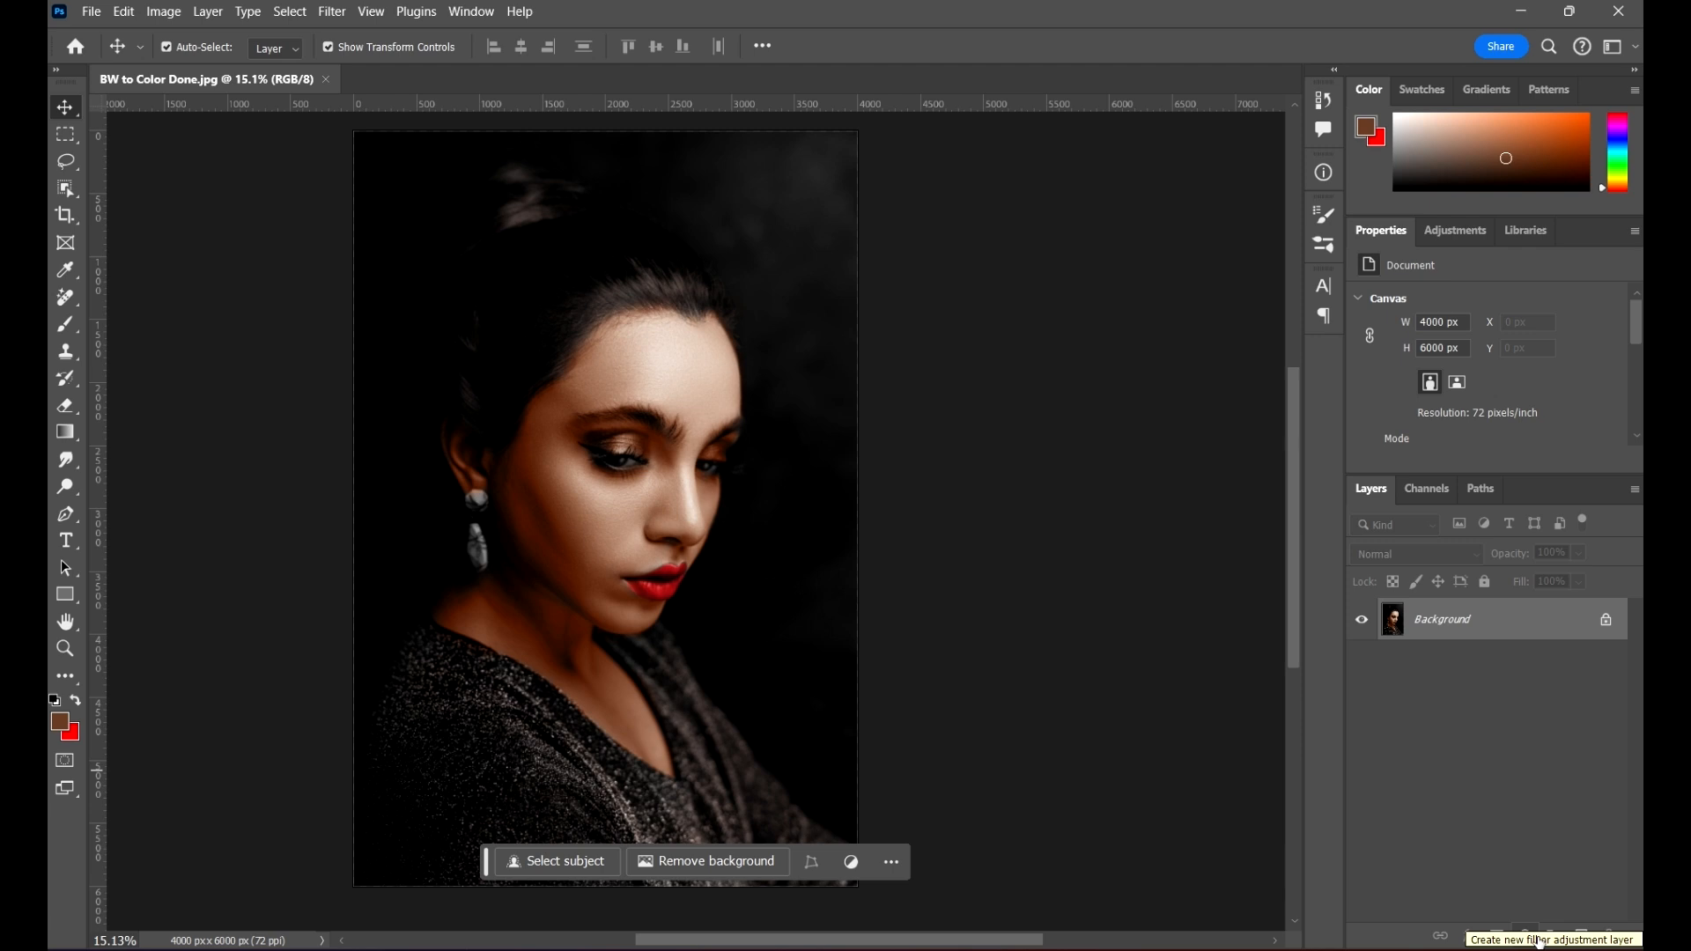
click(1538, 941)
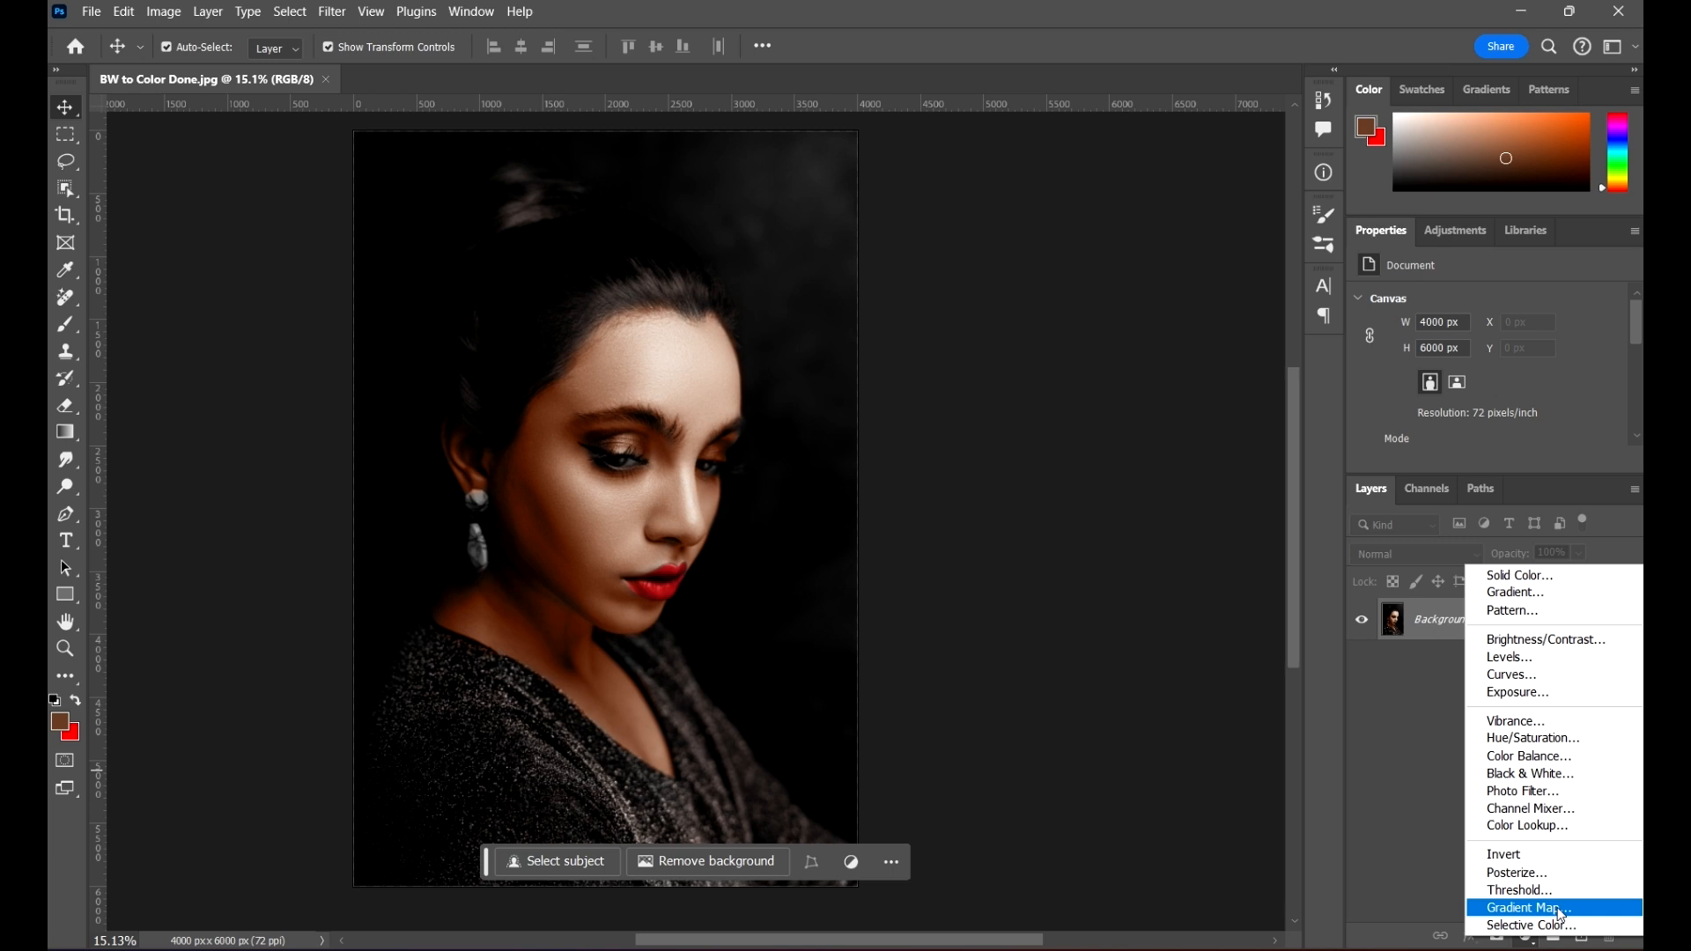
click(1560, 909)
click(1511, 303)
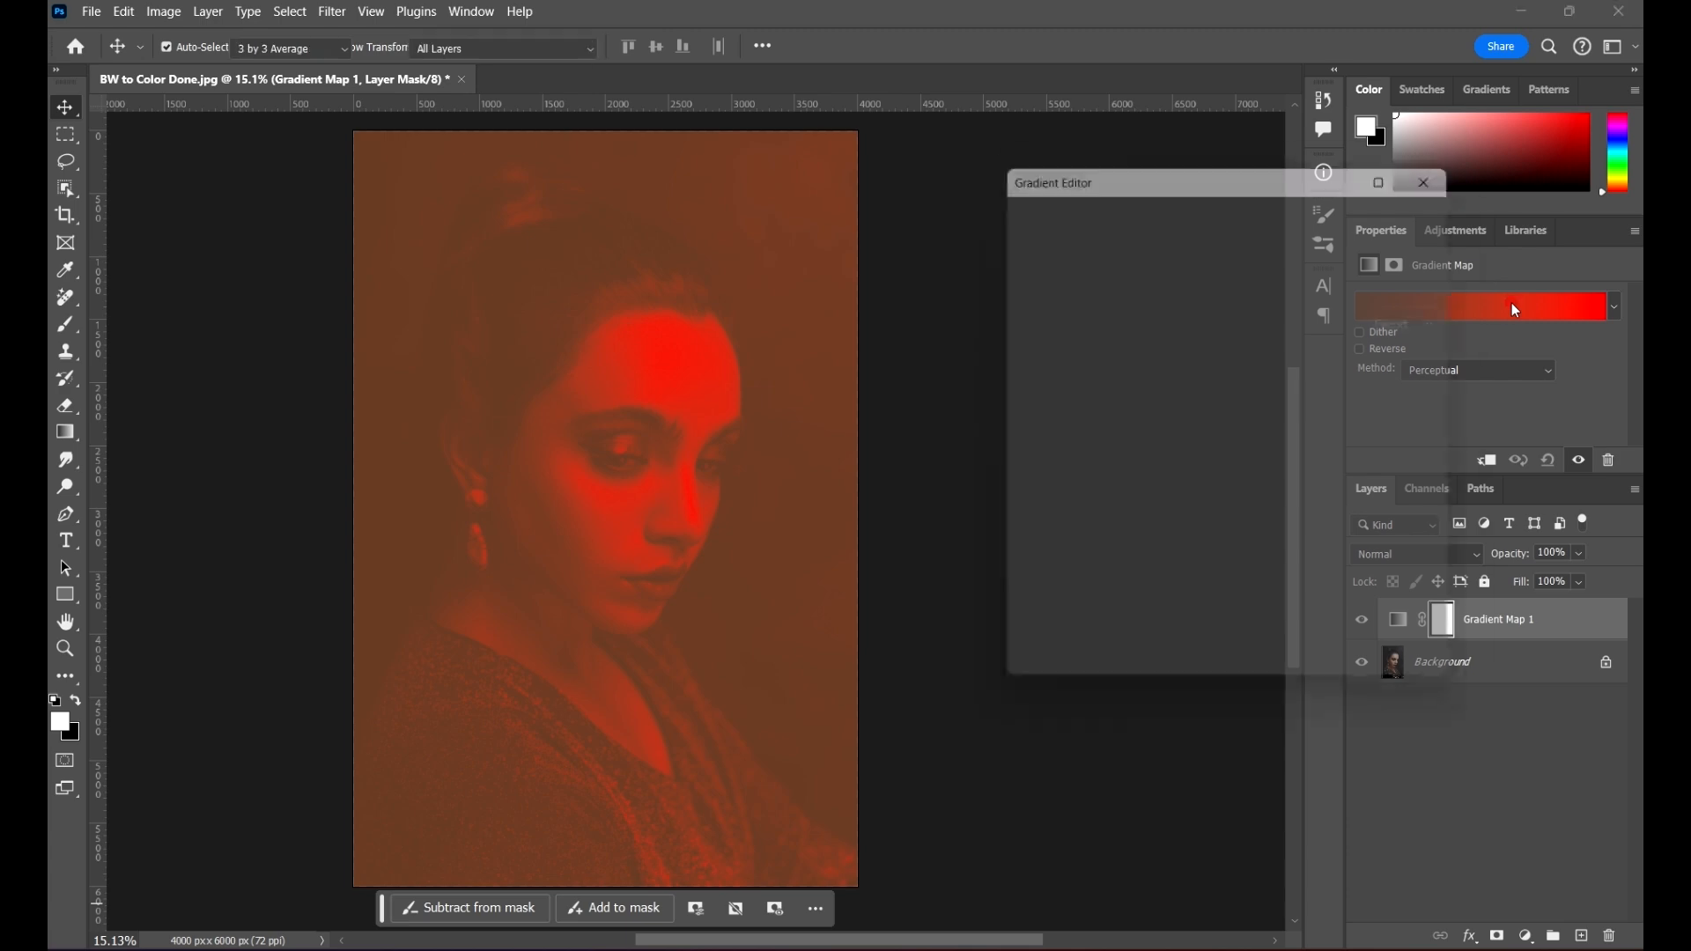
Step: Dismiss the gradient editor and set the Gradient Map layer's blend mode to Soft Light
click(1453, 176)
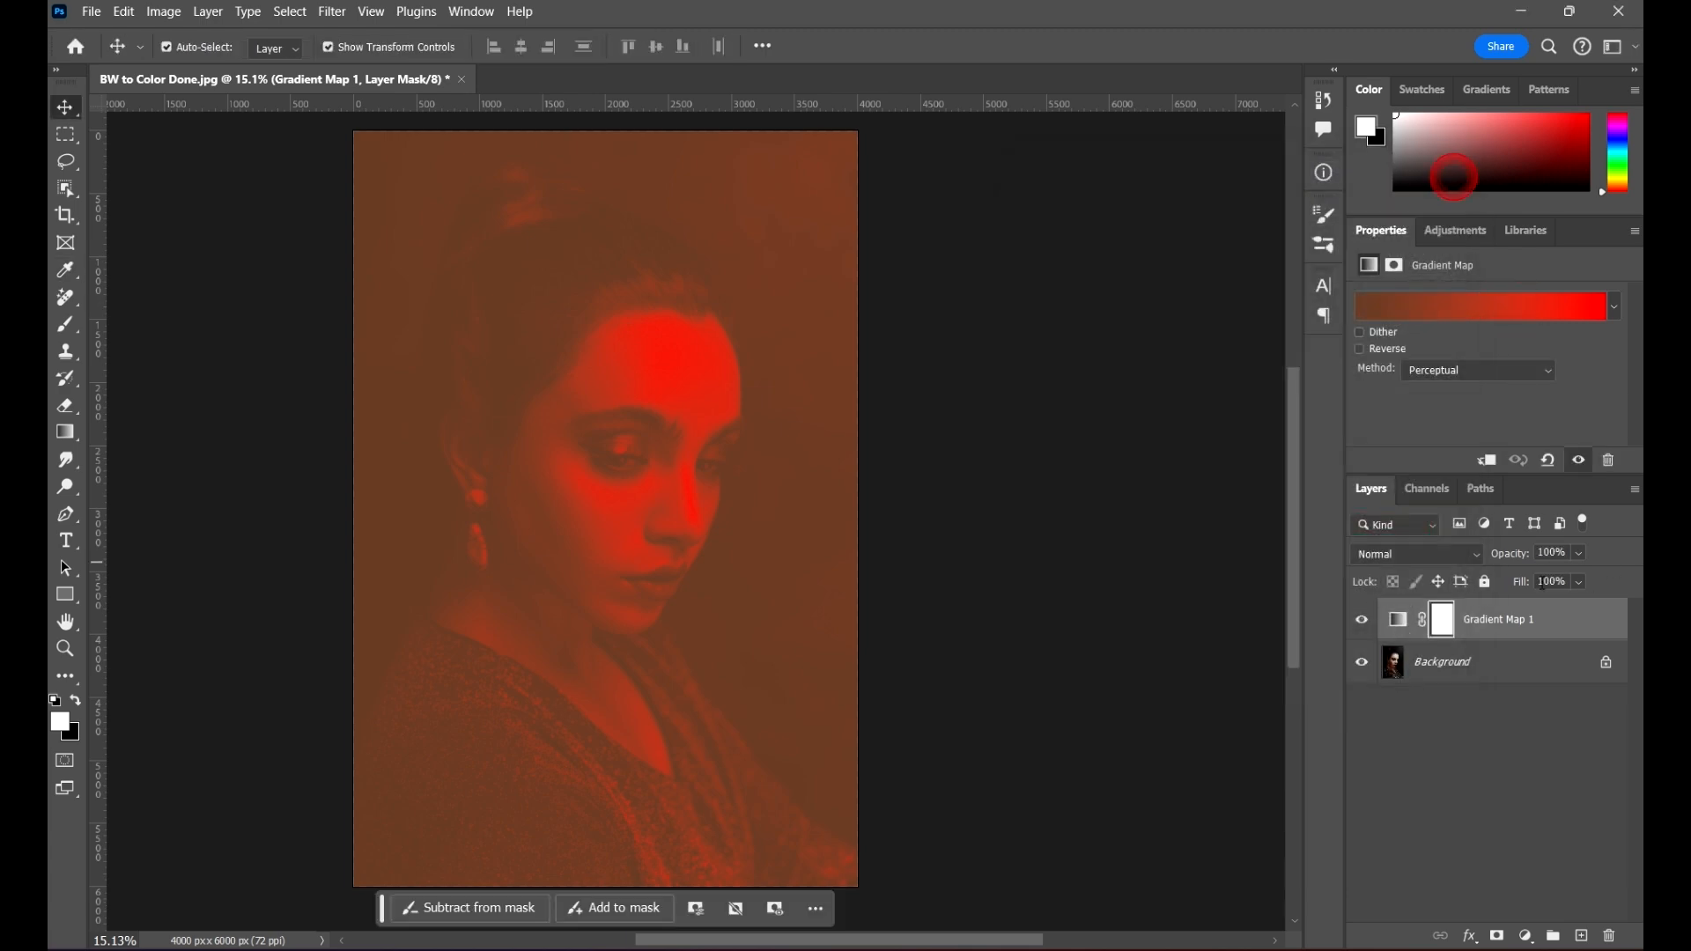
click(1409, 554)
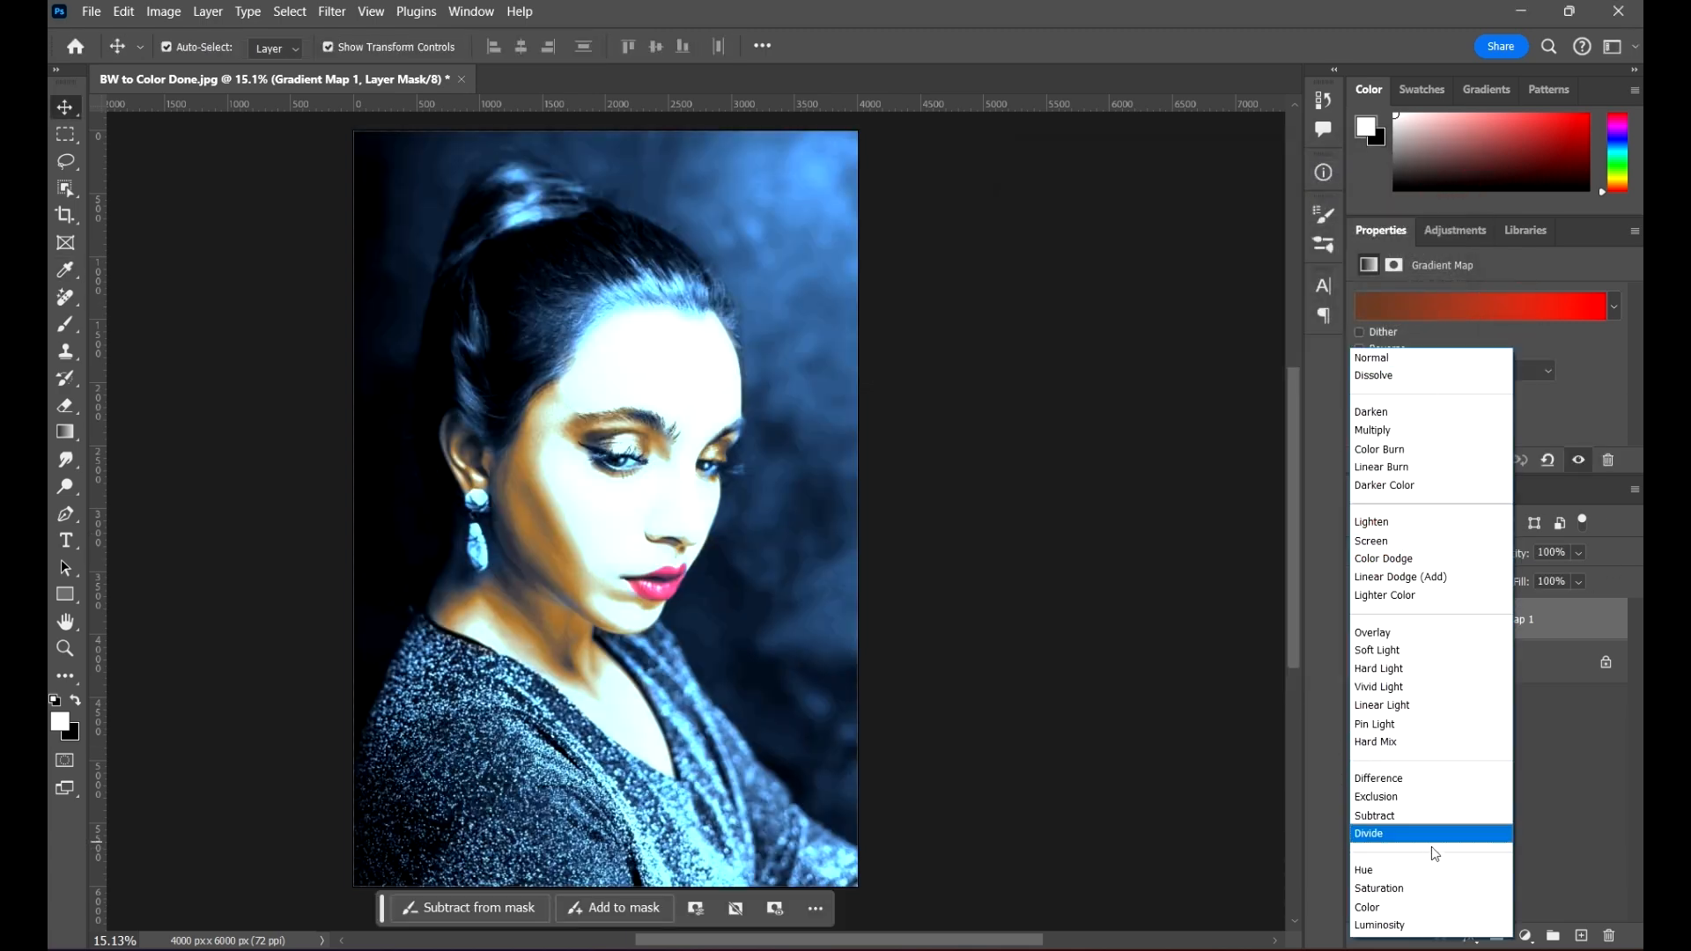
click(1404, 650)
Step: Change the Gradient Map's gradient to the Noise type with 8% roughness and Restrict Colors turned off
click(1487, 304)
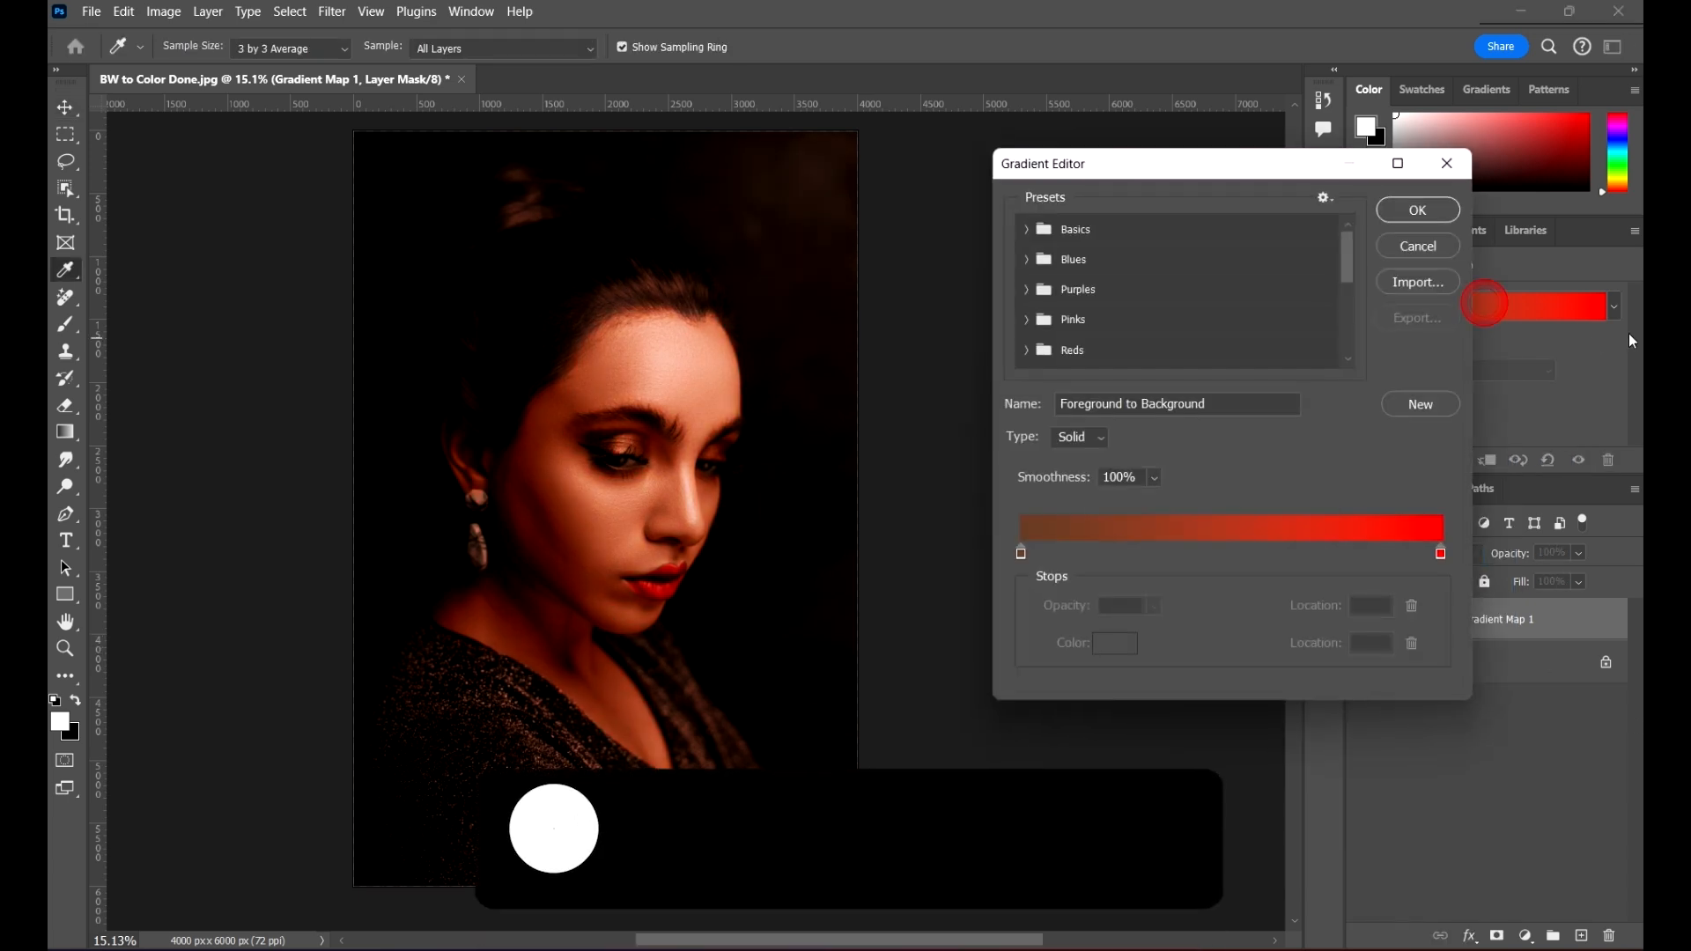
click(1097, 439)
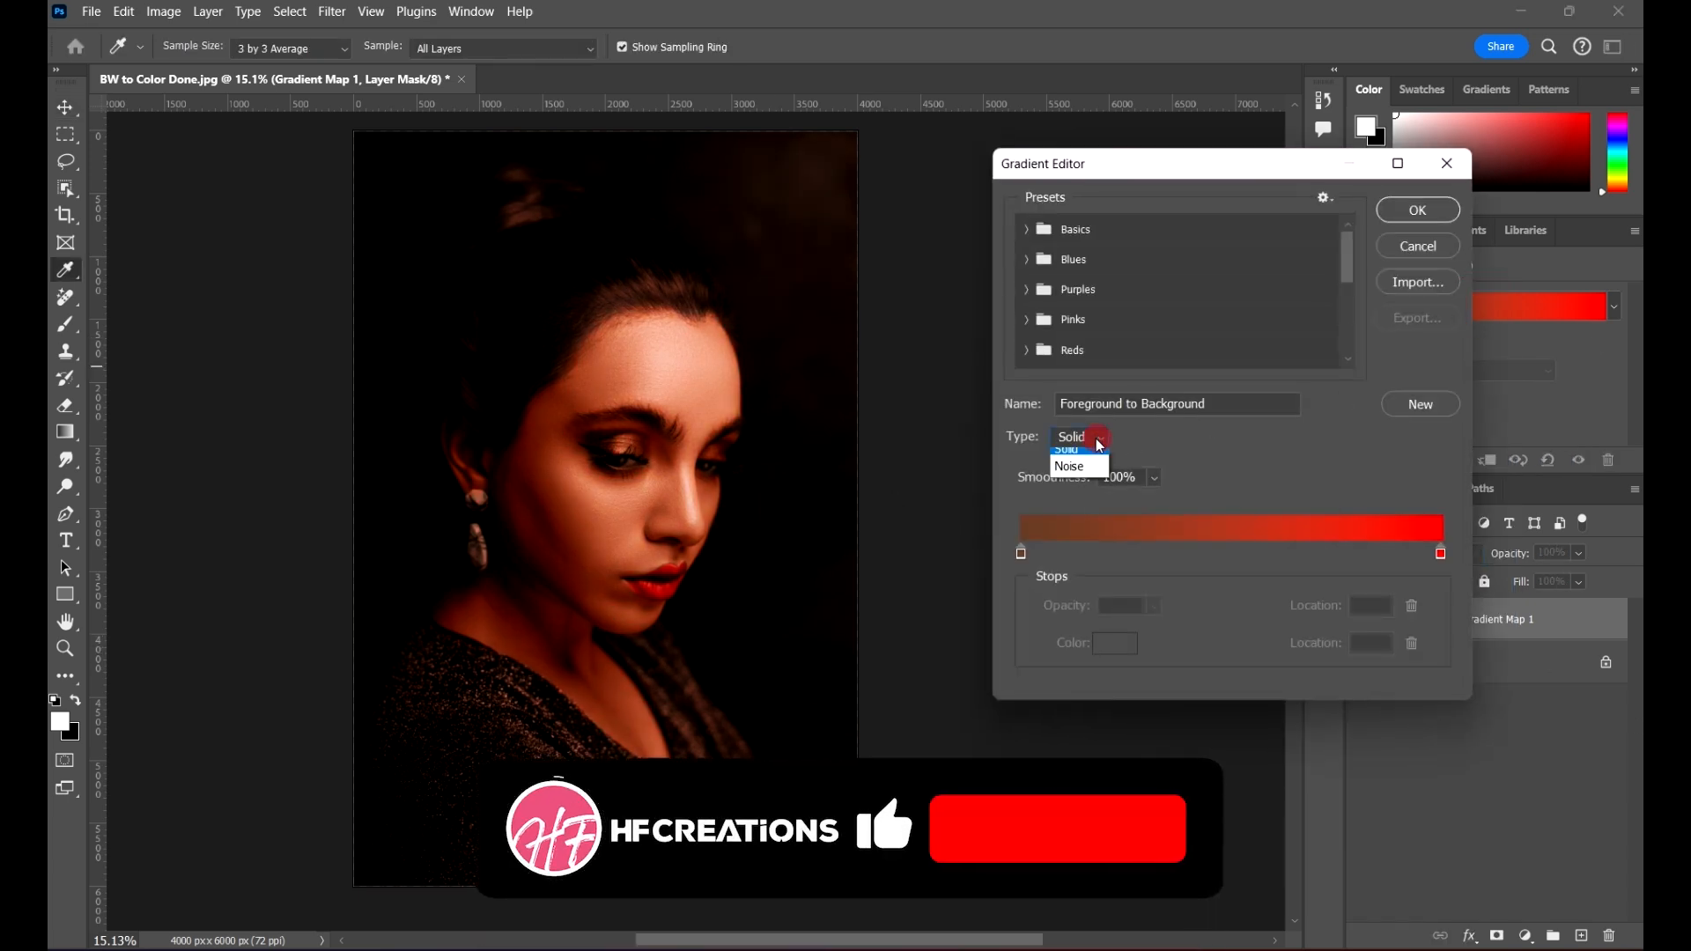
click(1079, 474)
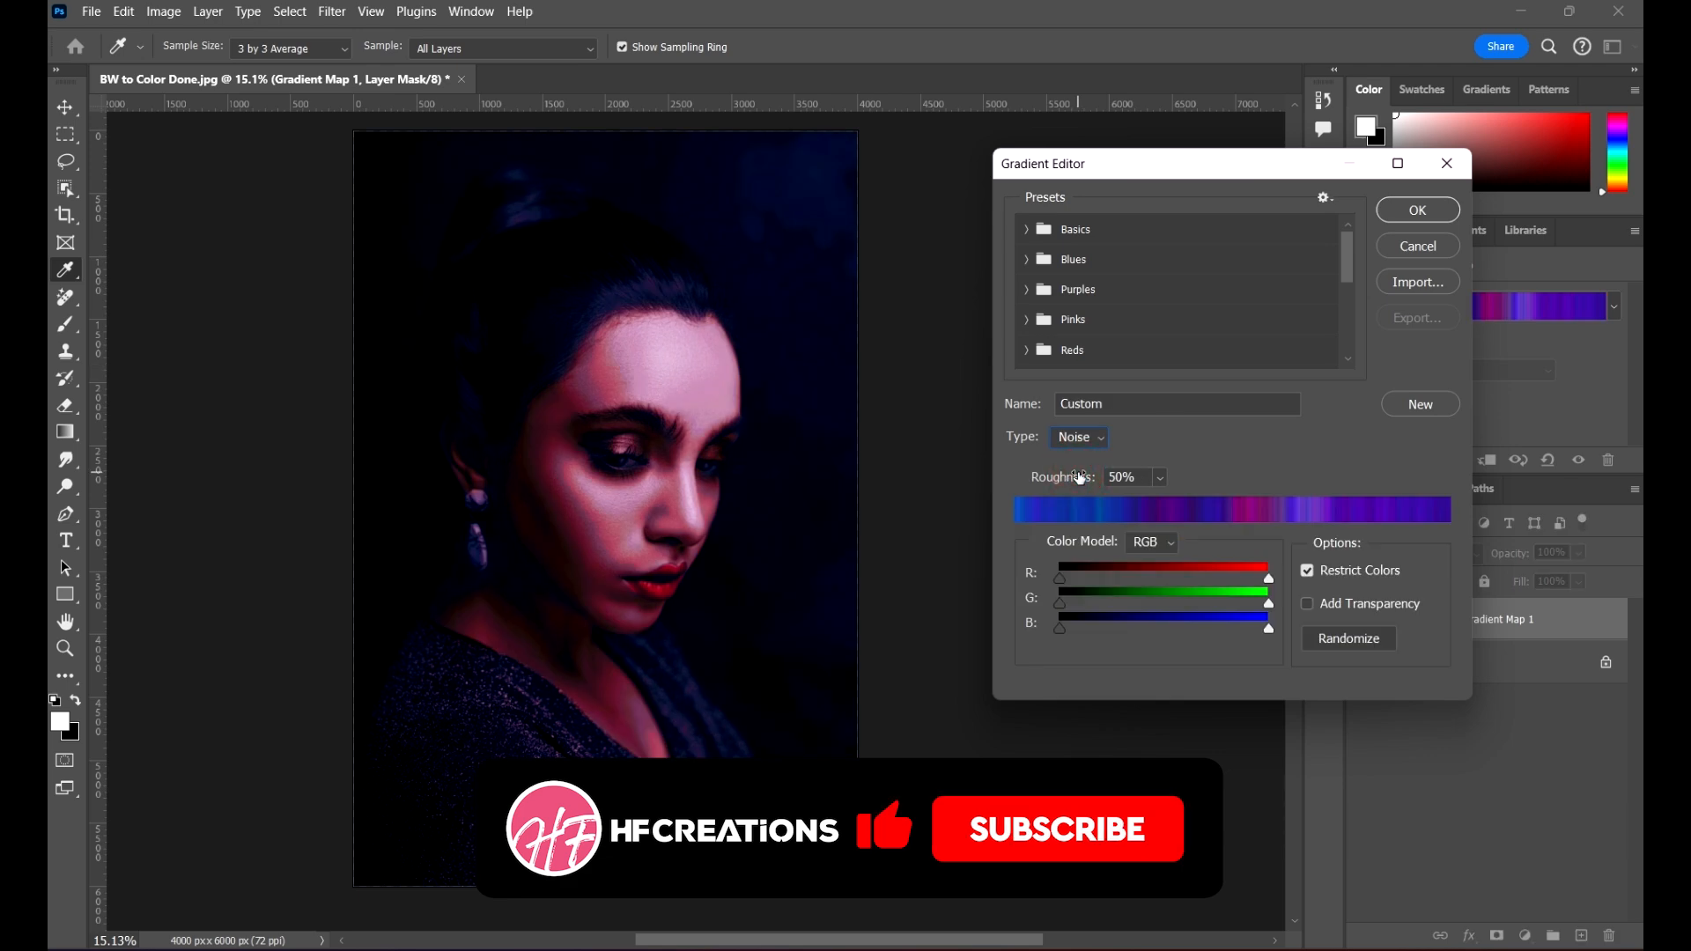
click(1162, 476)
drag(1161, 478, 1139, 500)
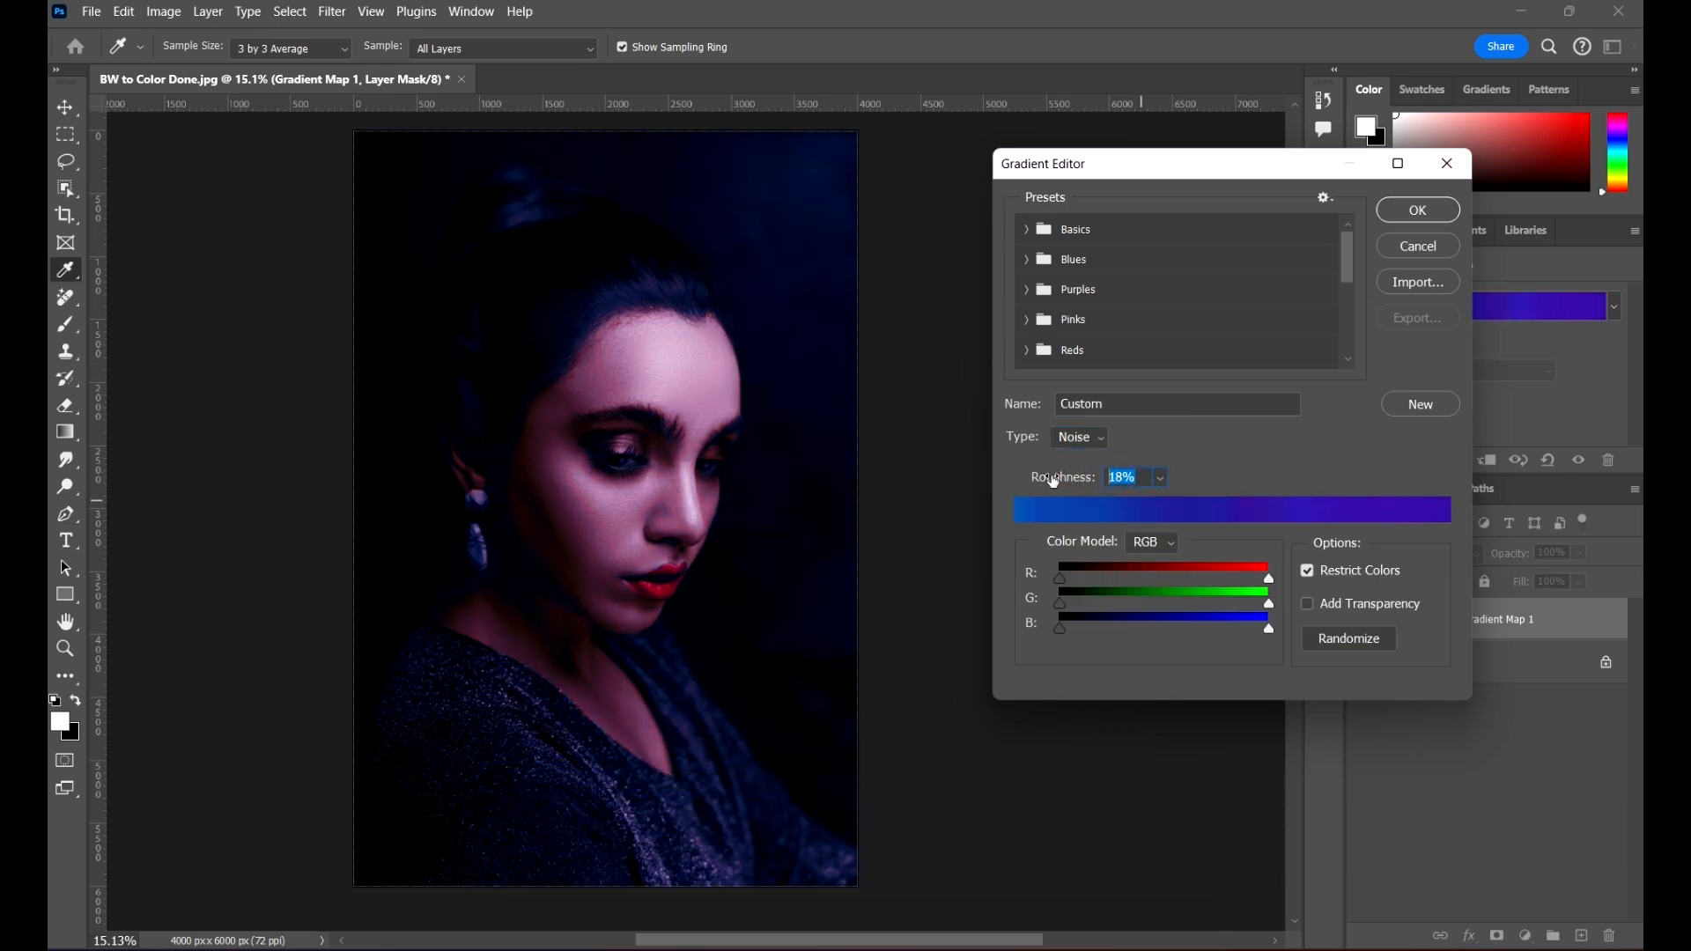
text(8)
click(1256, 462)
click(1307, 569)
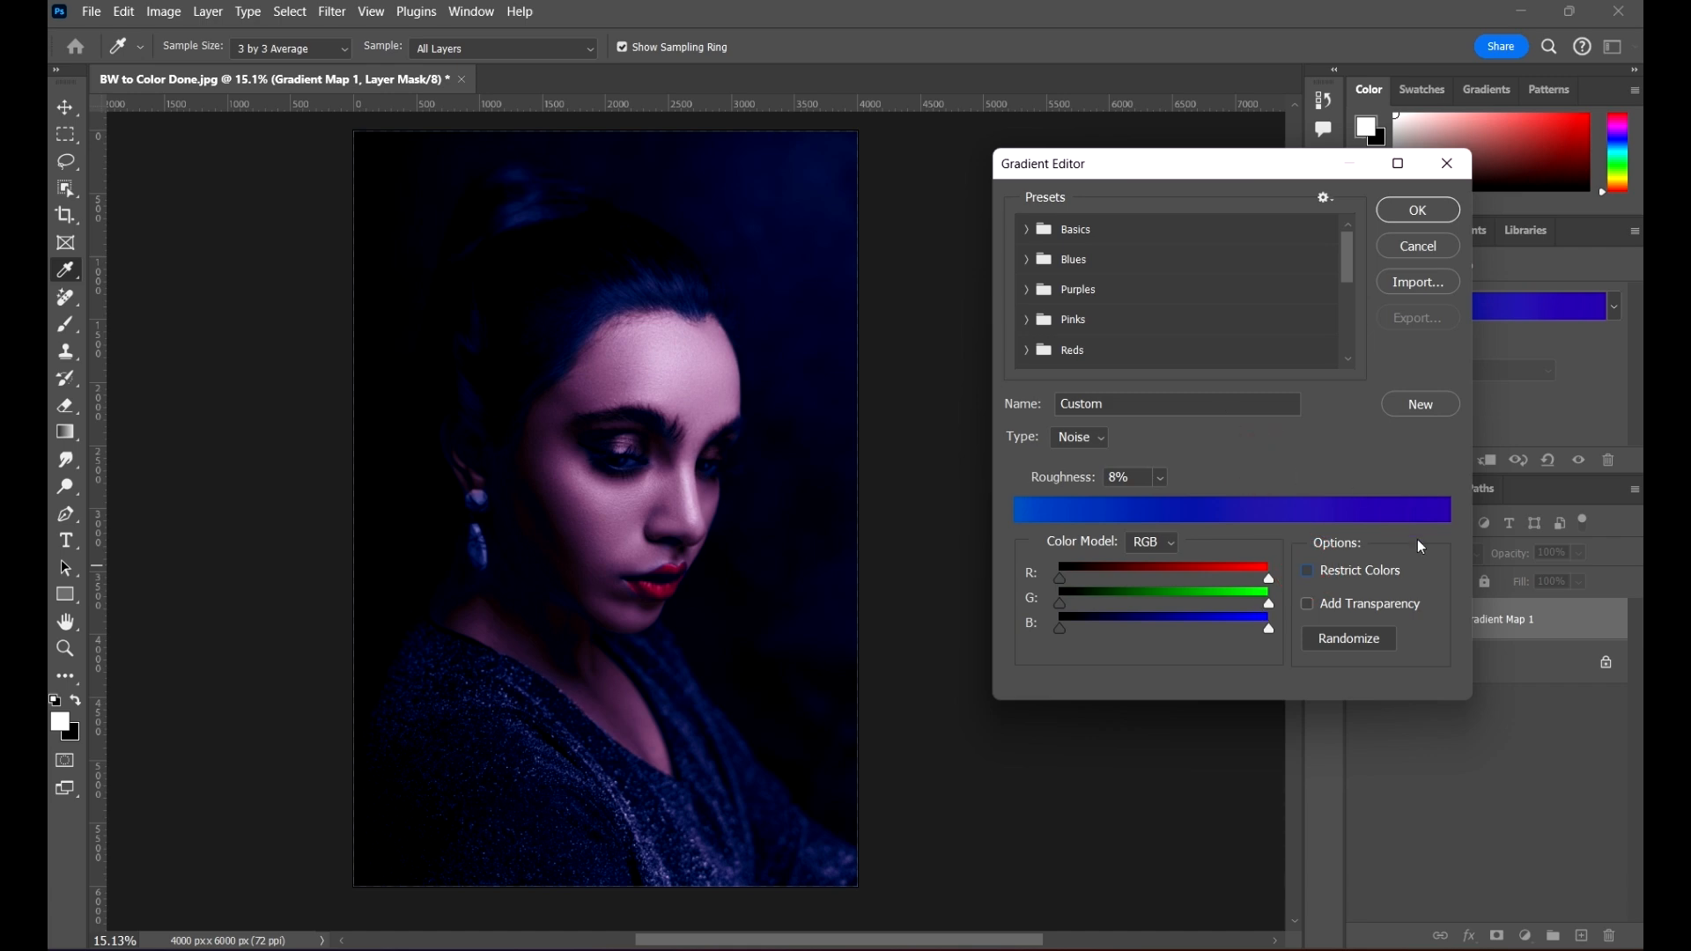
click(1418, 211)
Step: Lower the Gradient Map layer's opacity to 32%
drag(1576, 557, 1534, 577)
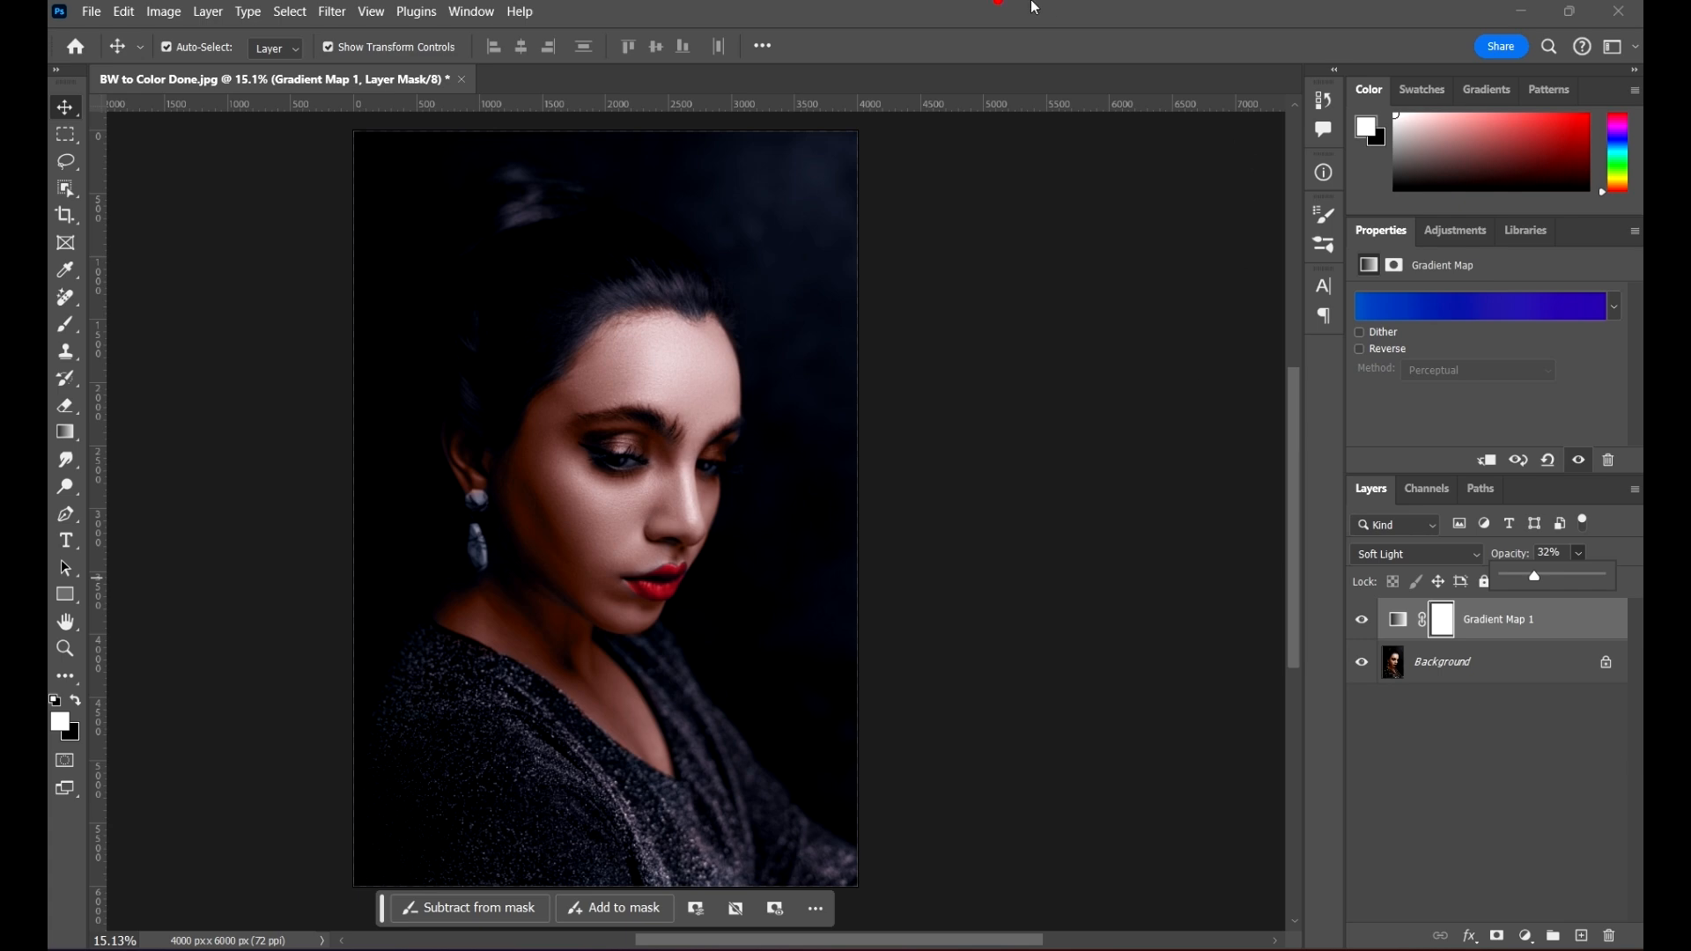
click(998, 4)
Step: Review the Gradient Map's noise settings without changing them, and compare the portrait with the adjustment hidden and shown
click(1398, 620)
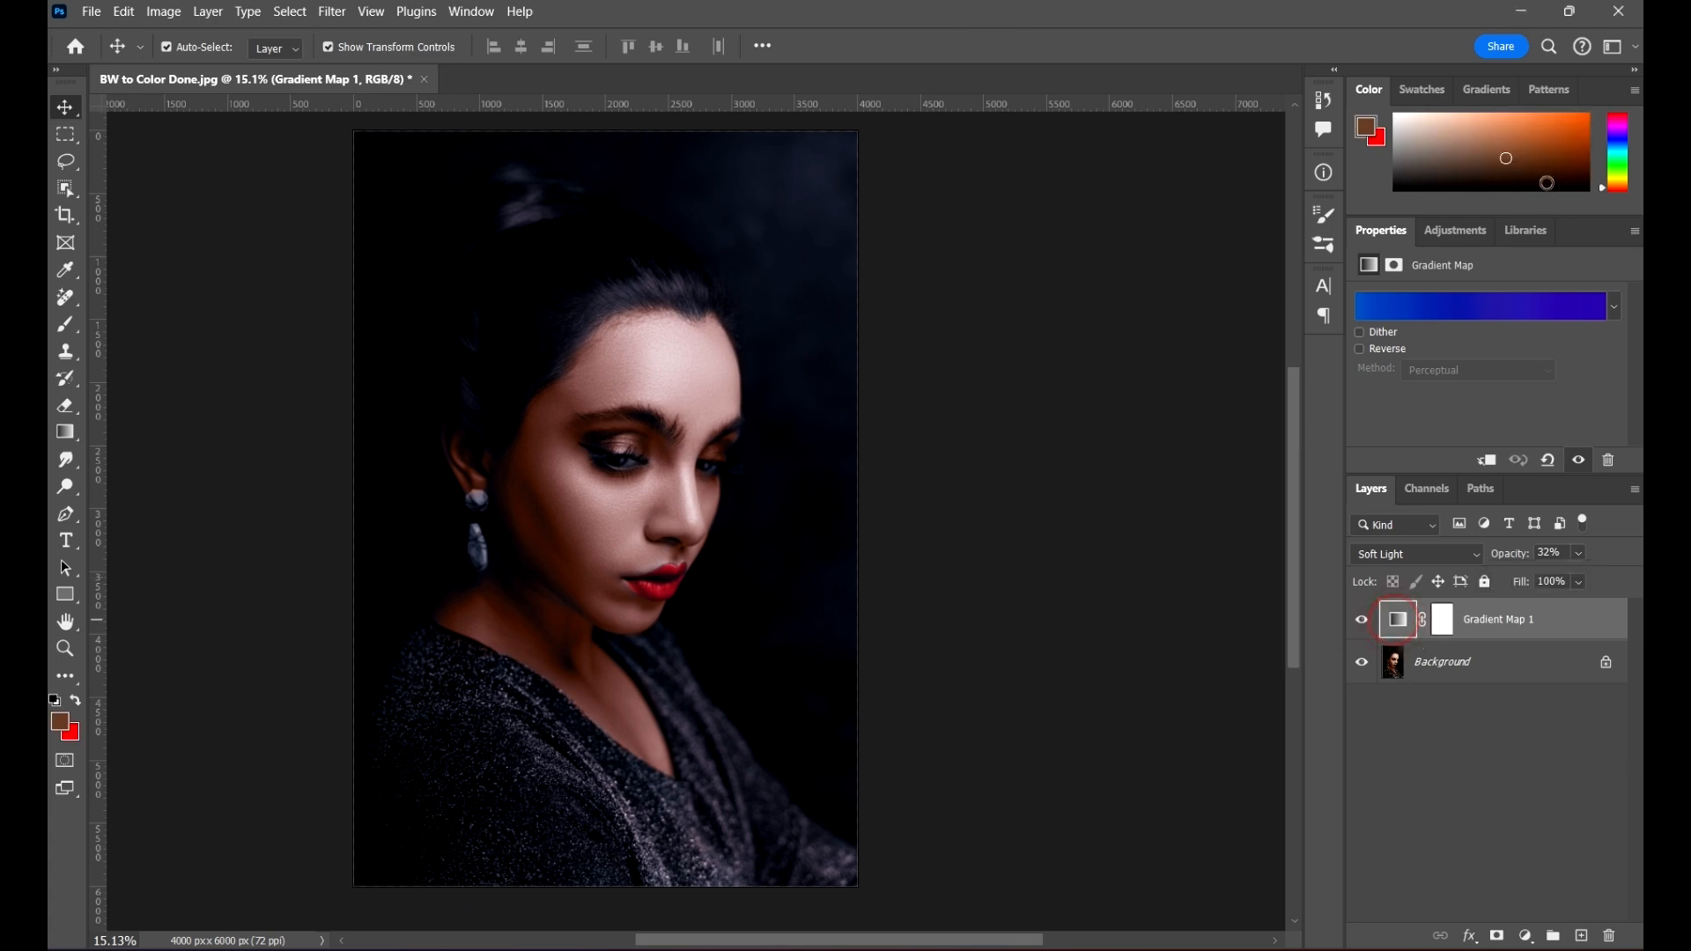
click(1502, 305)
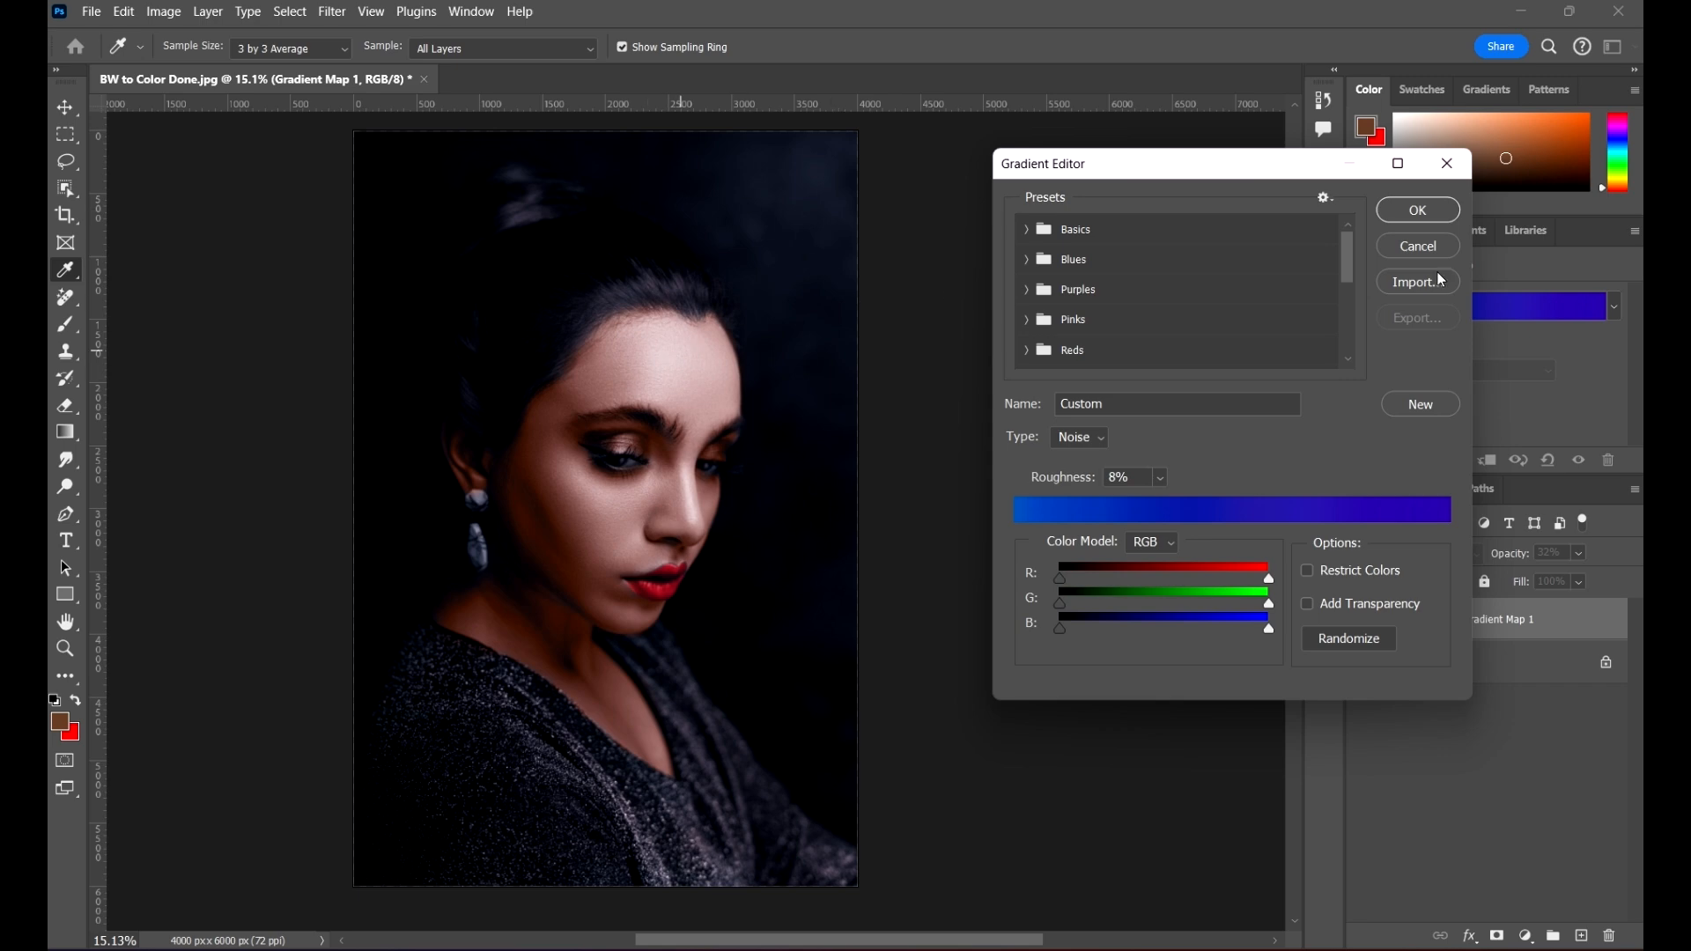
click(1447, 163)
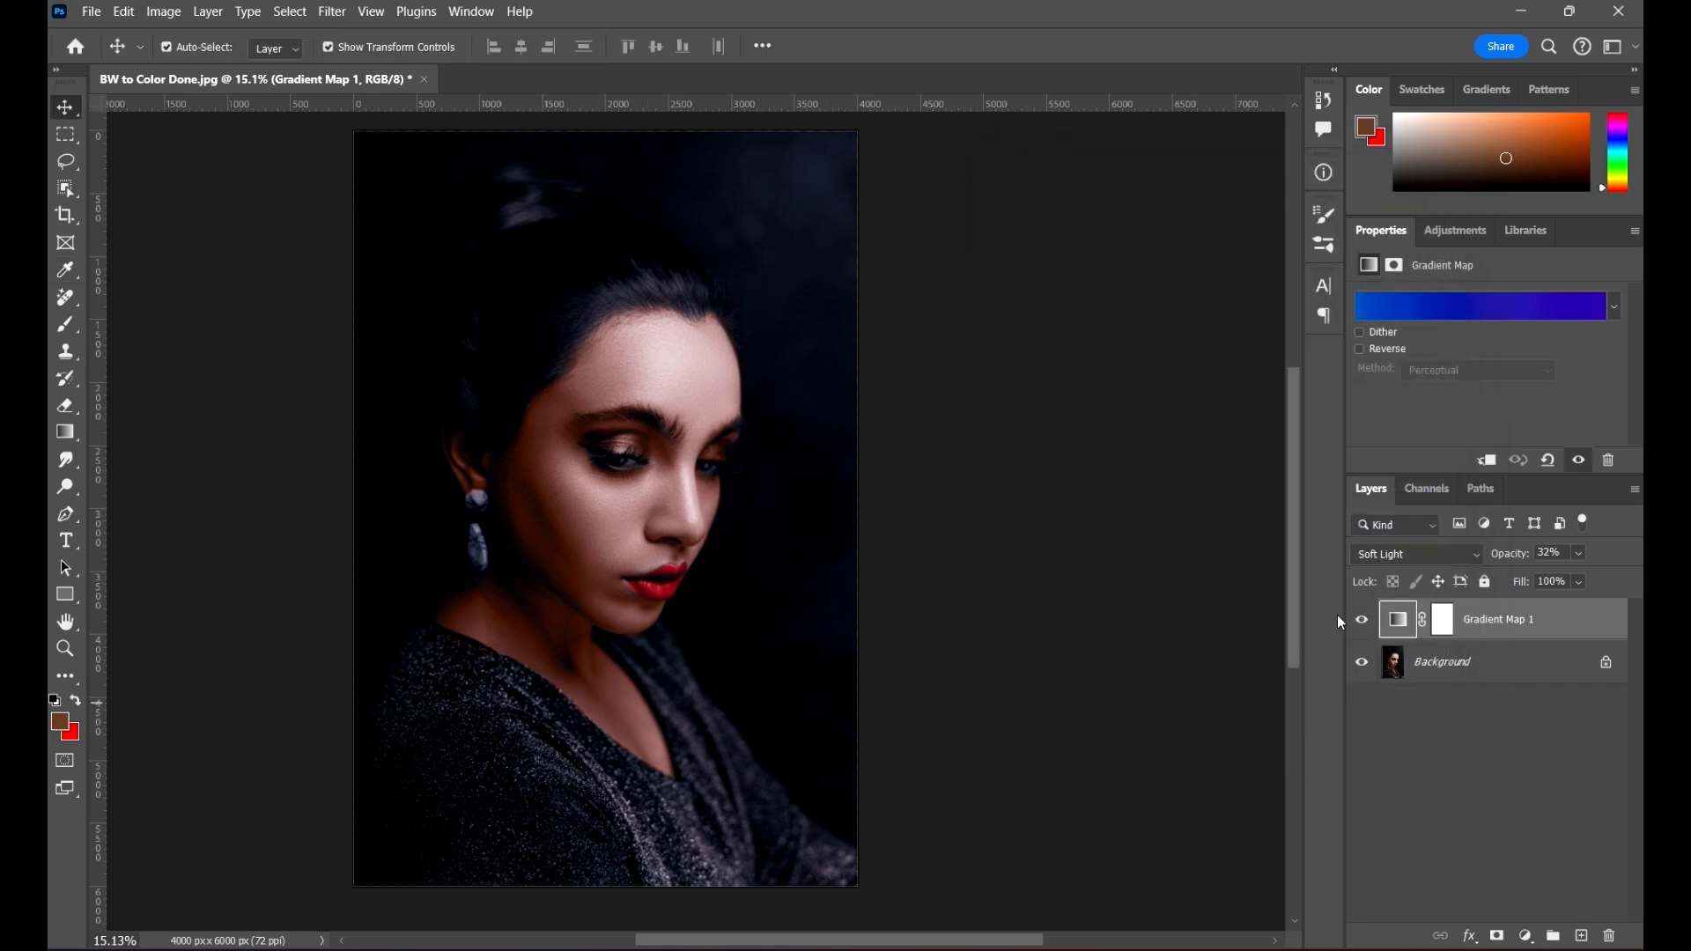
click(1363, 625)
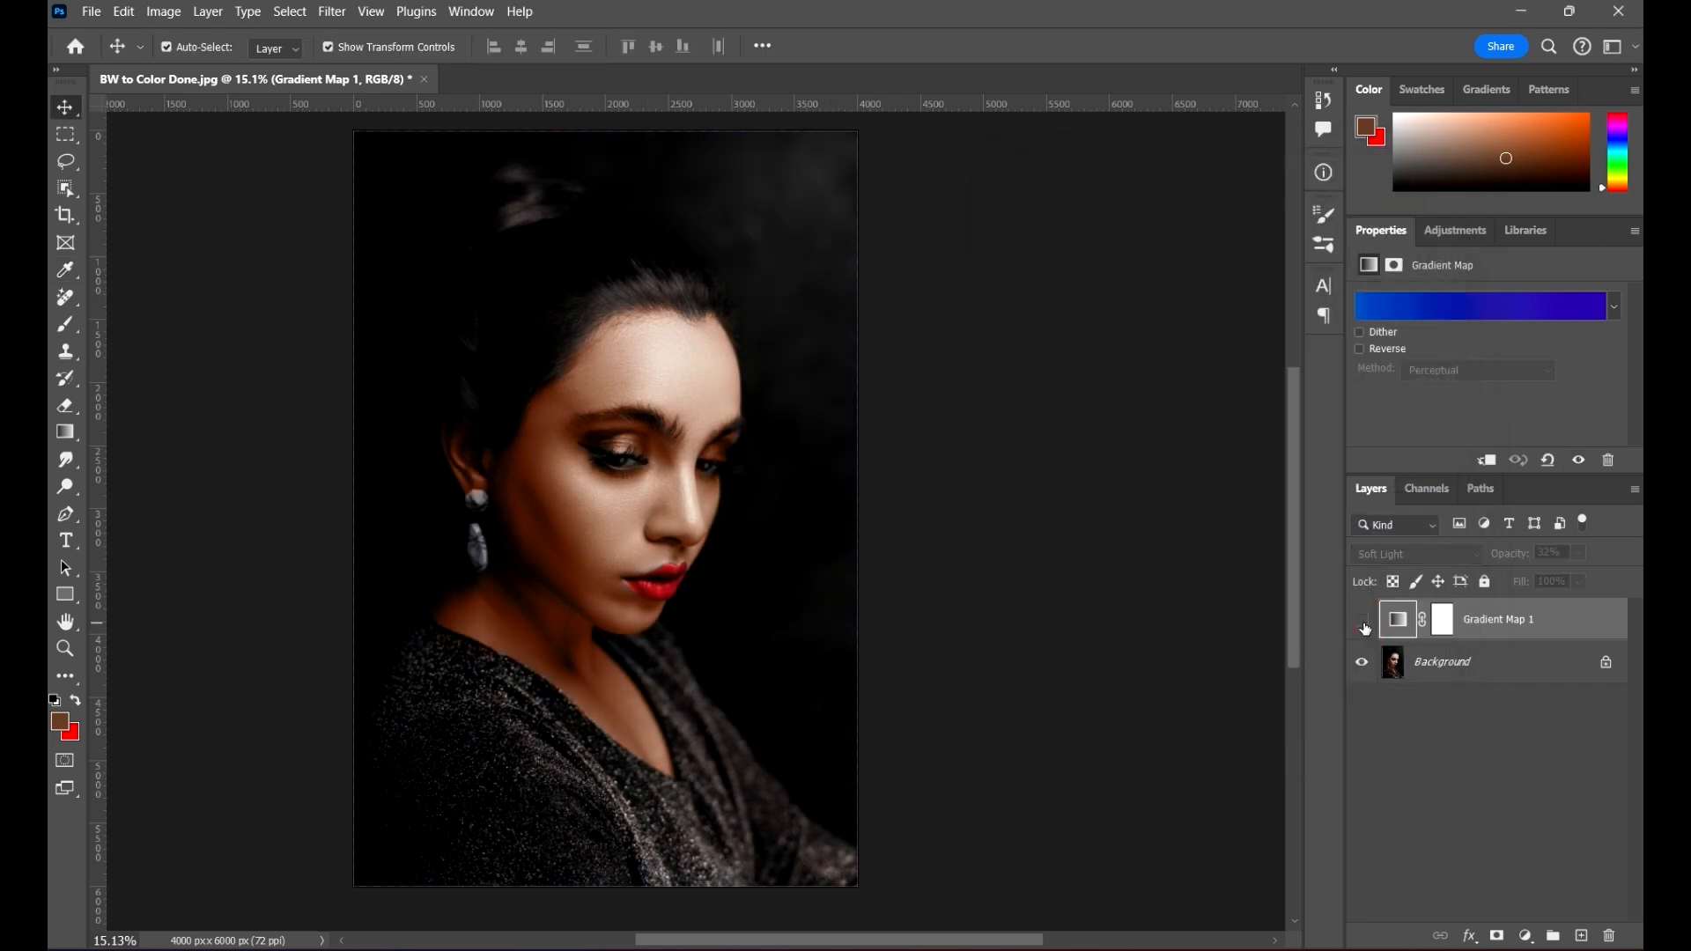
click(1363, 623)
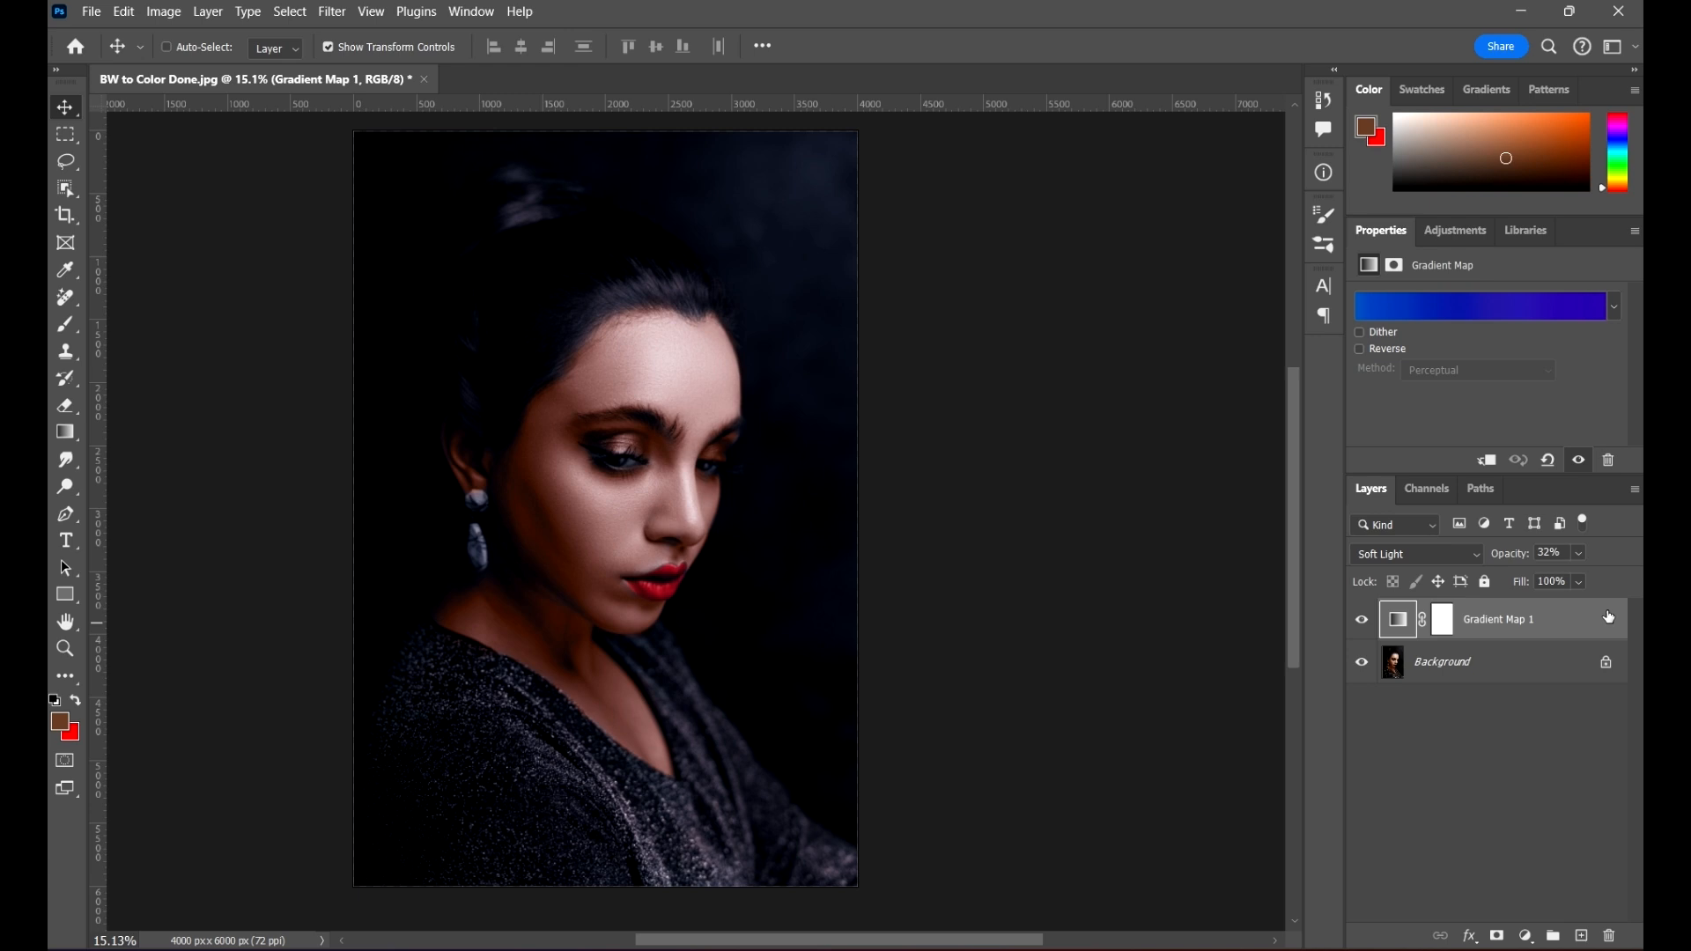
Step: Stamp the visible layers into a new merged layer on top, and hide that layer
key(ctrl+shift+alt+e)
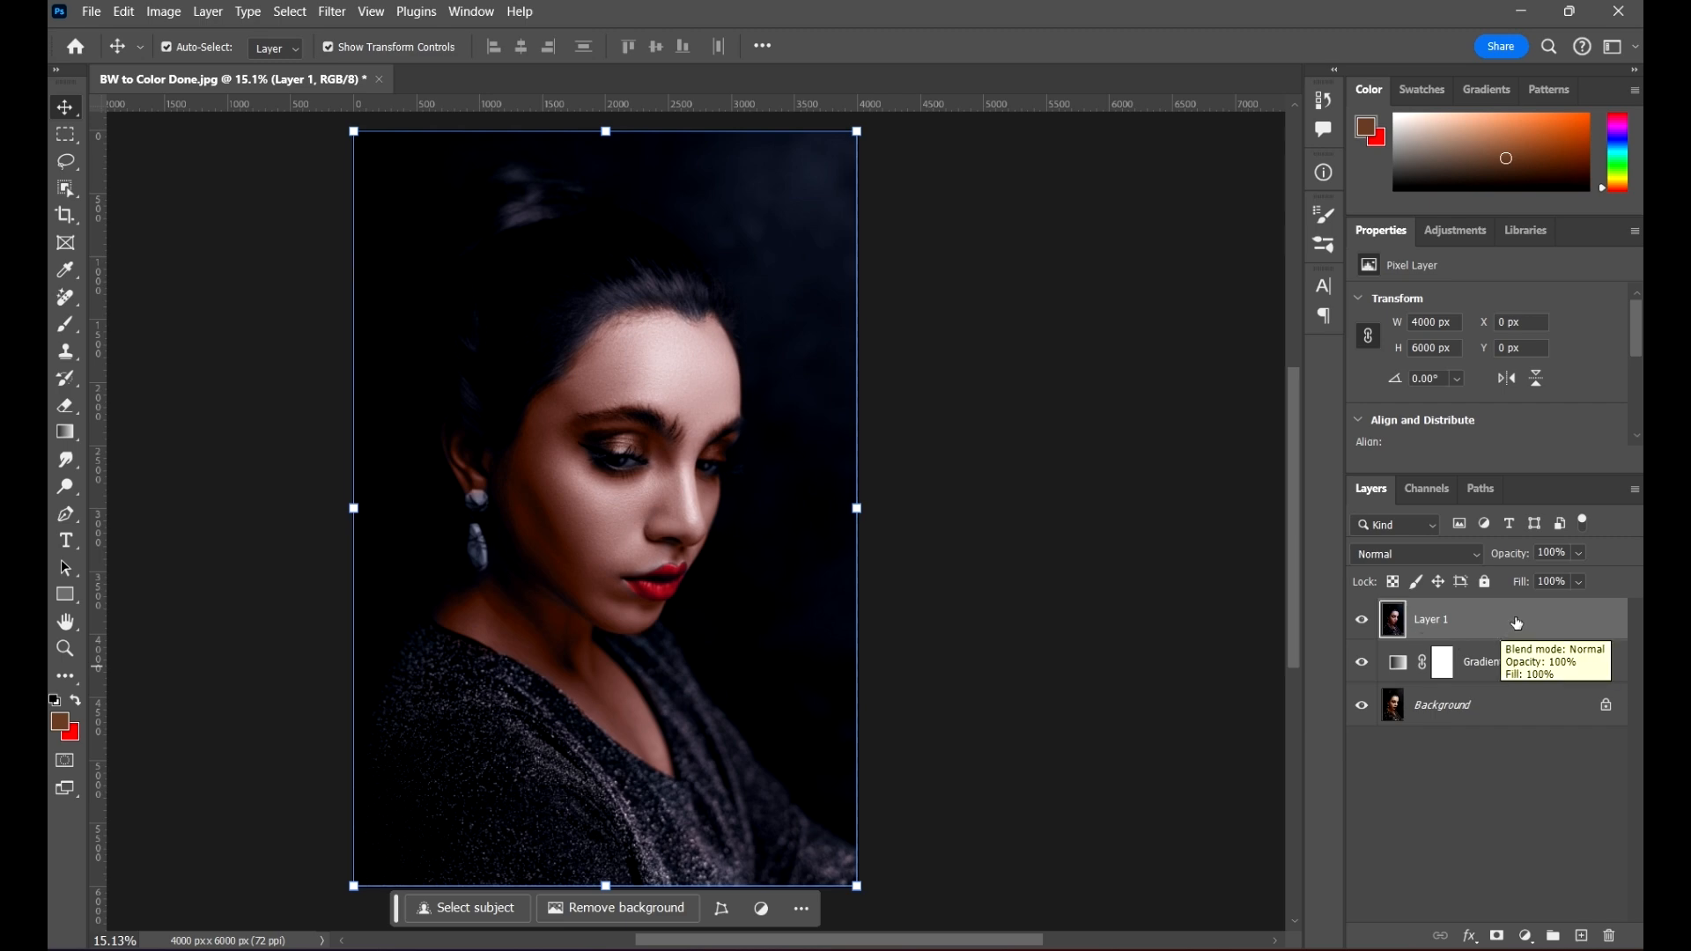
click(1372, 619)
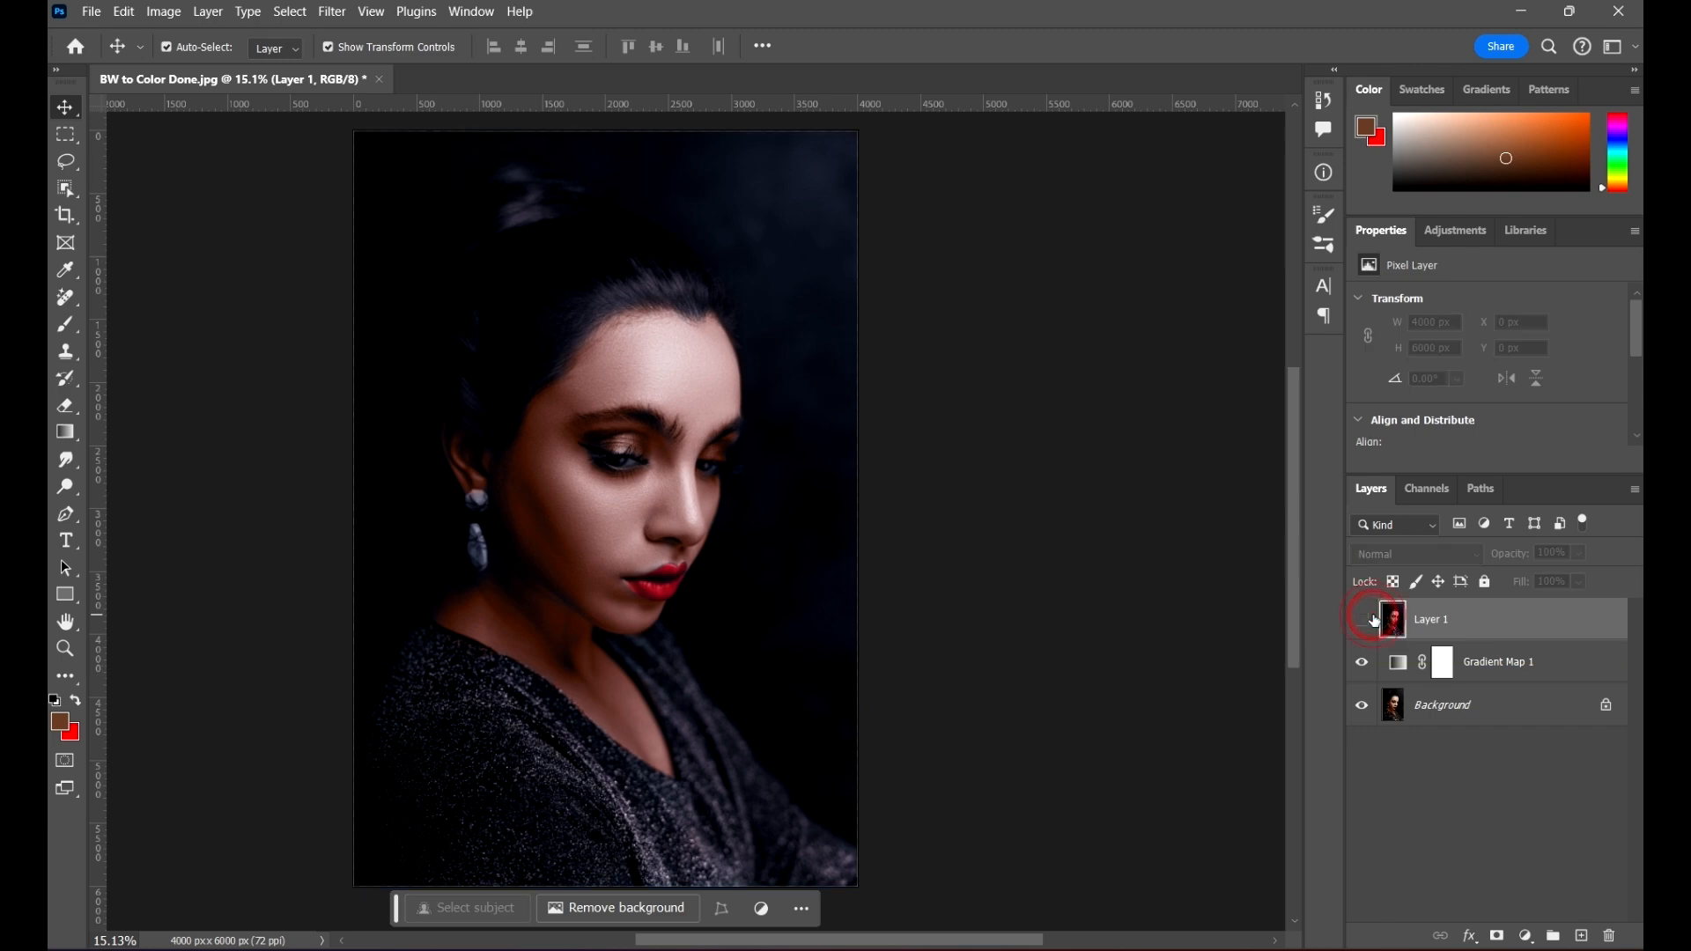
click(1371, 619)
click(1372, 618)
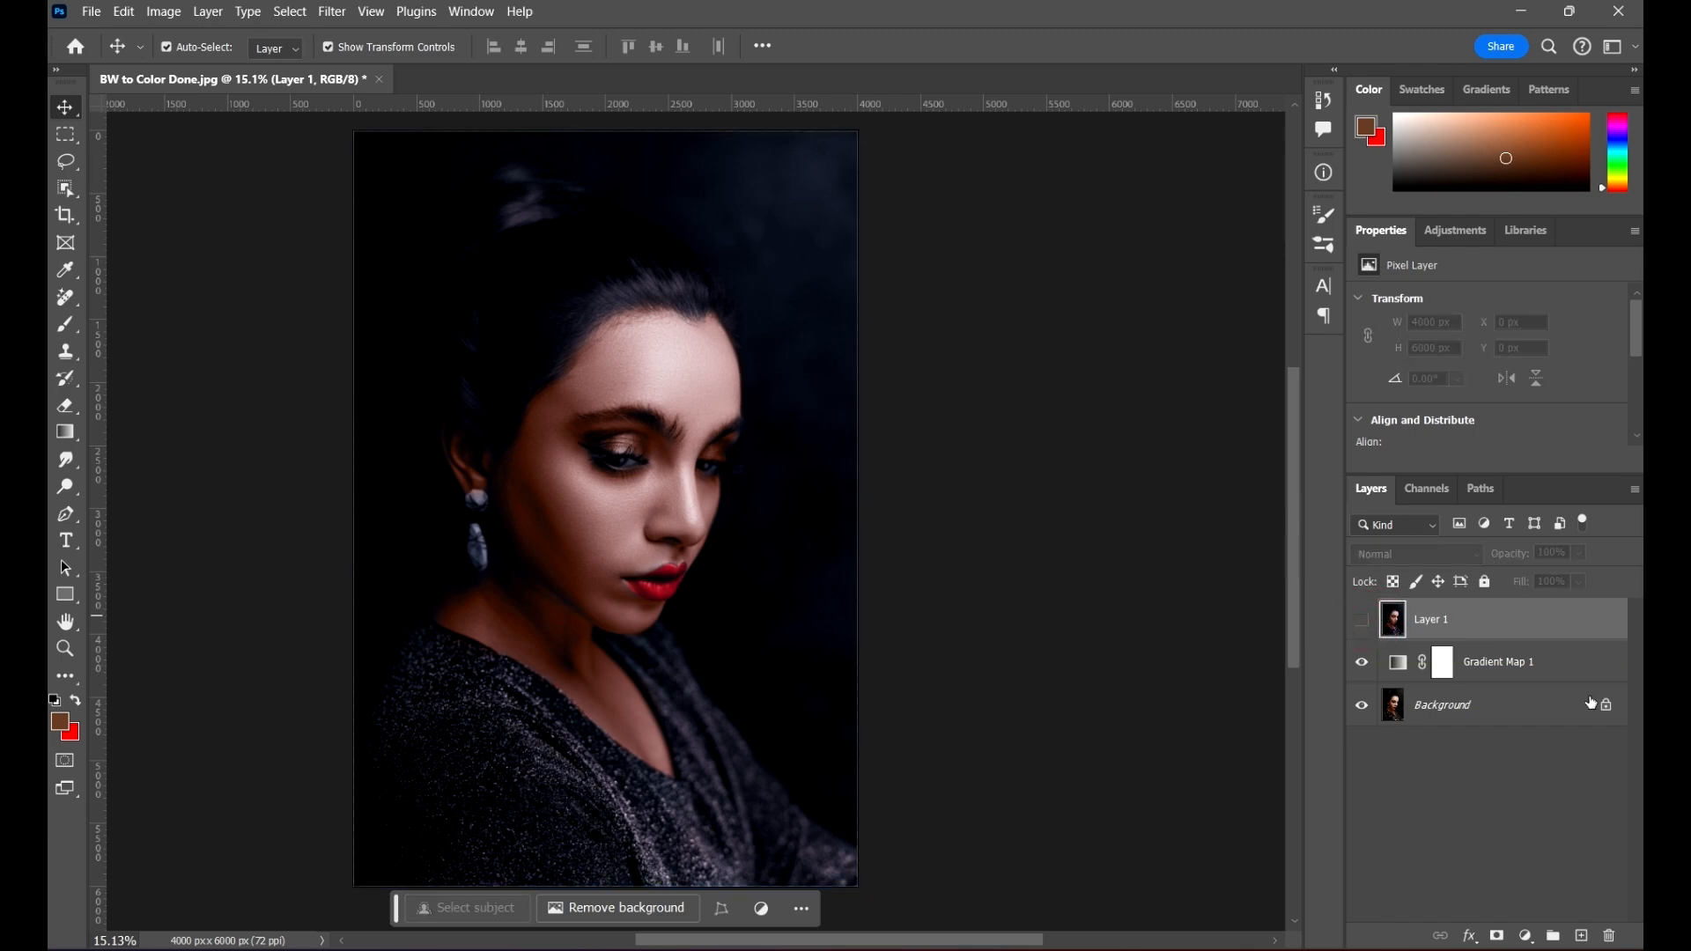
Step: Randomize the Gradient Map's noise gradient until it gives a light blue to pale cyan blend, and apply it
click(1537, 664)
click(1470, 310)
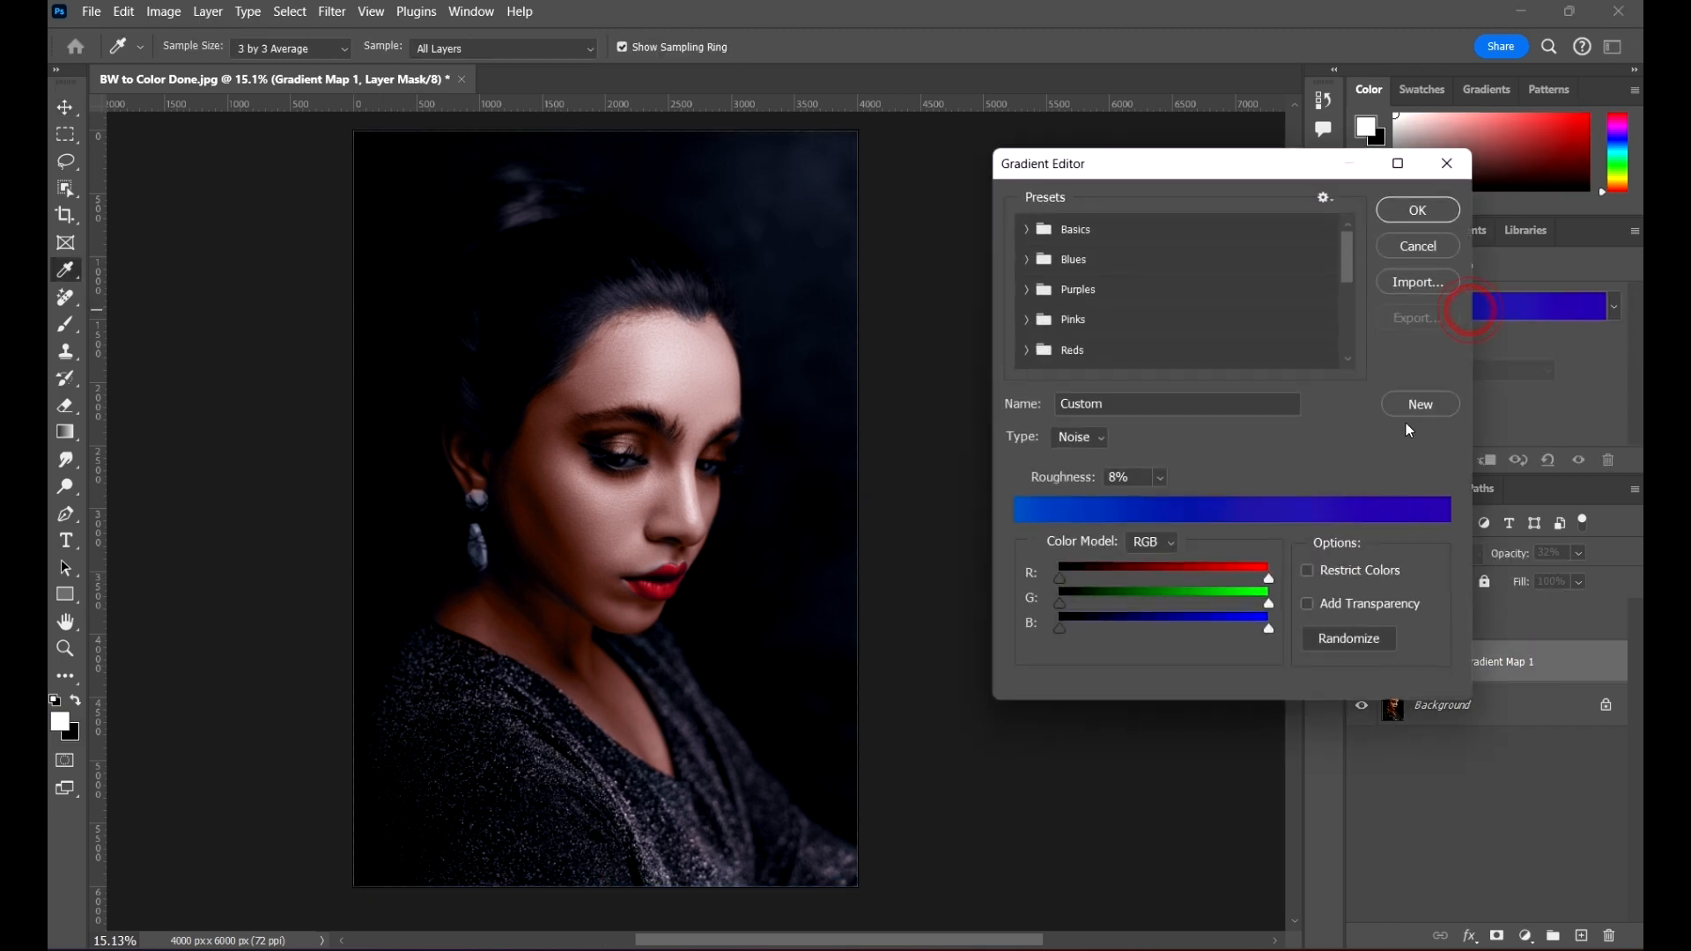
click(1366, 645)
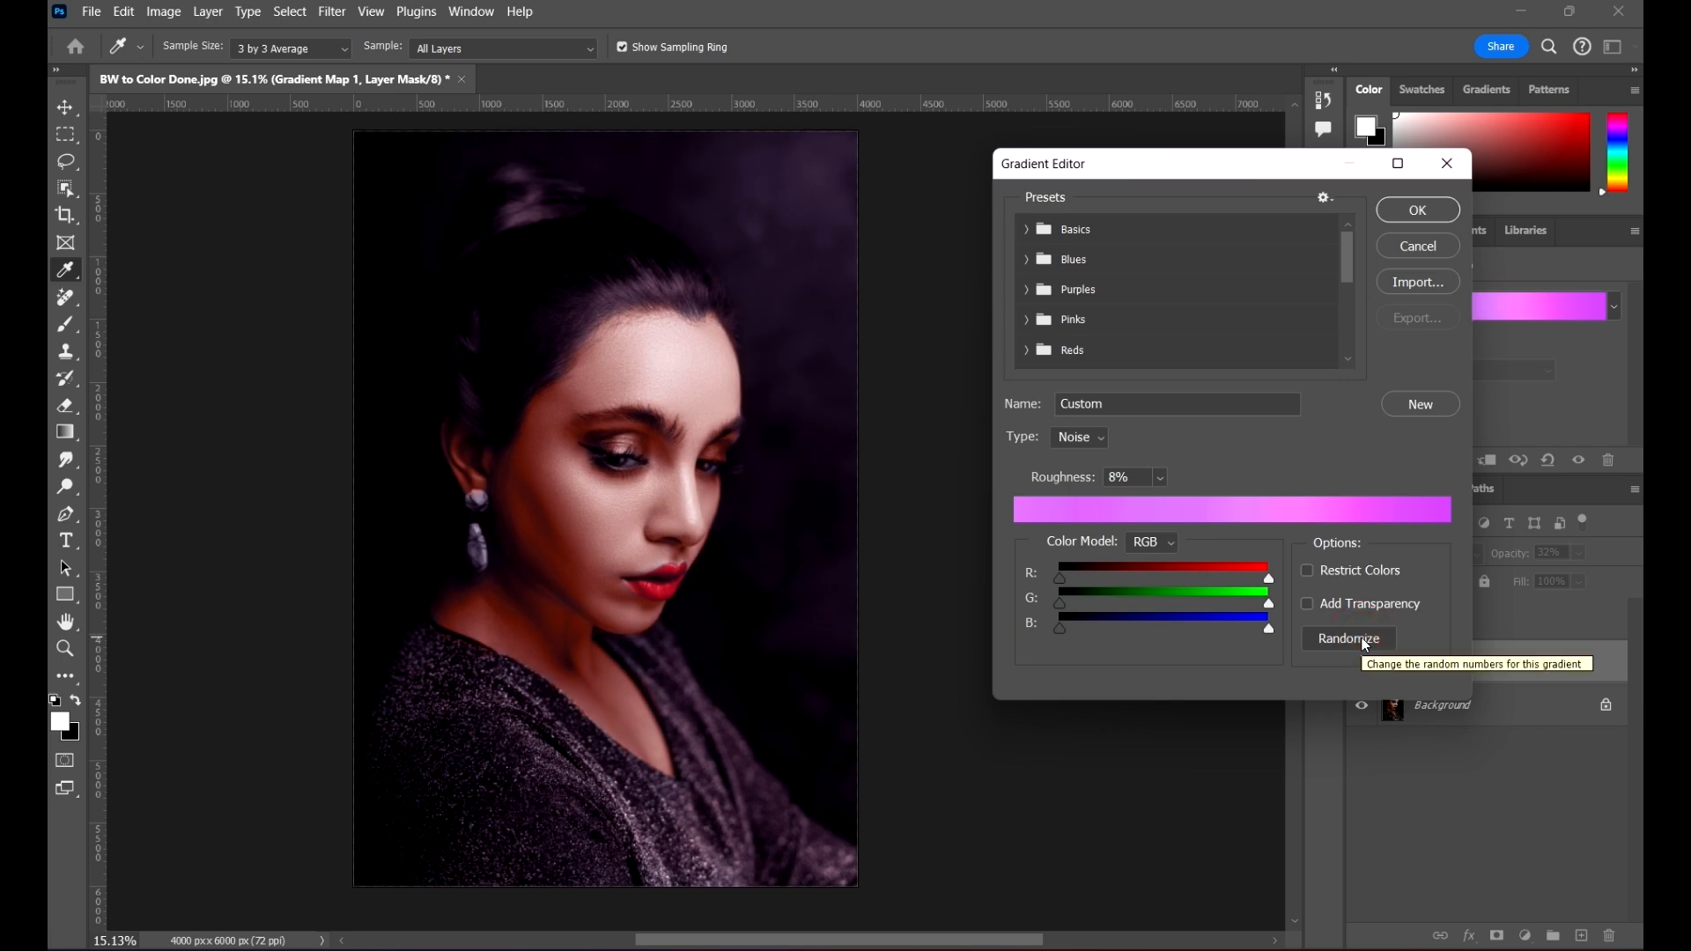
click(1362, 639)
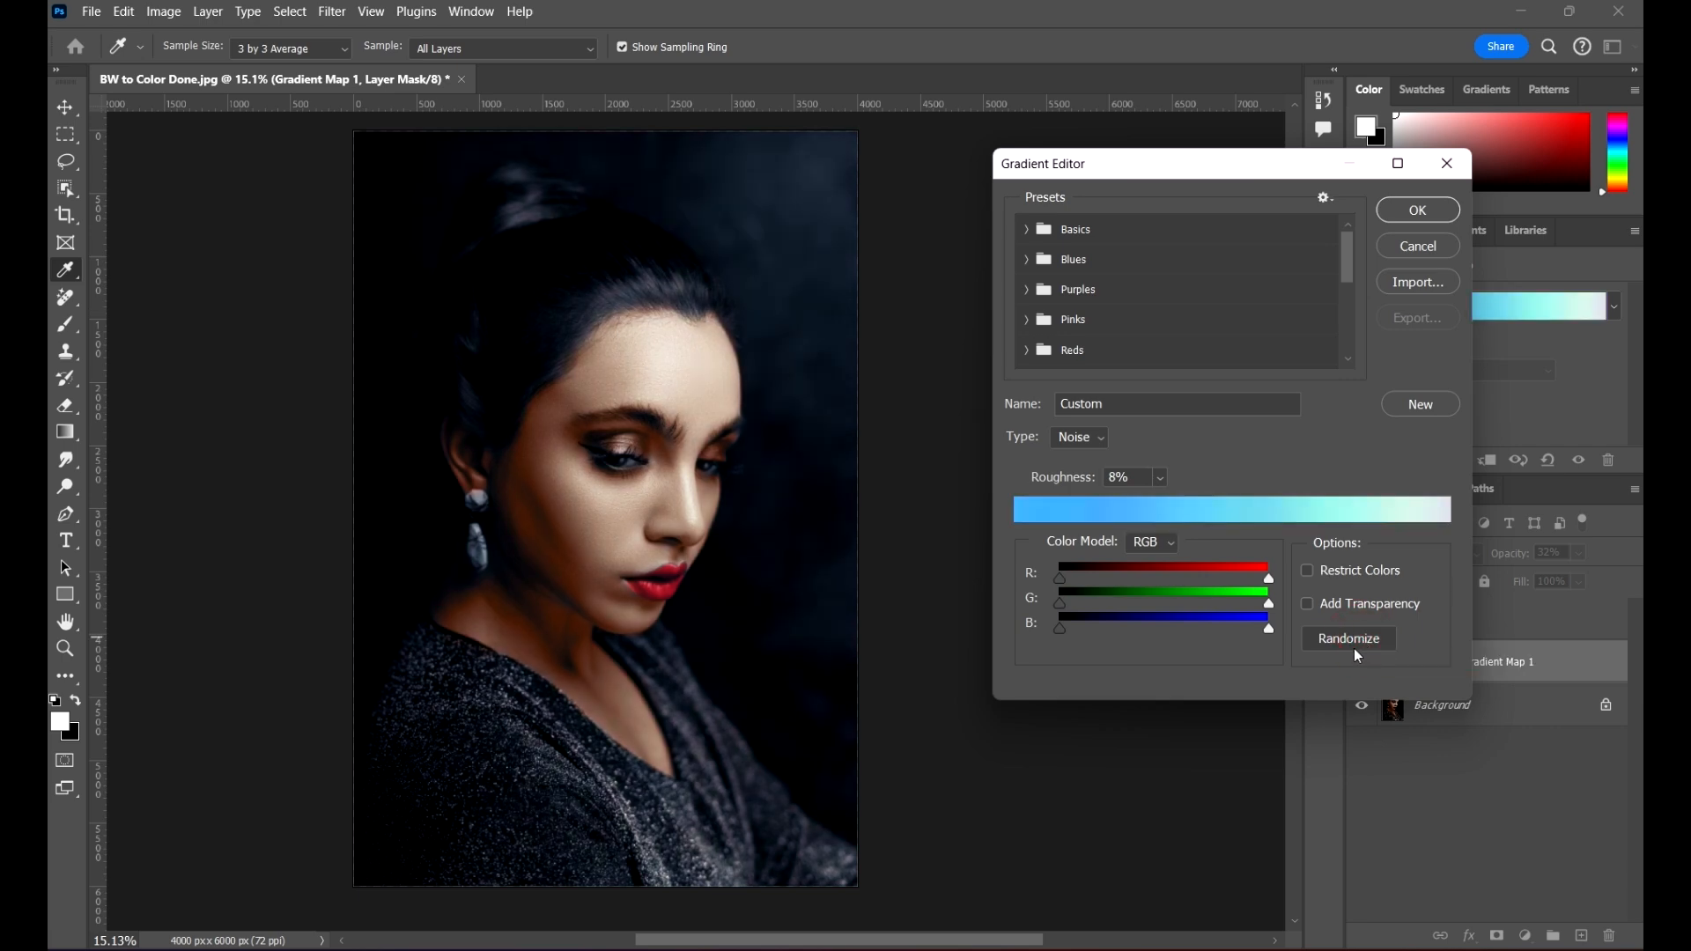
click(1417, 210)
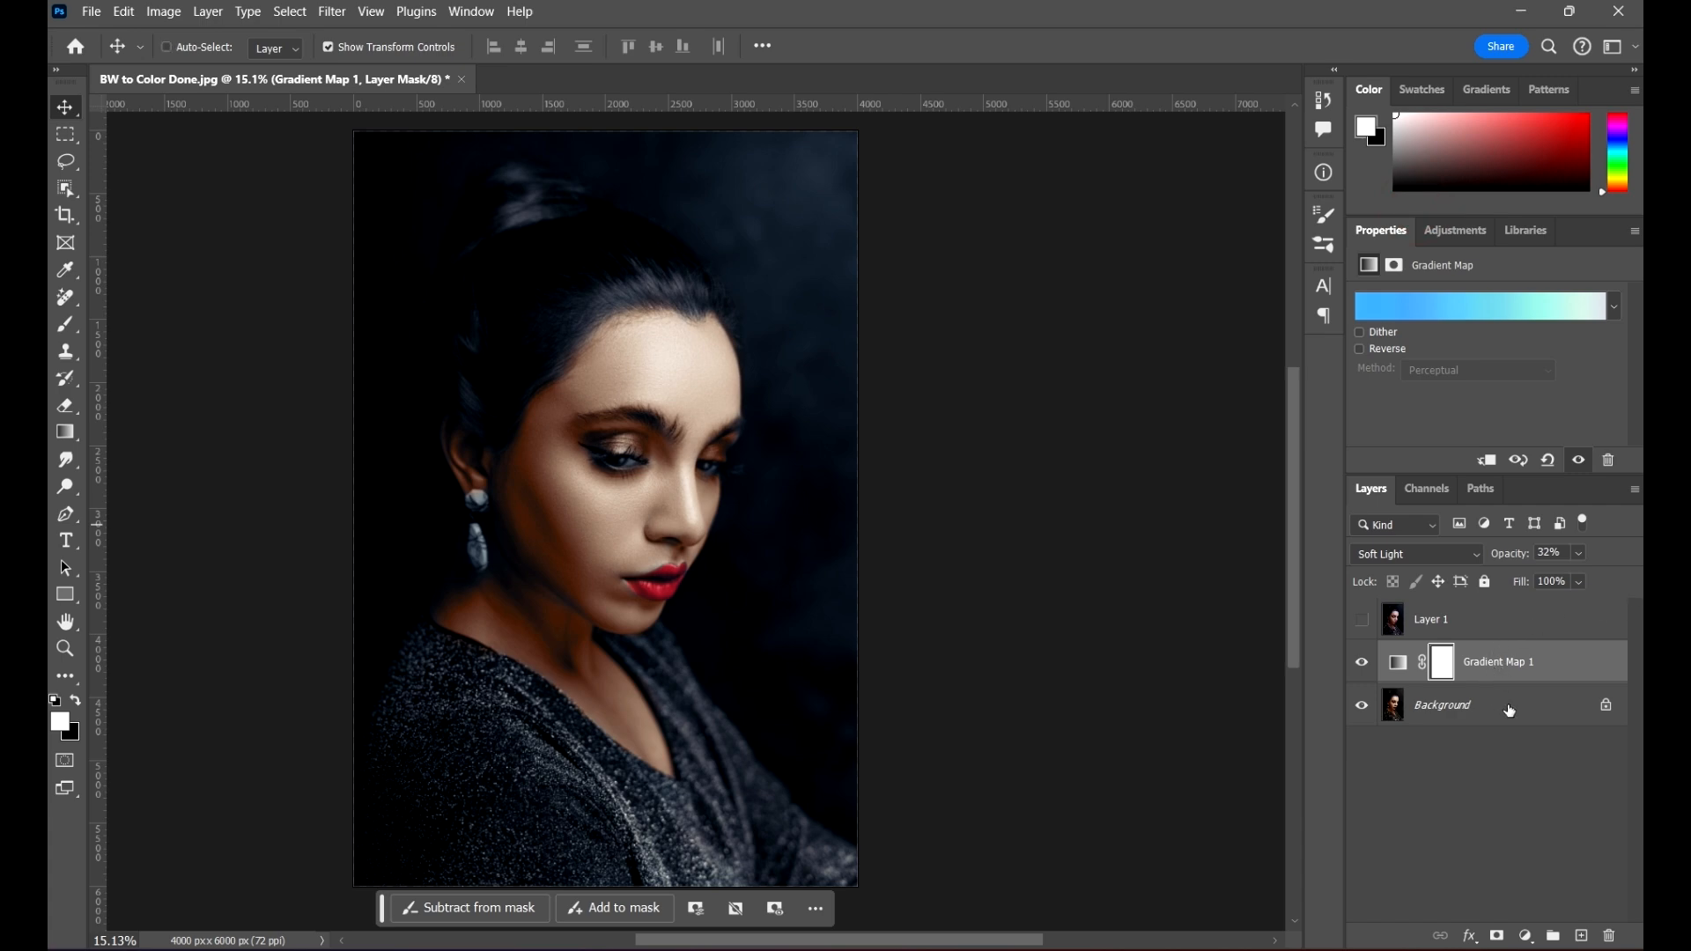
Step: Stamp the cyan-toned result into a new layer above the Gradient Map, compare it with Layer 1, and hide both copies
key(ctrl+shift+alt+e)
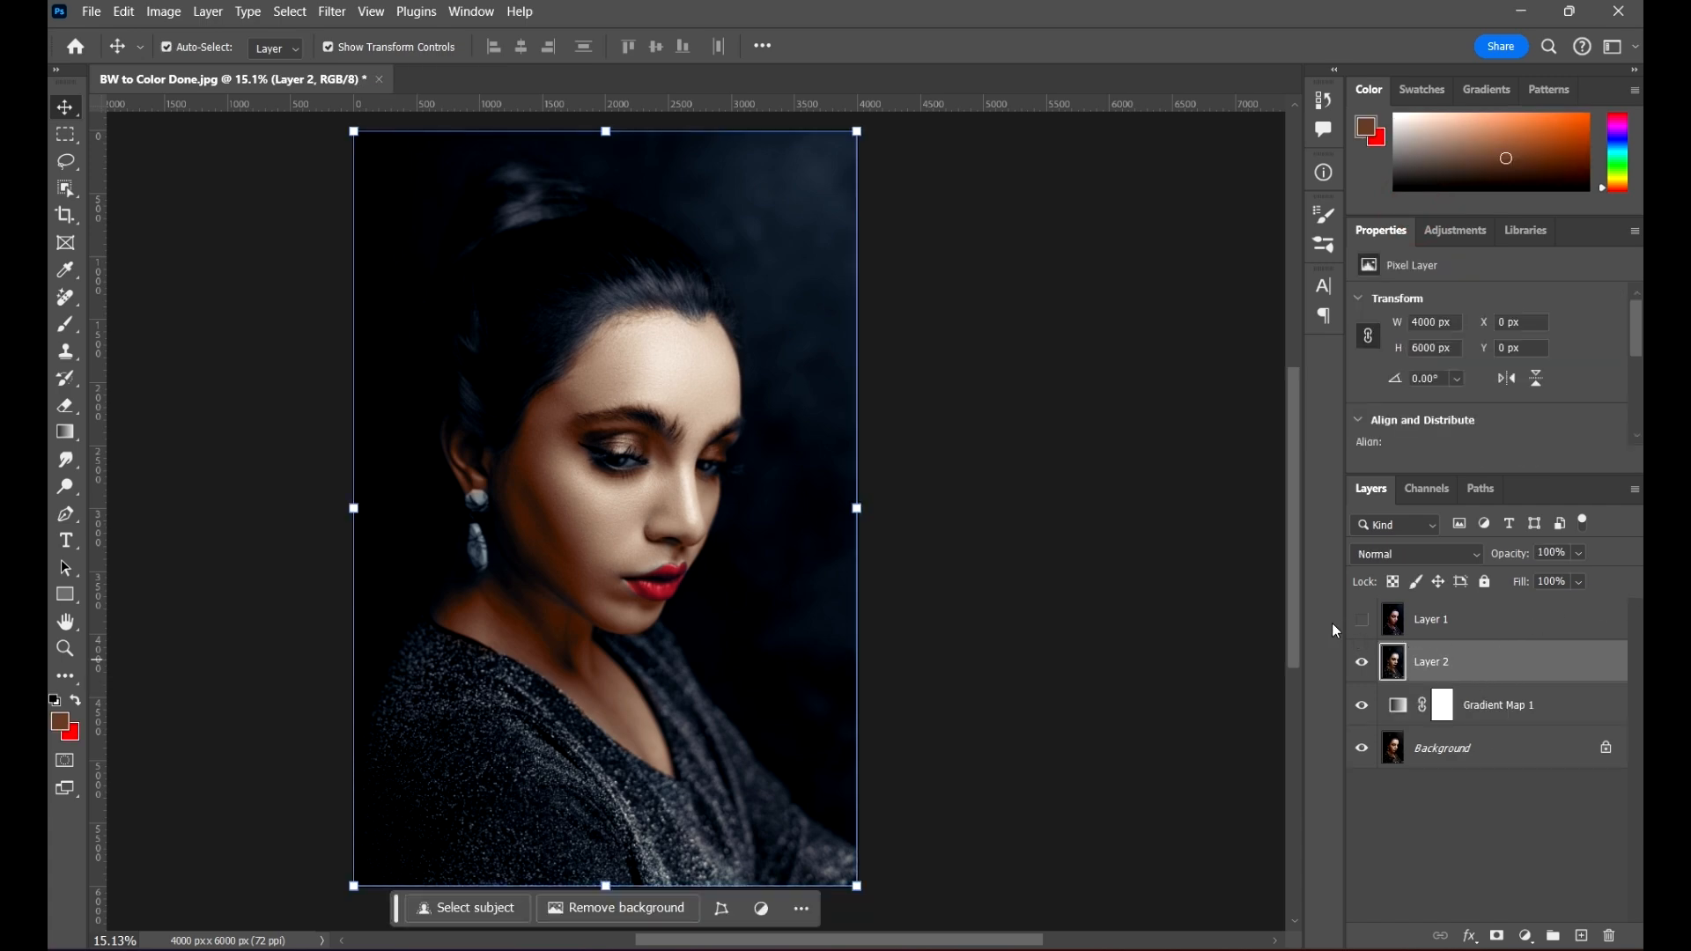
click(1361, 663)
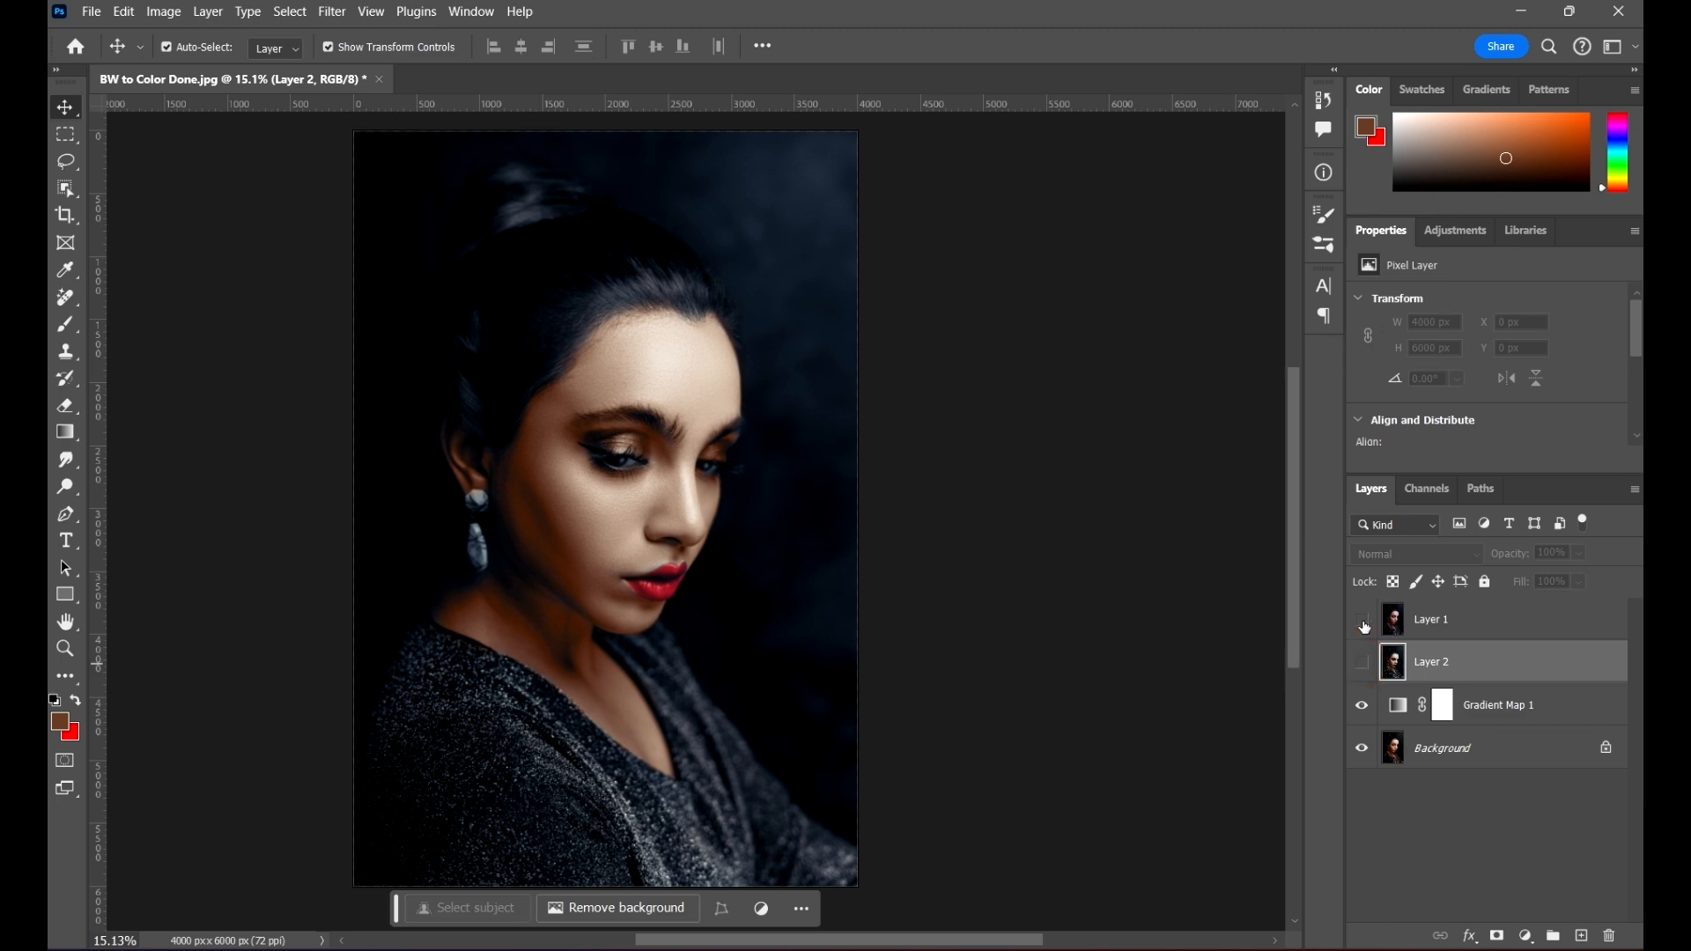
click(1362, 619)
click(1362, 619)
click(1365, 663)
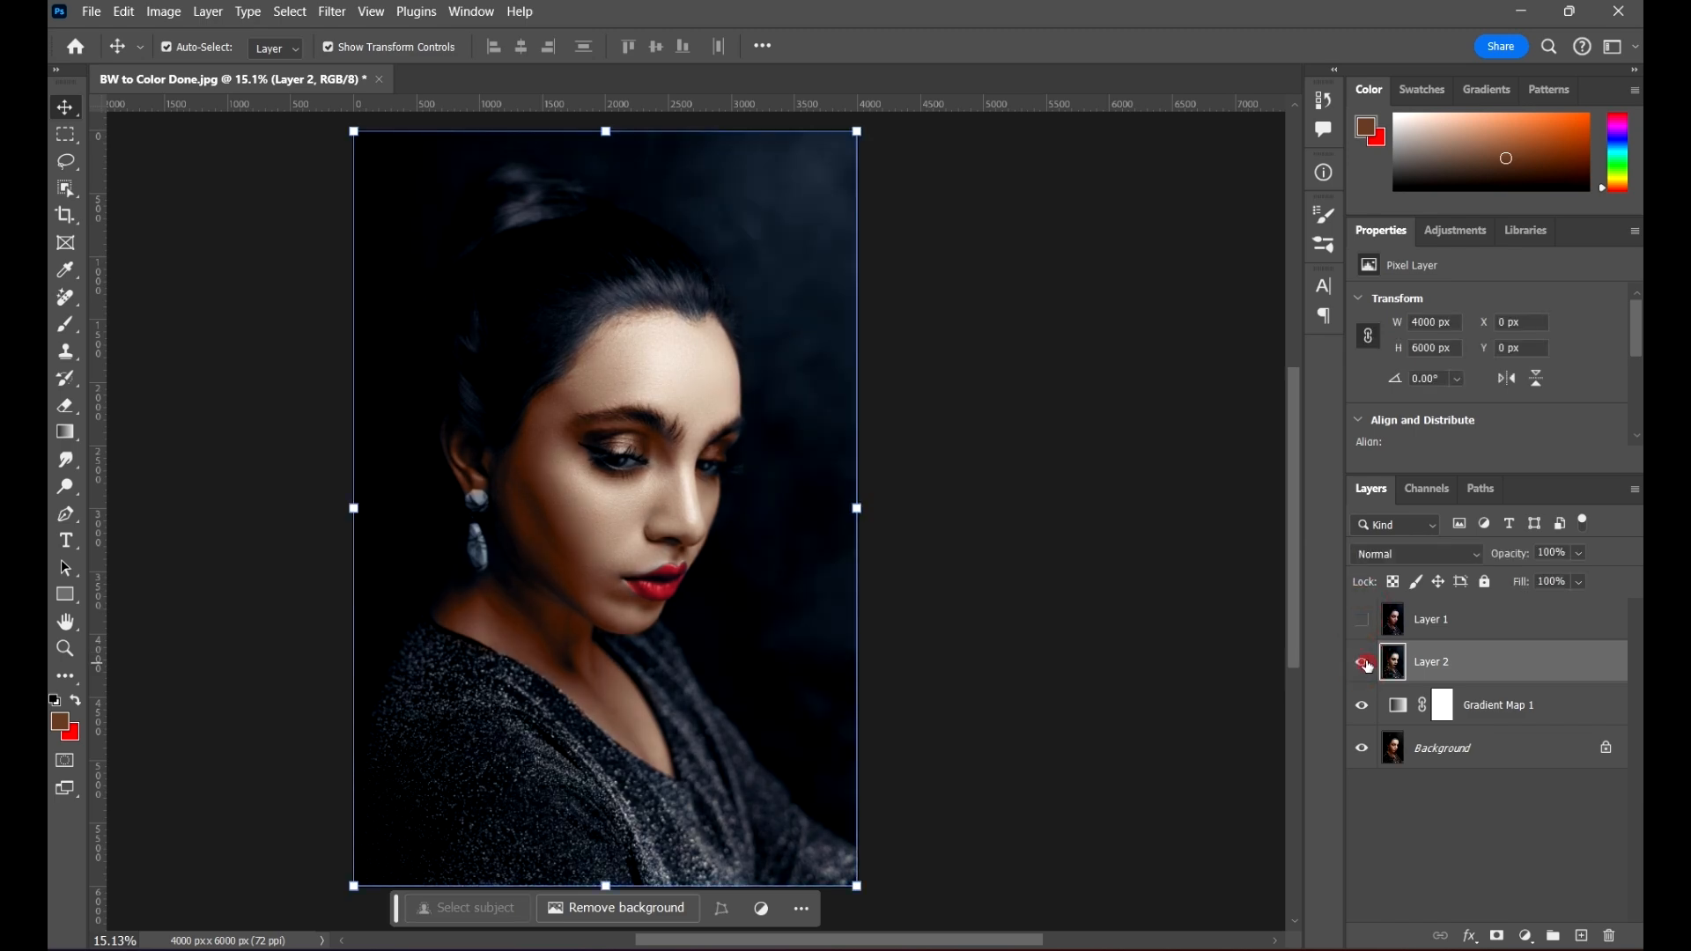
click(1362, 662)
Step: Randomize the Gradient Map's noise gradient again until it gives a lavender to dark purple blend, and apply it
click(1533, 707)
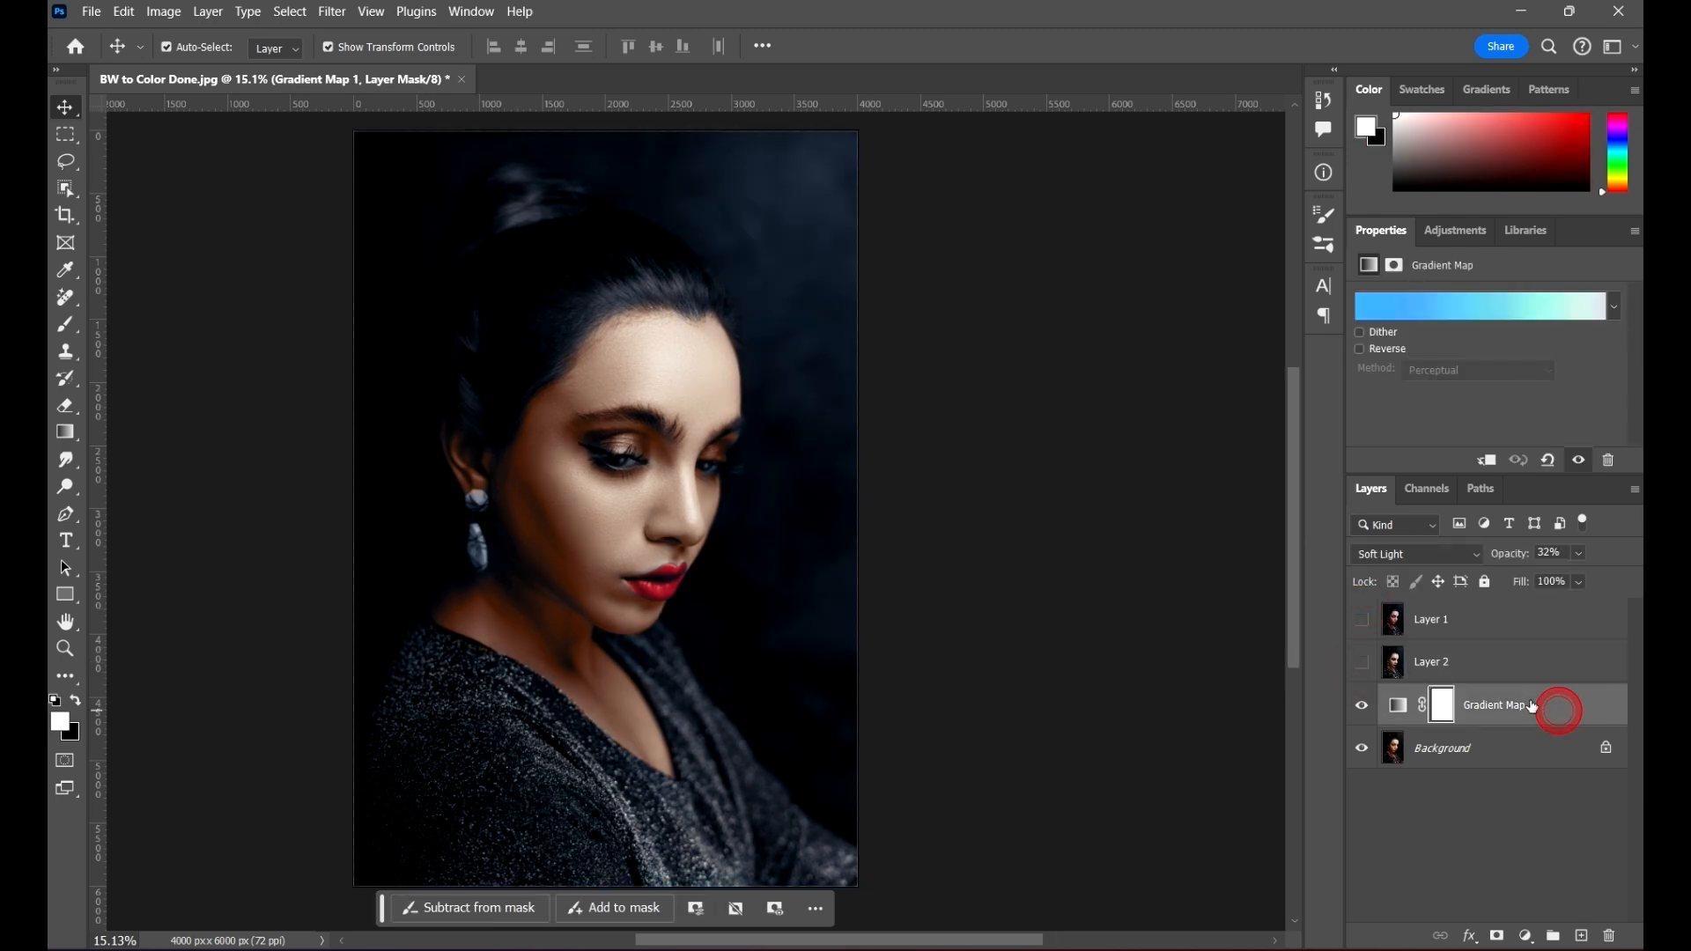
click(1507, 307)
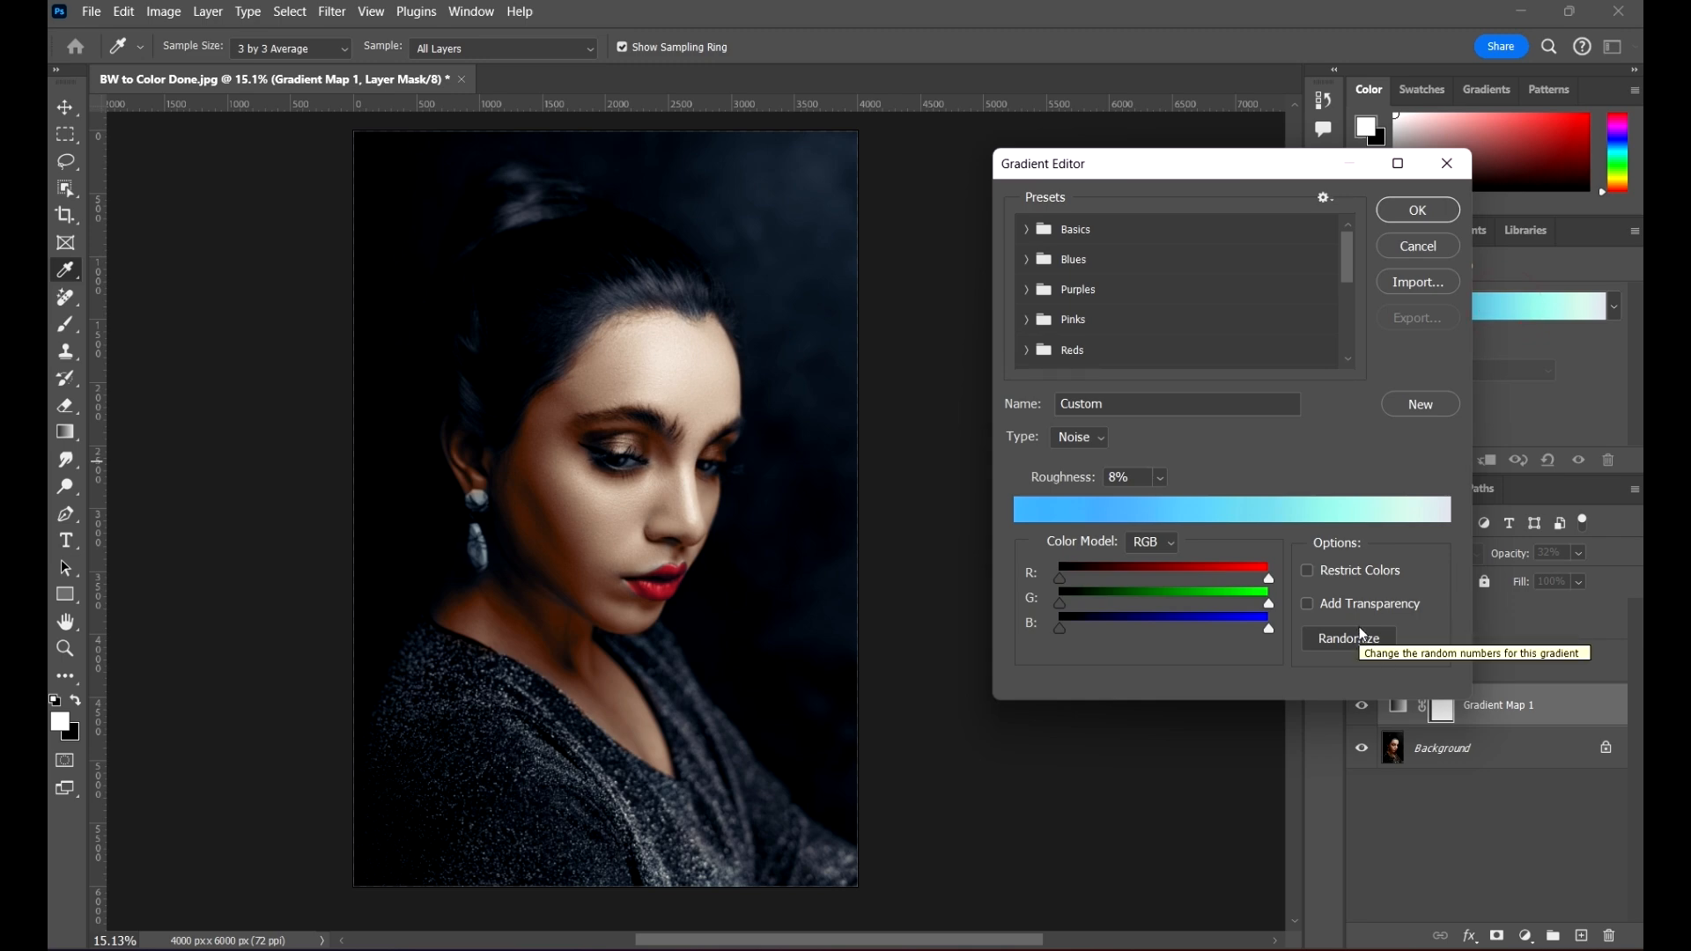
click(1340, 640)
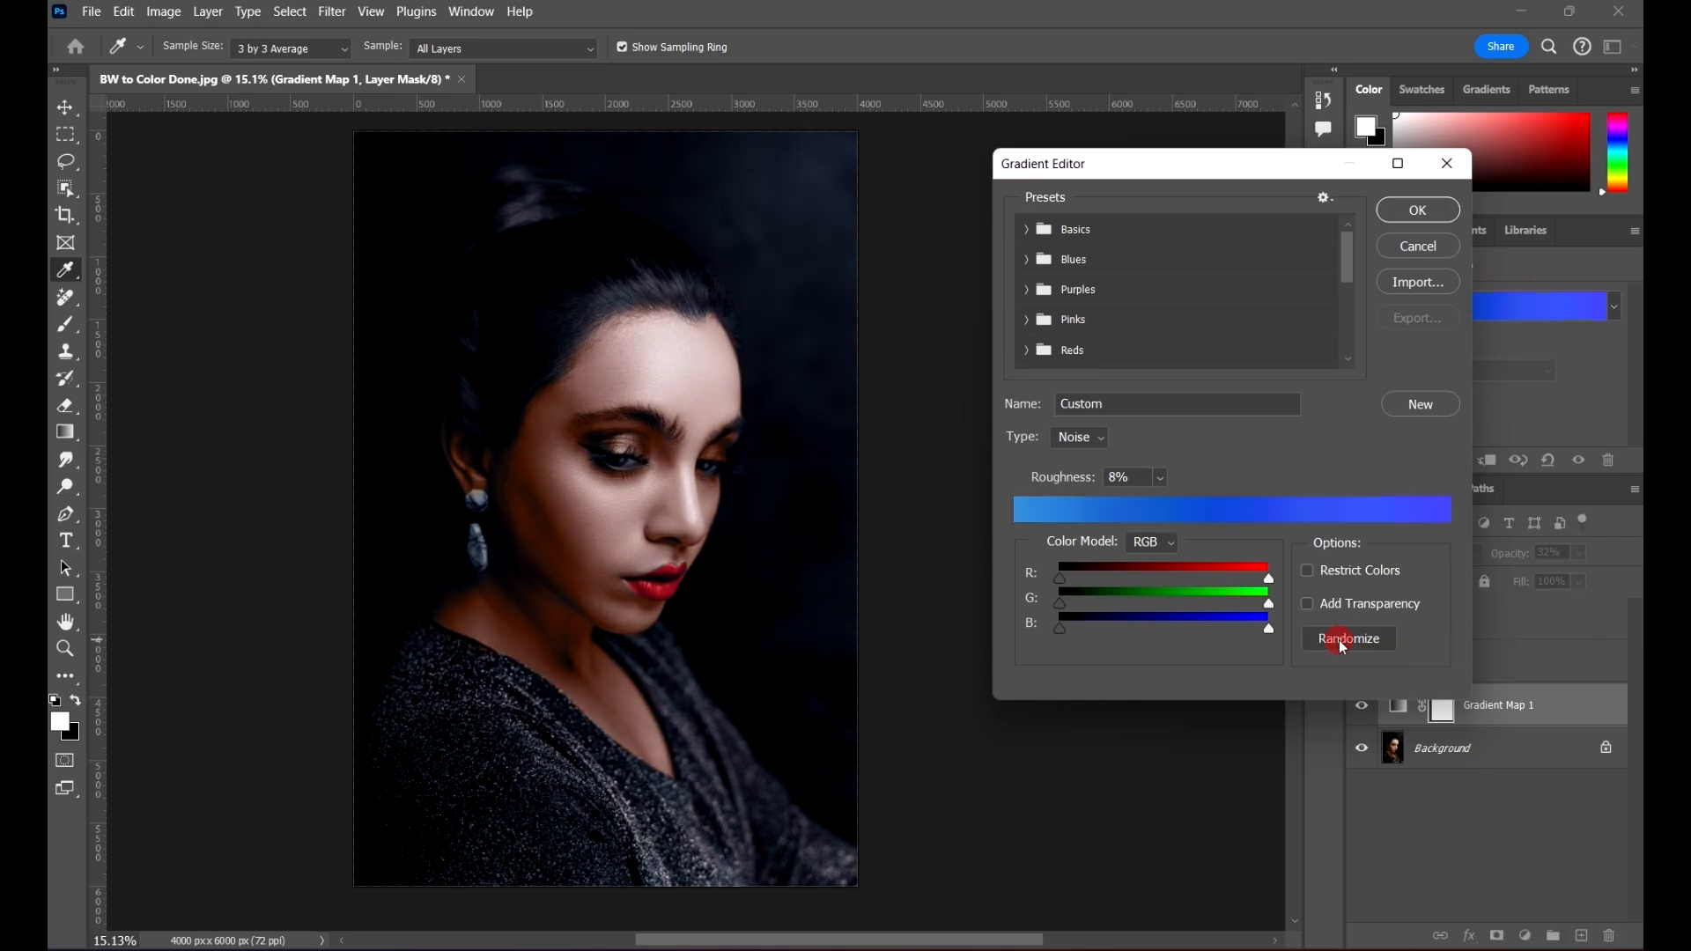
click(1342, 643)
click(1345, 645)
click(1344, 643)
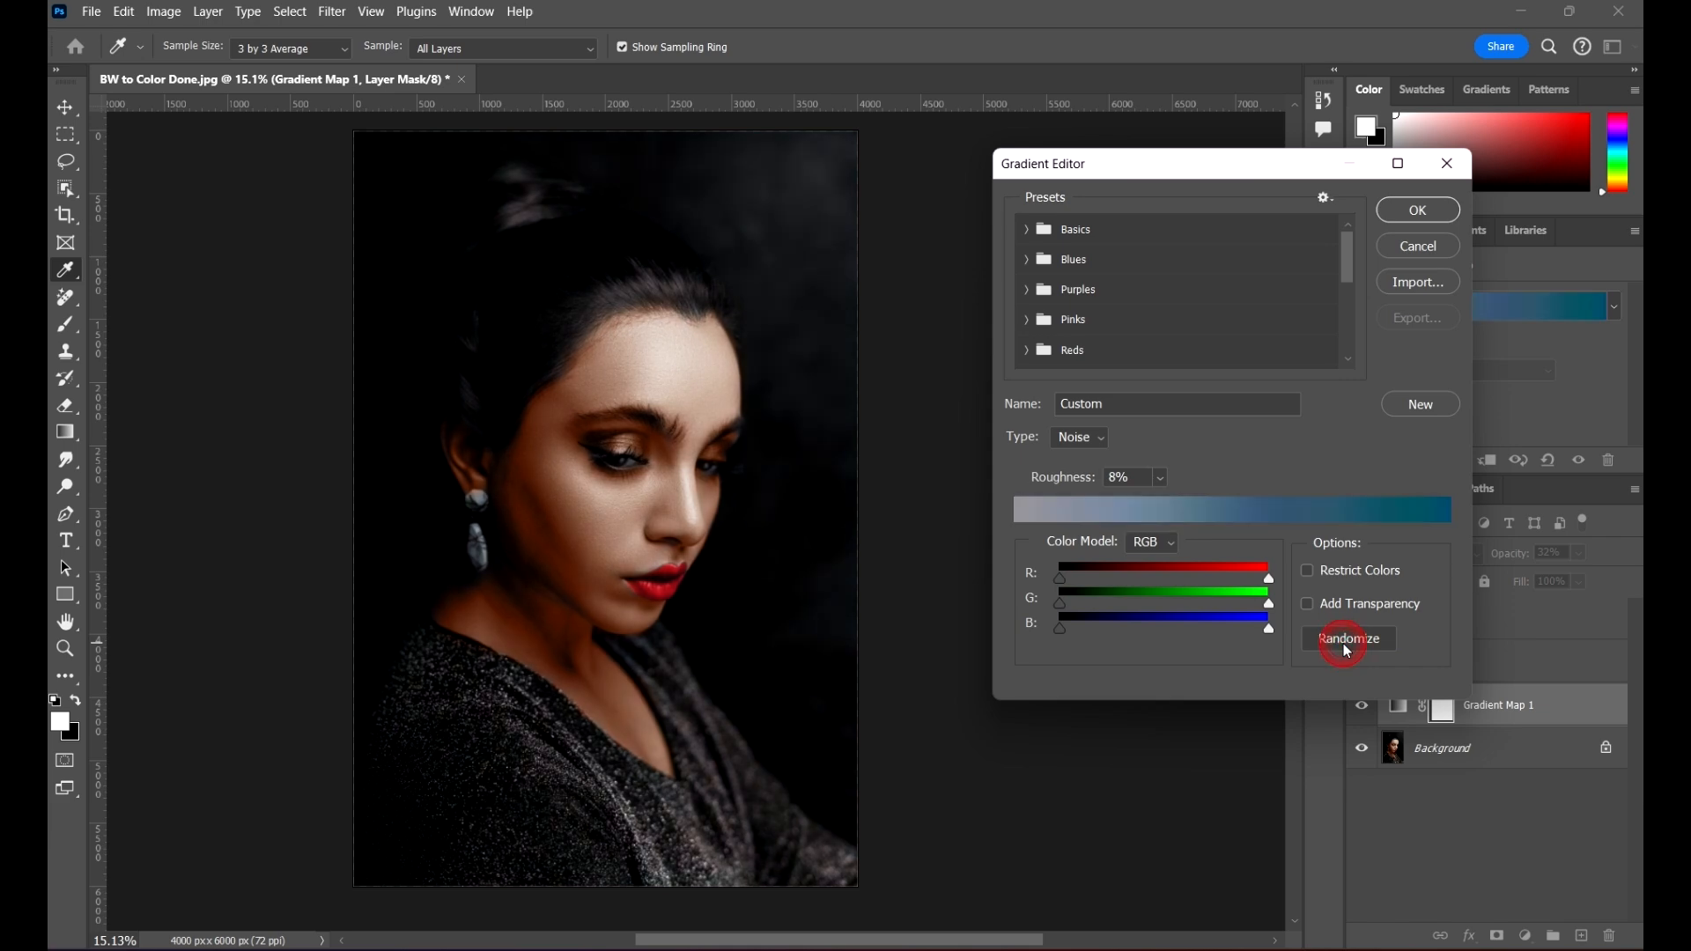
click(1344, 643)
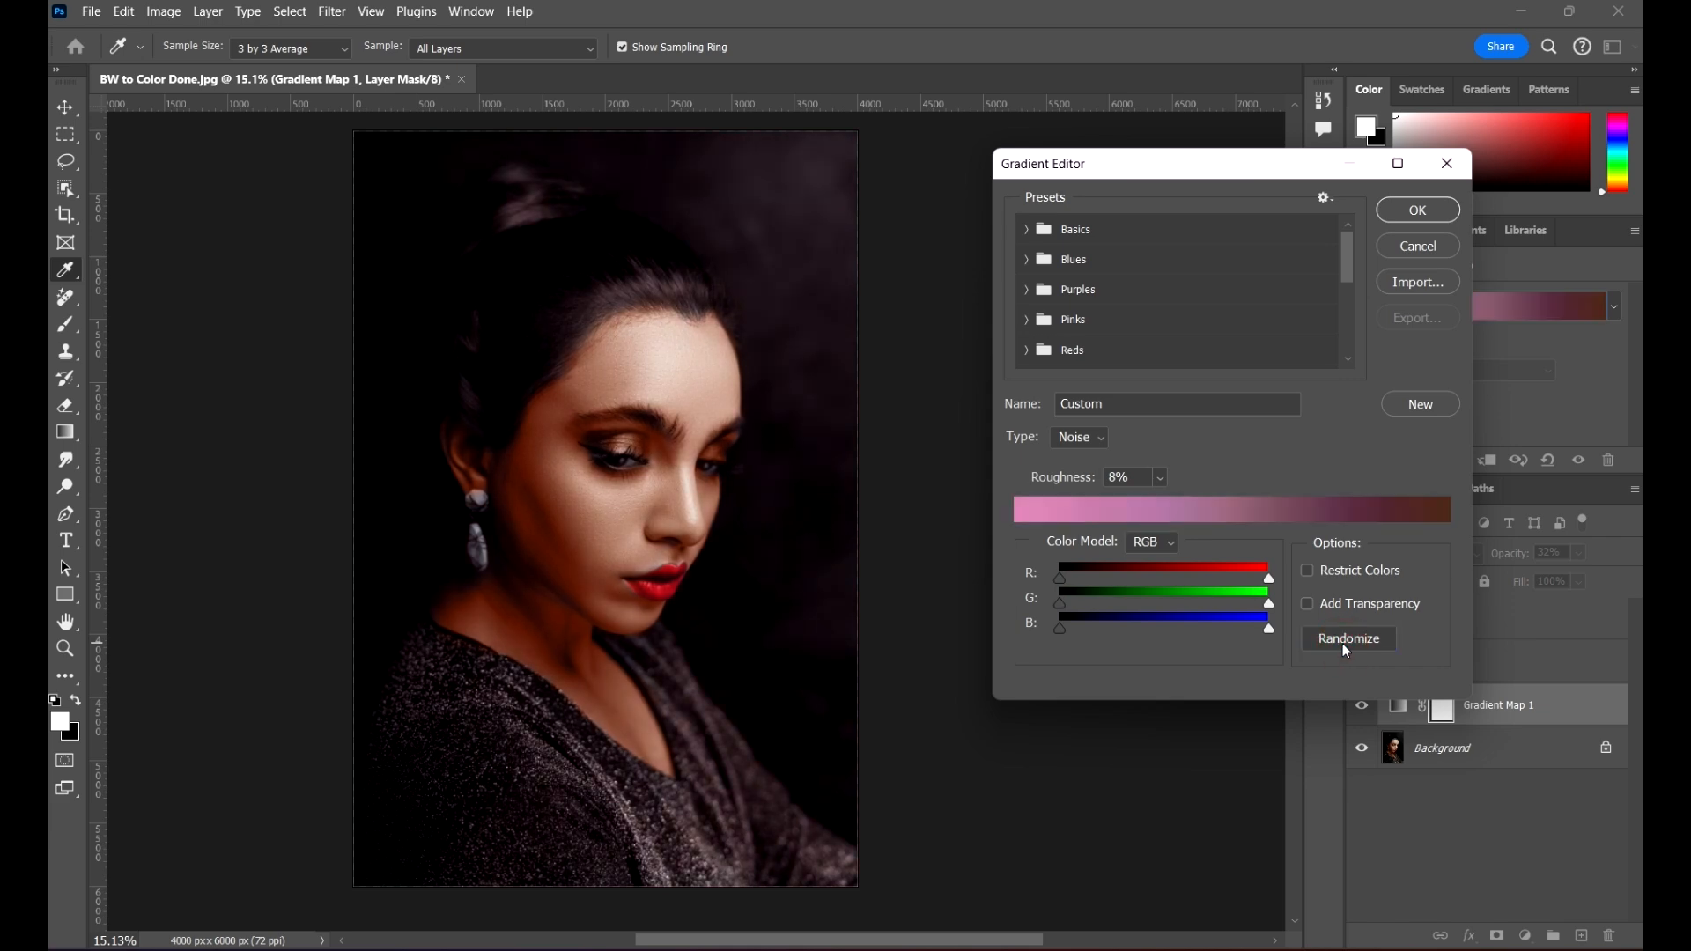
click(1346, 650)
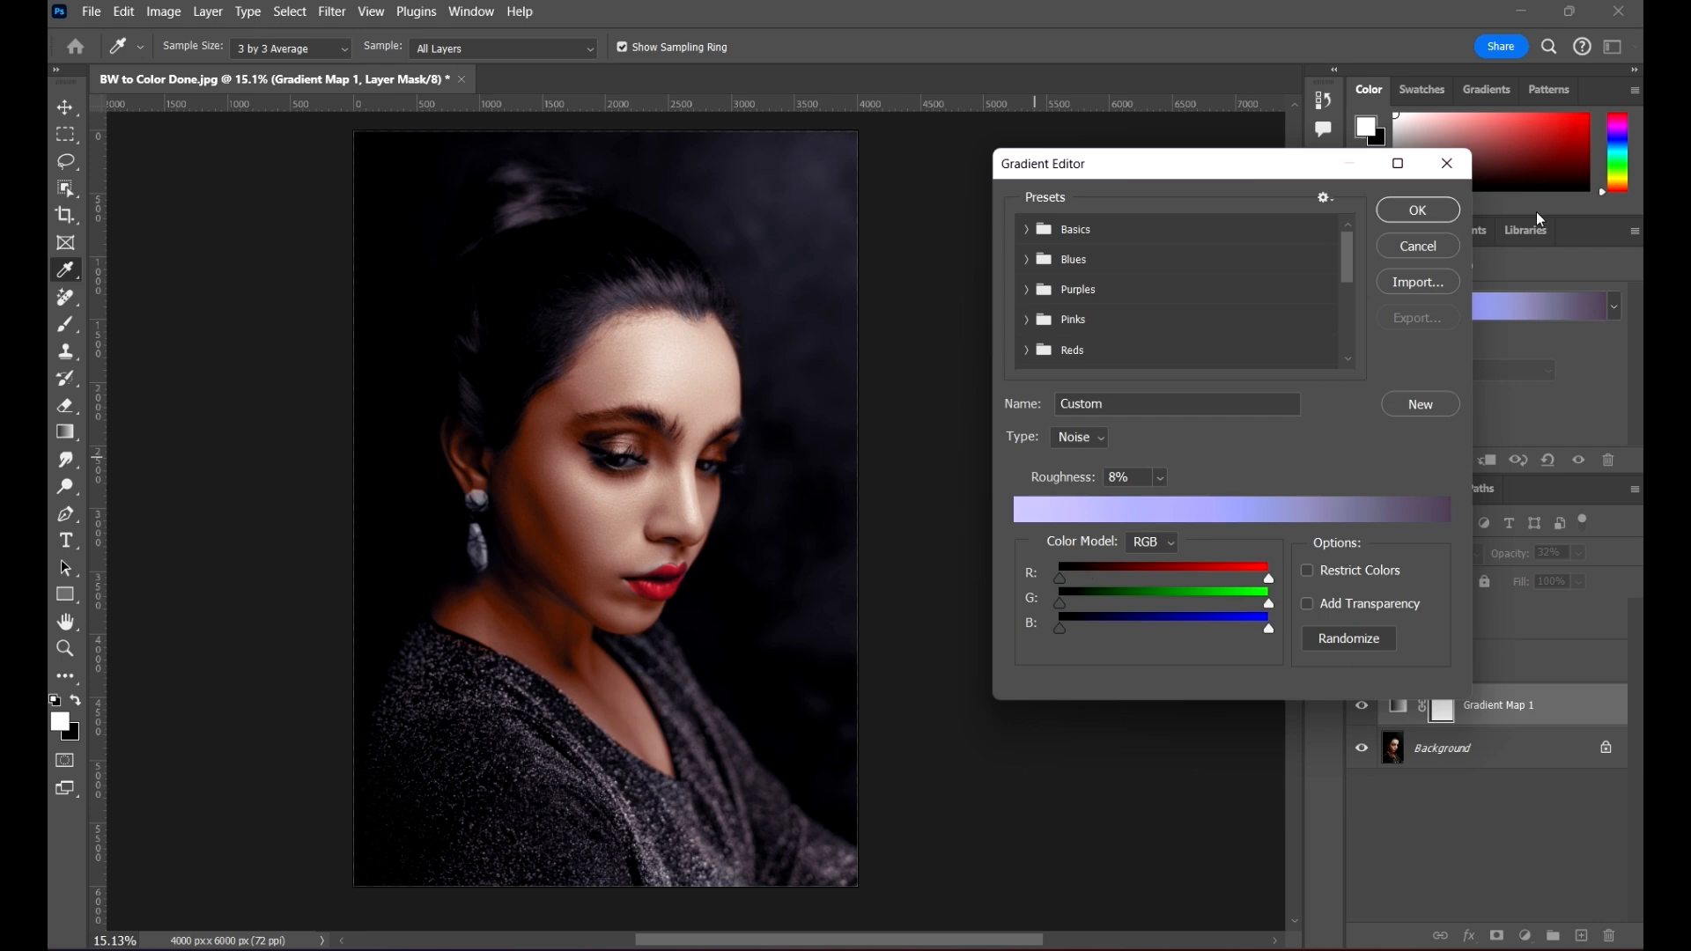
click(1436, 211)
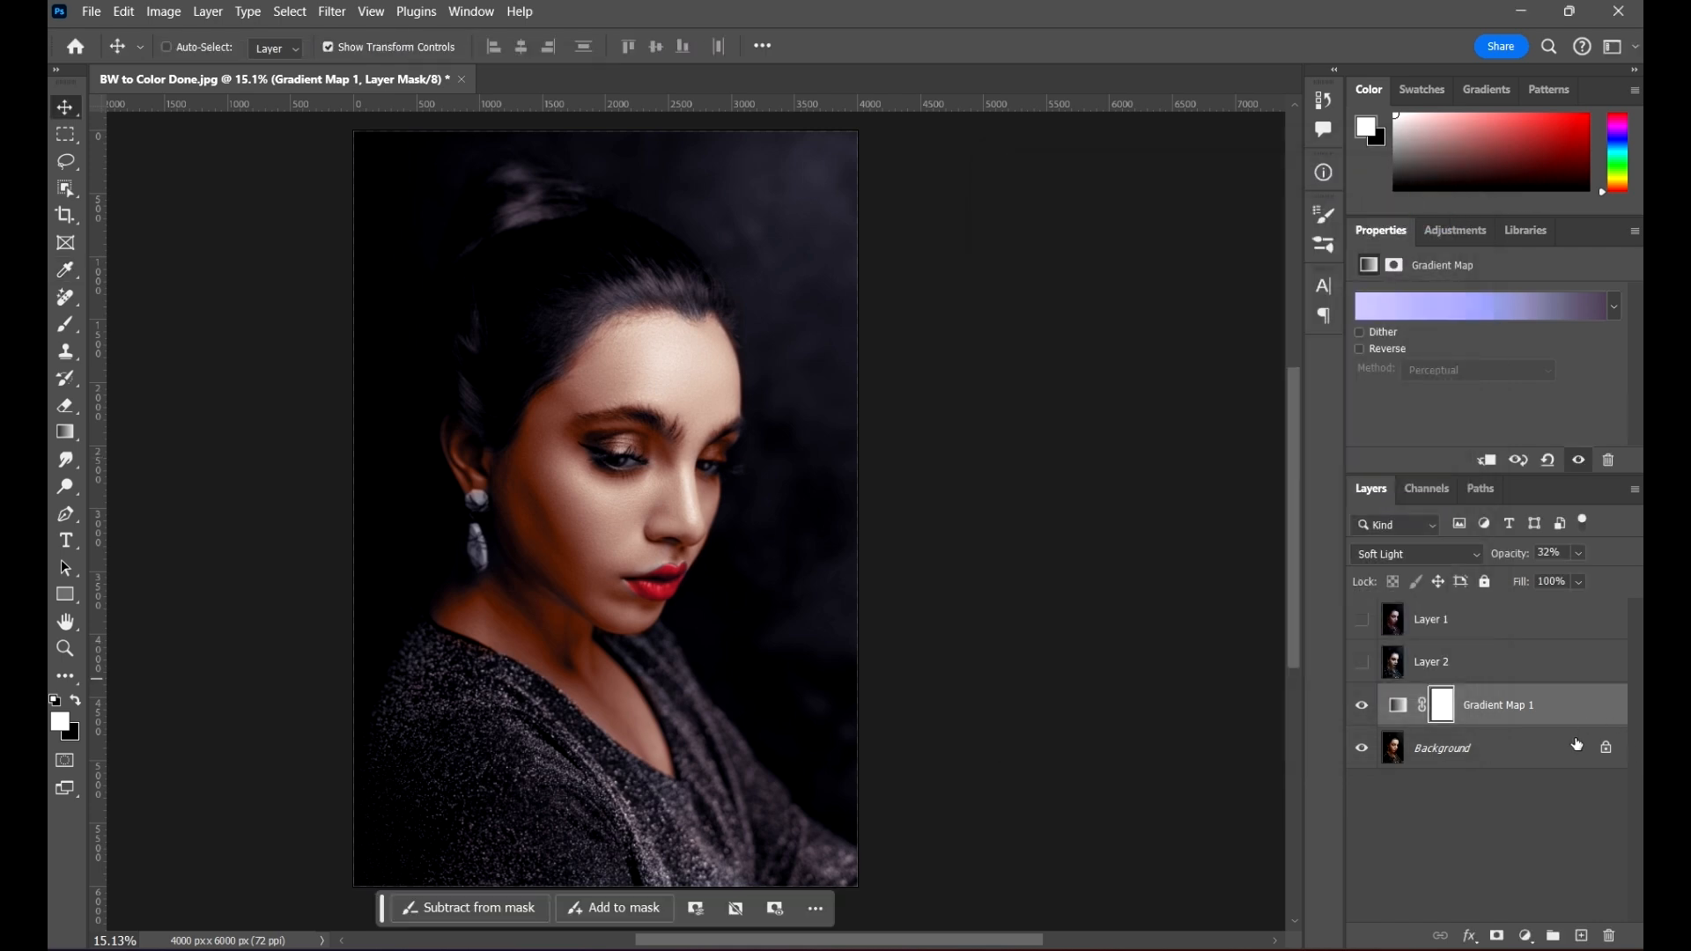
Step: Stamp the lavender-toned result into a new layer above the Gradient Map, hide it, and compare the looks of Layer 1 and Layer 2
key(ctrl+shift+alt+e)
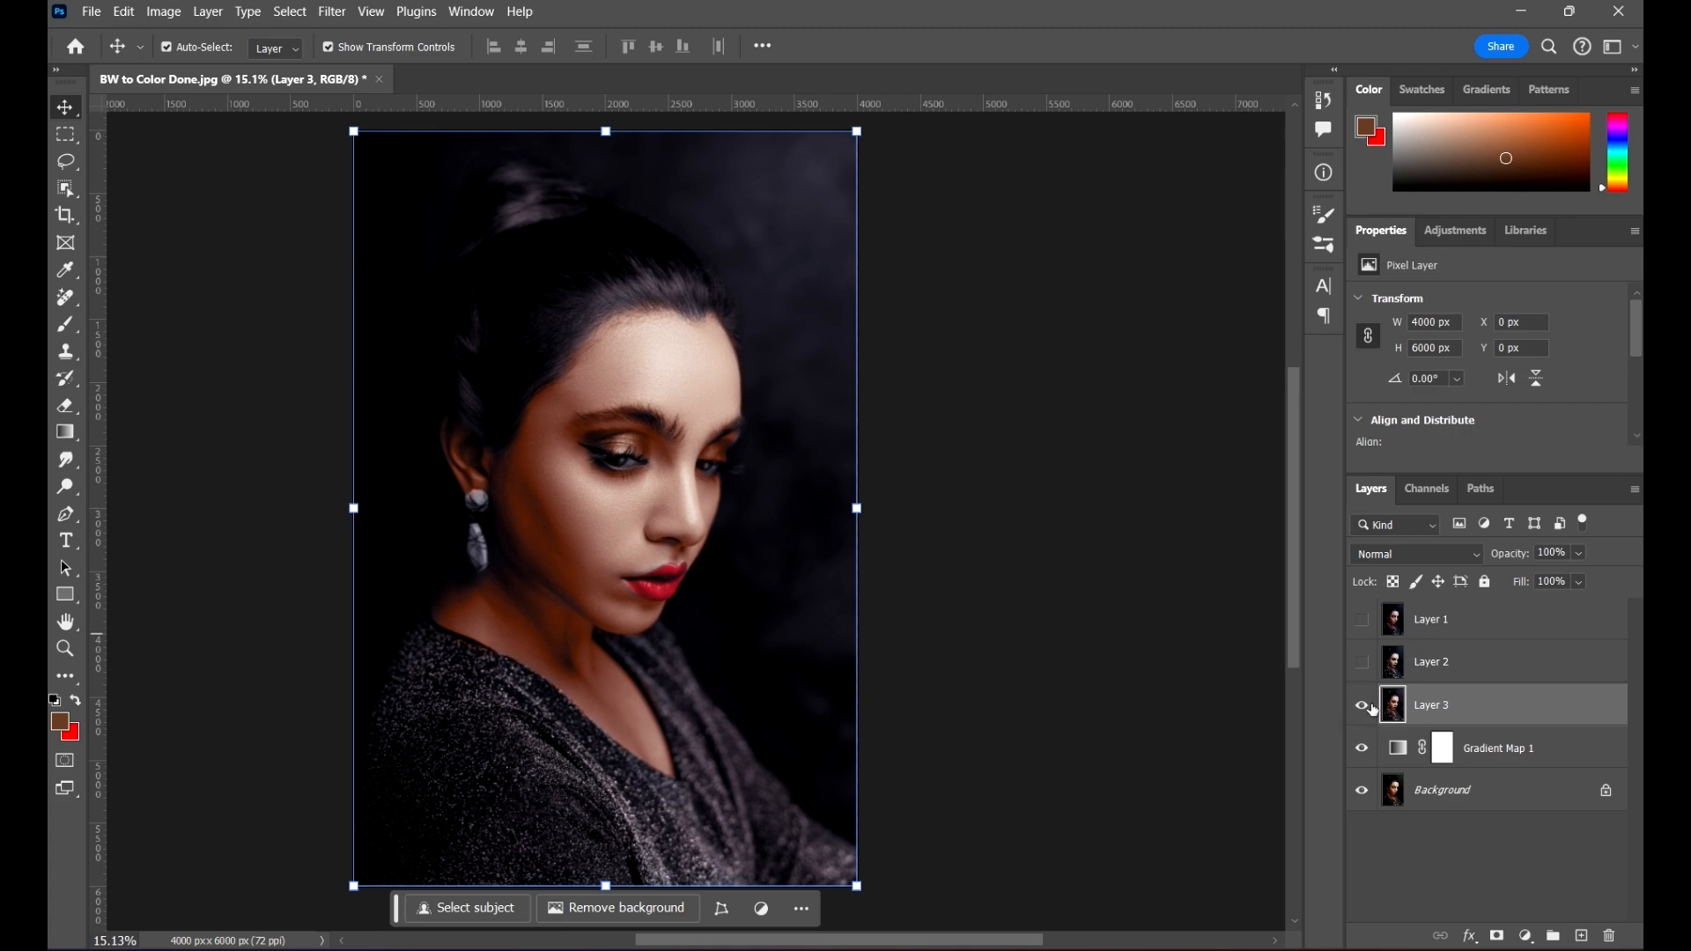
click(1362, 705)
click(1362, 619)
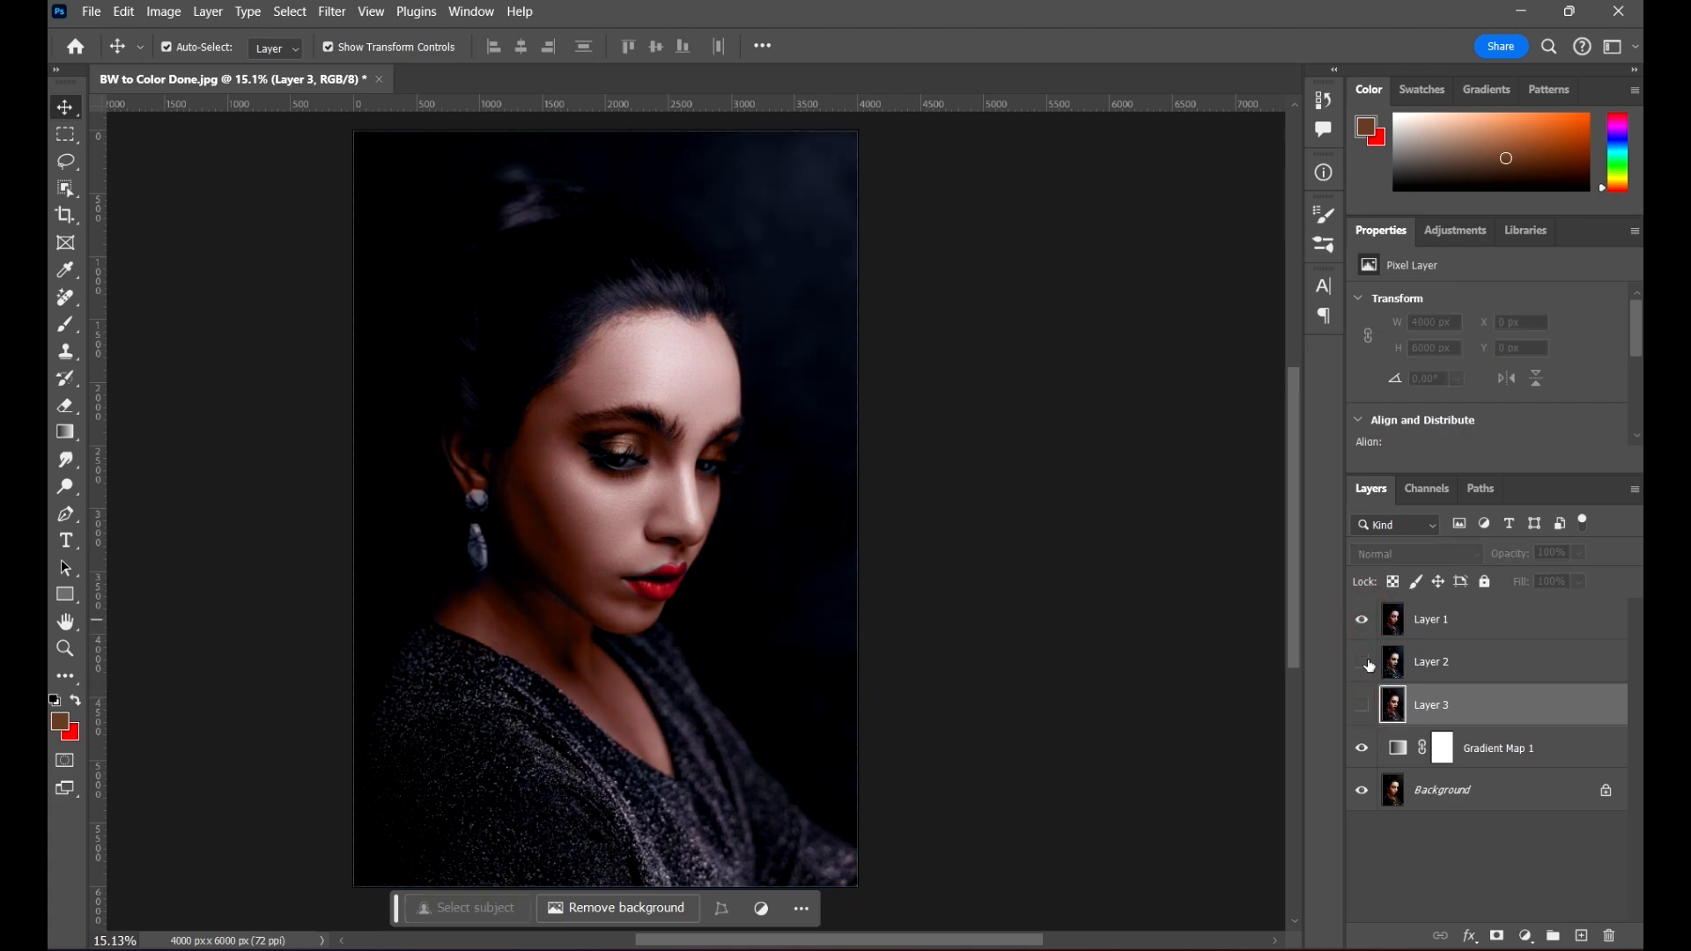
click(1362, 619)
click(1364, 662)
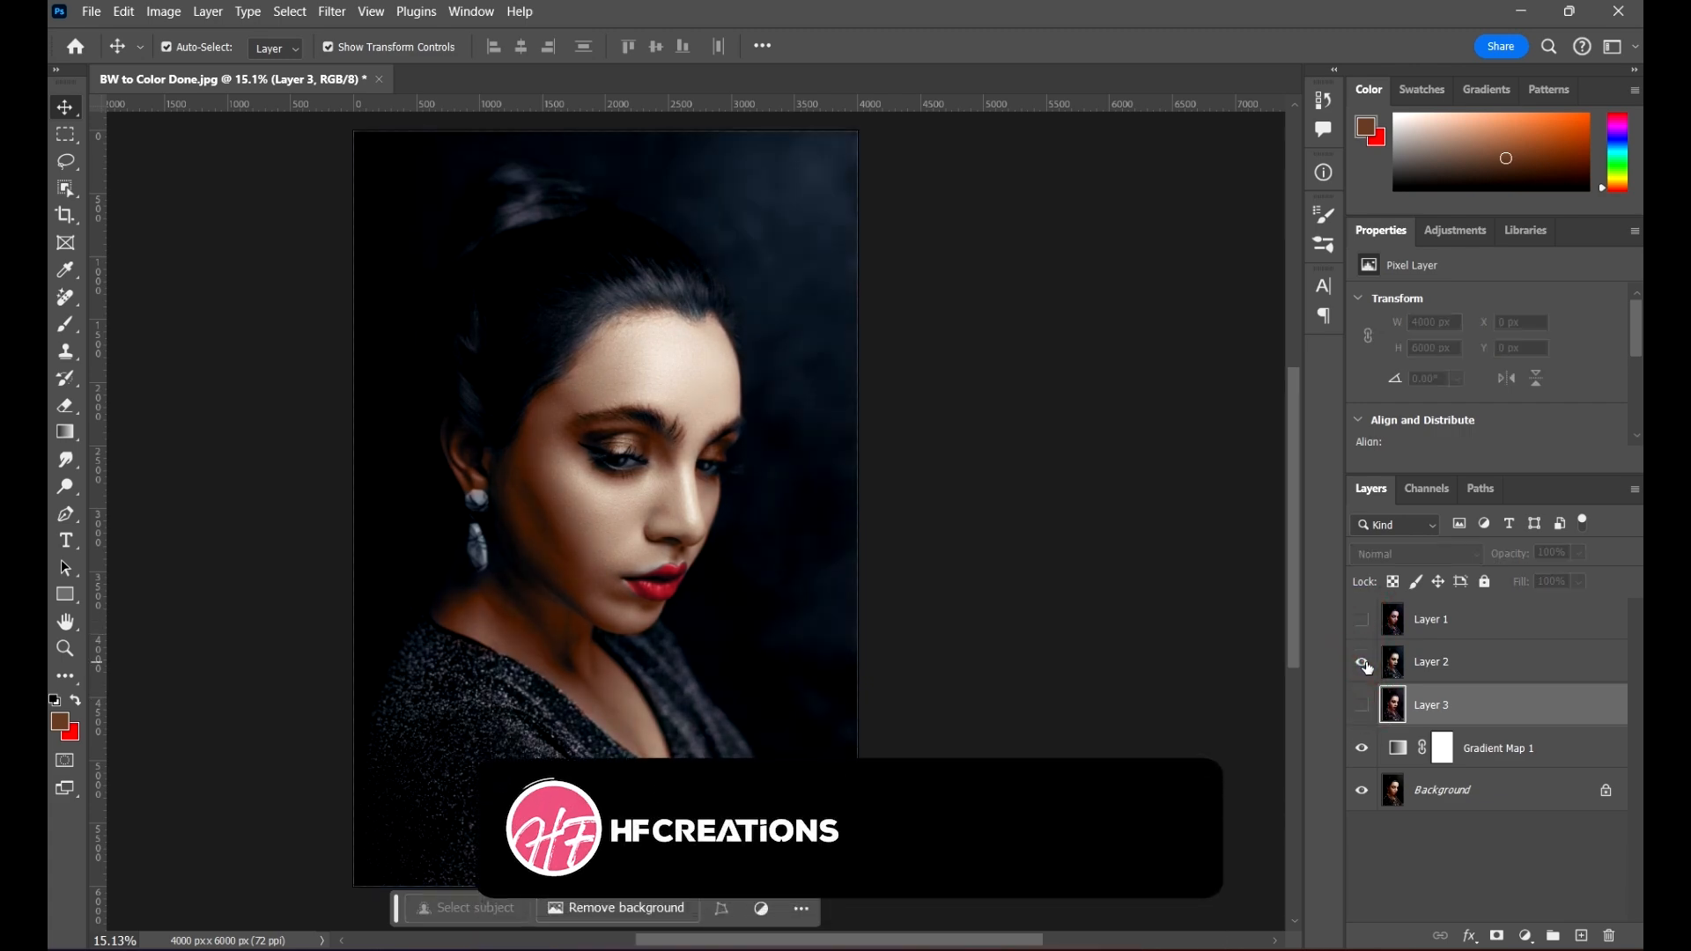
Step: Open the gradient of the Gradient Map 1 adjustment layer for editing
click(1561, 747)
click(1398, 747)
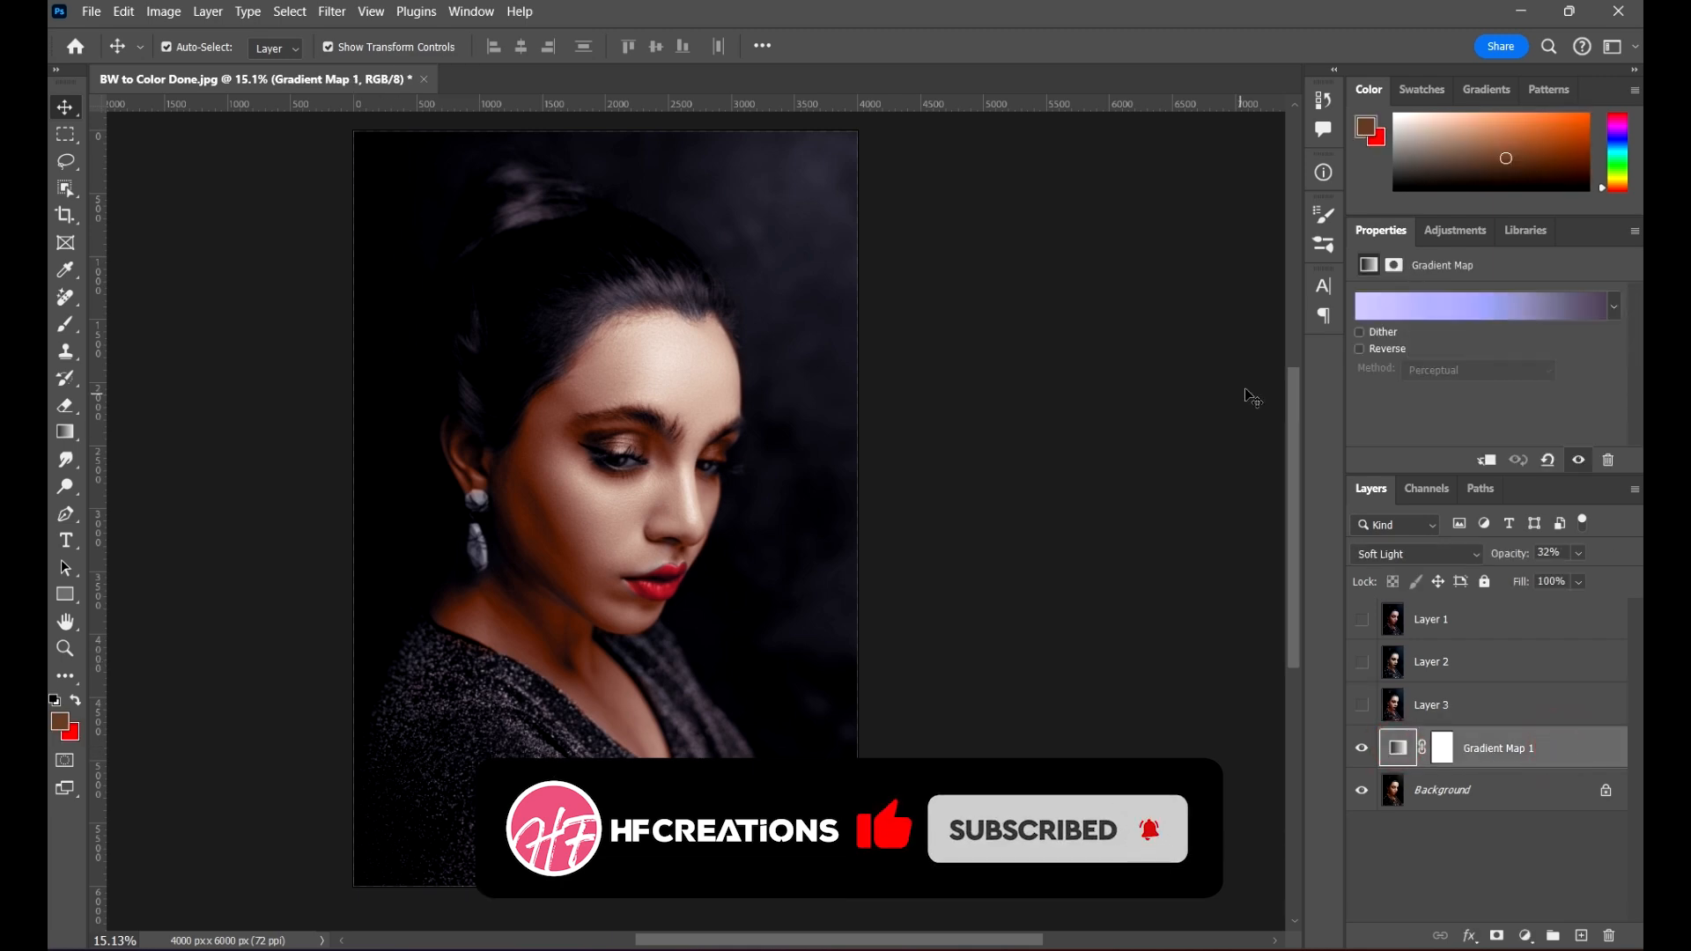
click(1530, 301)
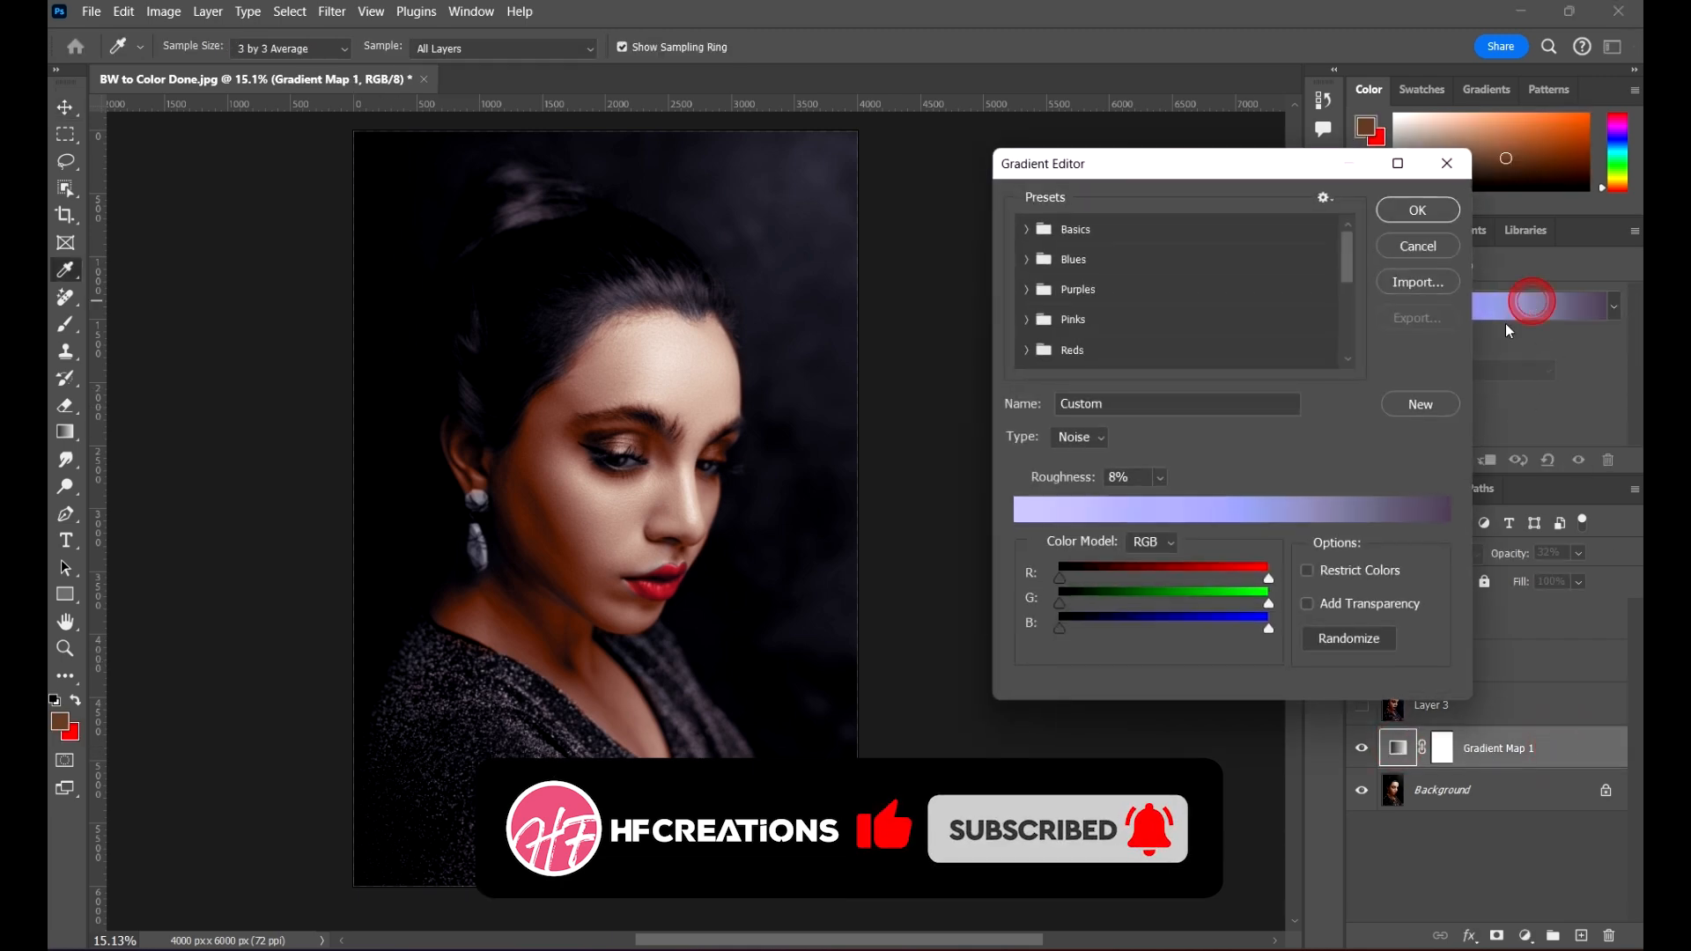
Step: Try randomizing the noise gradient repeatedly until it gives a bright cyan to brick red blend
click(1346, 641)
click(1349, 640)
click(1354, 640)
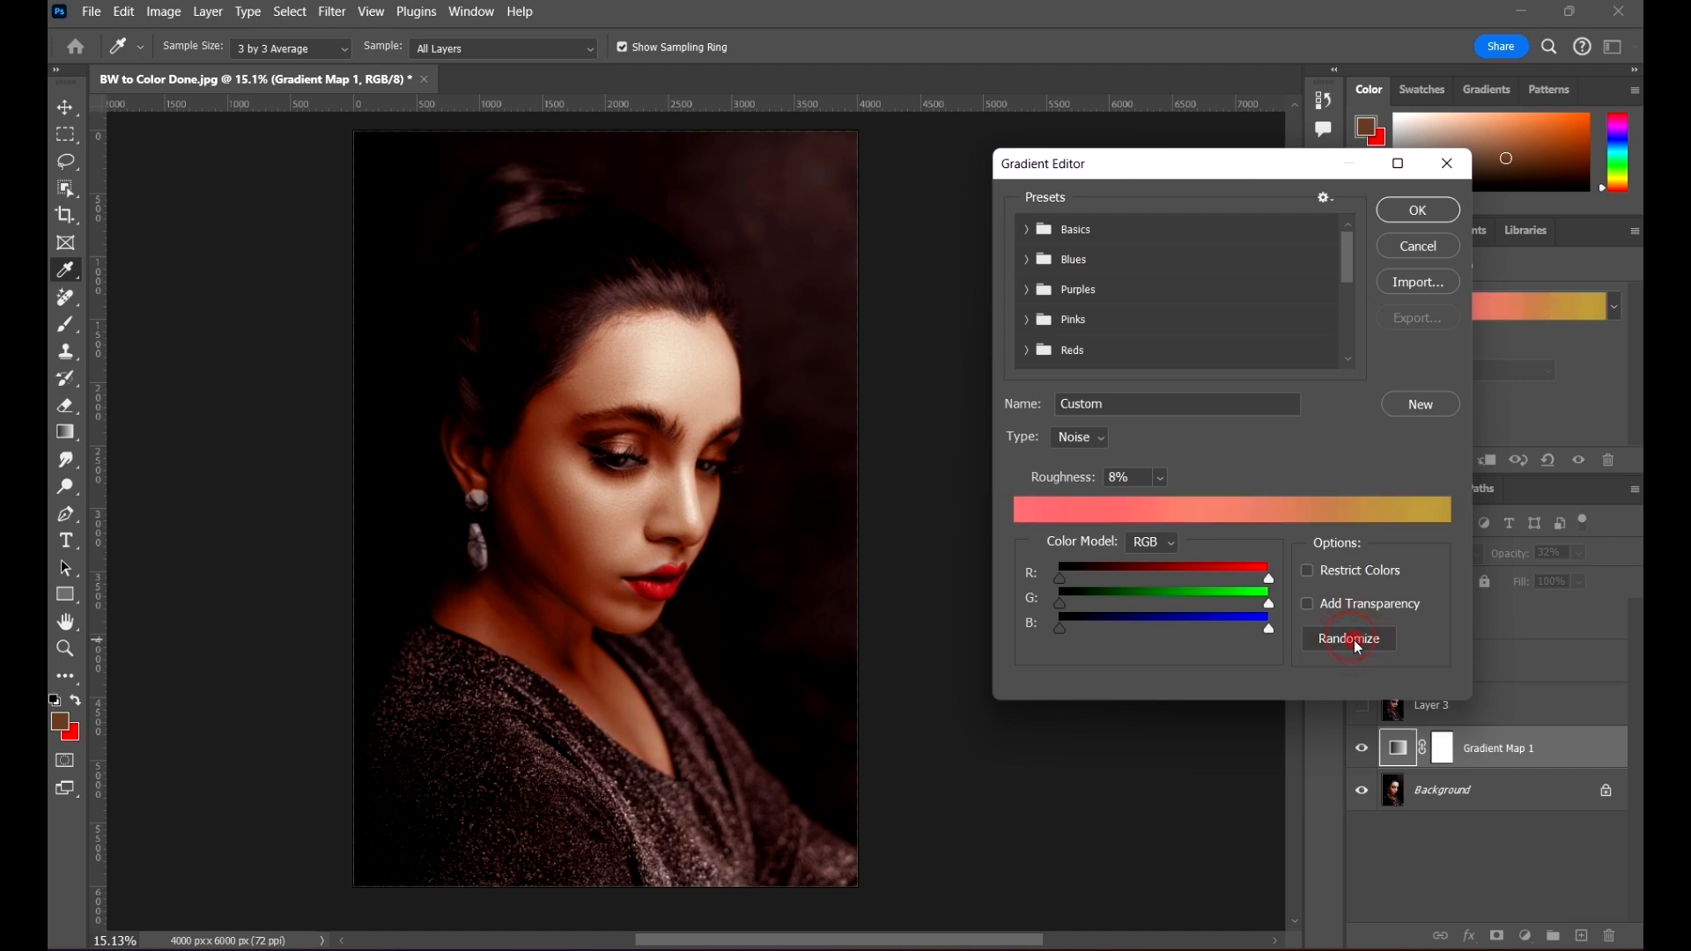
click(1354, 640)
click(1354, 641)
click(1354, 640)
click(1355, 638)
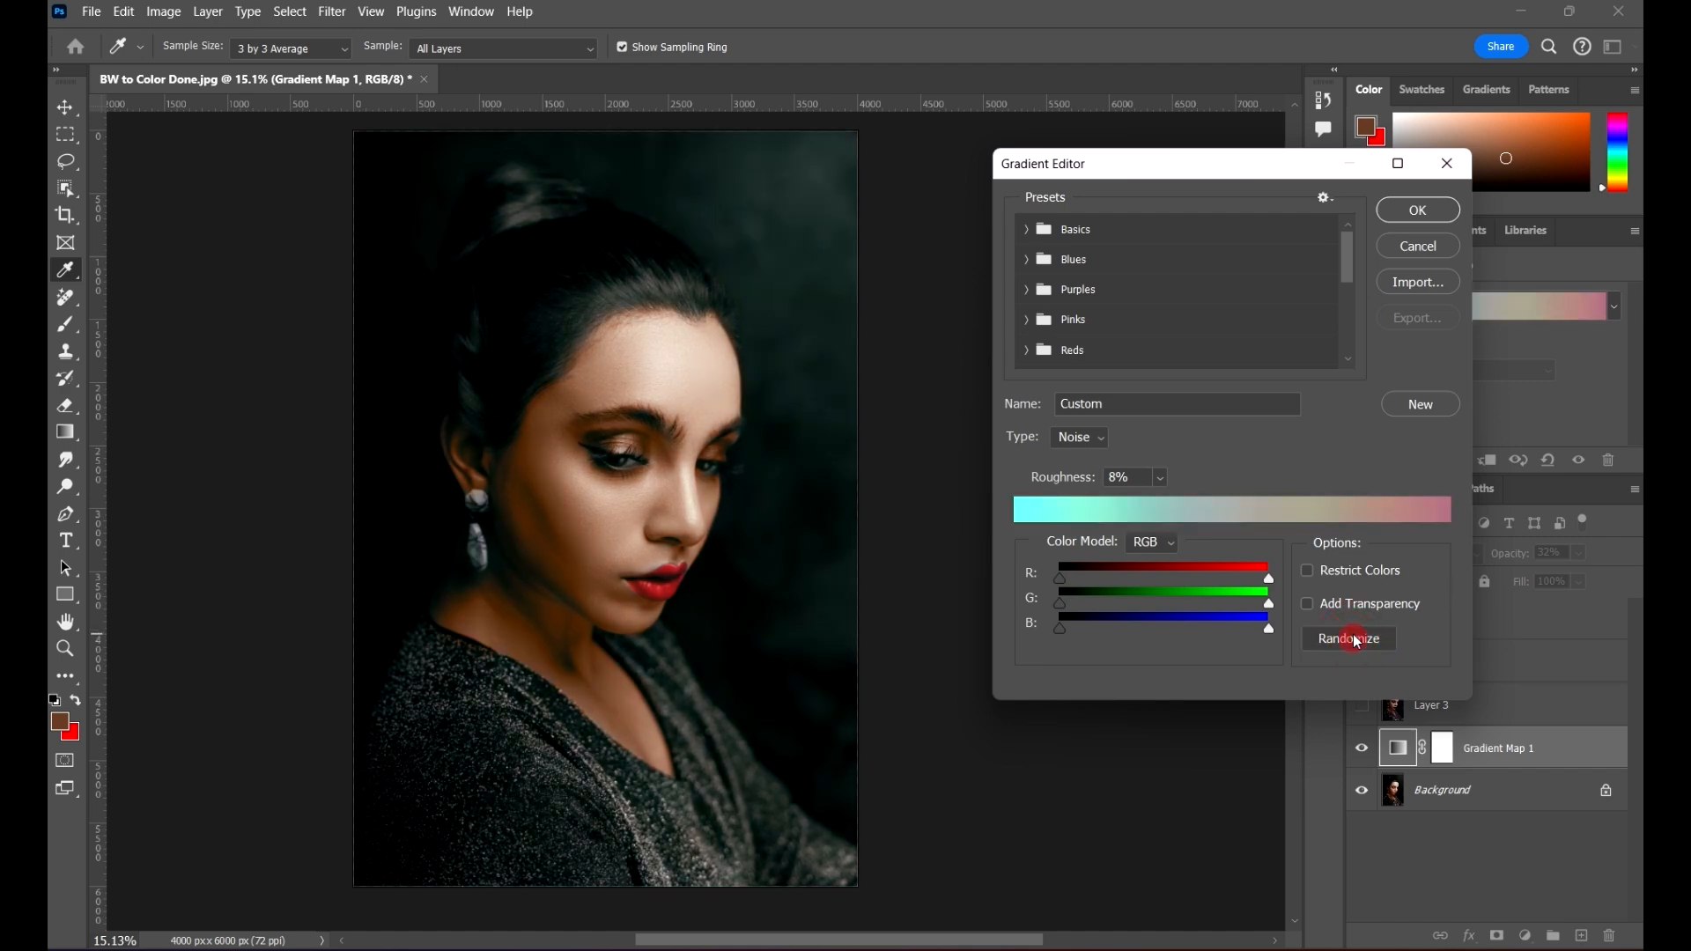
click(1355, 640)
click(1355, 640)
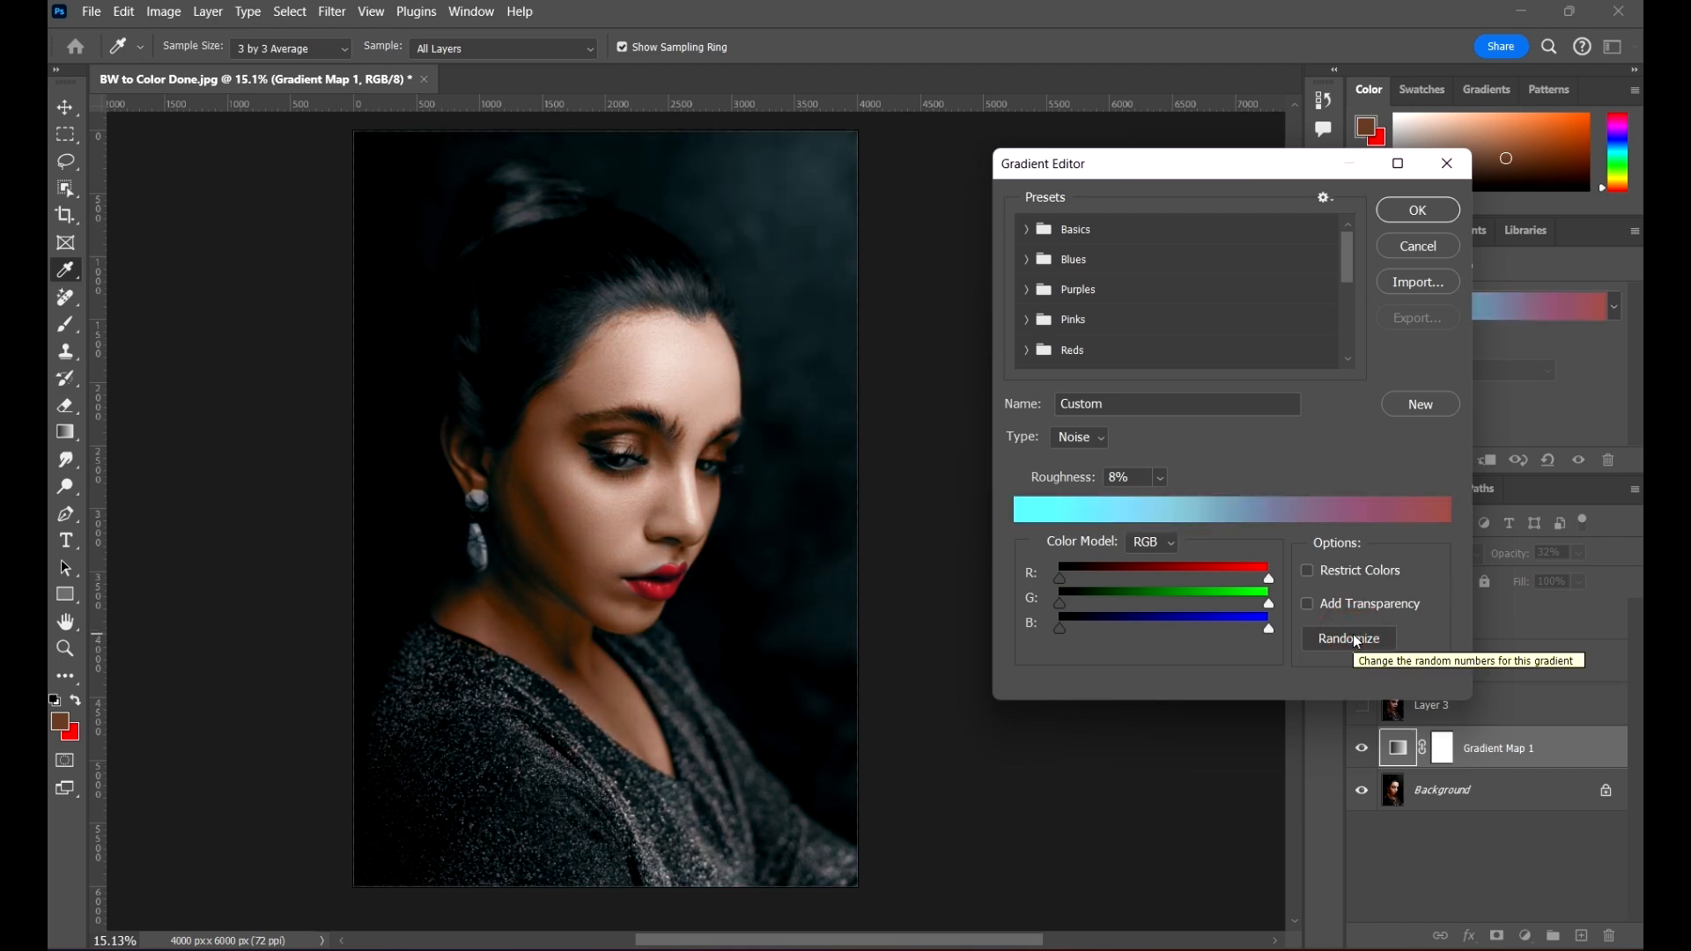
Step: Try several gradients from the Blues presets on the portrait, including Blue_25 and Blue_11
click(1035, 262)
scroll(1337, 356, down, 1)
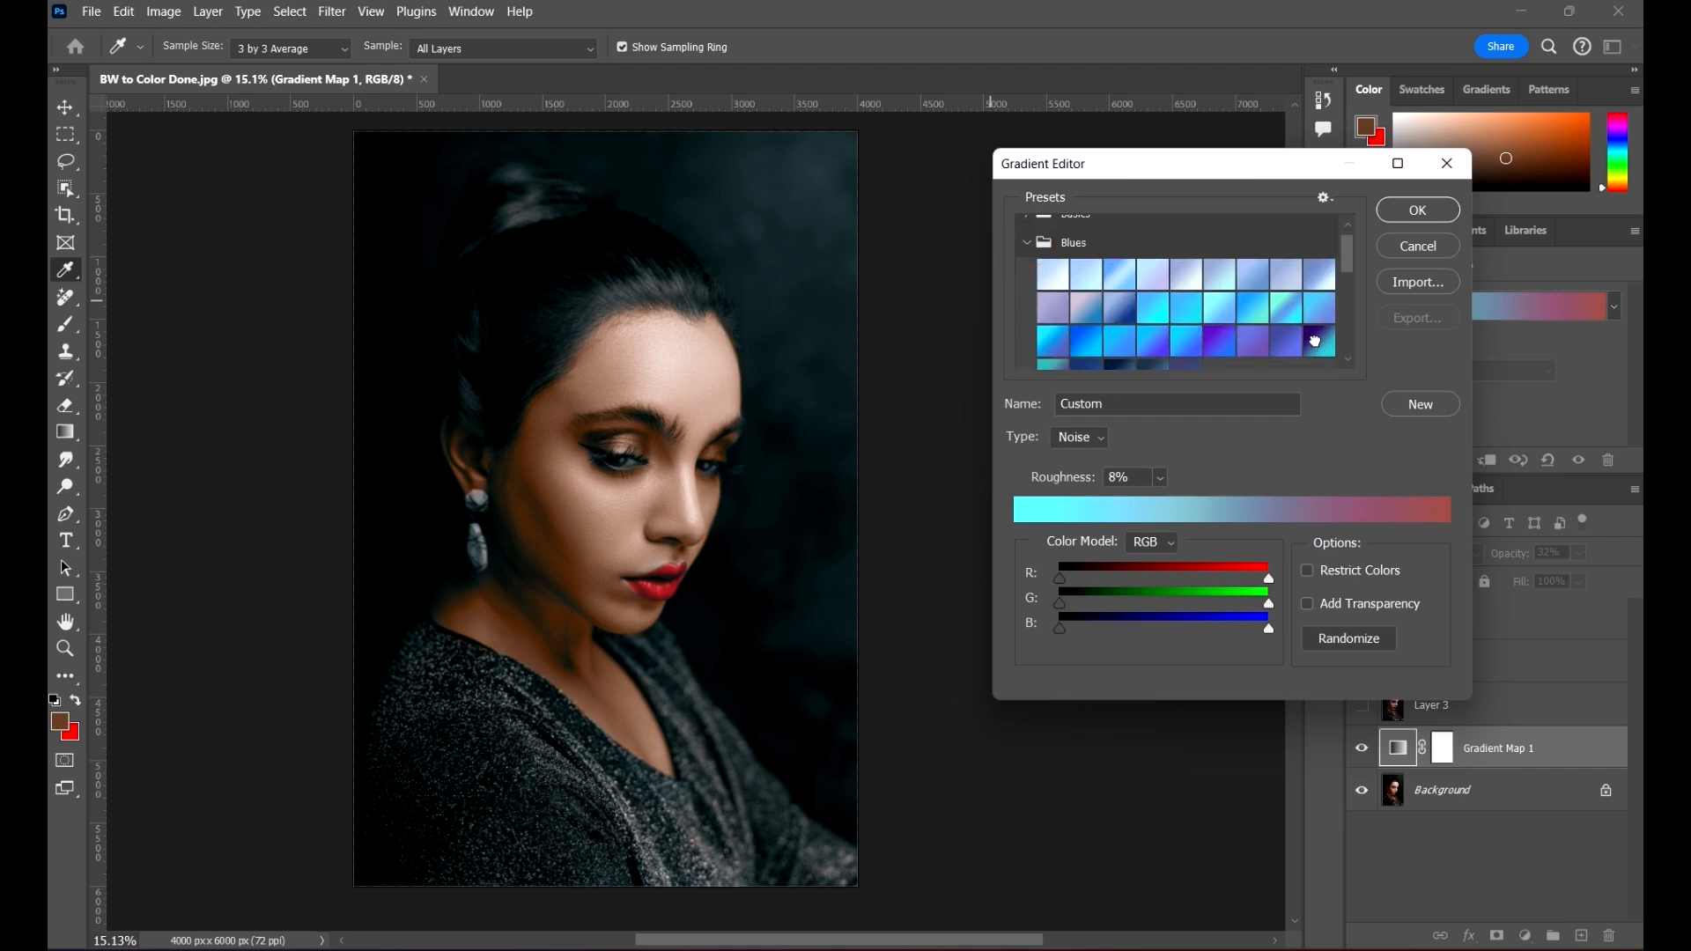
click(1315, 342)
click(1243, 335)
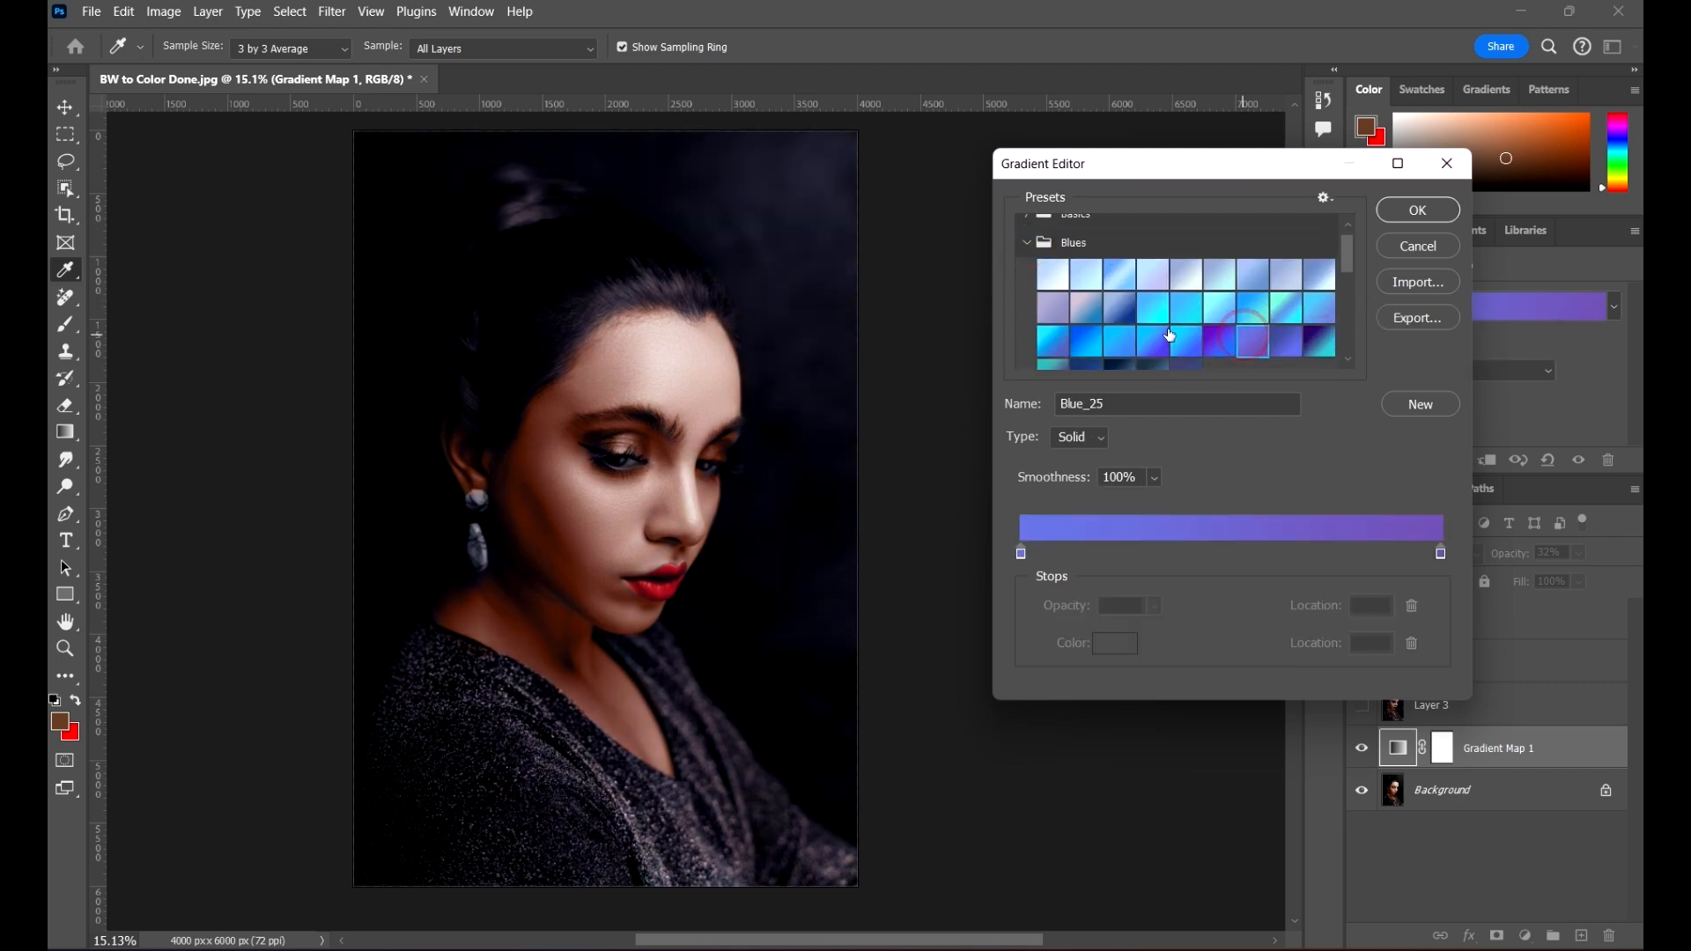
click(1119, 310)
click(1082, 307)
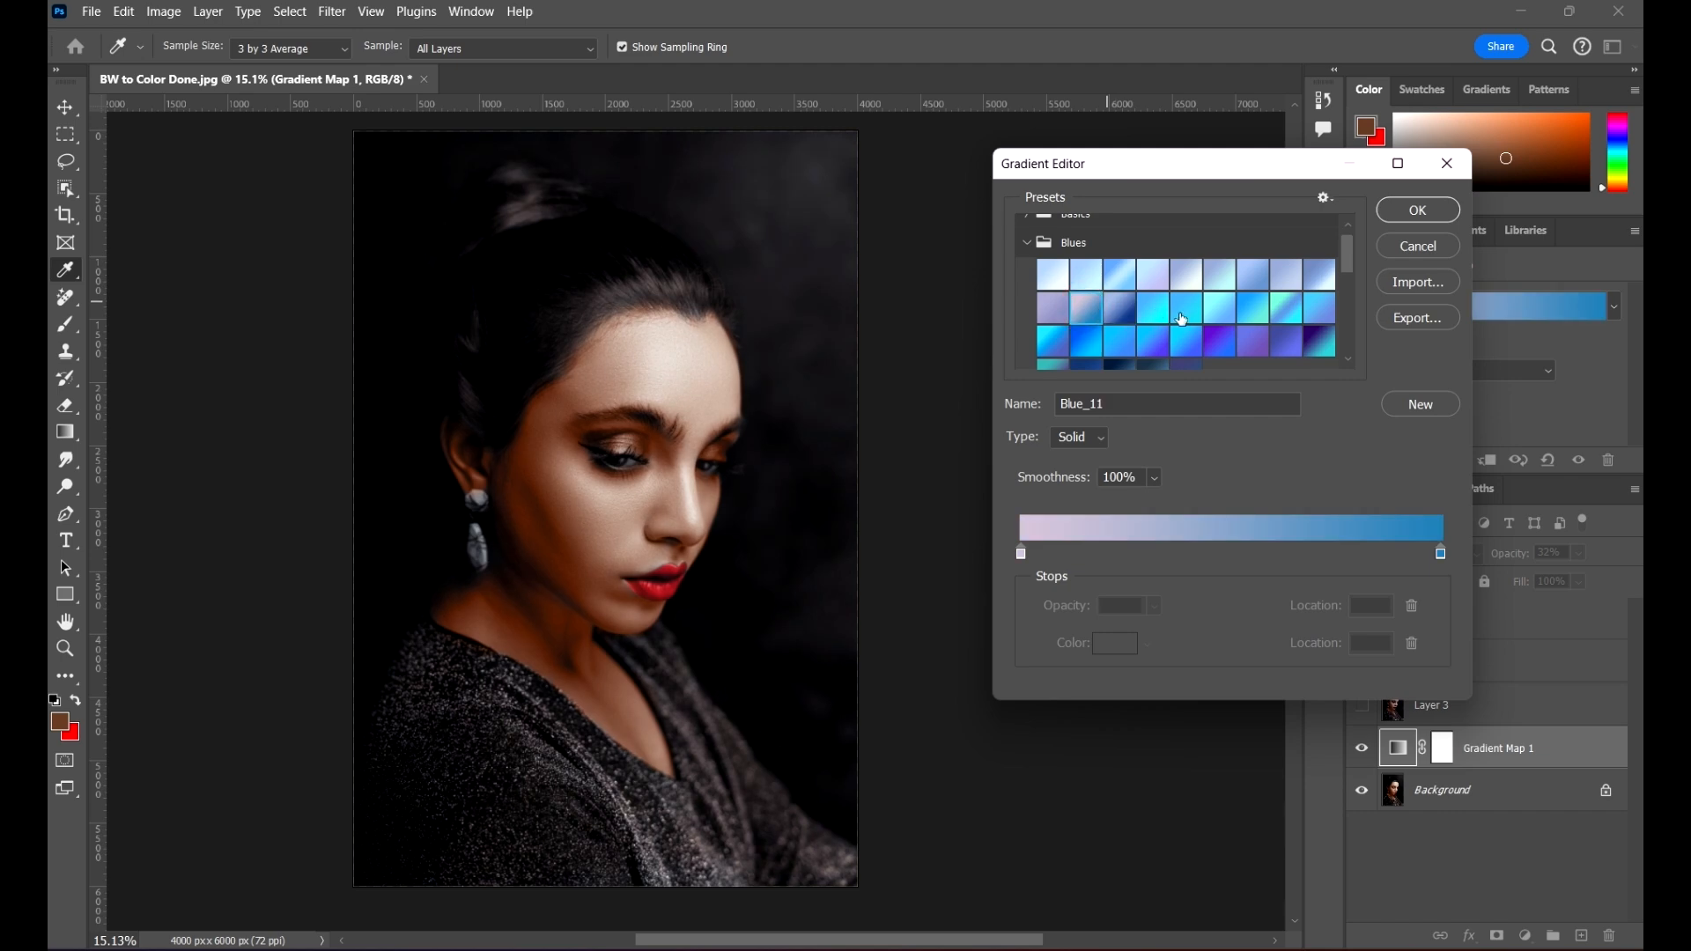
scroll(1185, 327, down, 1)
scroll(1224, 317, down, 1)
scroll(1187, 272, up, 1)
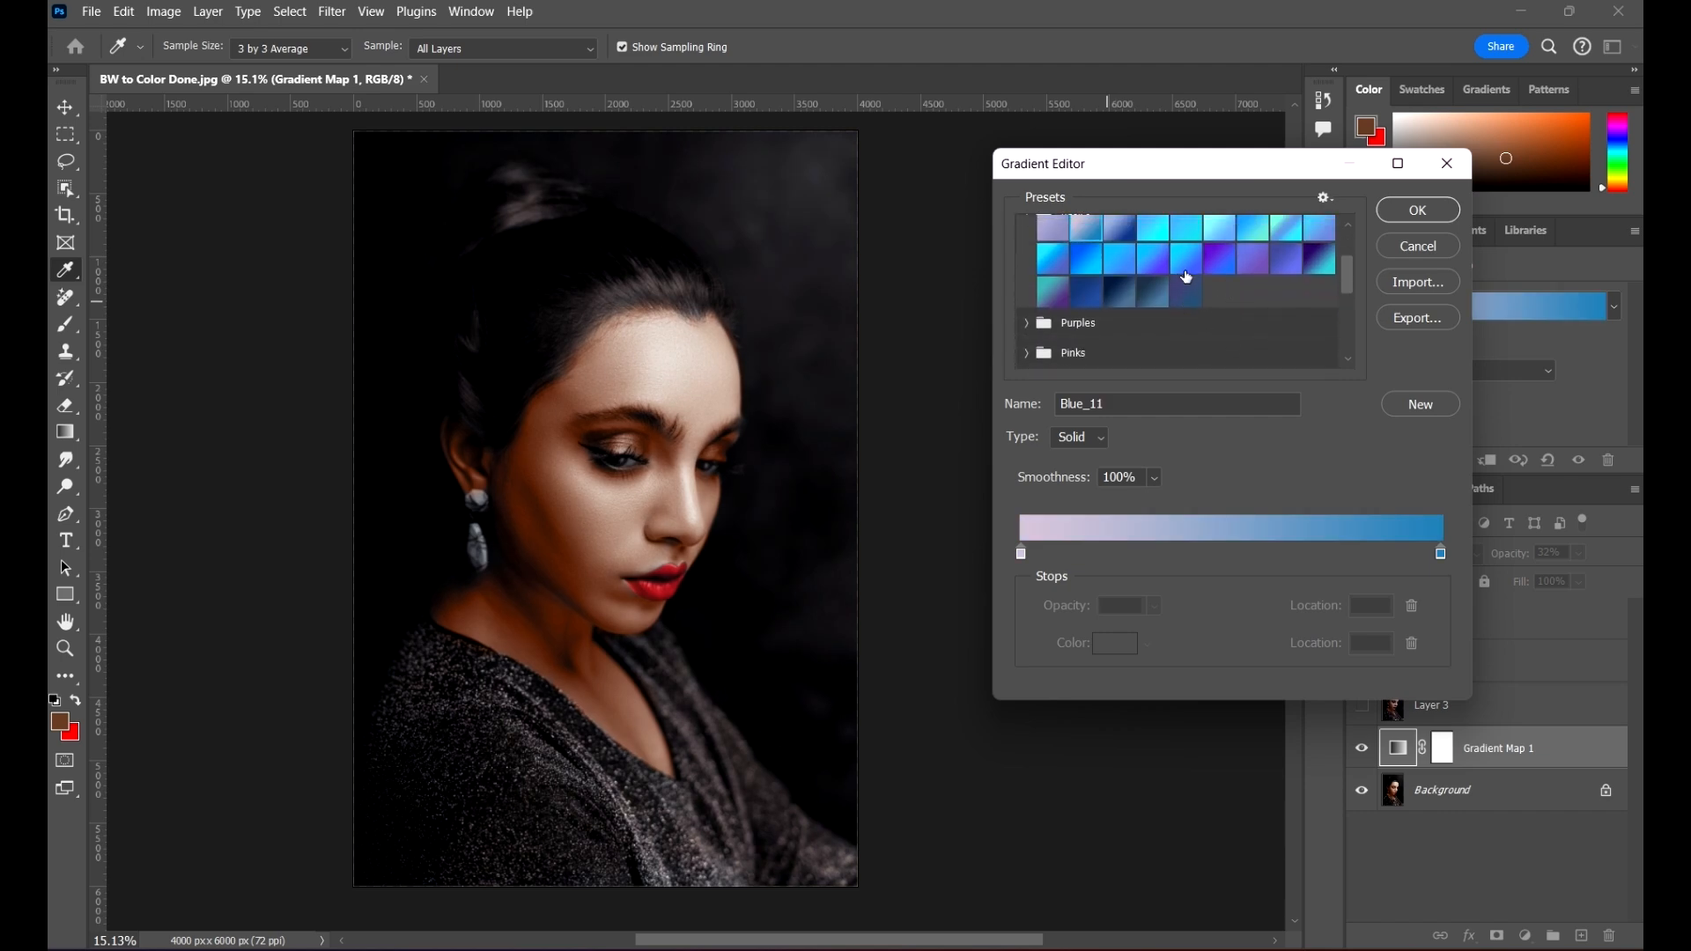
Step: Try the Oranges presets Orange_04, Orange_06 and Orange_13 on the portrait, and apply Orange_10 to the Gradient Map
scroll(1149, 299, down, 1)
scroll(1033, 329, down, 1)
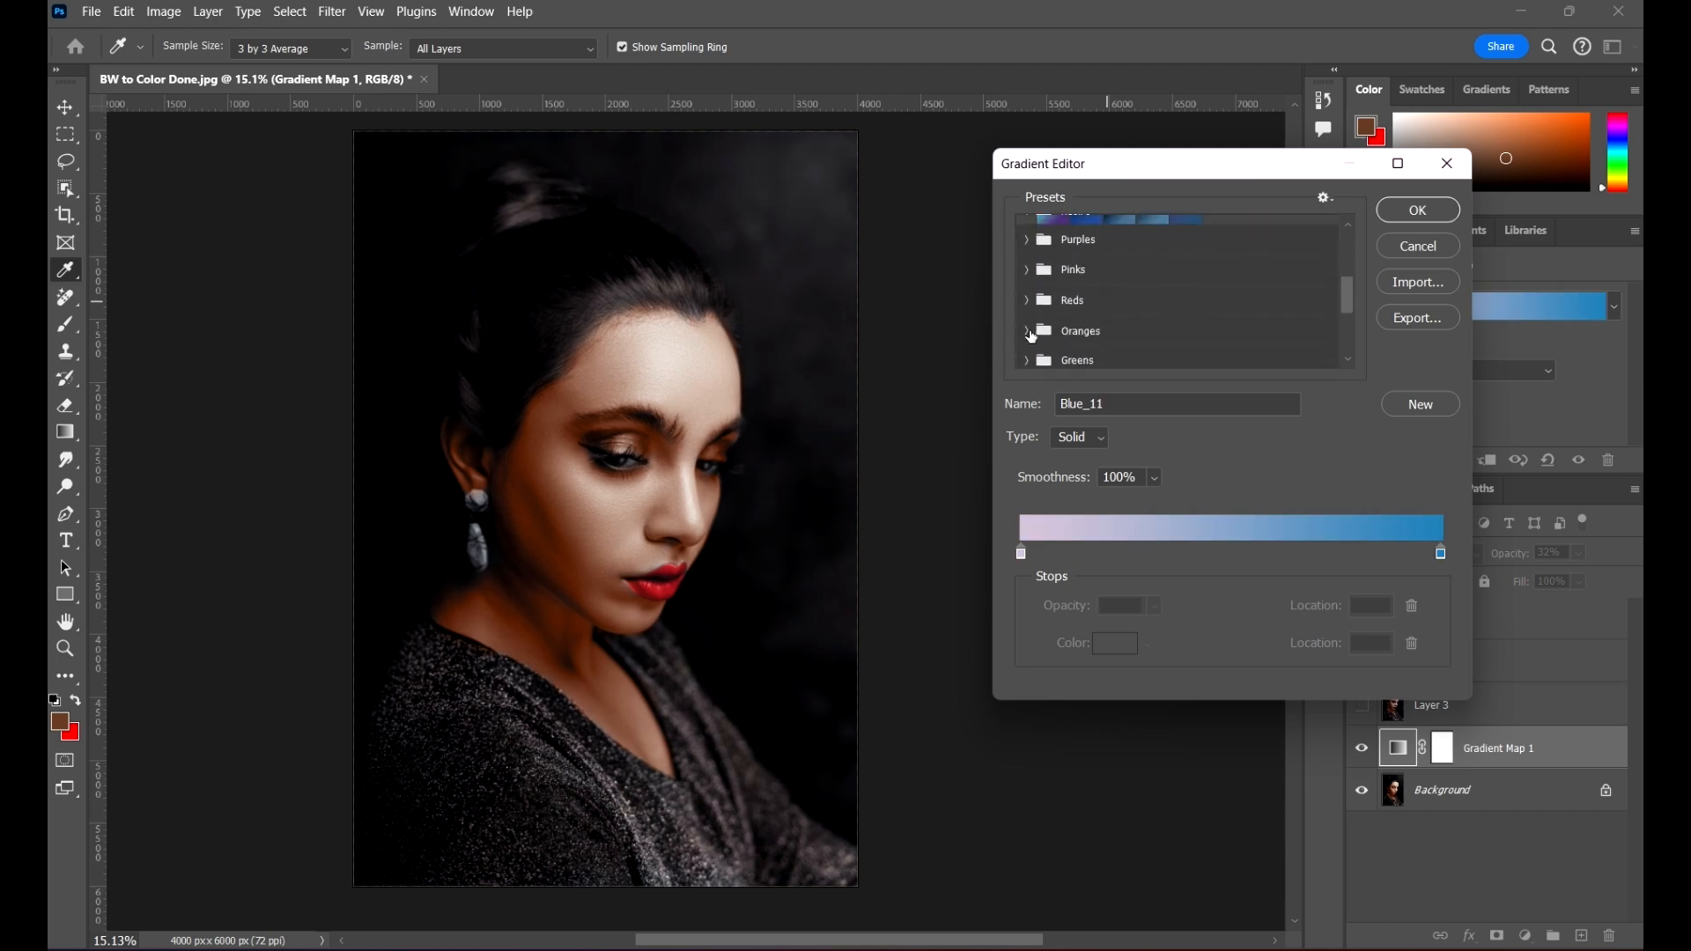
click(1027, 333)
scroll(1131, 362, down, 1)
click(1151, 347)
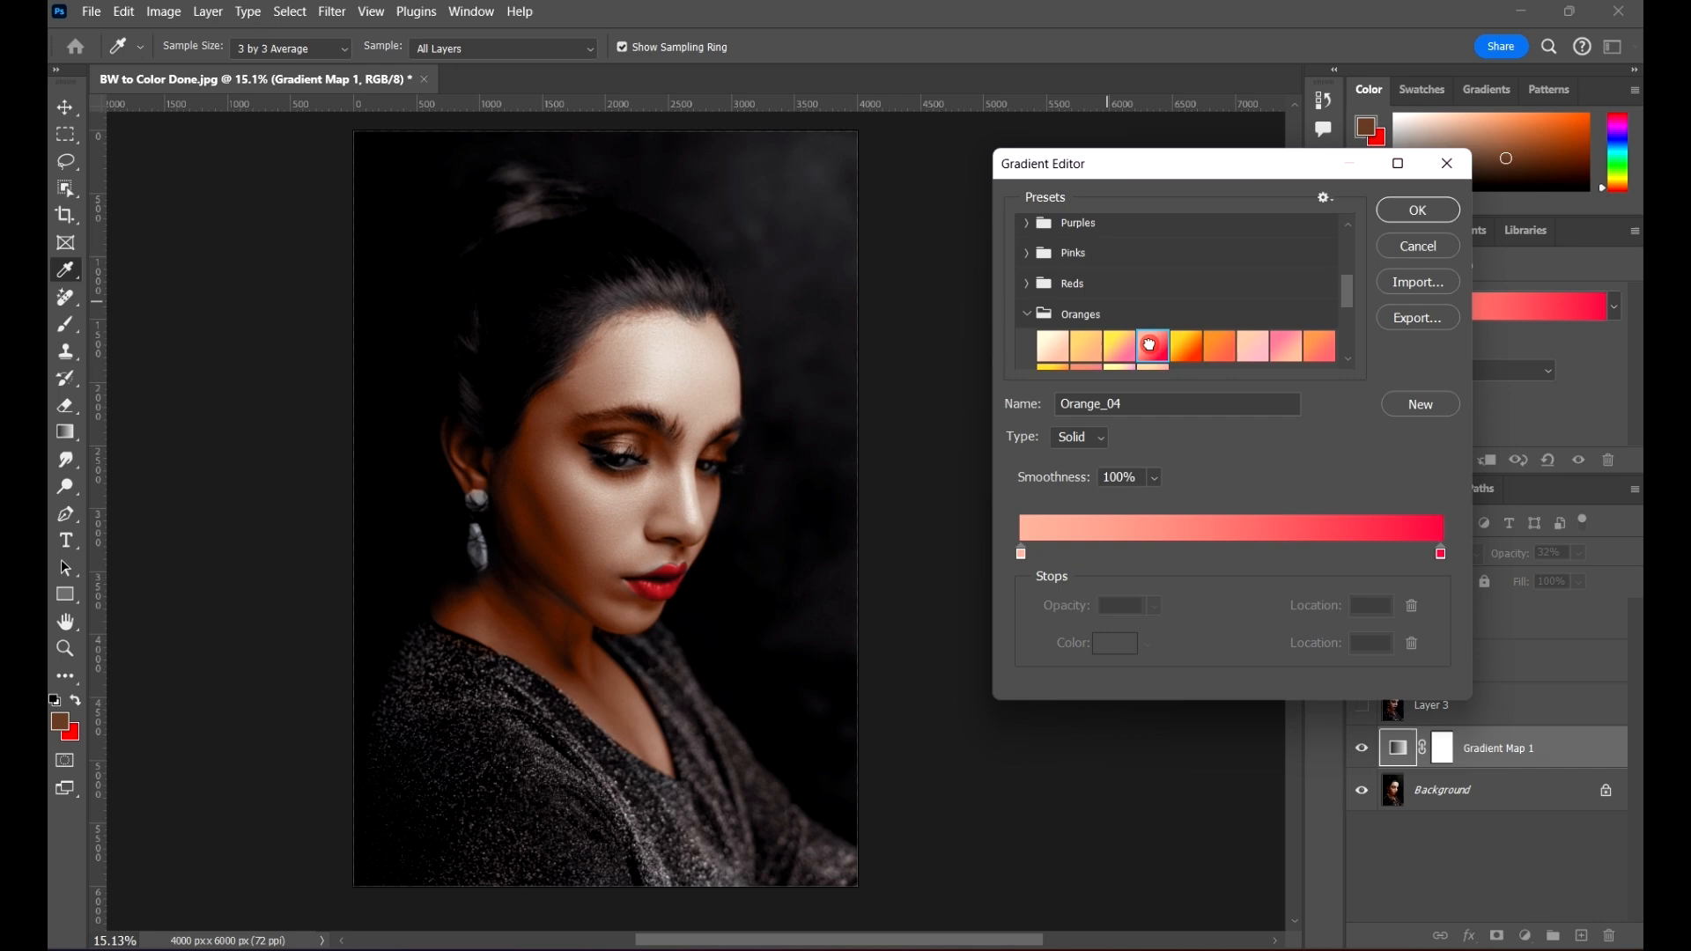
click(1213, 348)
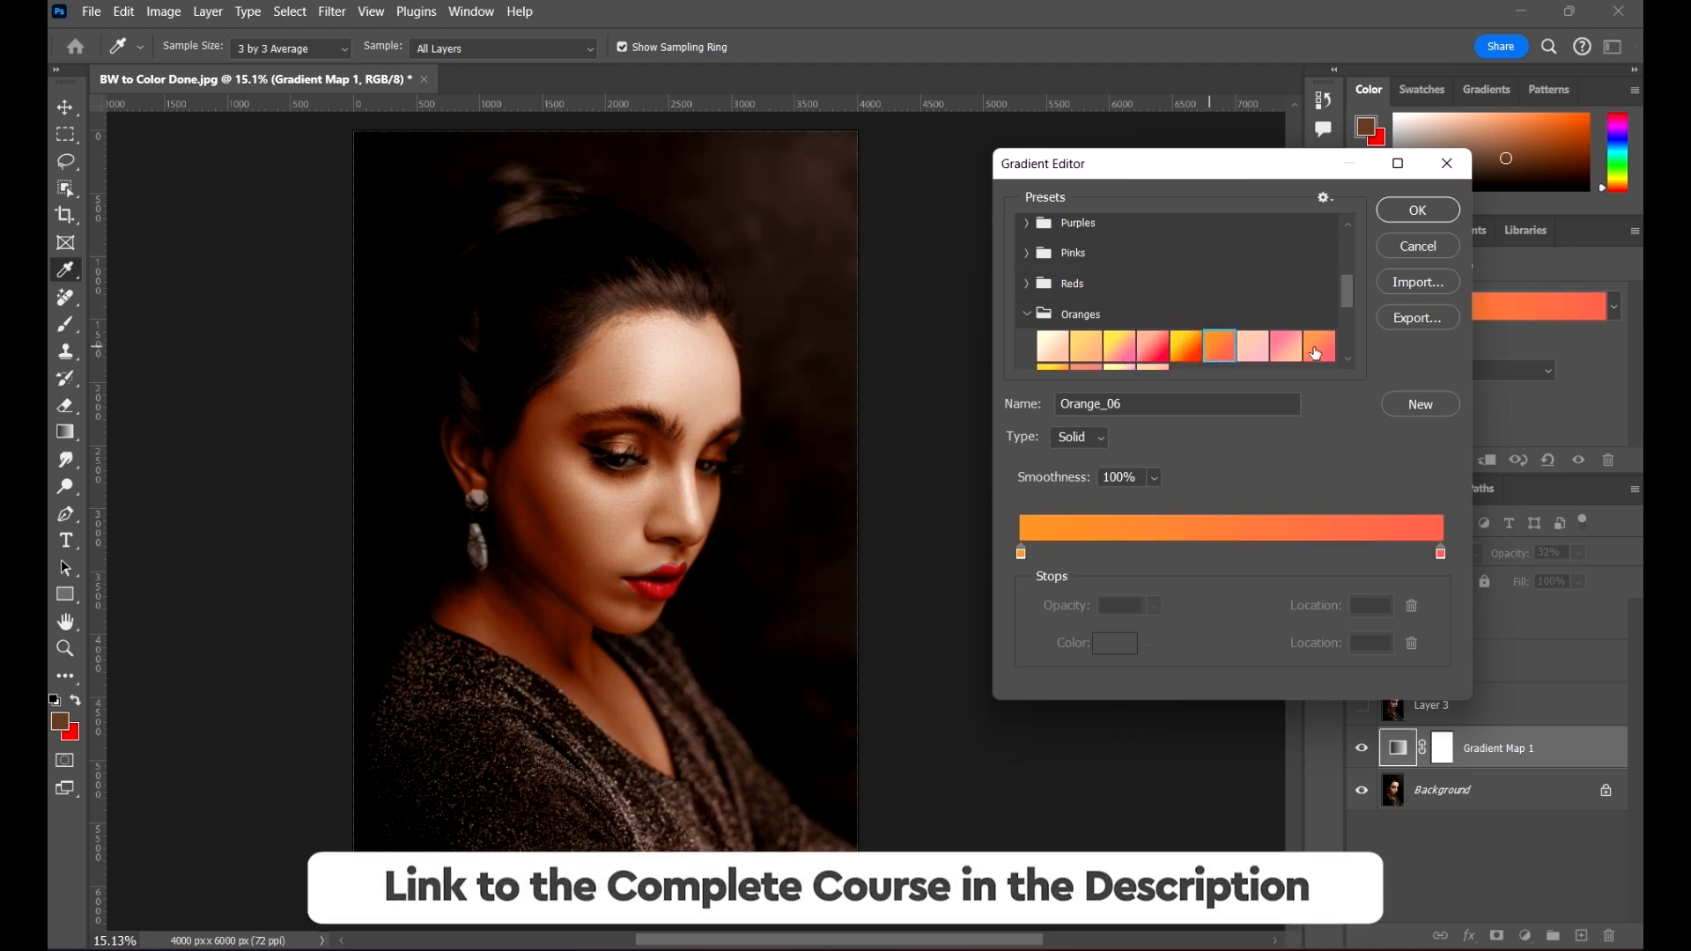
scroll(1243, 343, down, 1)
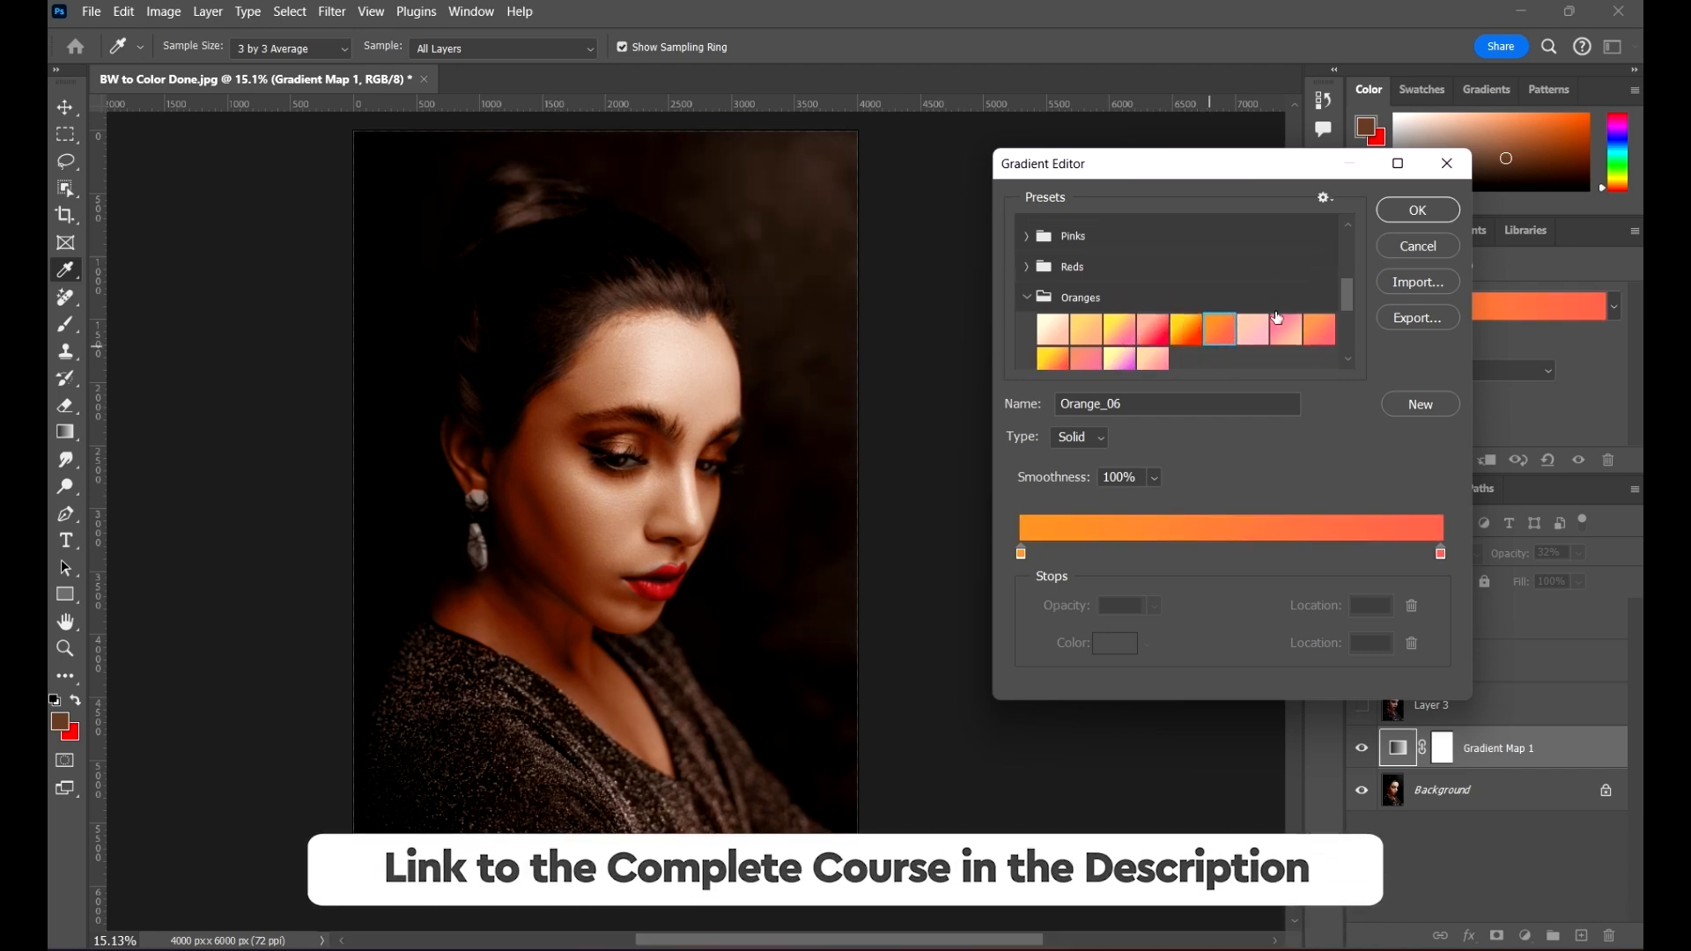
click(1153, 357)
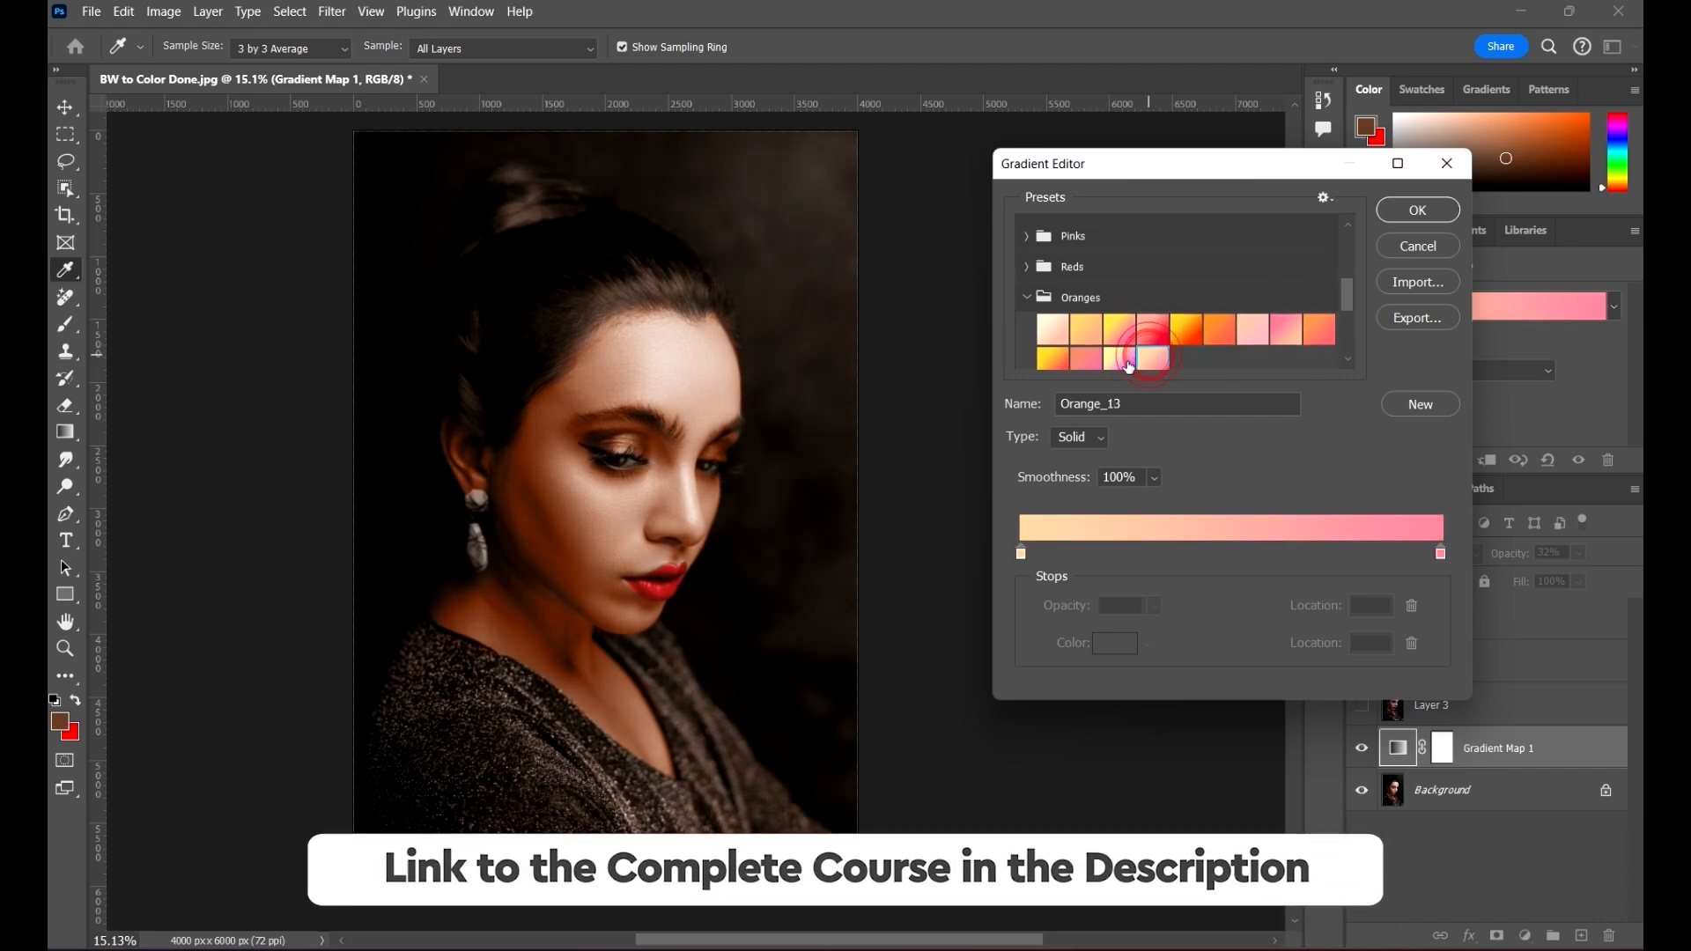
click(1057, 362)
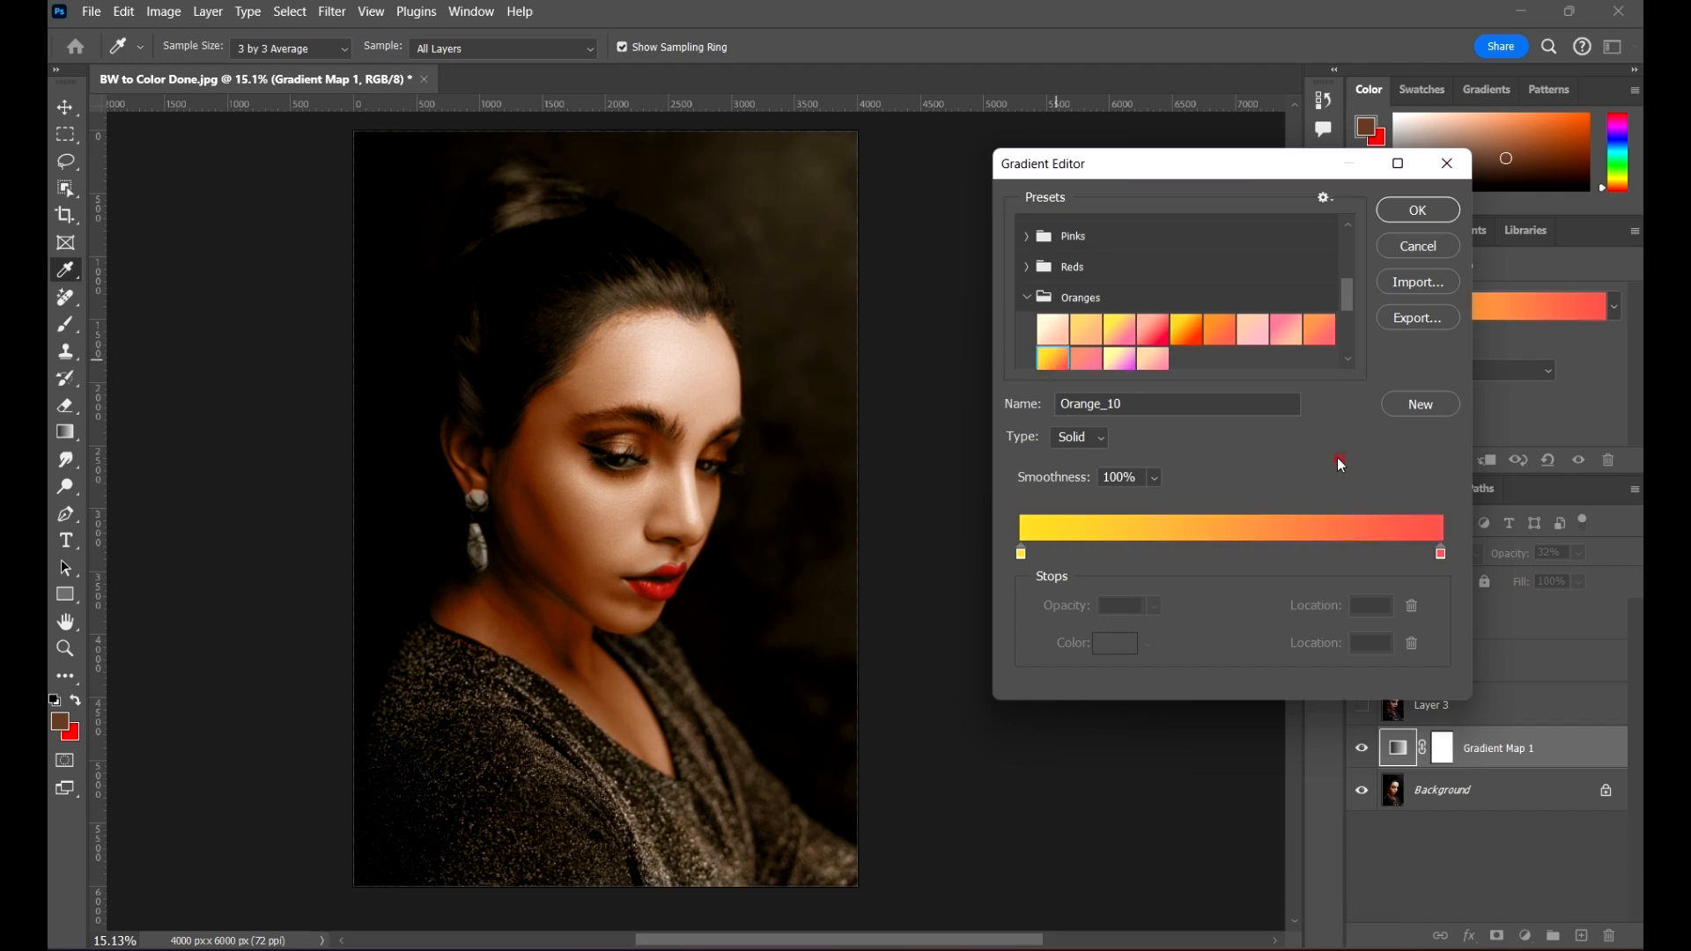
click(1338, 460)
click(1433, 209)
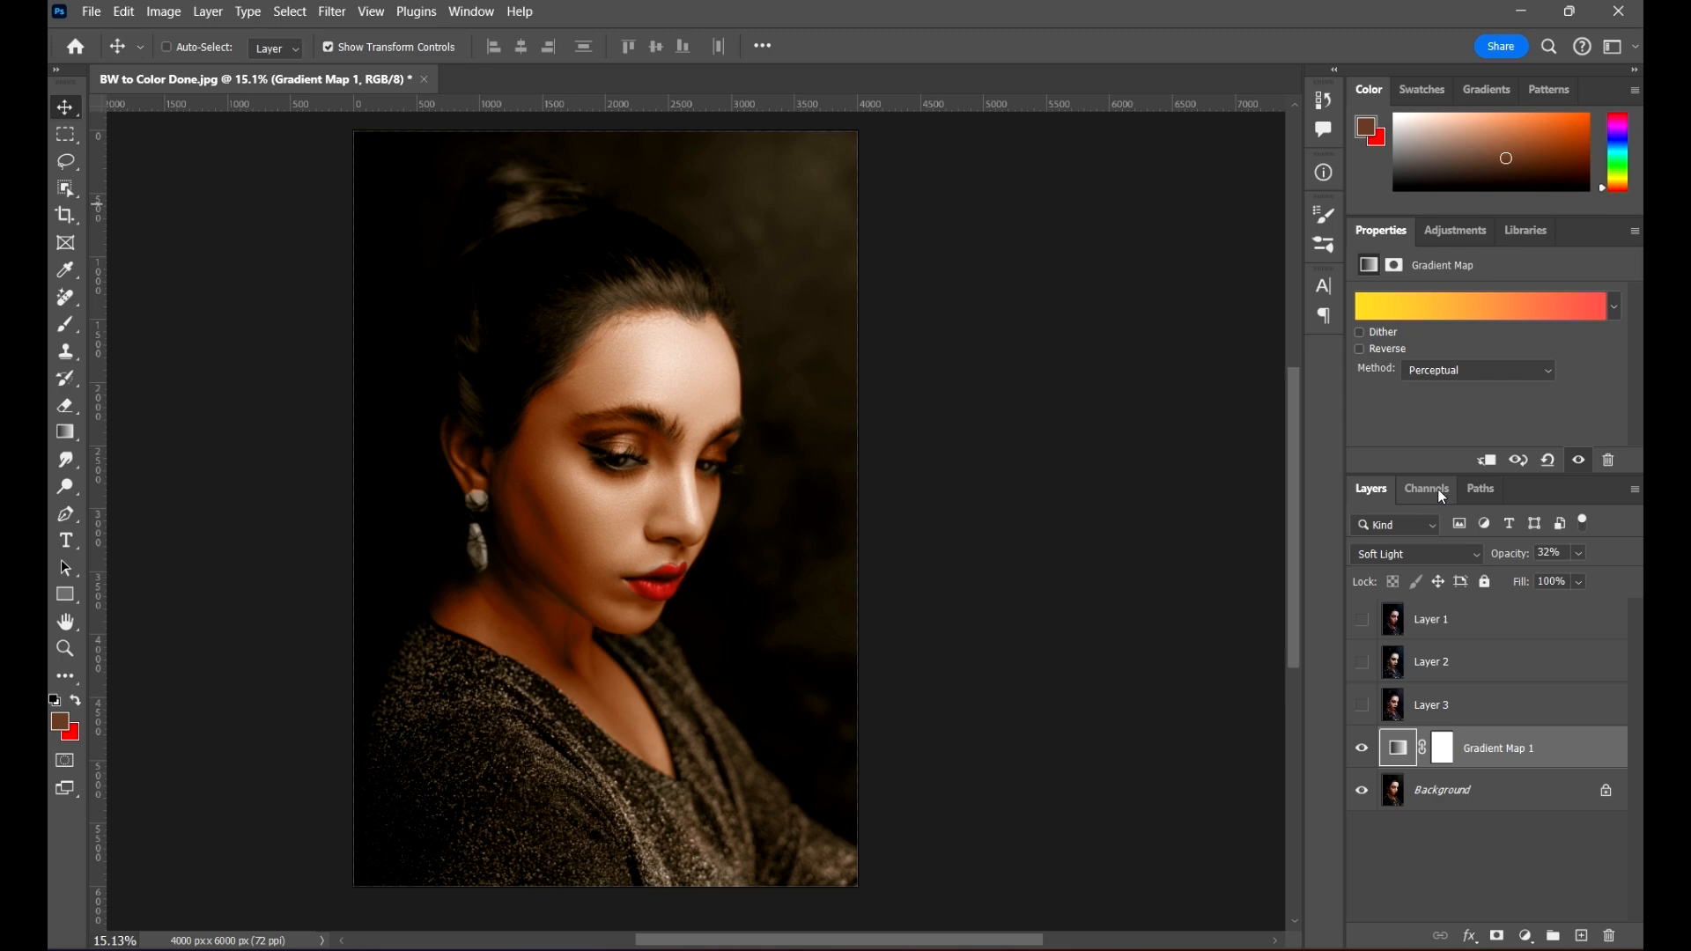
Step: Stamp the orange-toned result into a new layer above Gradient Map 1, and hide it together with the Gradient Map and Background
key(ctrl+shift+alt+e)
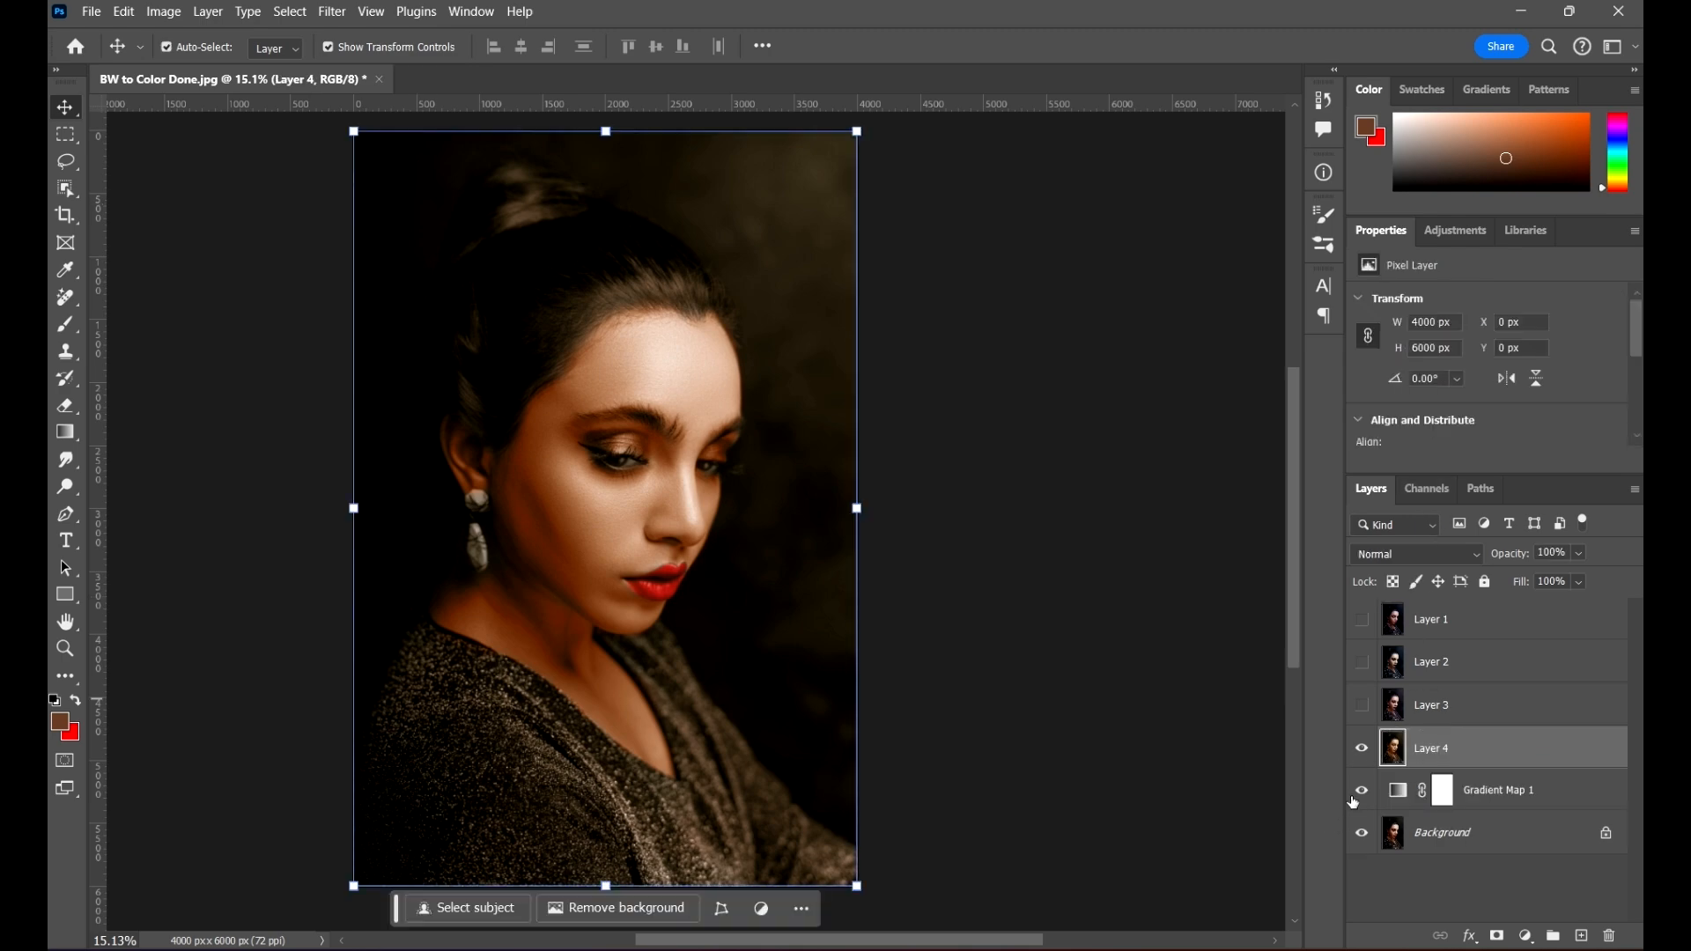
drag(1364, 791, 1366, 831)
click(1362, 748)
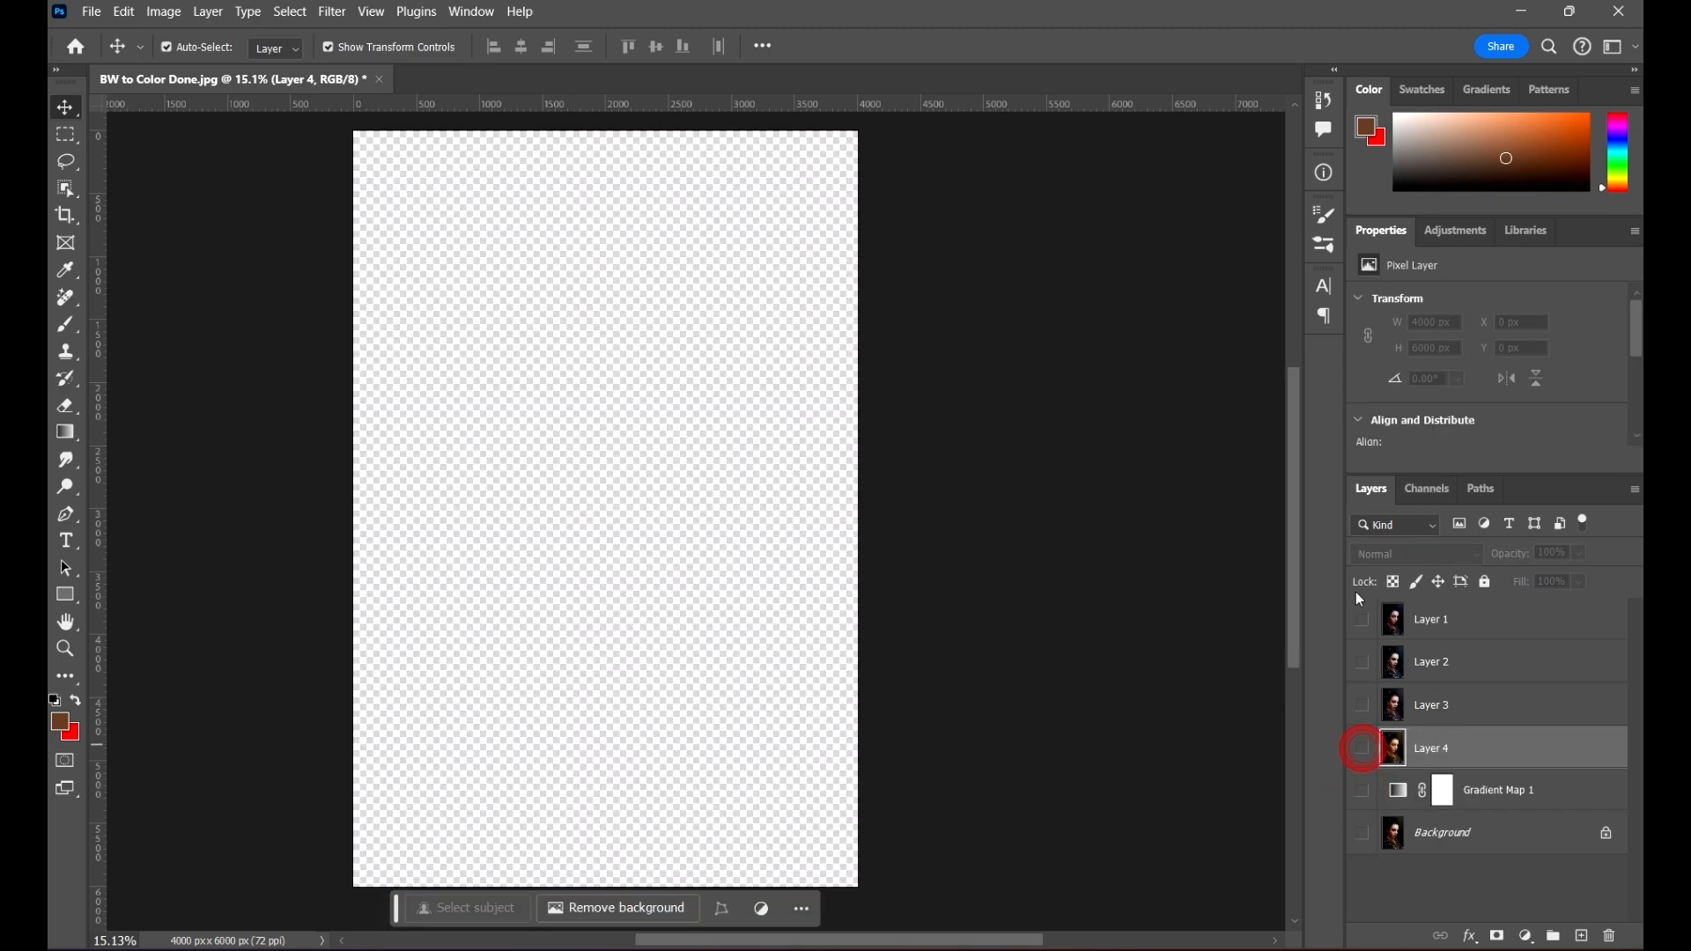
Step: Compare the four stamped looks by showing Layers 1 to 4 and hiding Layers 1, 2 and 3 one after another
click(1361, 611)
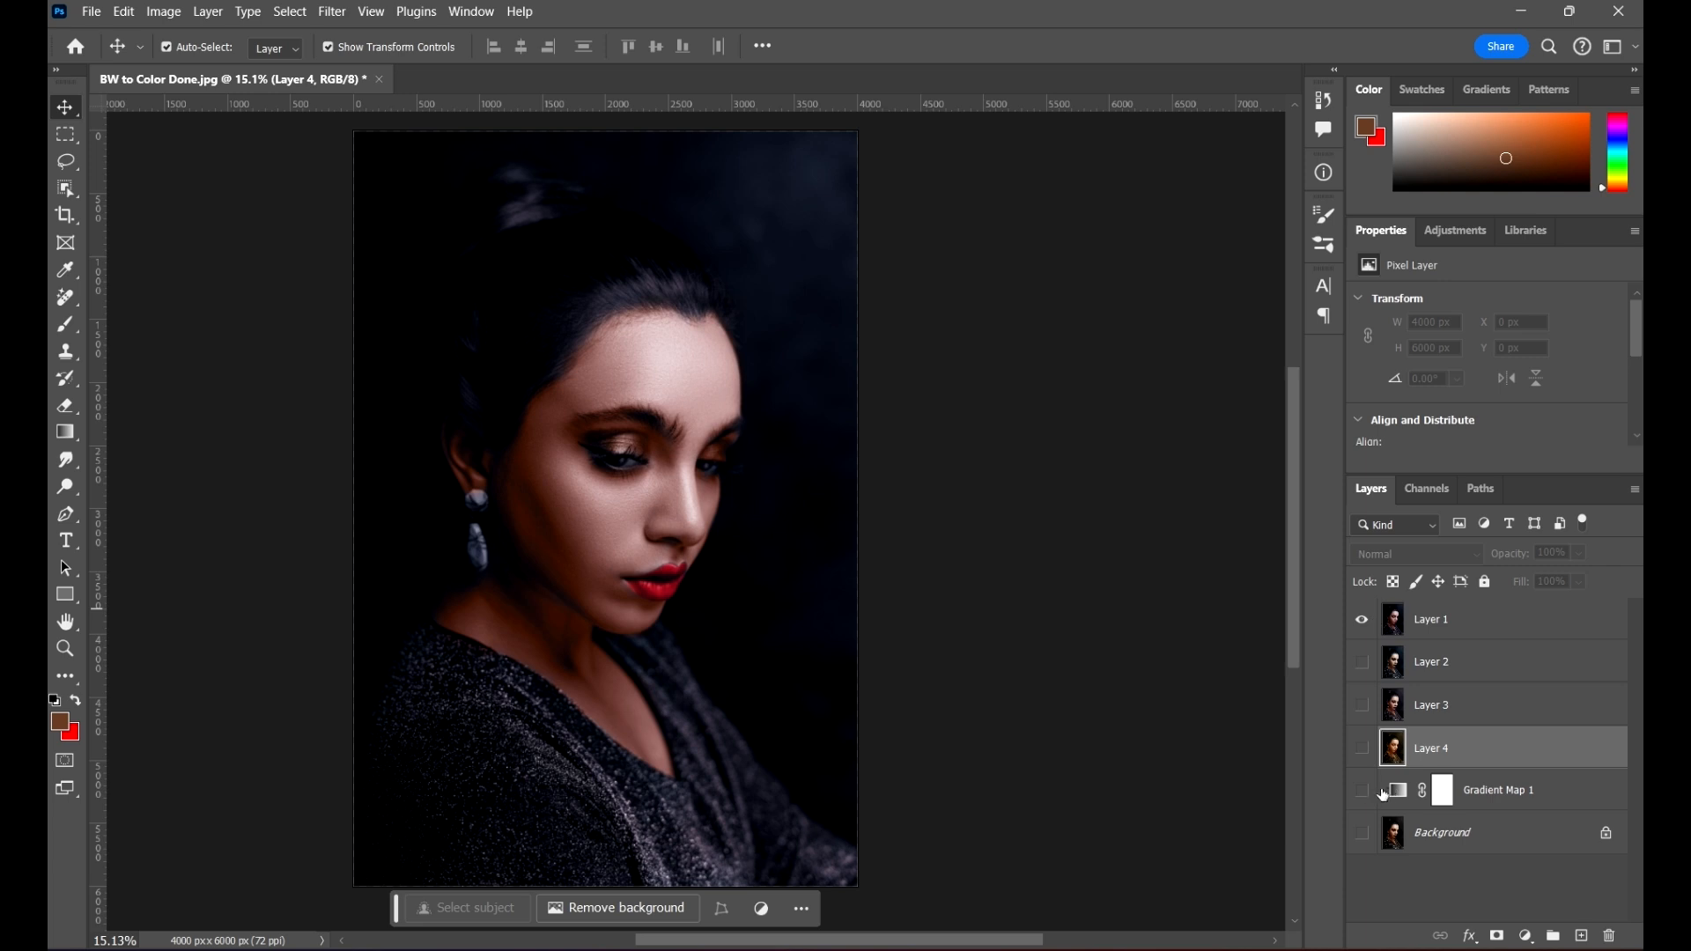
drag(1371, 756, 1350, 648)
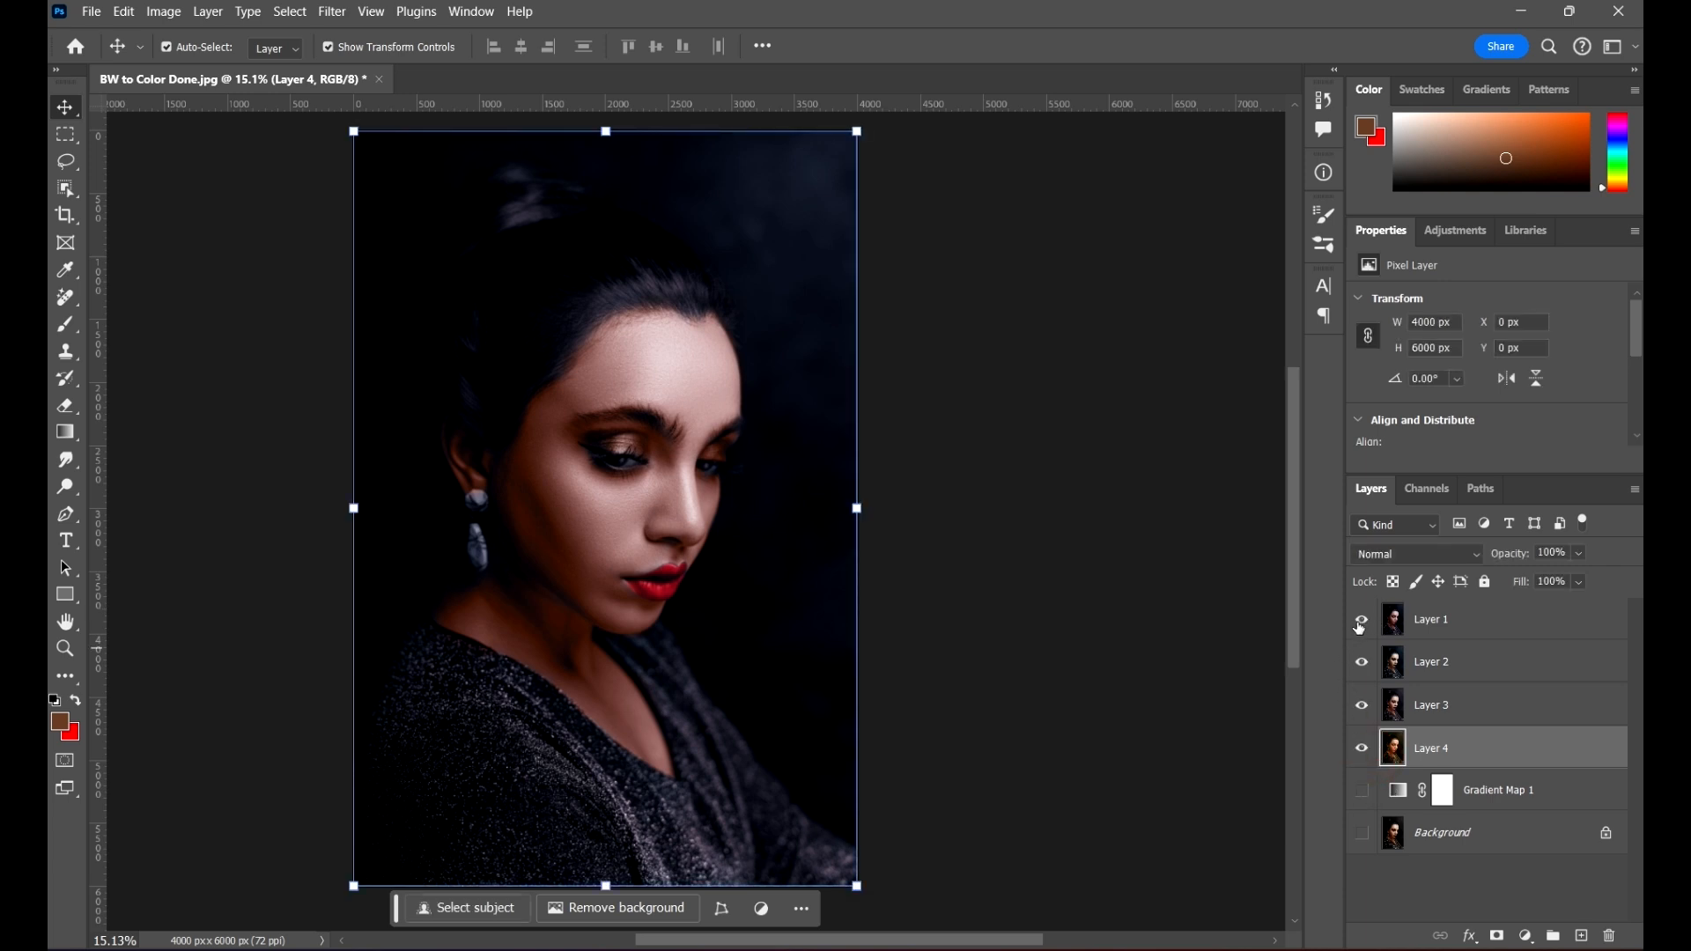
click(1360, 620)
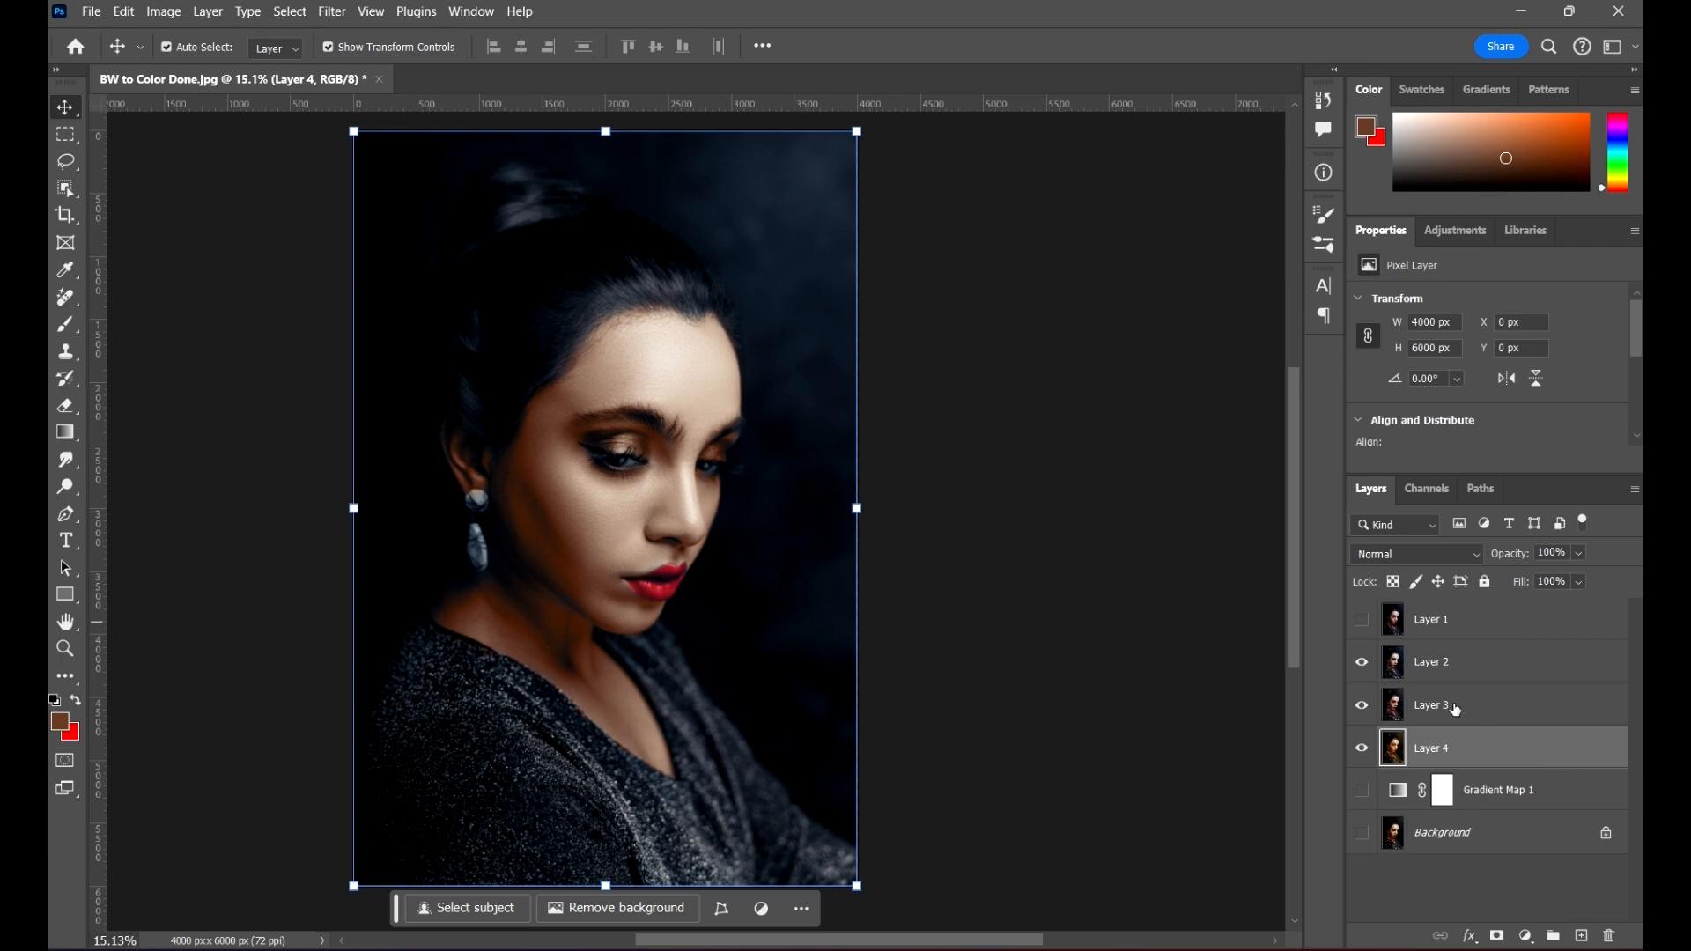
click(1364, 665)
click(1362, 709)
click(1111, 468)
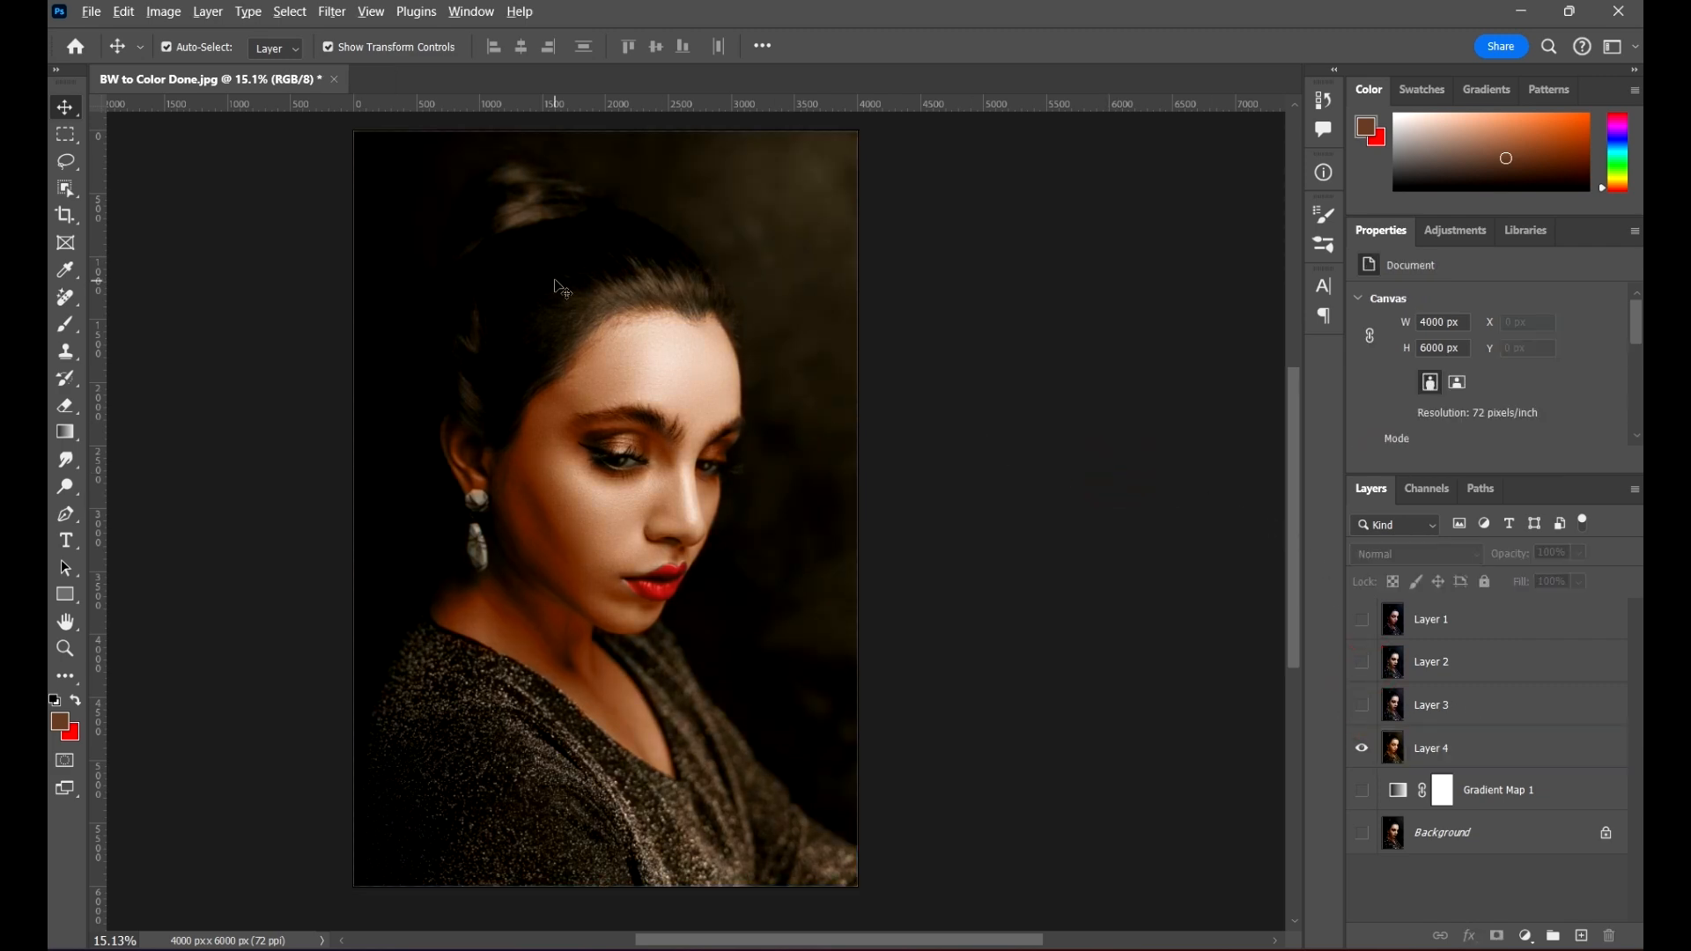
scroll(554, 281, down, 4)
scroll(549, 314, up, 4)
scroll(844, 388, down, 2)
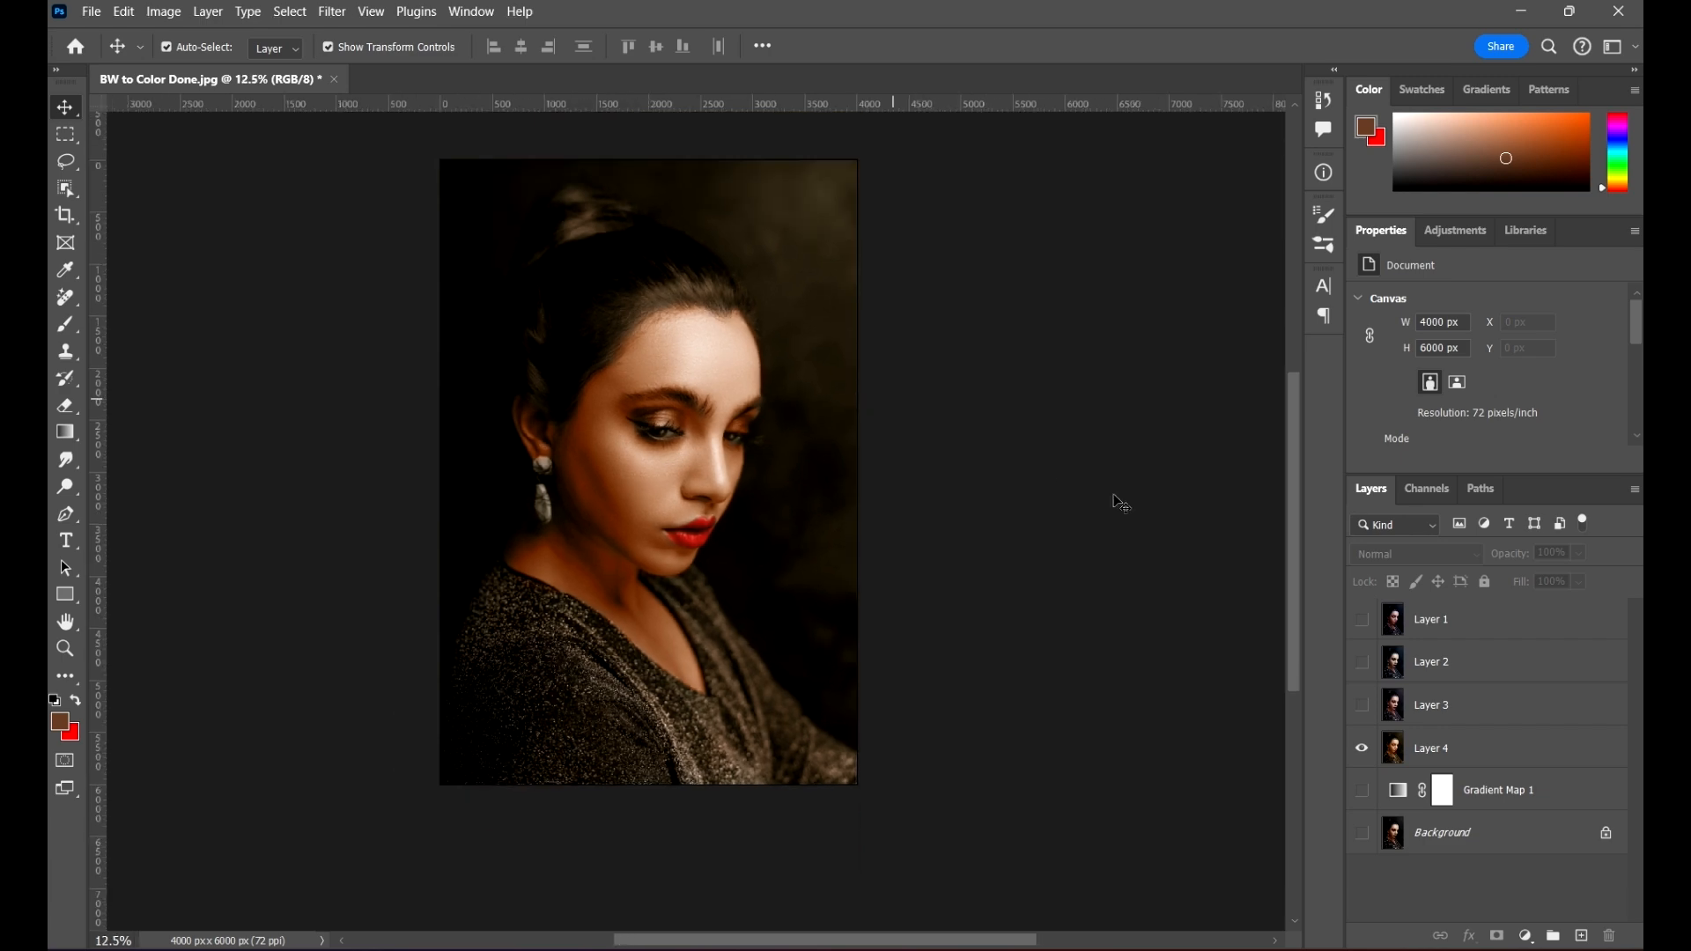
scroll(1268, 705, up, 1)
Step: Hide Layer 4, show Gradient Map 1 and Background again, and open the Gradient Map's gradient for editing
click(1362, 748)
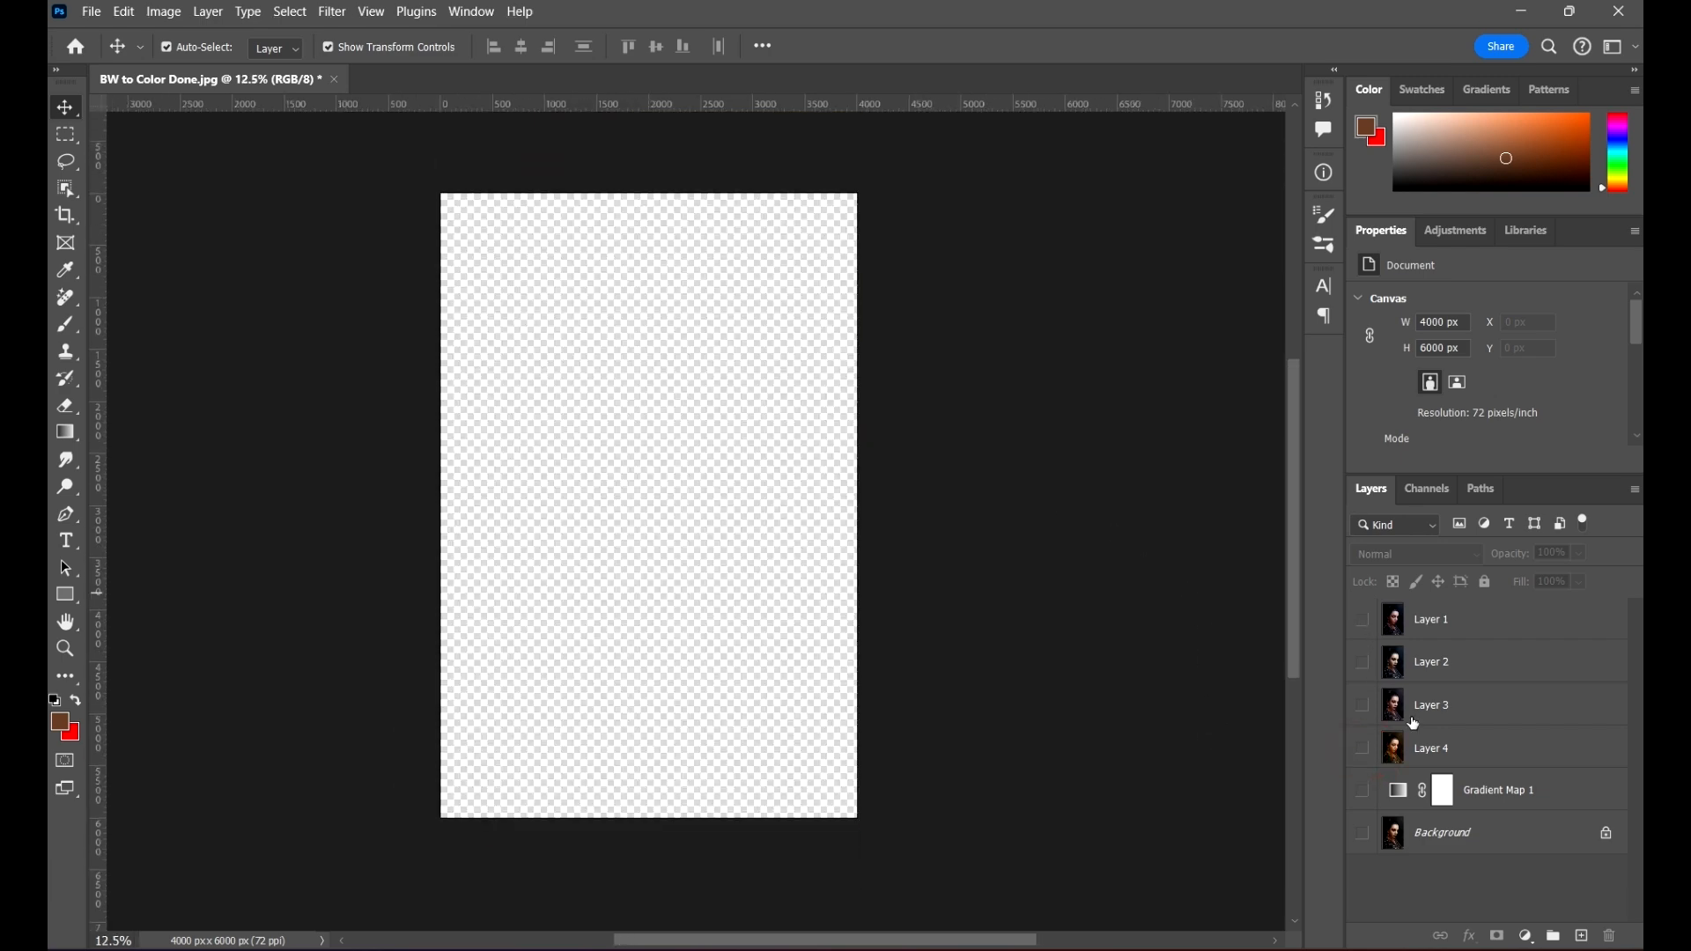
click(1362, 790)
click(1362, 833)
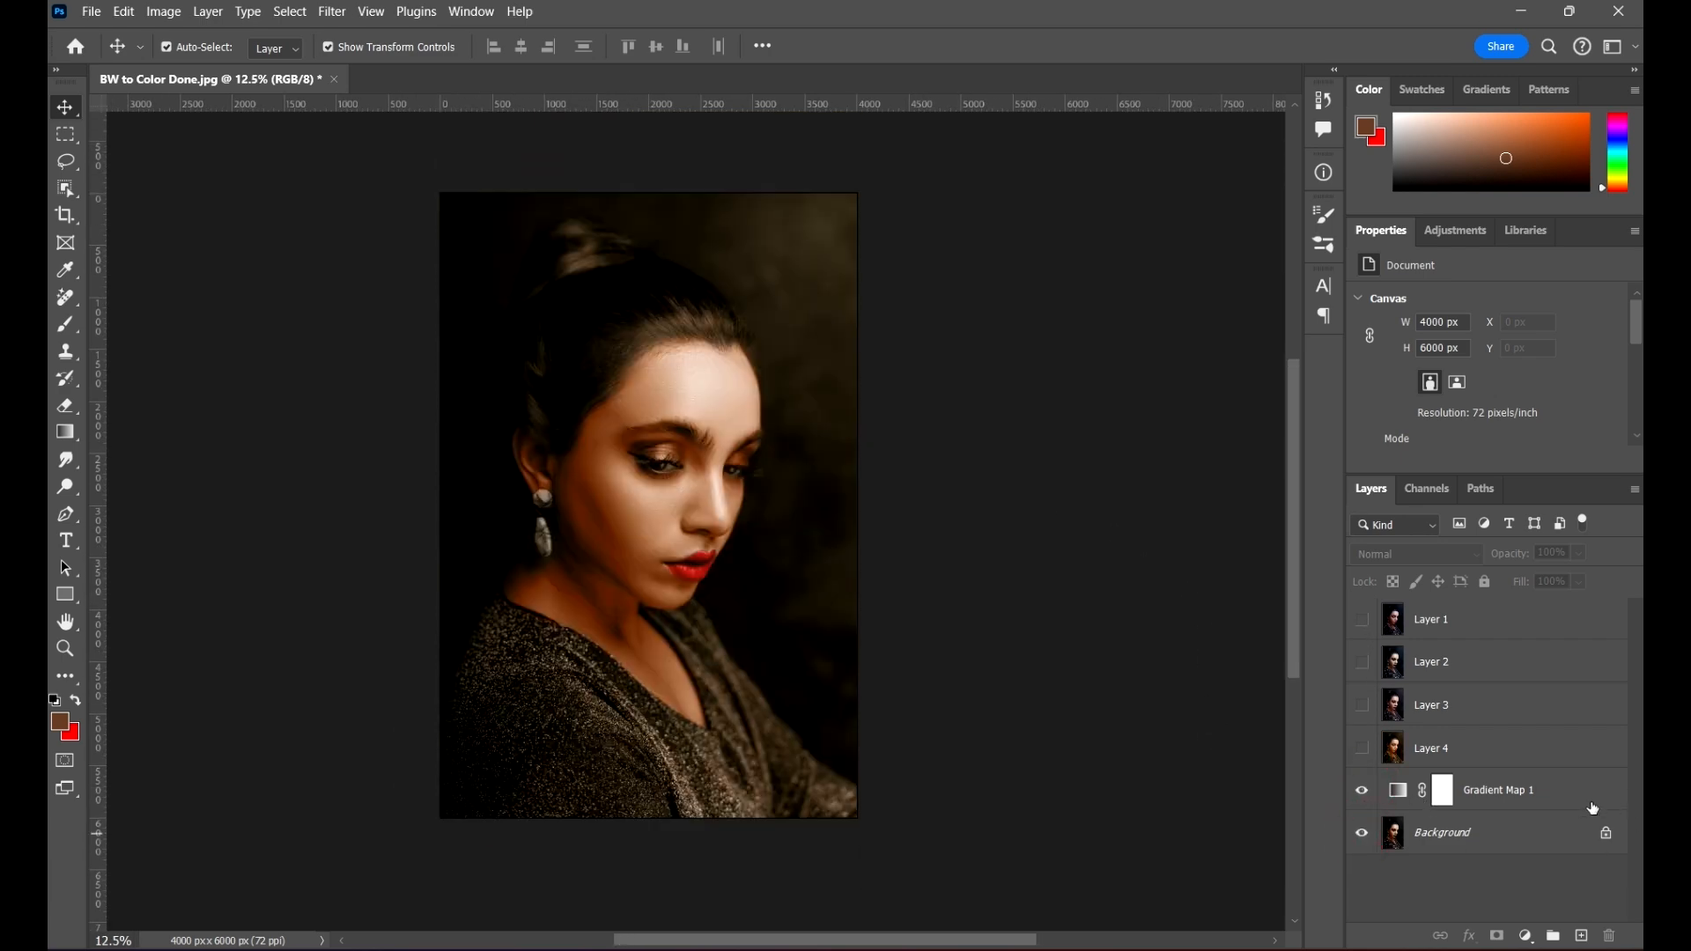
click(1400, 790)
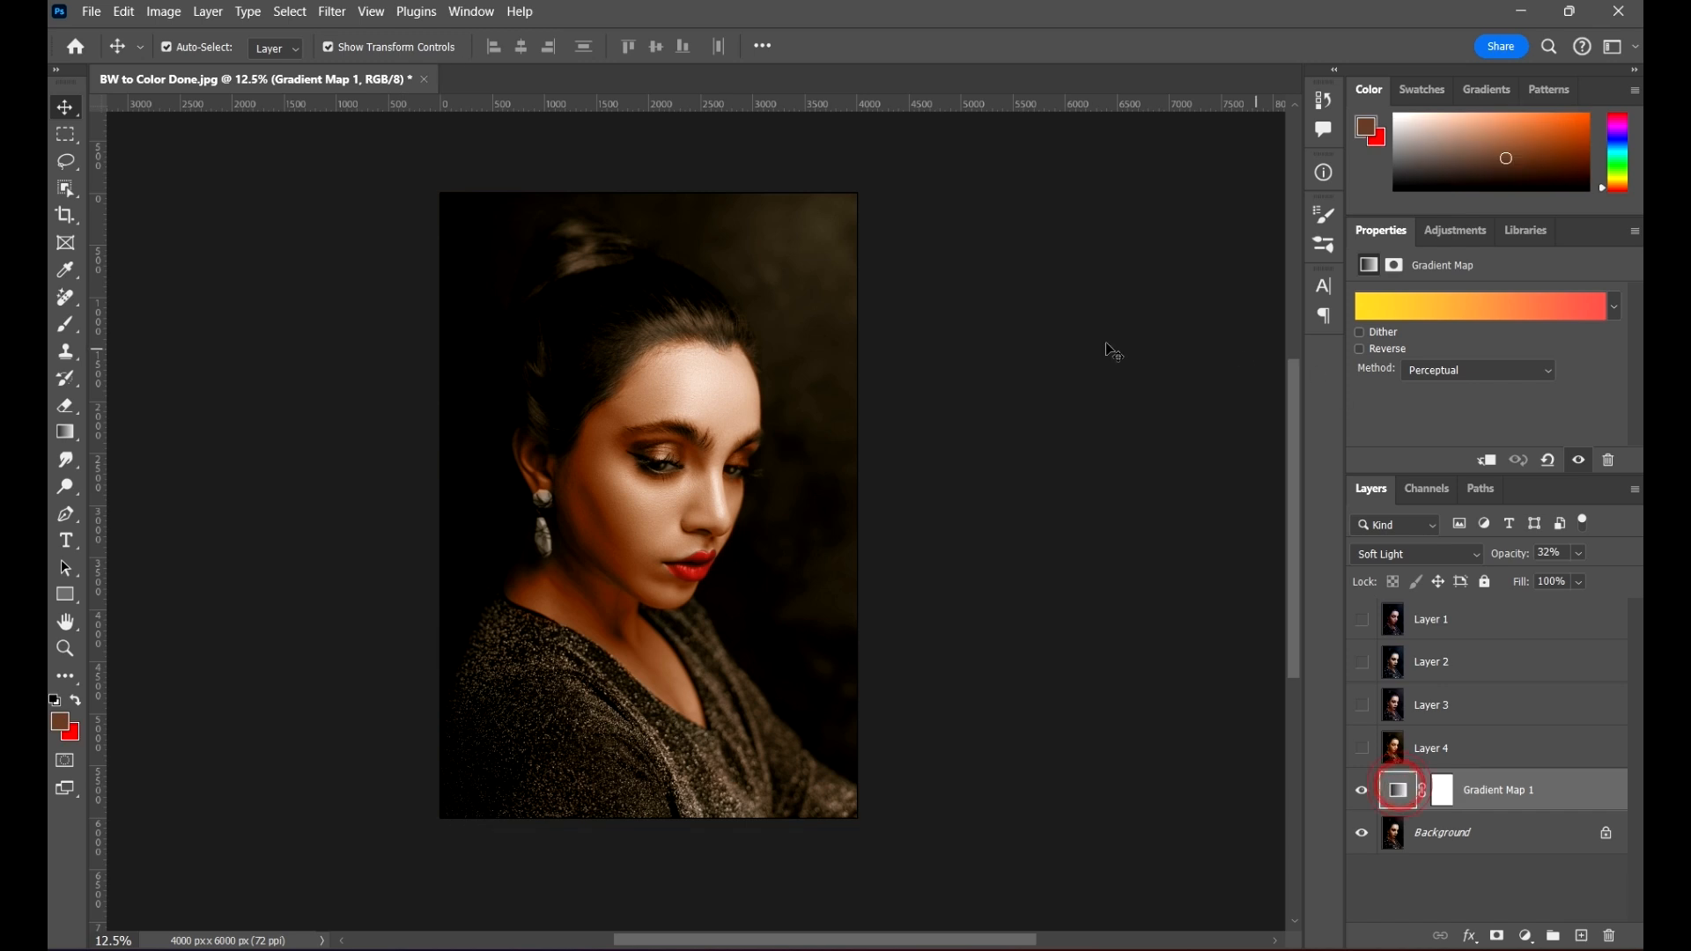
click(1564, 298)
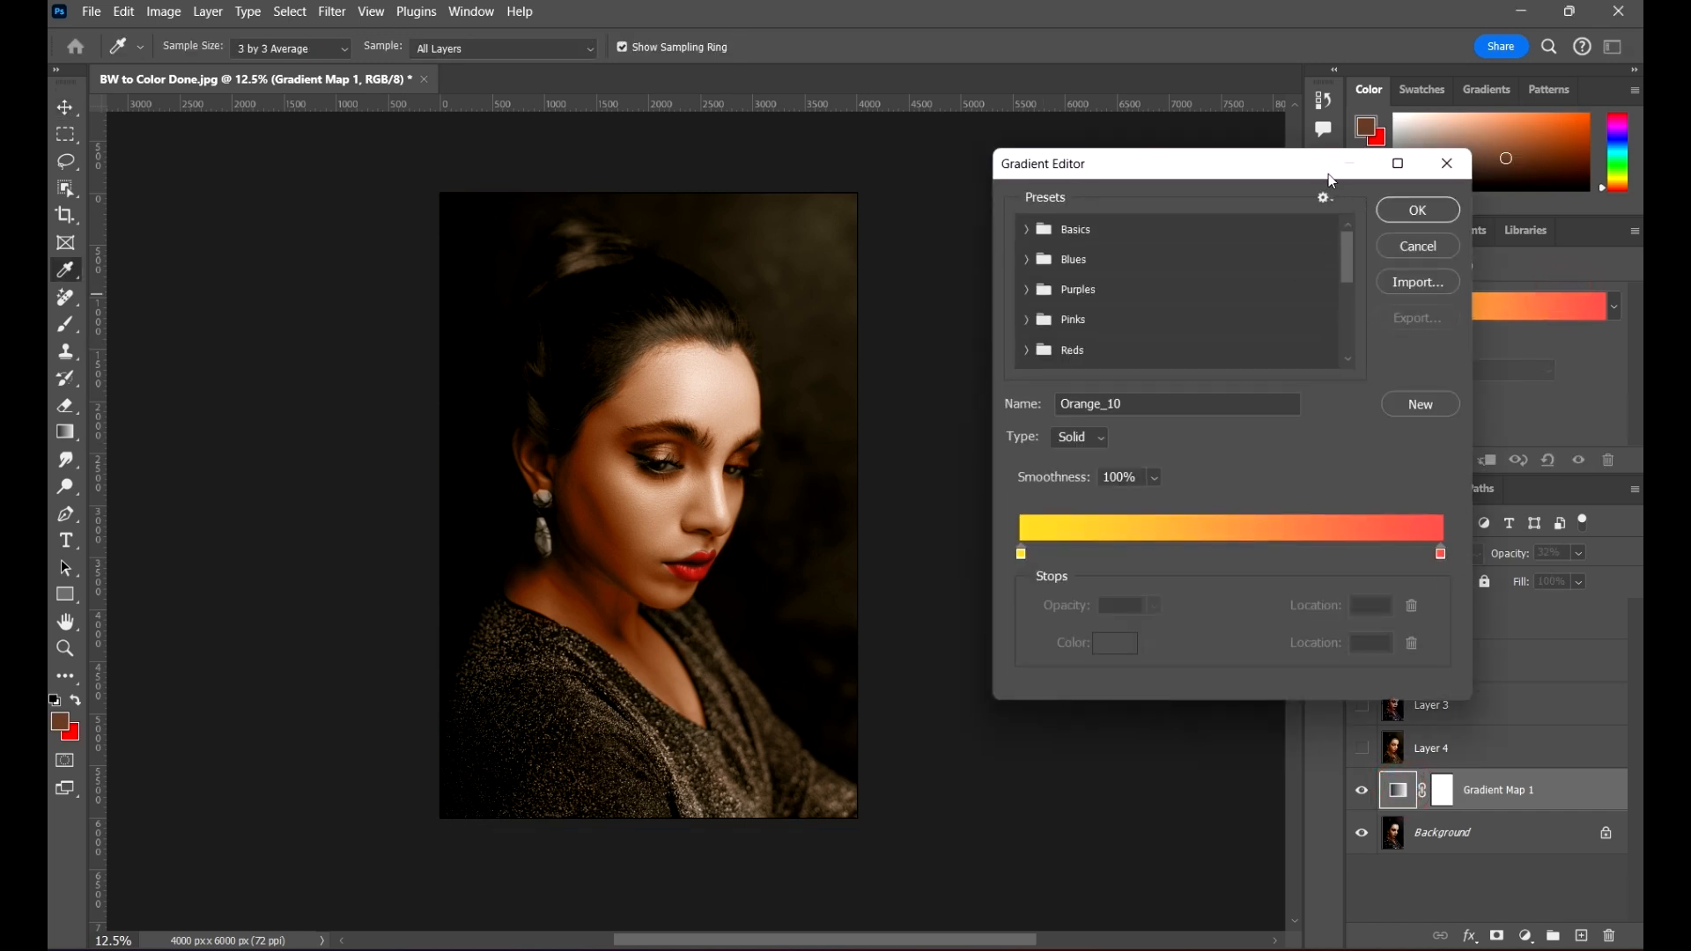
Step: Browse the Cloud and Grays presets and try the dark blue Gray_12 gradient on the portrait
scroll(1126, 326, down, 3)
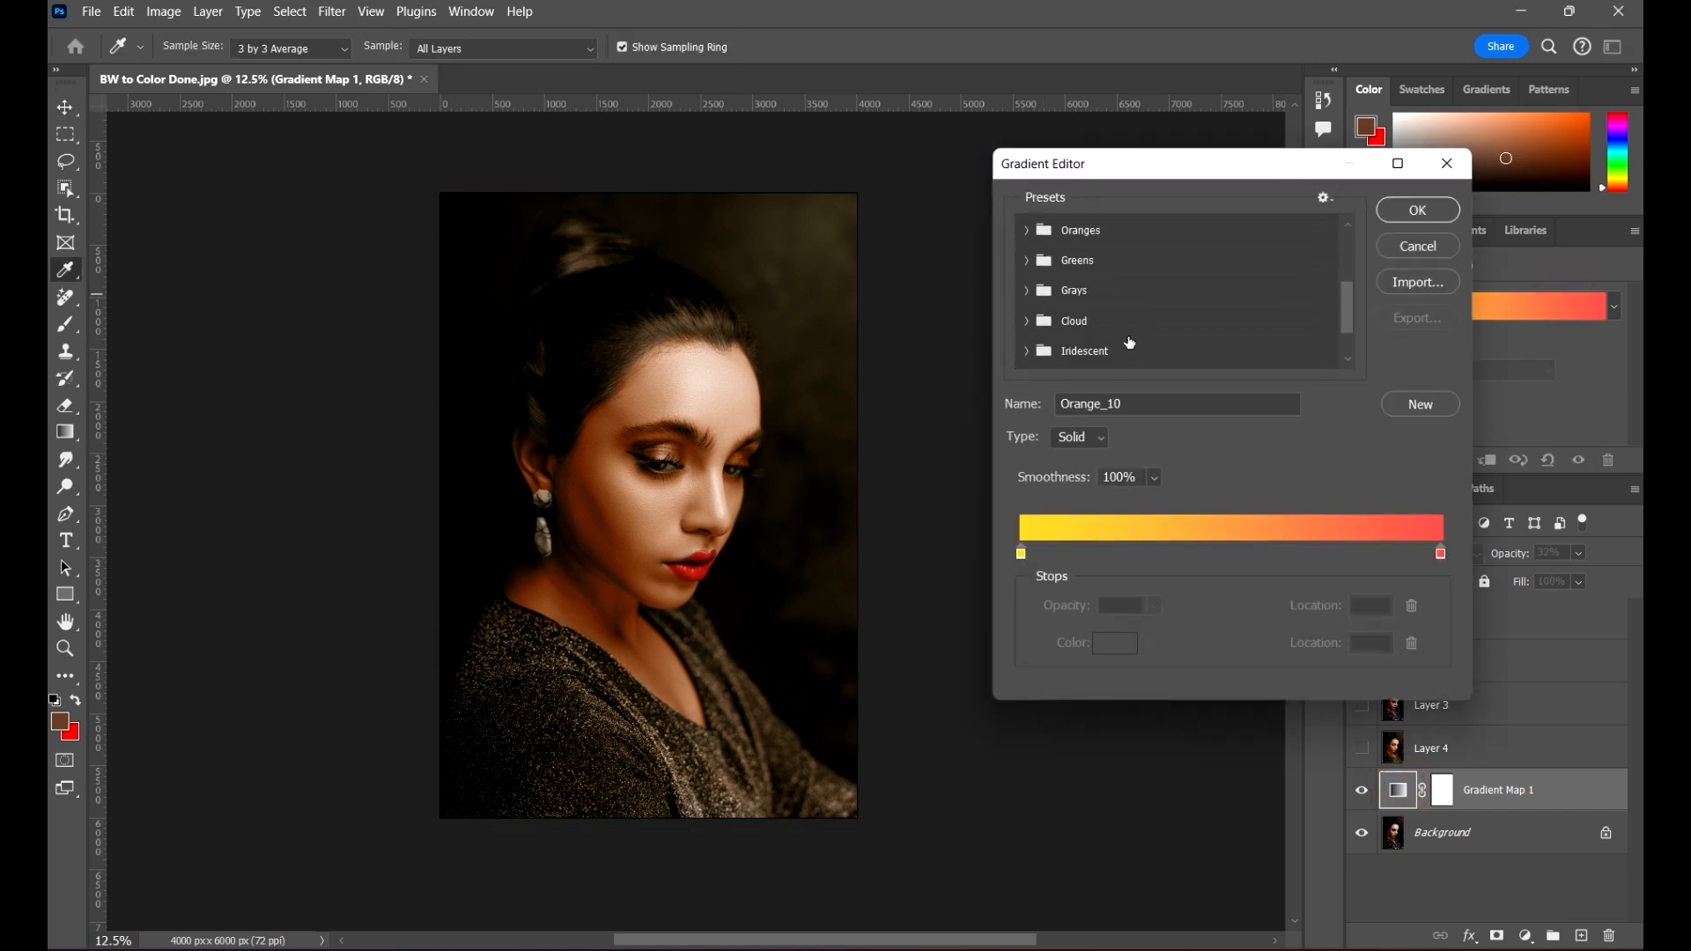
click(1024, 321)
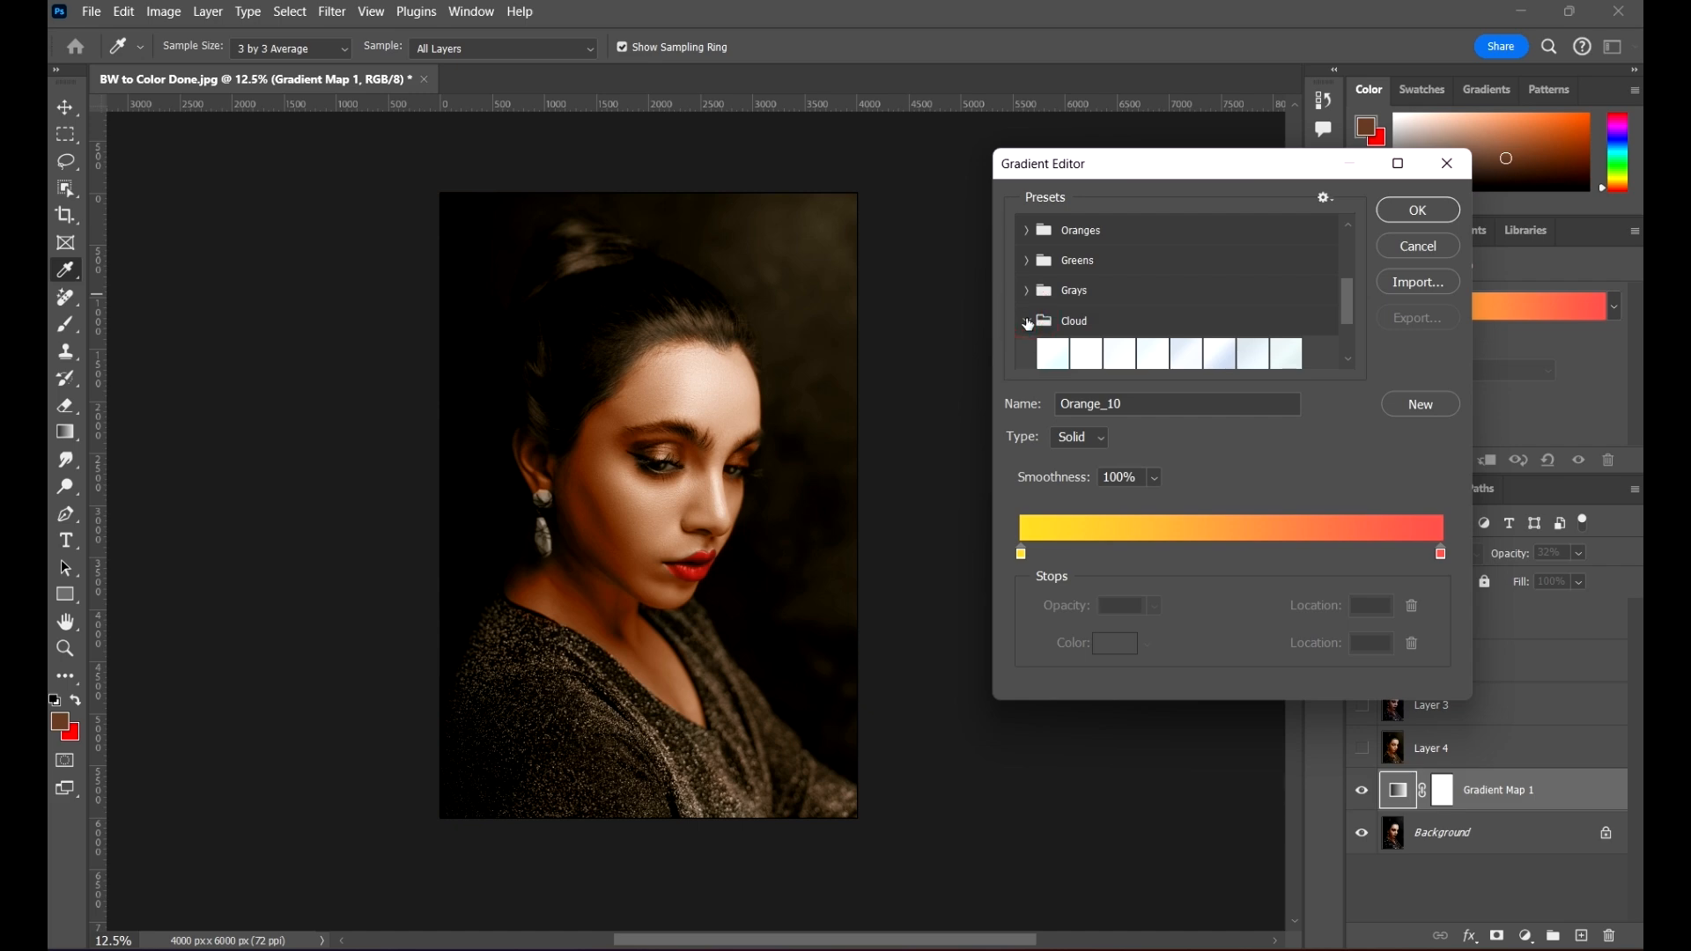
click(1029, 290)
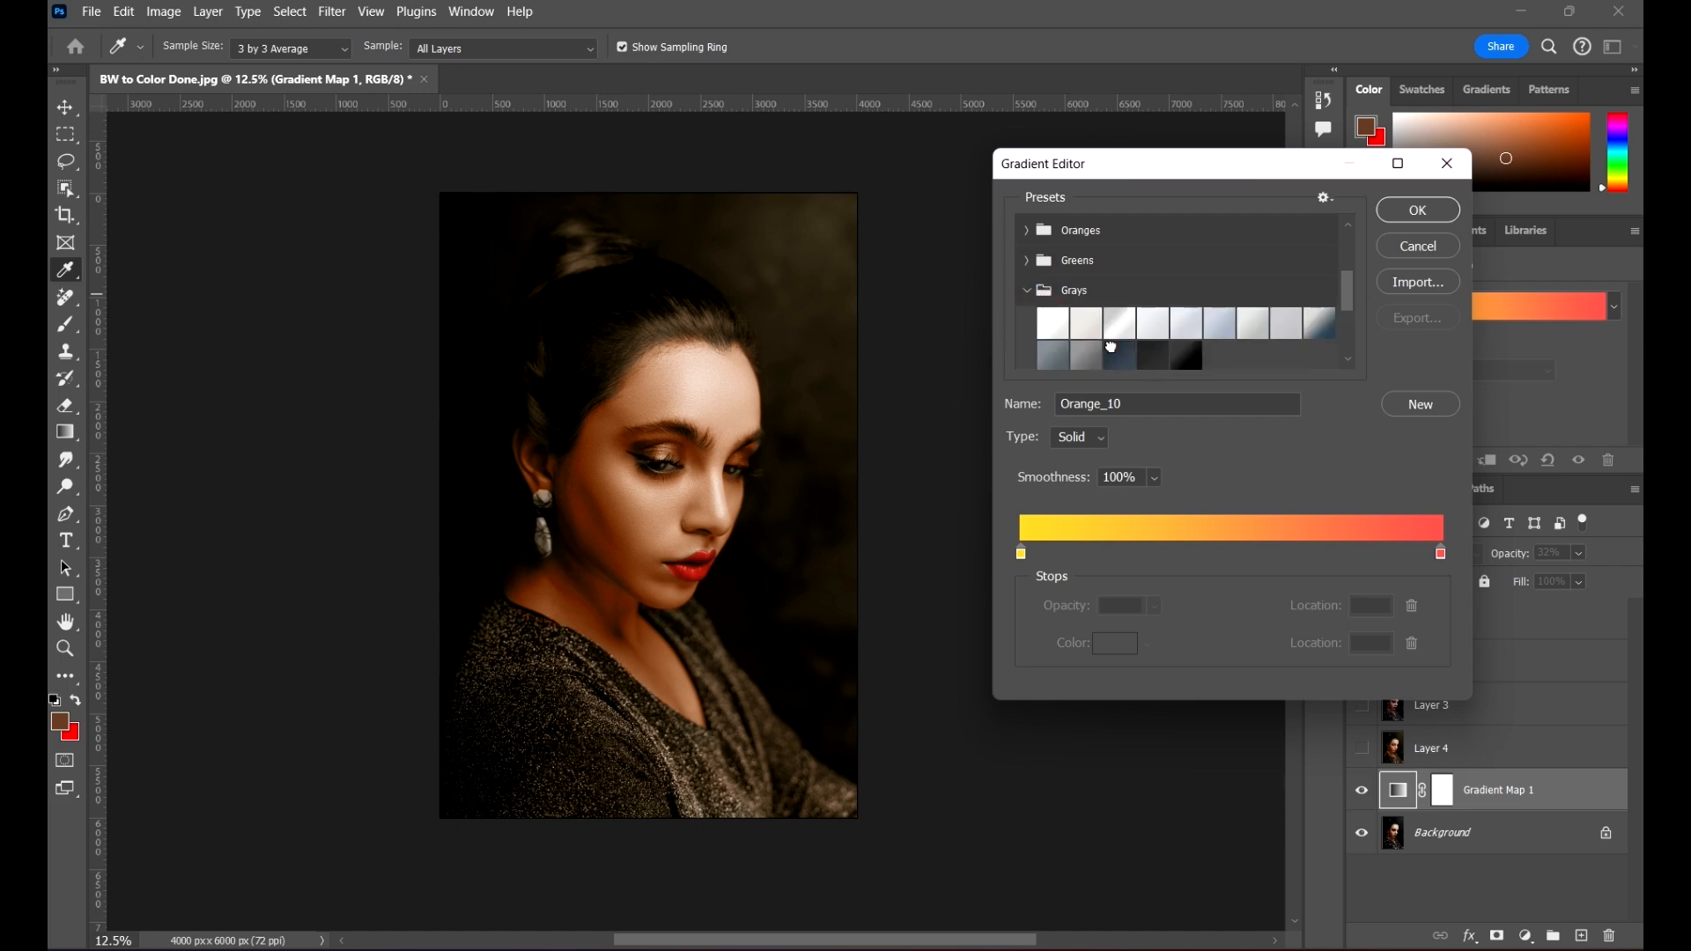
click(1118, 352)
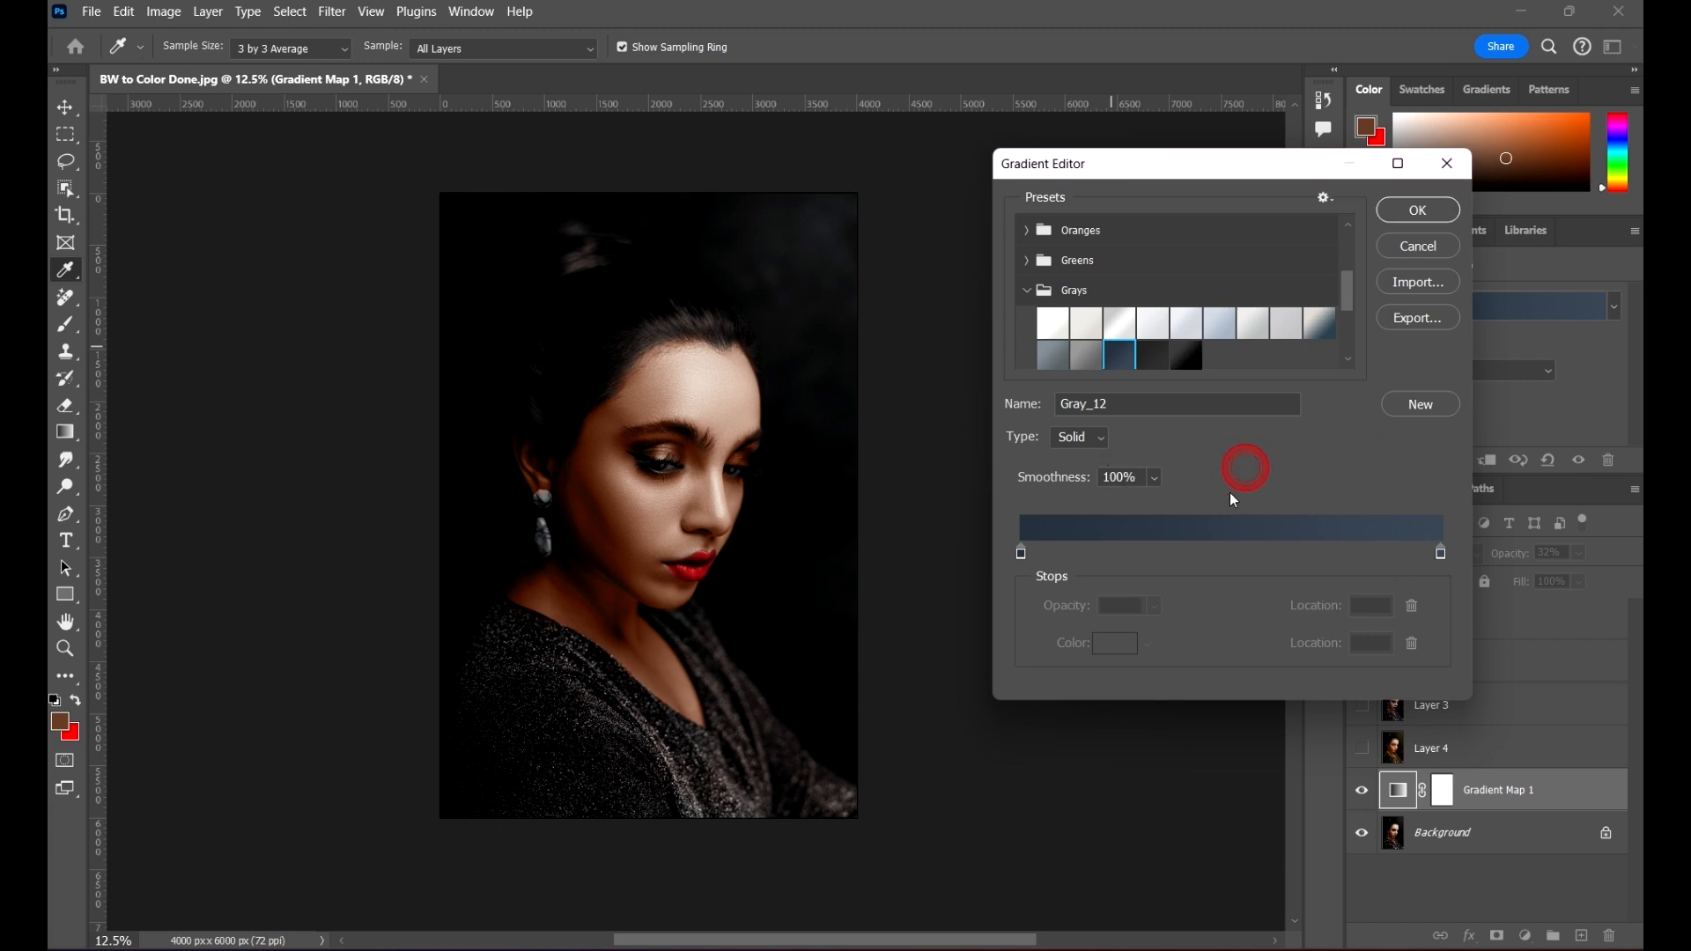
Step: Change the Gradient Map's gradient type to Noise with a roughness of 8%, and apply the resulting purple to blue blend
drag(1248, 153, 1162, 133)
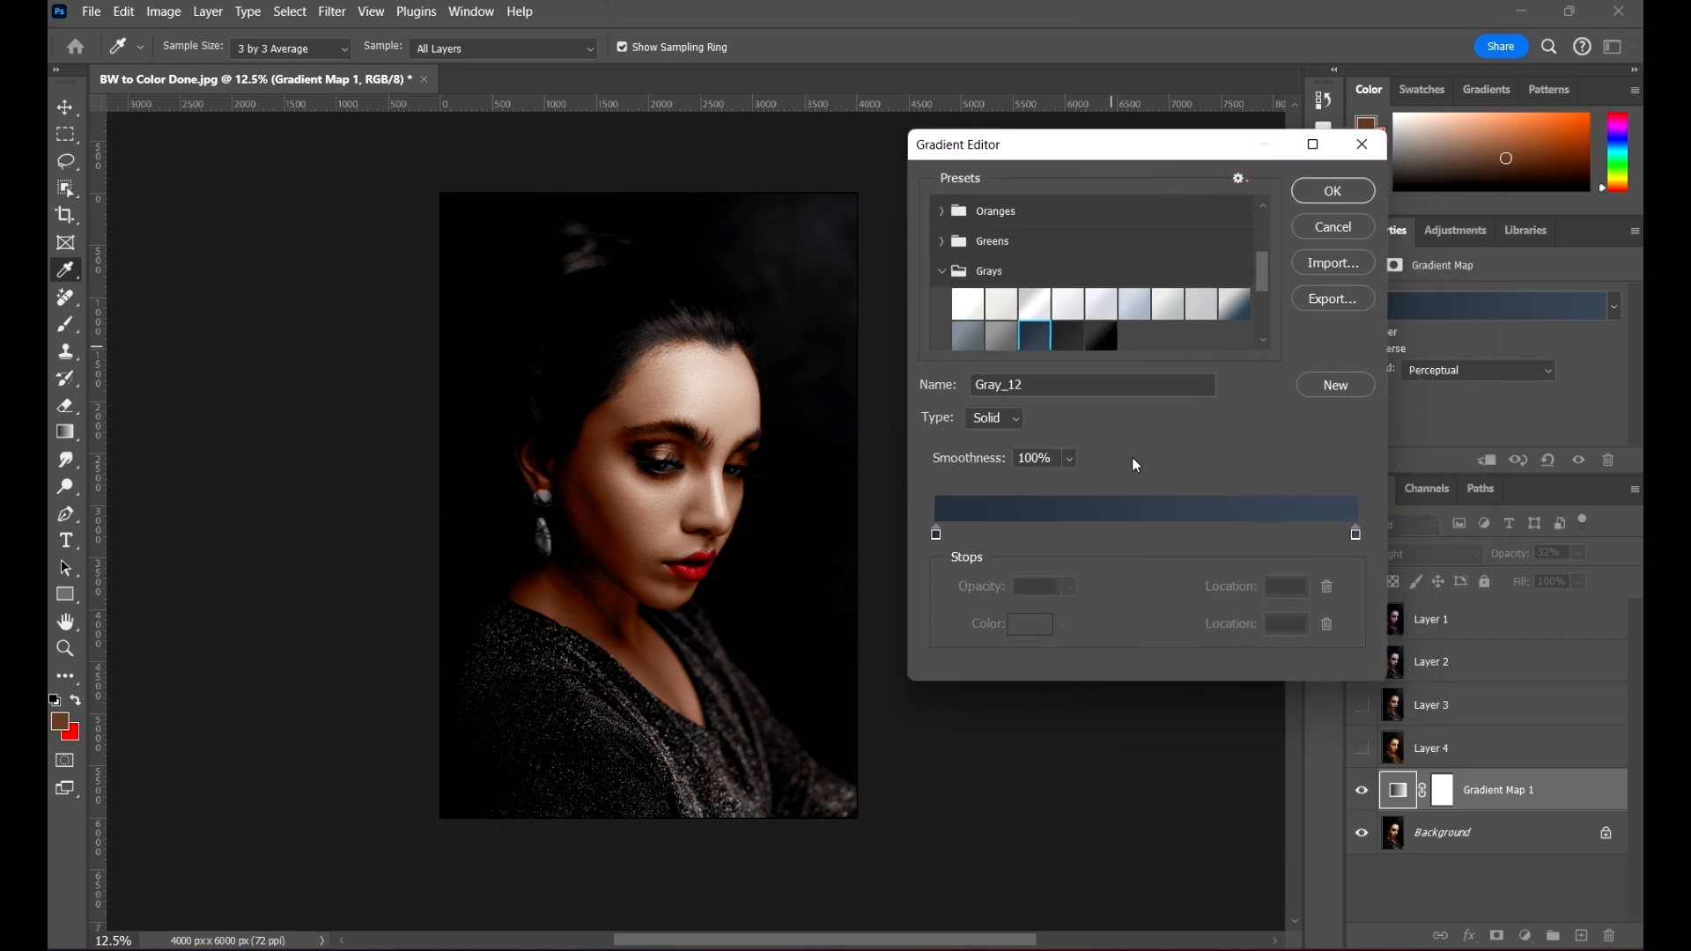
click(992, 418)
click(1004, 460)
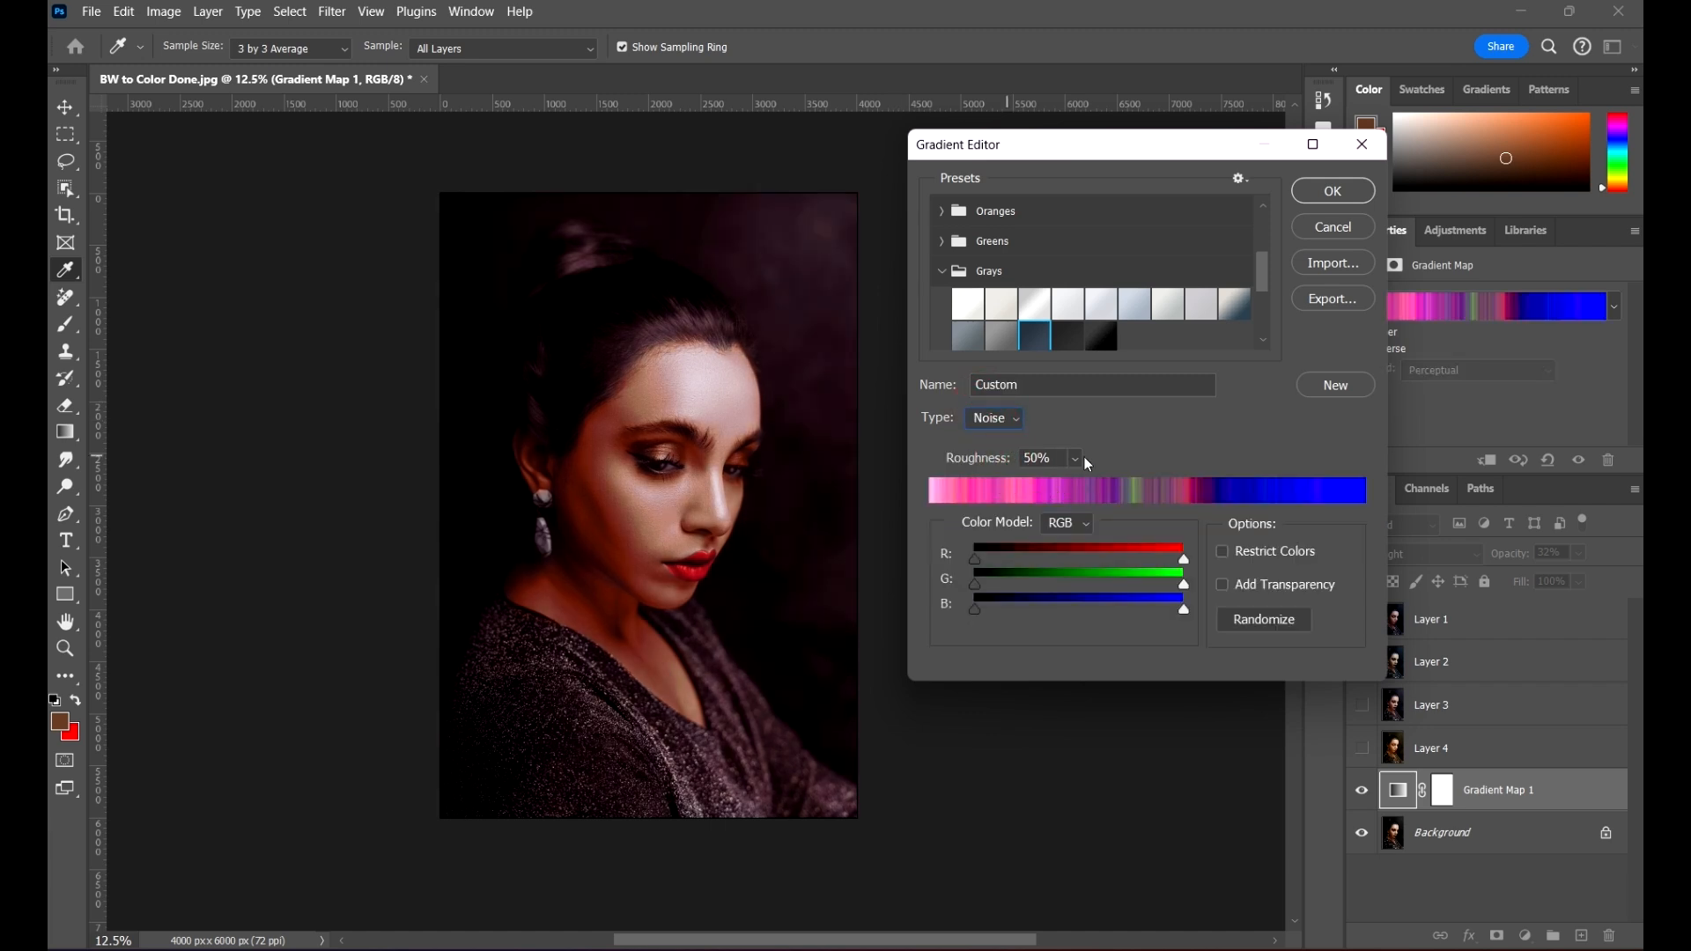
click(1034, 454)
text(8)
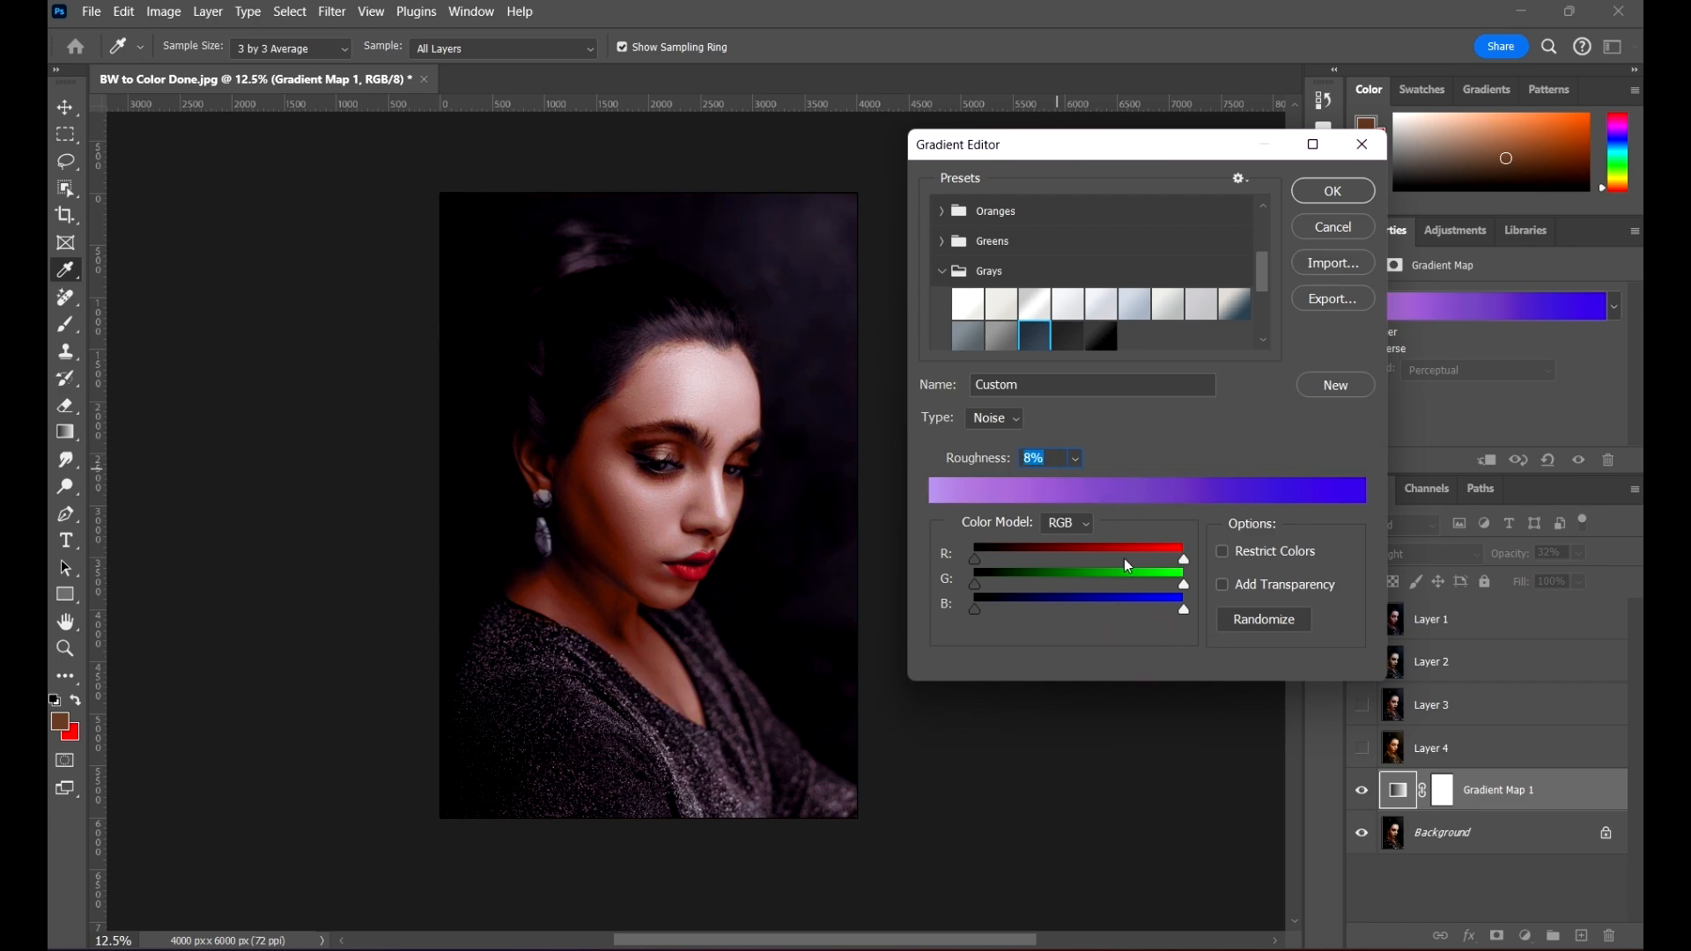
click(1321, 190)
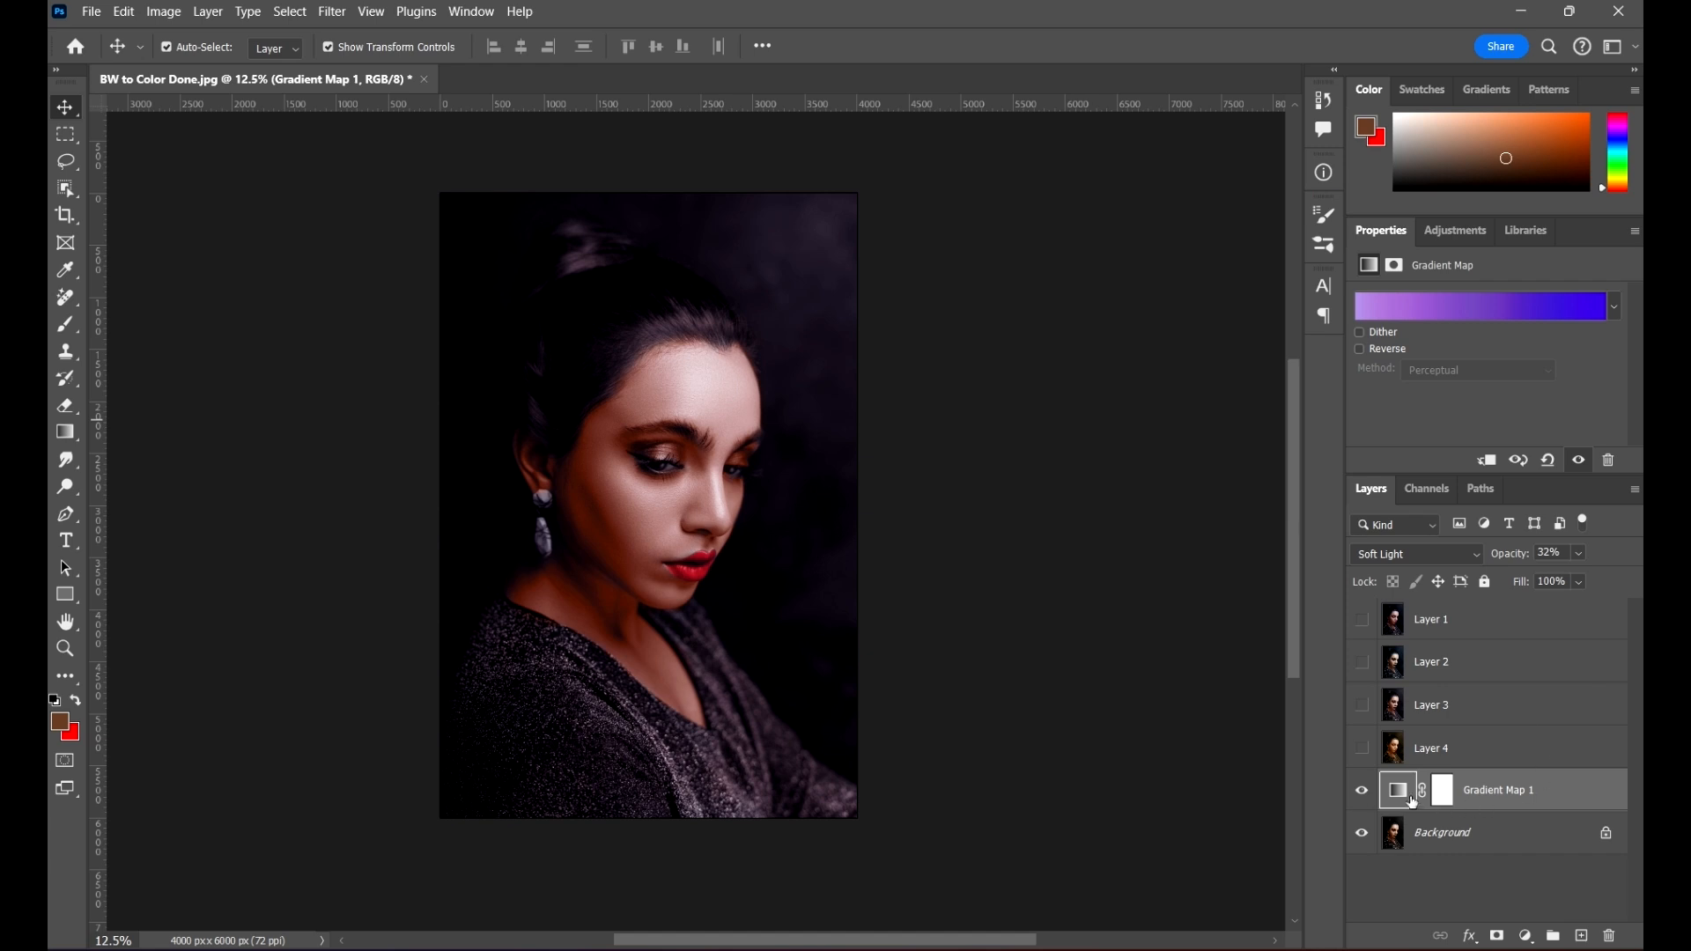
Step: Stamp the visible purple to blue look onto a new layer, compare it with Layers 1 and 4, and hide it
key(ctrl)
key(ctrl+alt+shift+e)
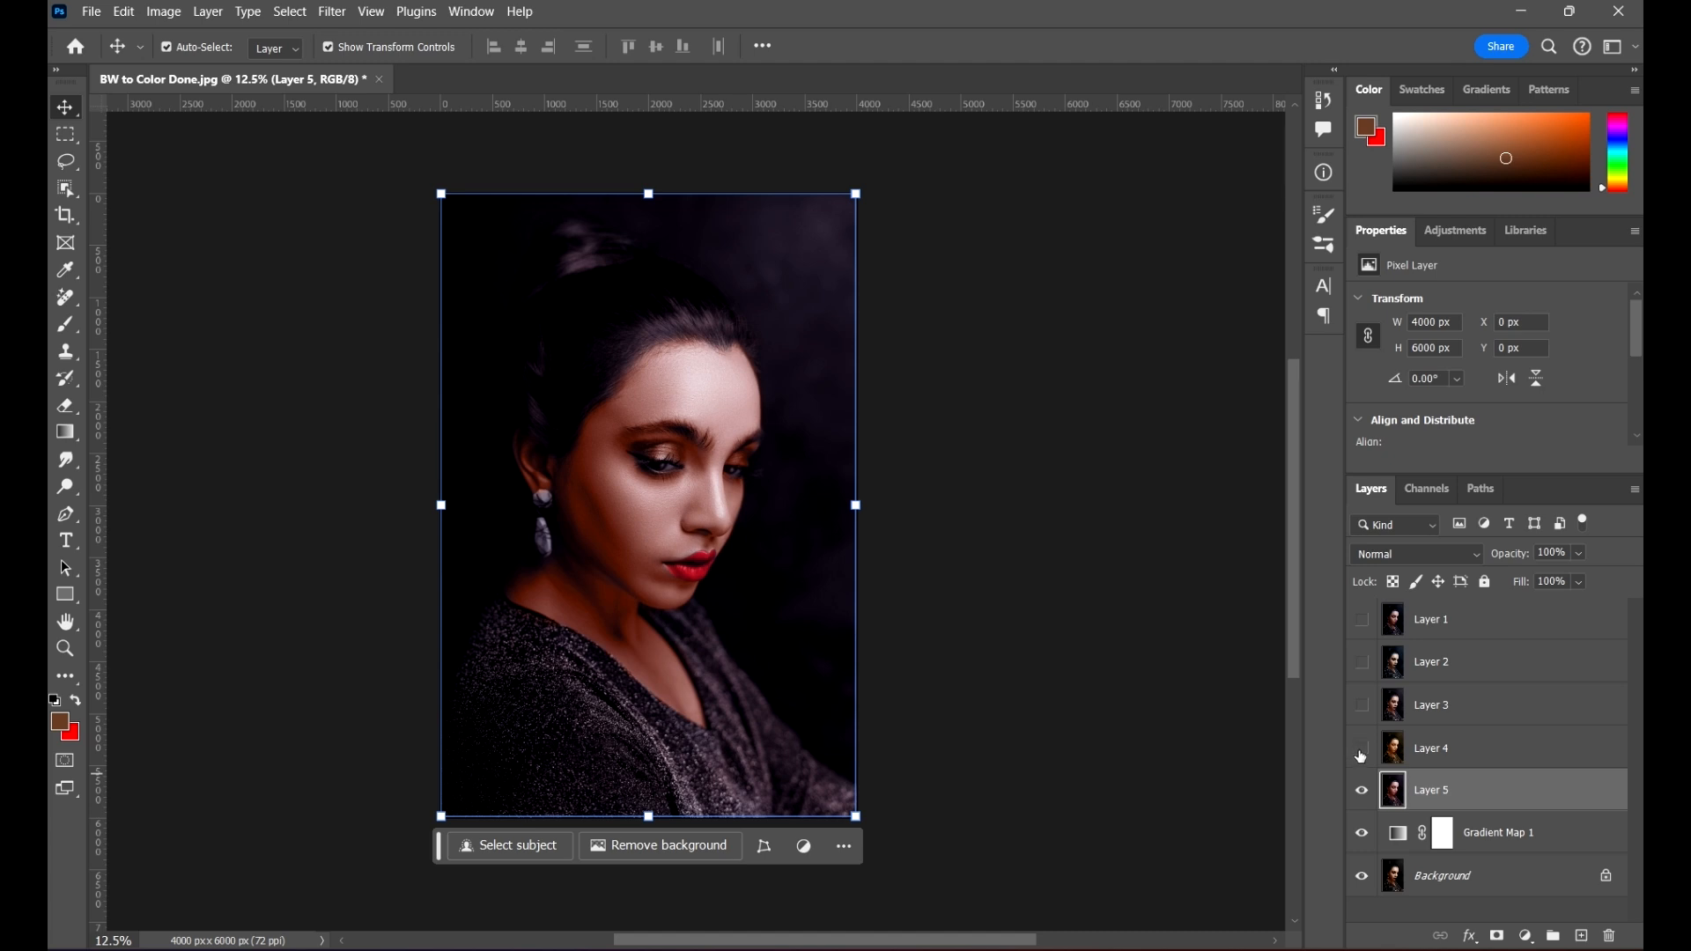
click(1362, 791)
click(1361, 792)
click(1362, 620)
click(1362, 749)
click(1362, 748)
click(1362, 791)
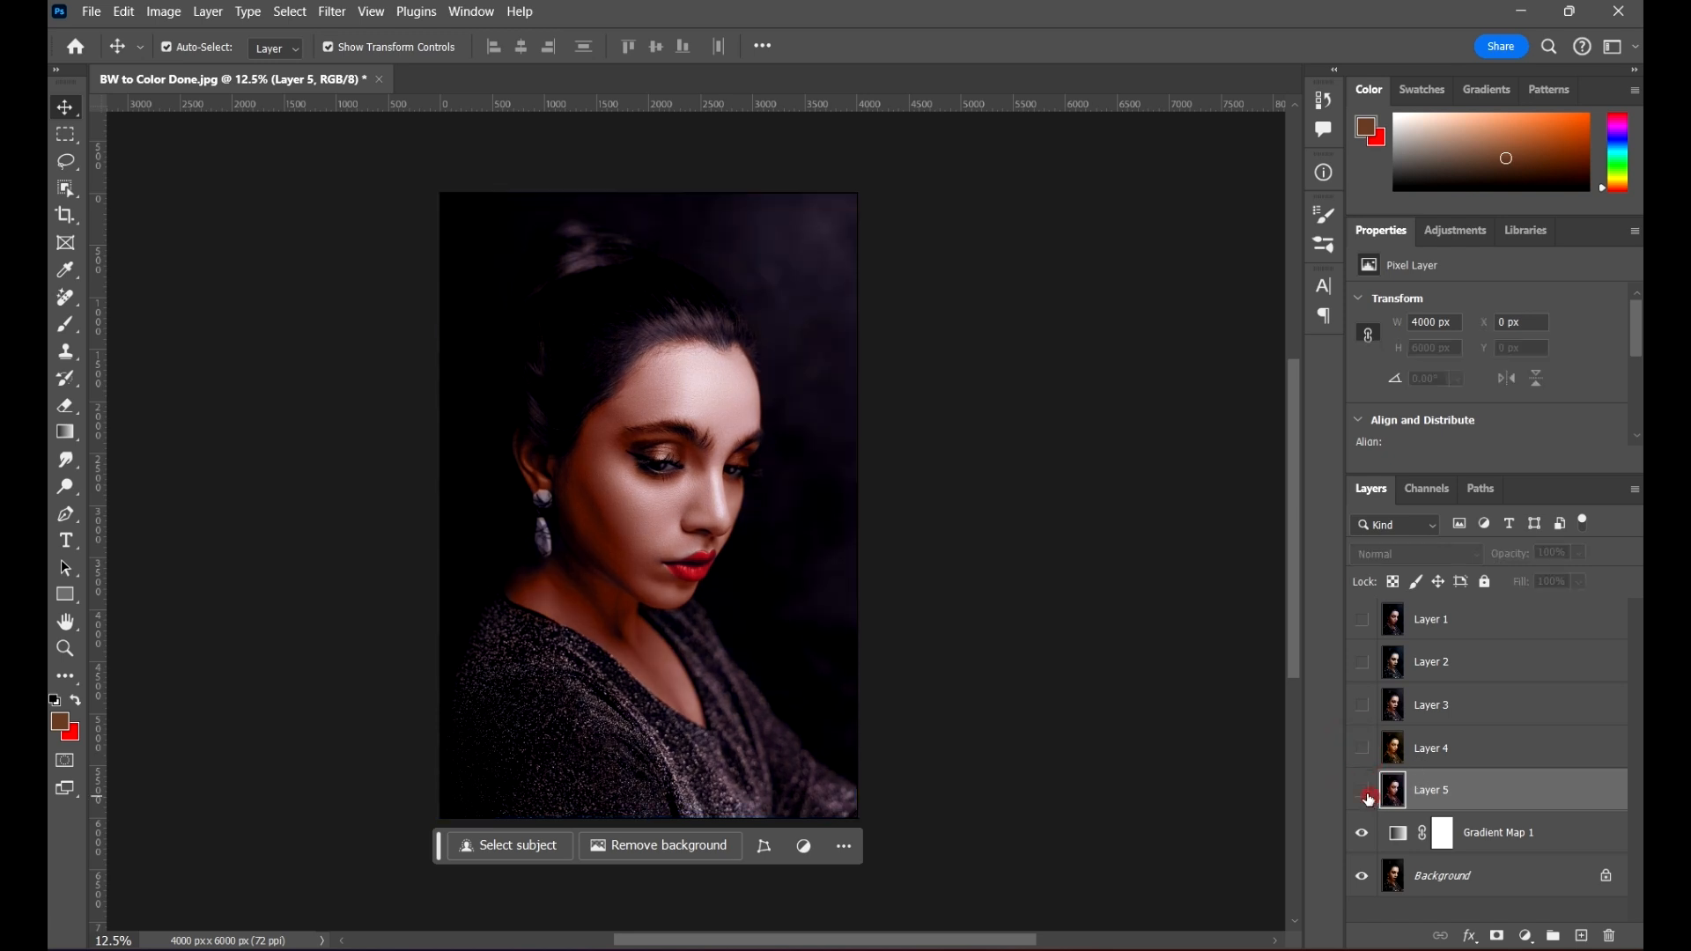
Step: Reopen Gradient Map 1's noise gradient and randomize it repeatedly at 8% roughness until it gives a teal to brown blend
click(1409, 844)
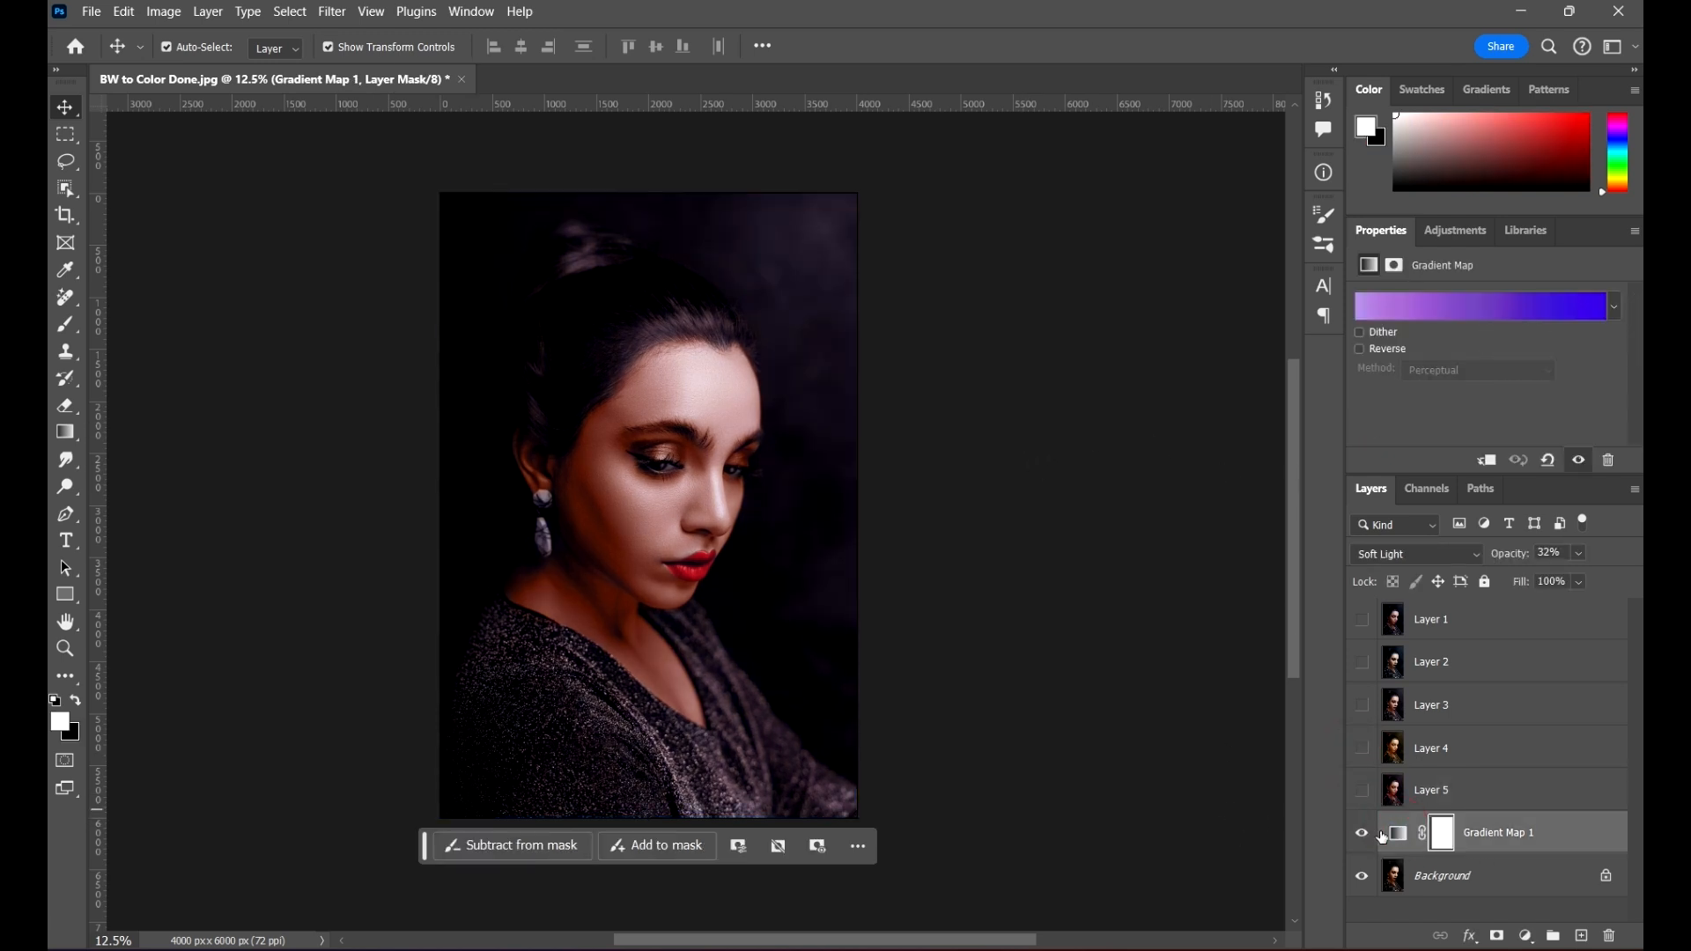
click(1396, 841)
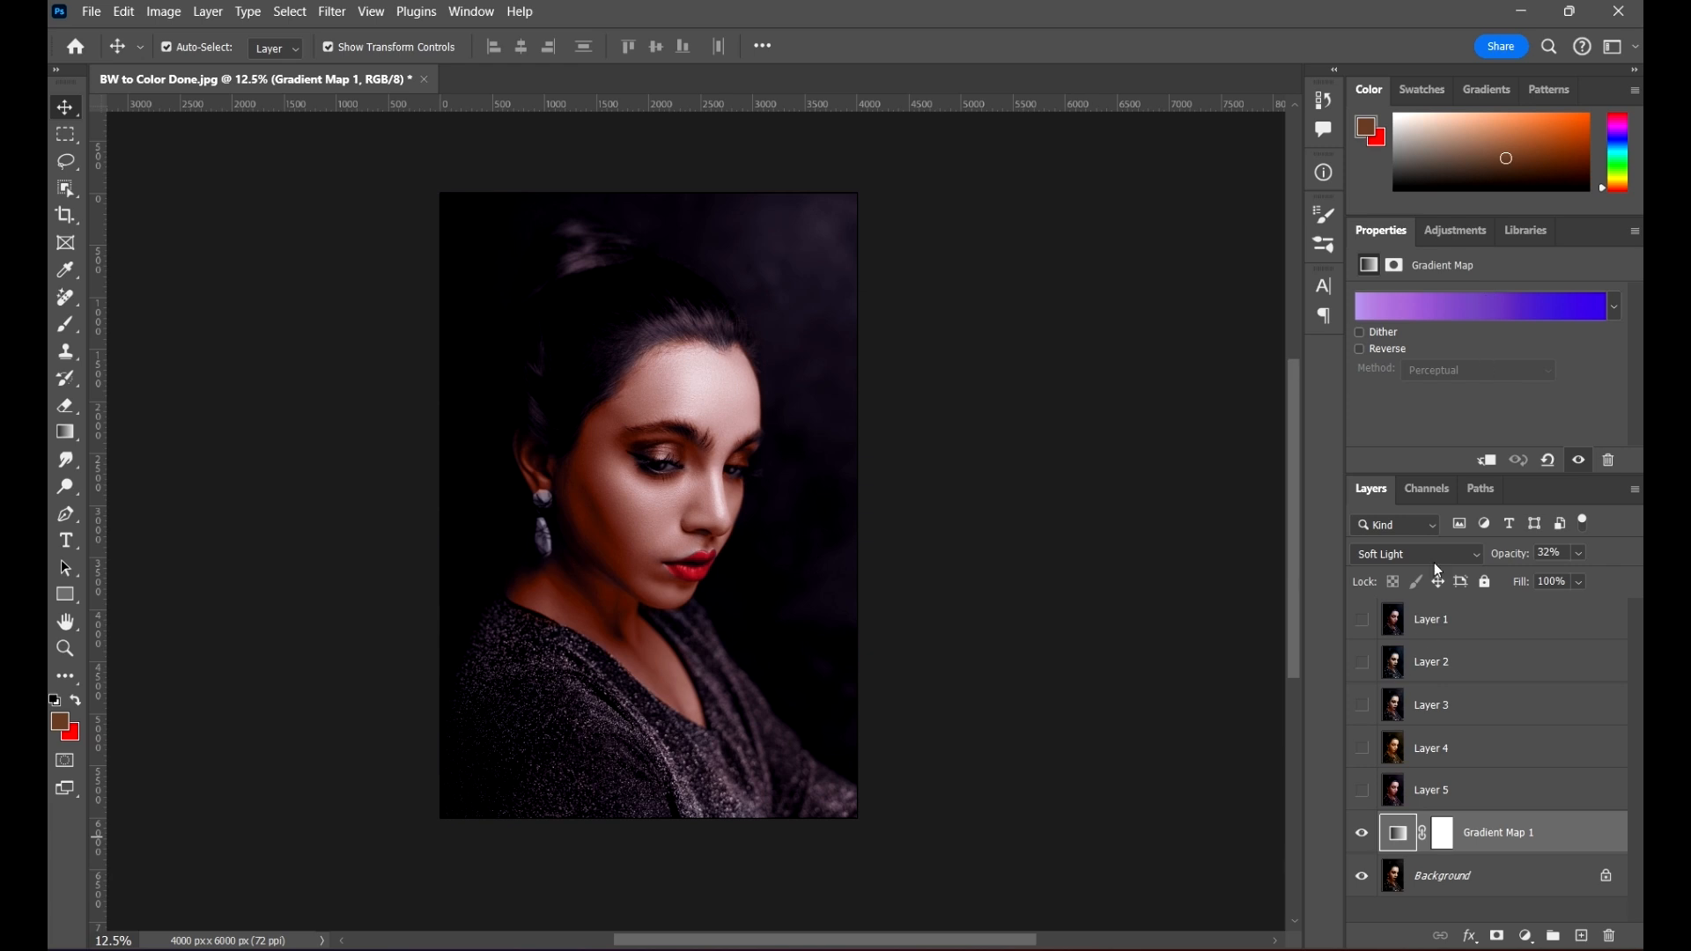
click(1530, 305)
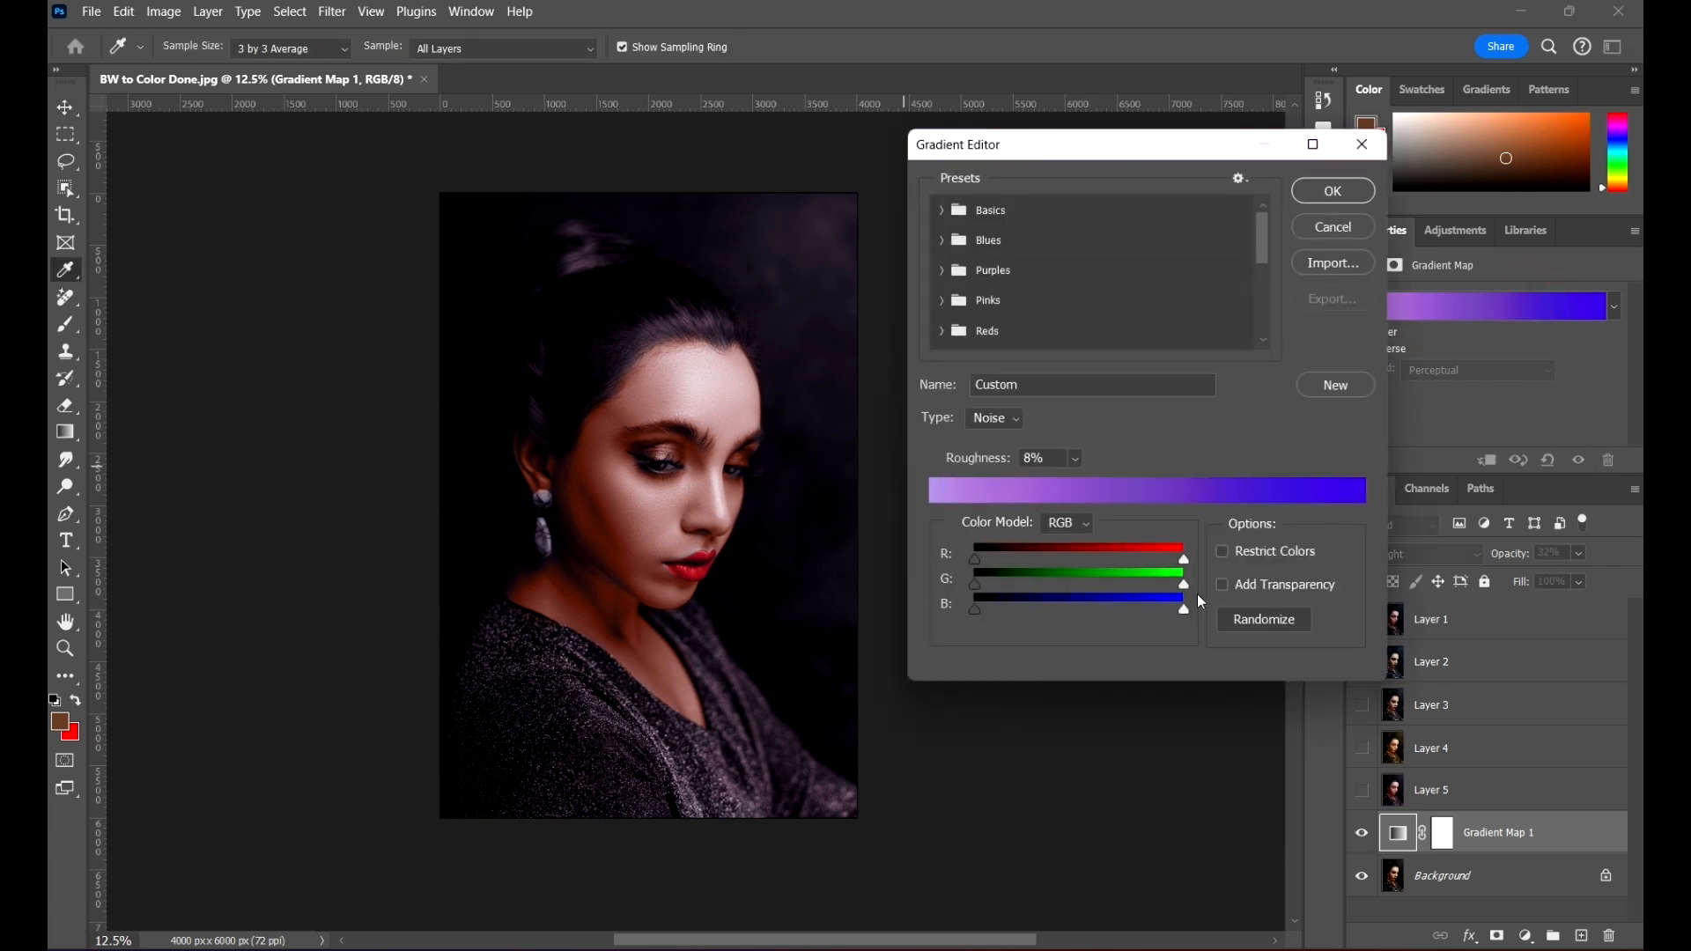
click(1249, 619)
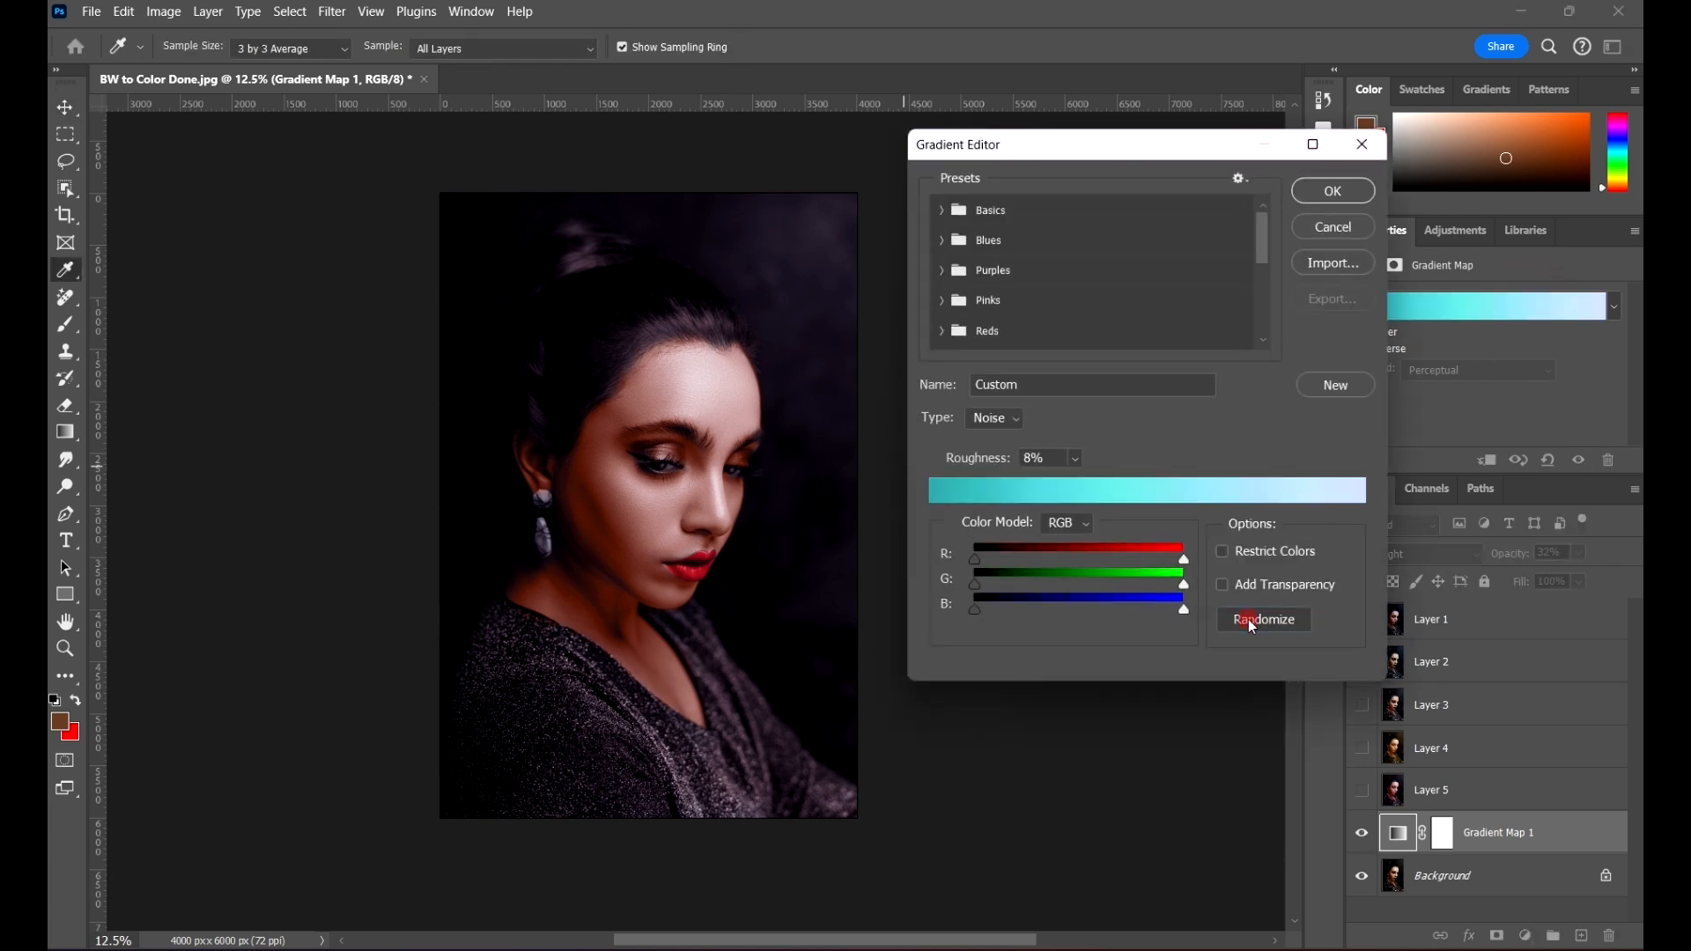
click(1250, 619)
click(1252, 617)
click(1254, 617)
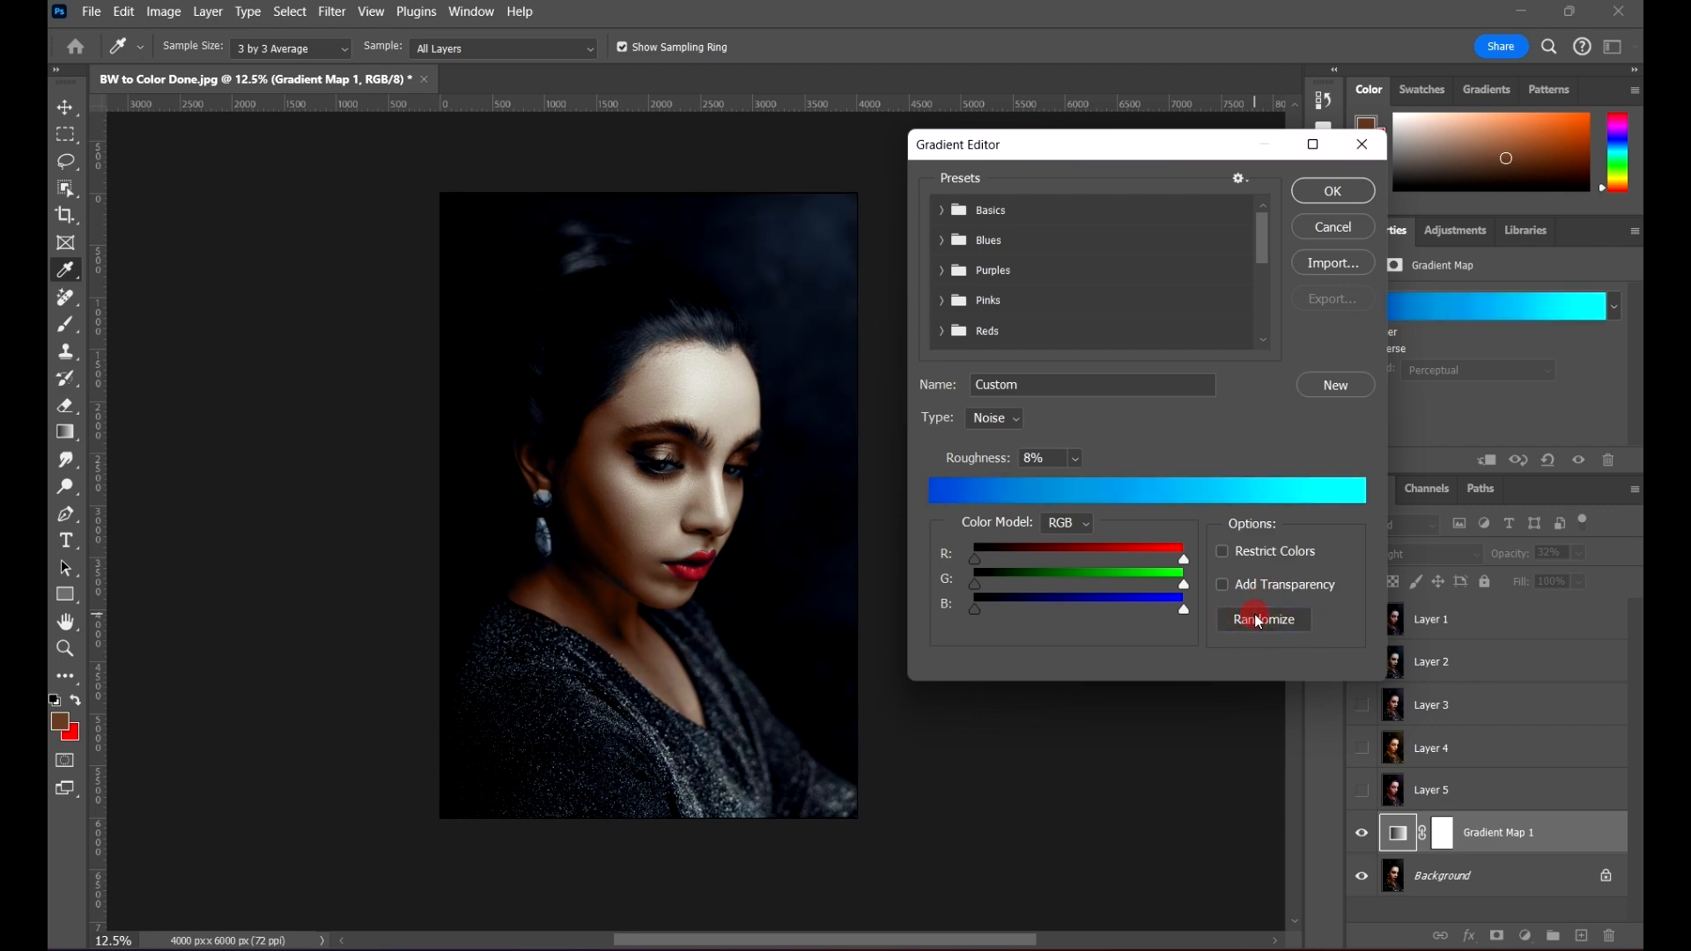
click(1254, 617)
click(1255, 617)
click(1255, 618)
click(1255, 617)
click(1255, 617)
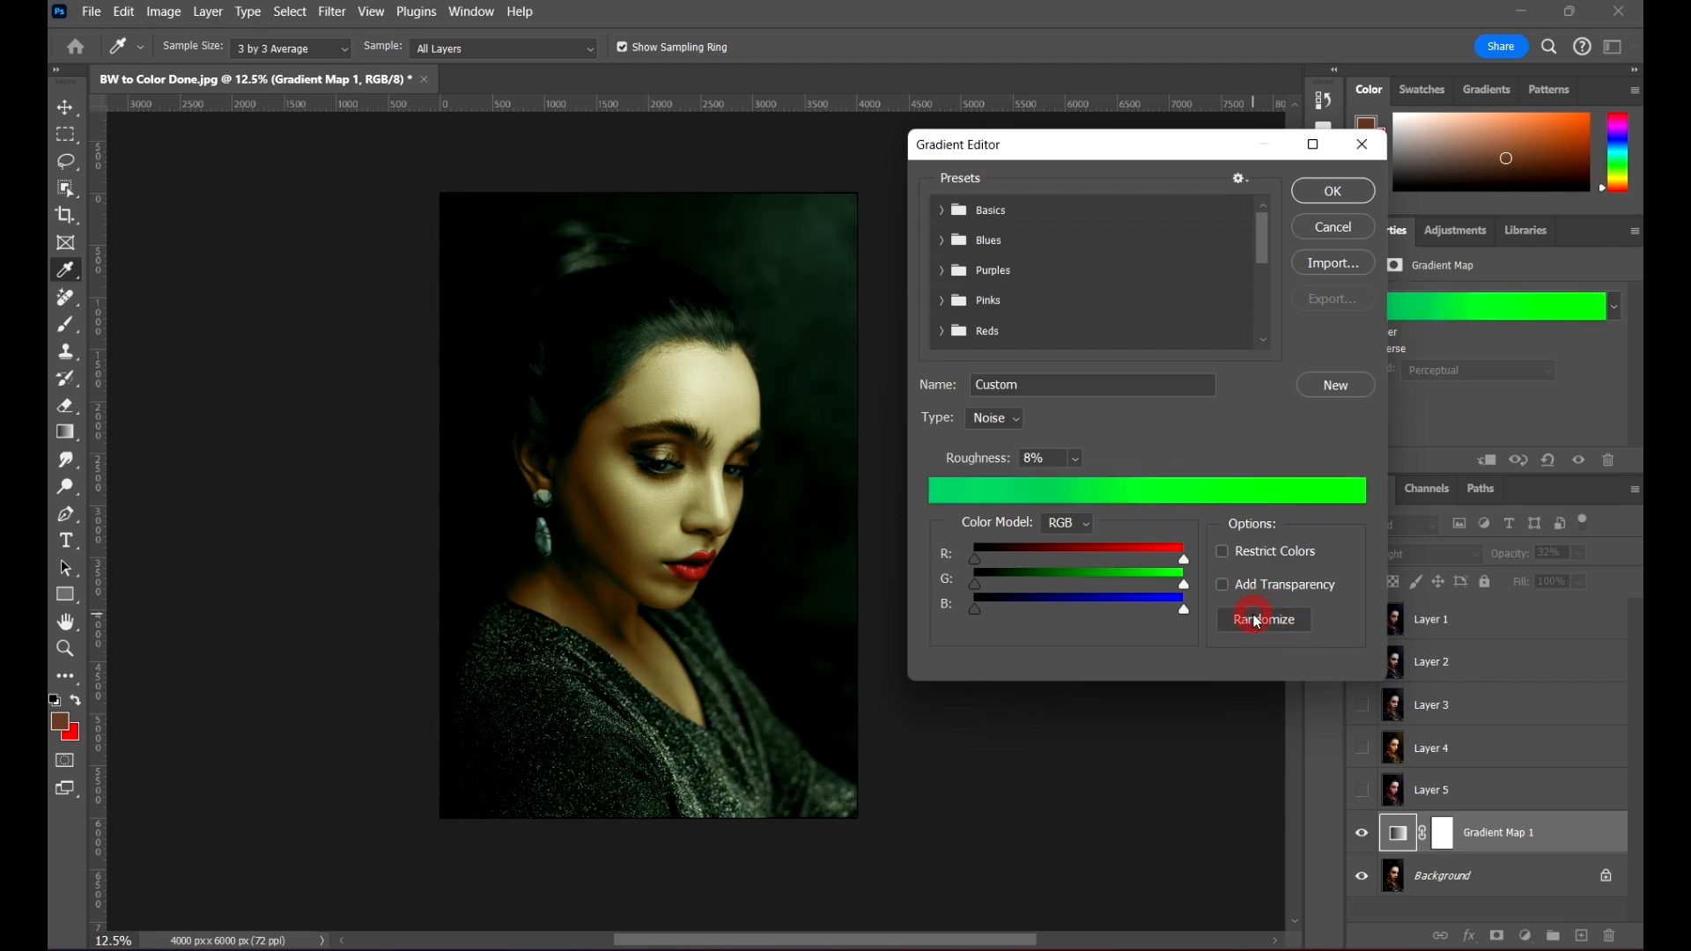
click(1254, 617)
click(1254, 617)
click(1255, 617)
click(1257, 621)
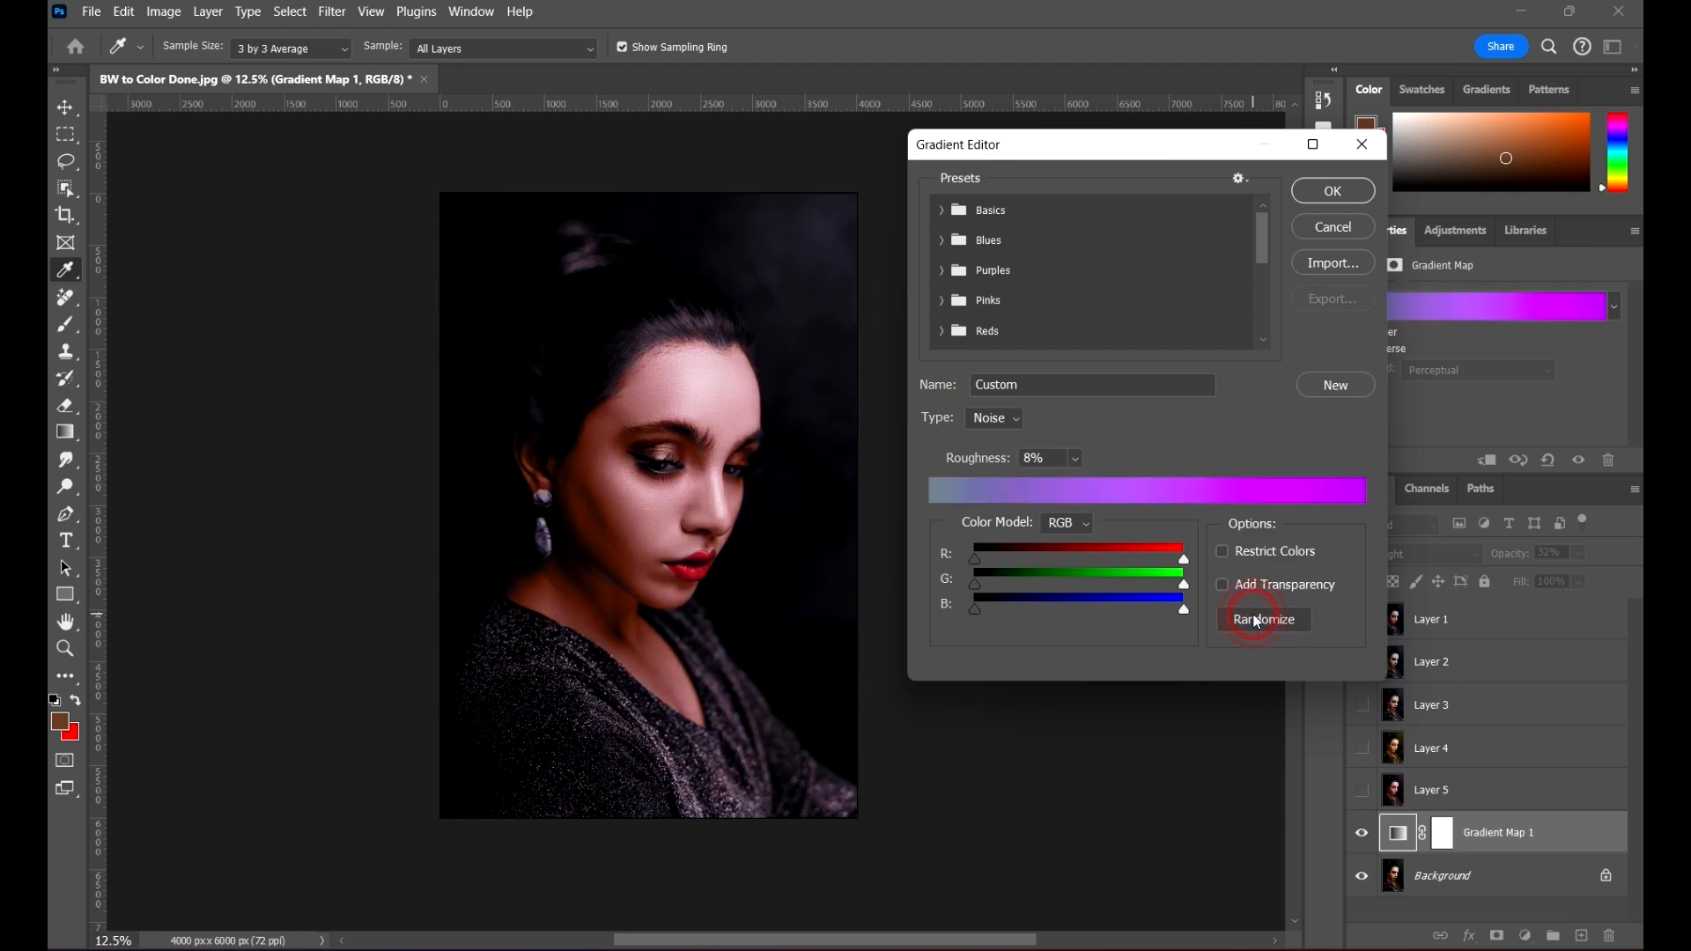
click(1256, 621)
click(1256, 621)
click(1257, 621)
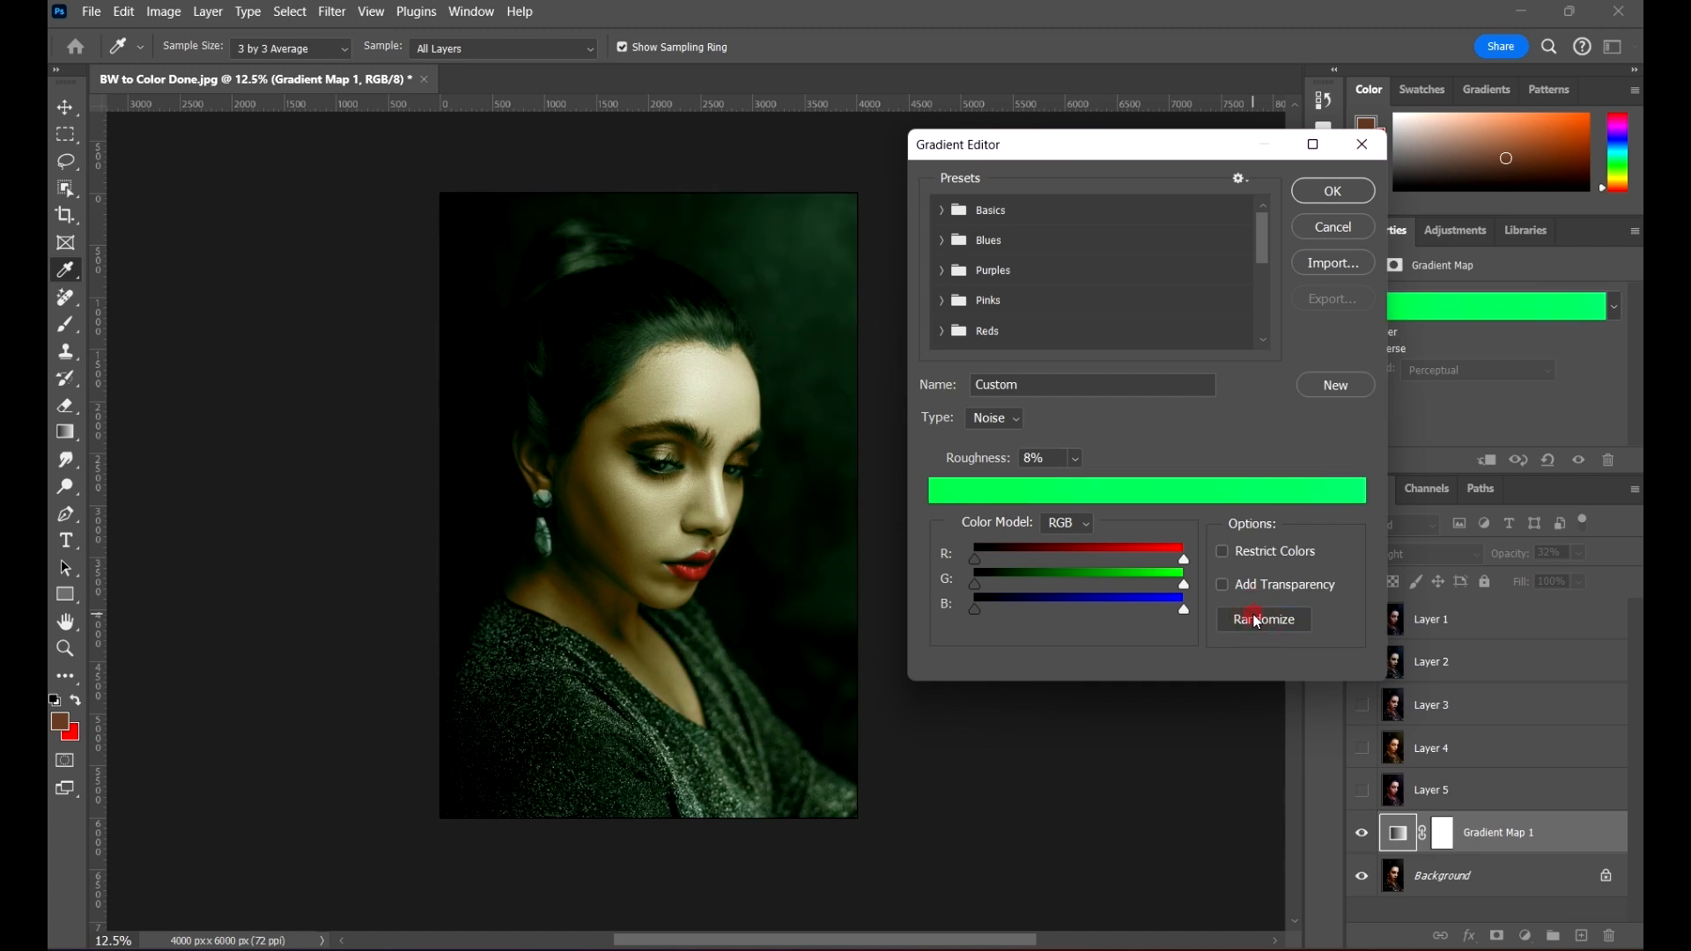
click(1256, 621)
click(1256, 621)
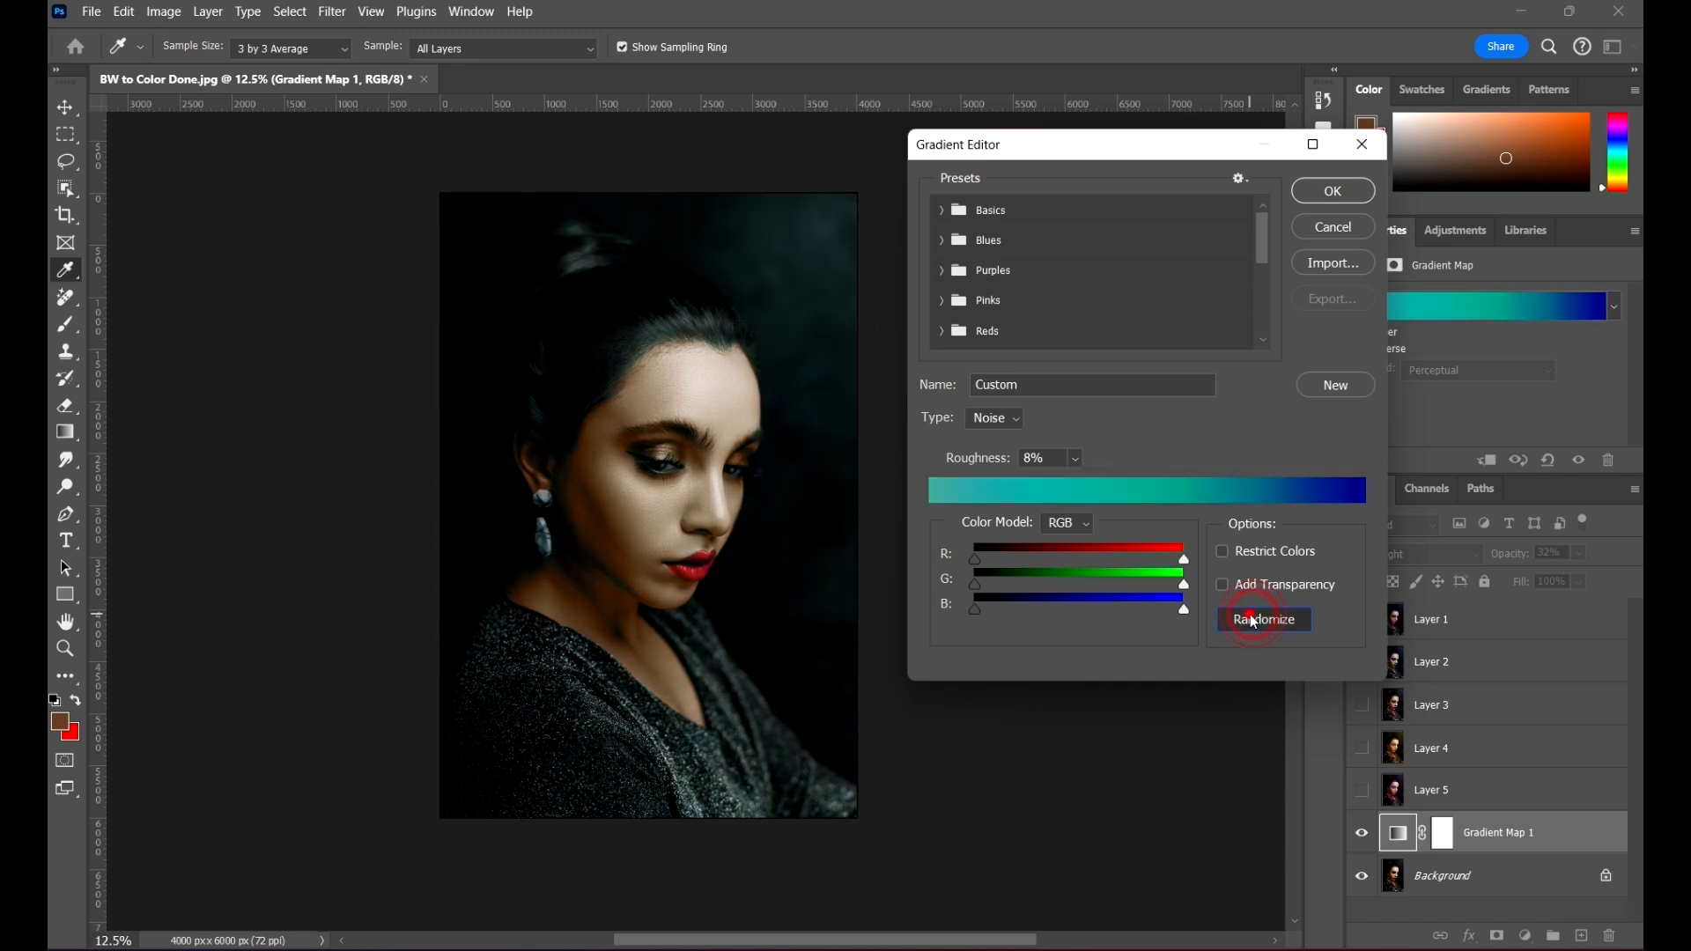
click(1255, 620)
click(1255, 621)
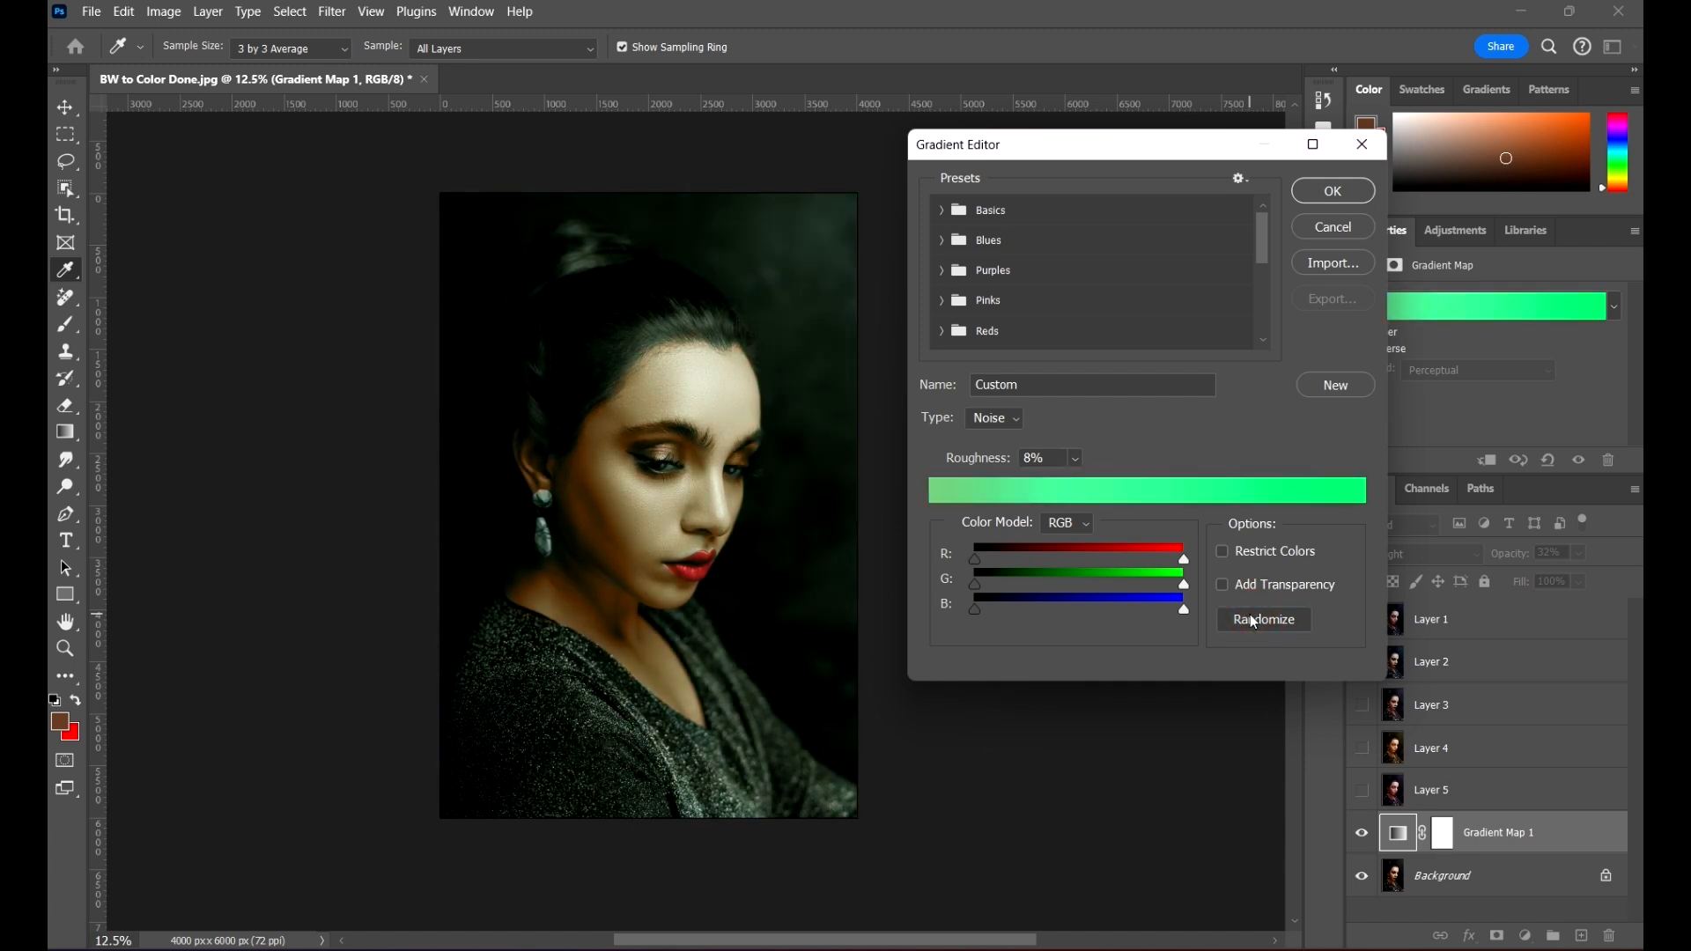
click(1252, 620)
click(1250, 619)
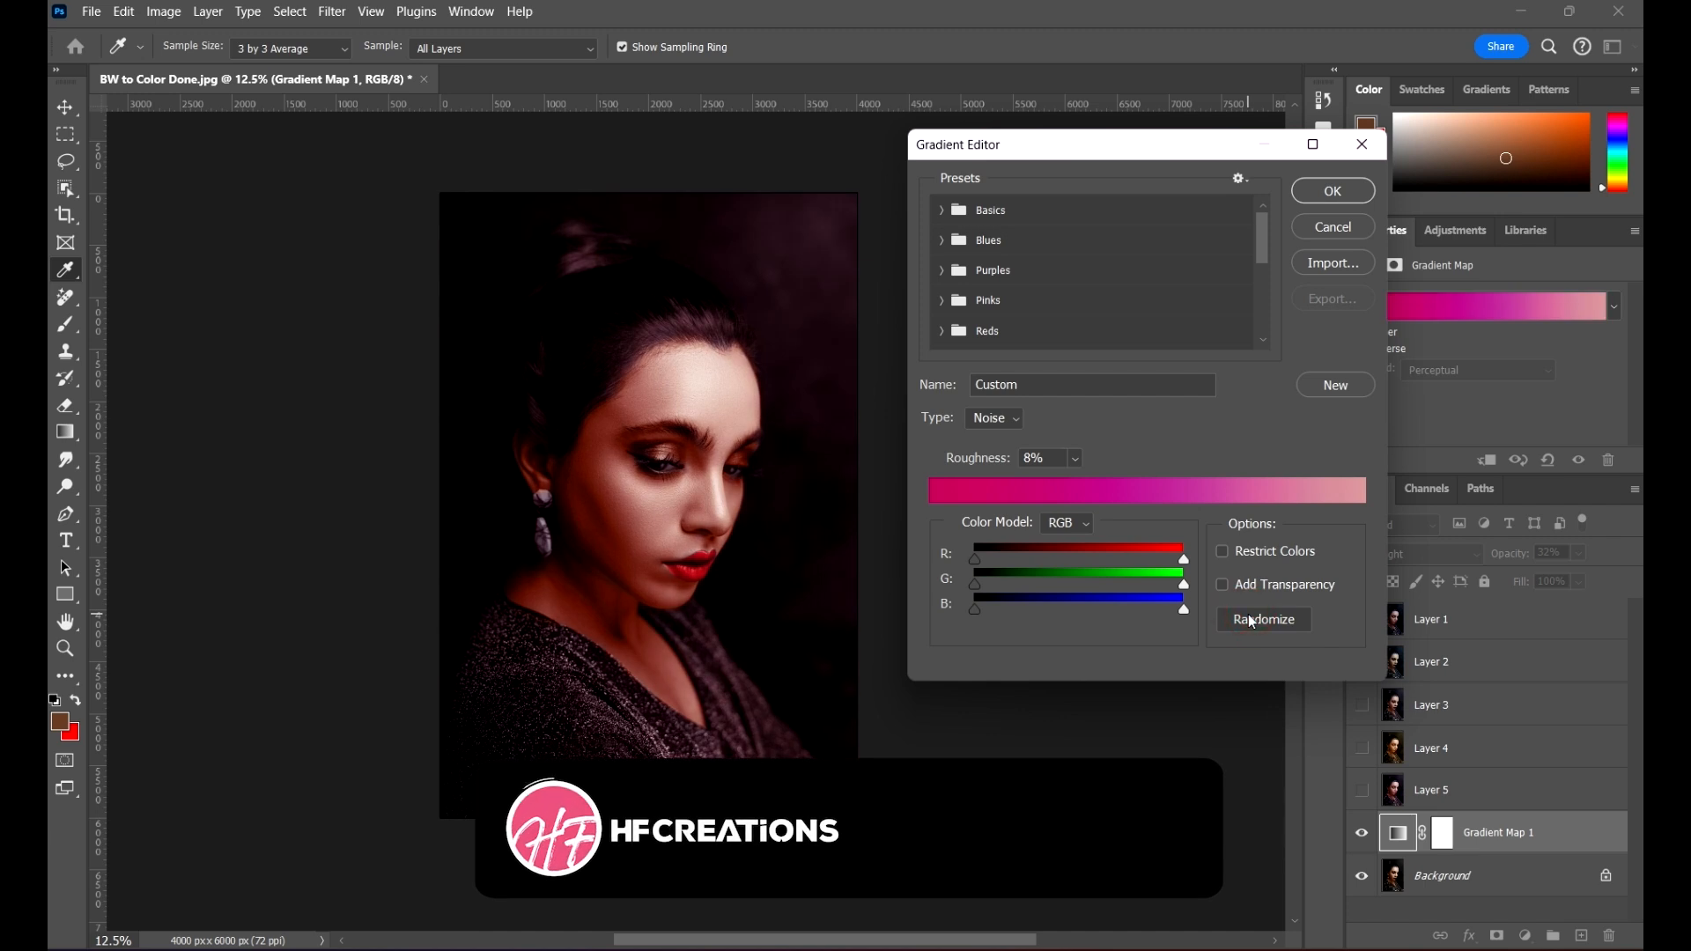
click(1250, 619)
click(1250, 620)
click(1250, 620)
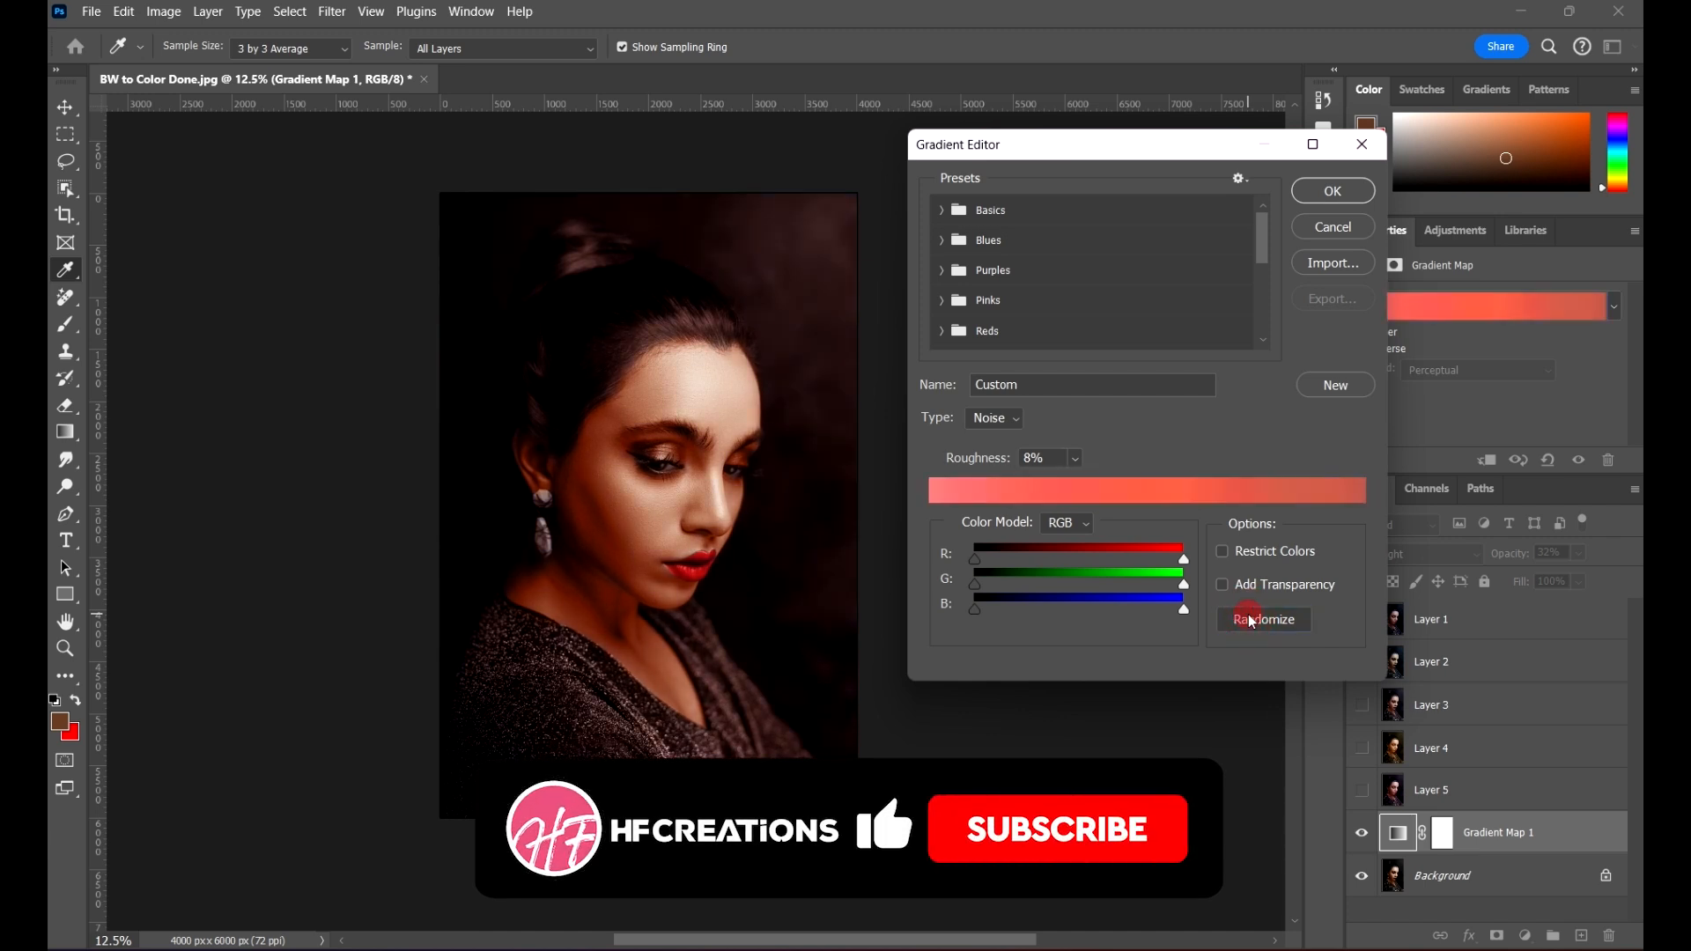
click(1250, 619)
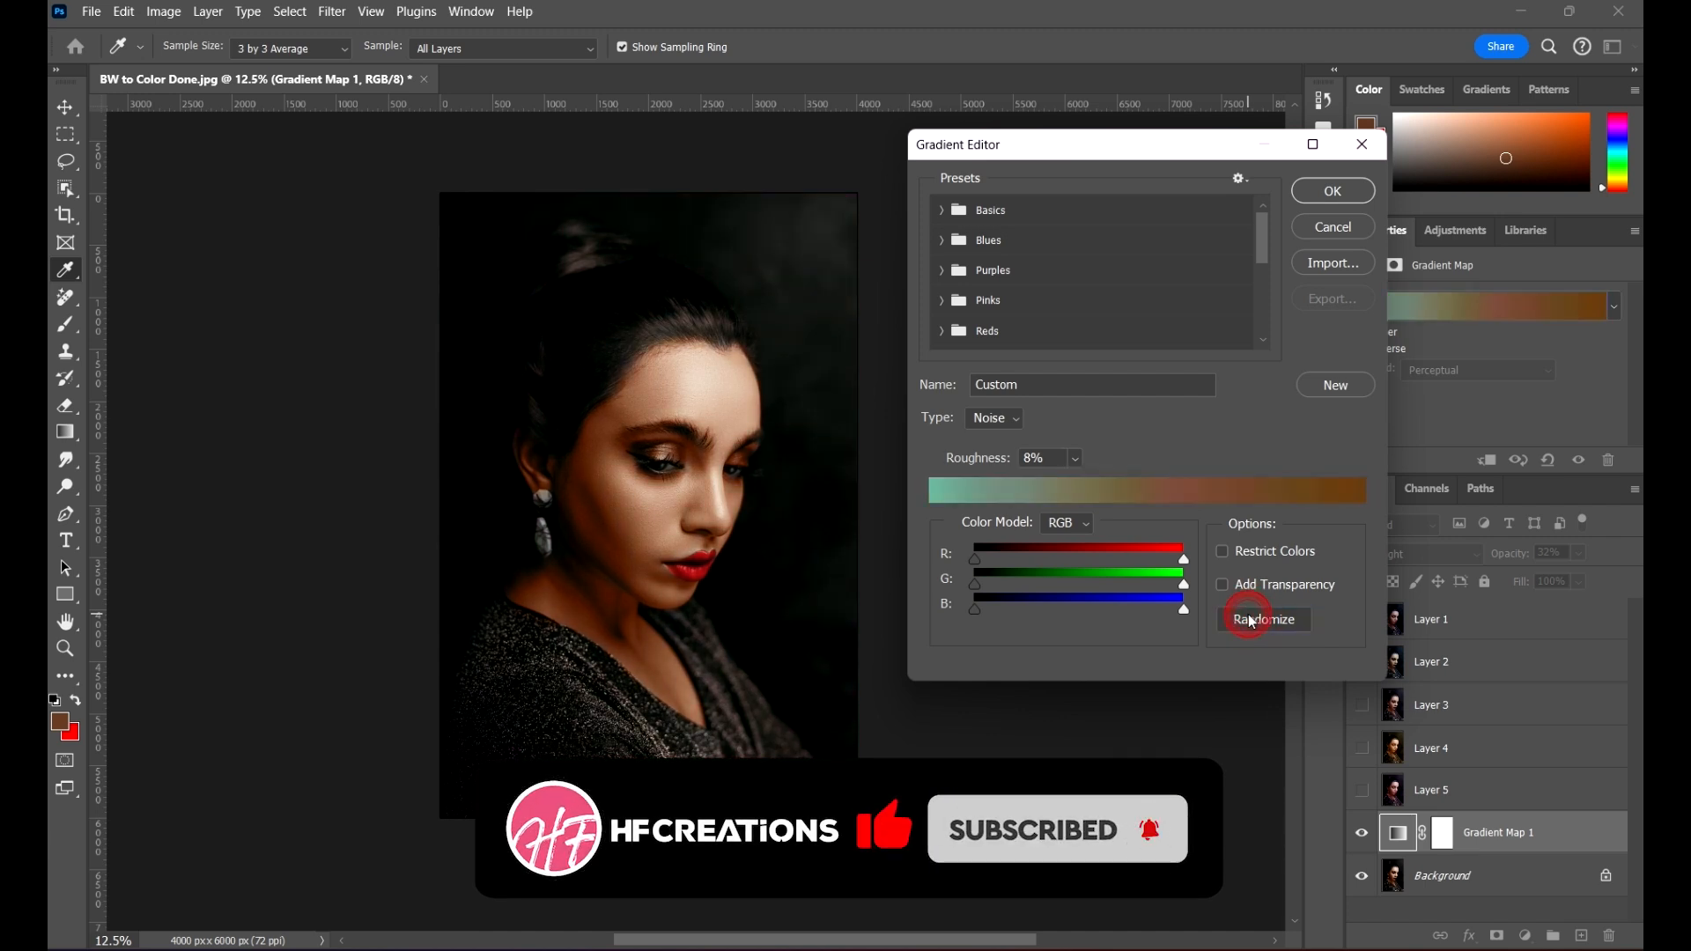
Step: Accept the teal to brown gradient and stamp the visible result onto a new layer above Gradient Map 1
drag(1167, 143, 1101, 97)
click(1257, 155)
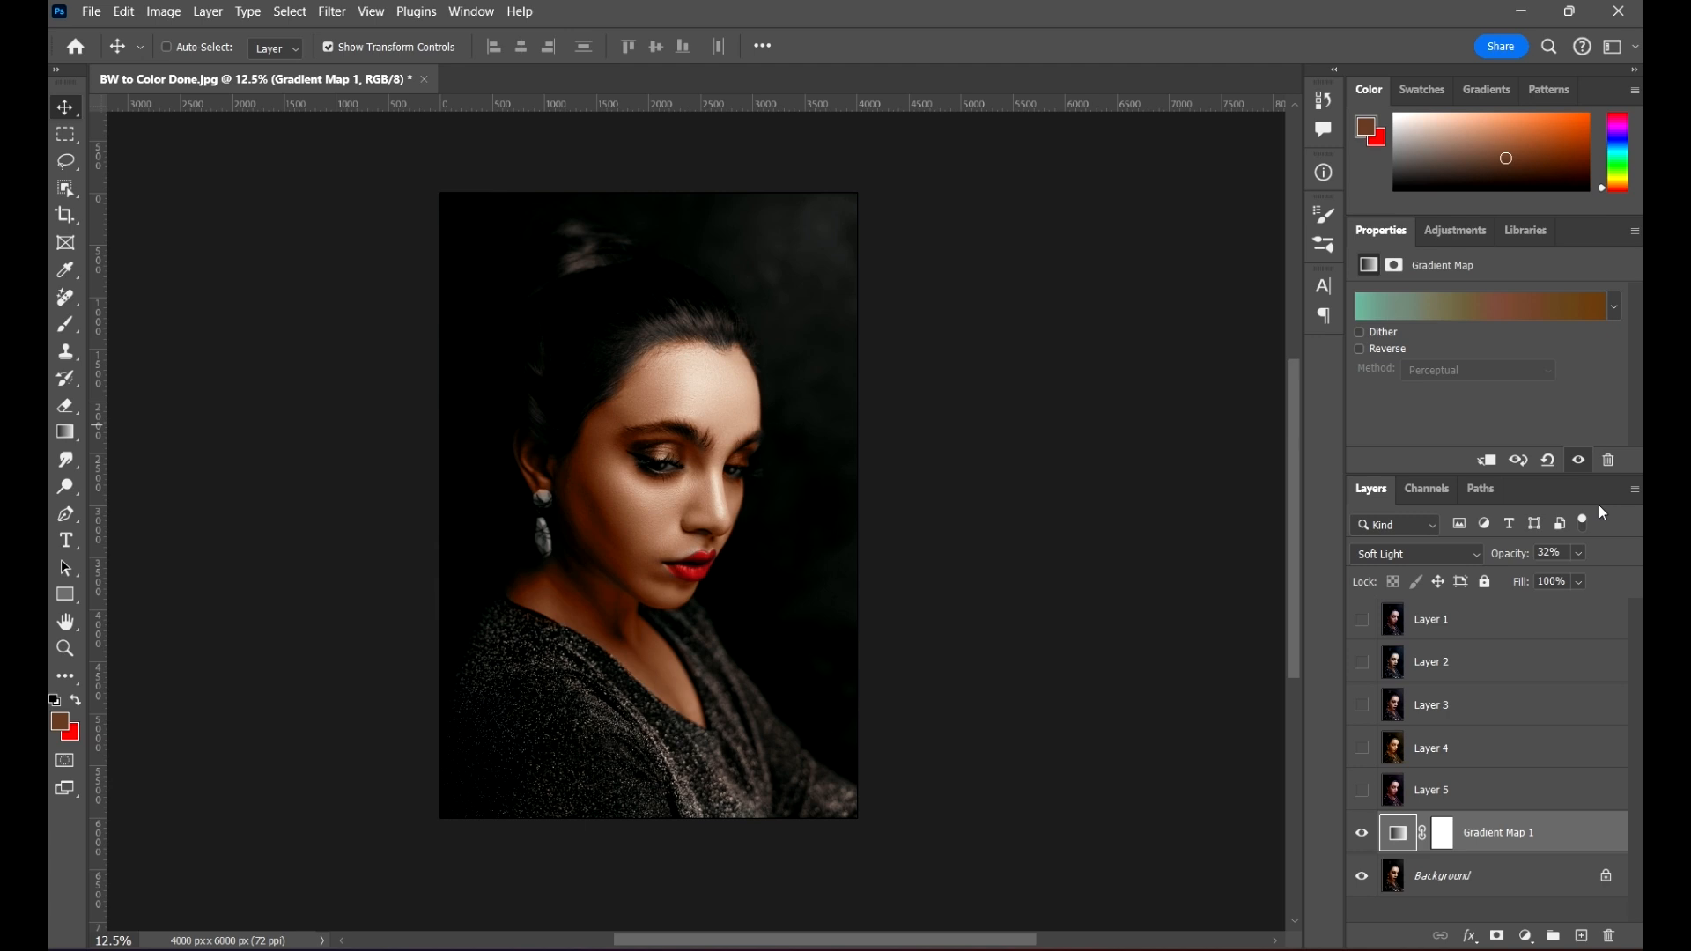
key(ctrl+alt+shift+e)
scroll(1541, 793, down, 1)
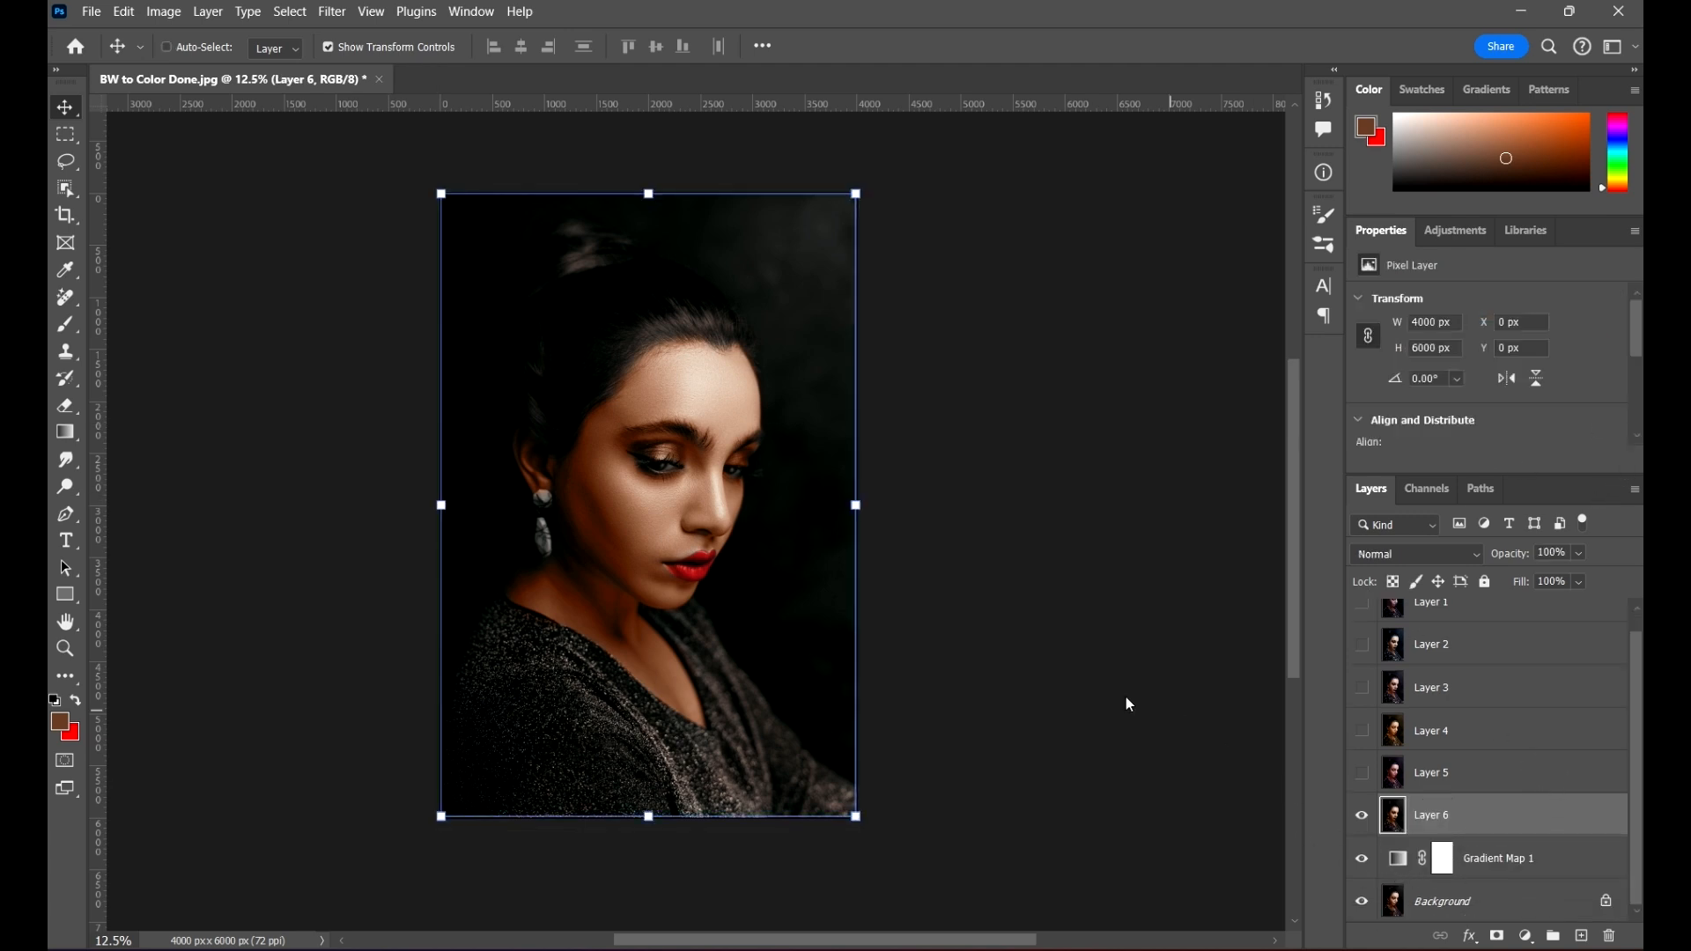
Step: Save the document as Exercise Color Grades in Photoshop format, with Maximize Compatibility on
key(ctrl+shift+s)
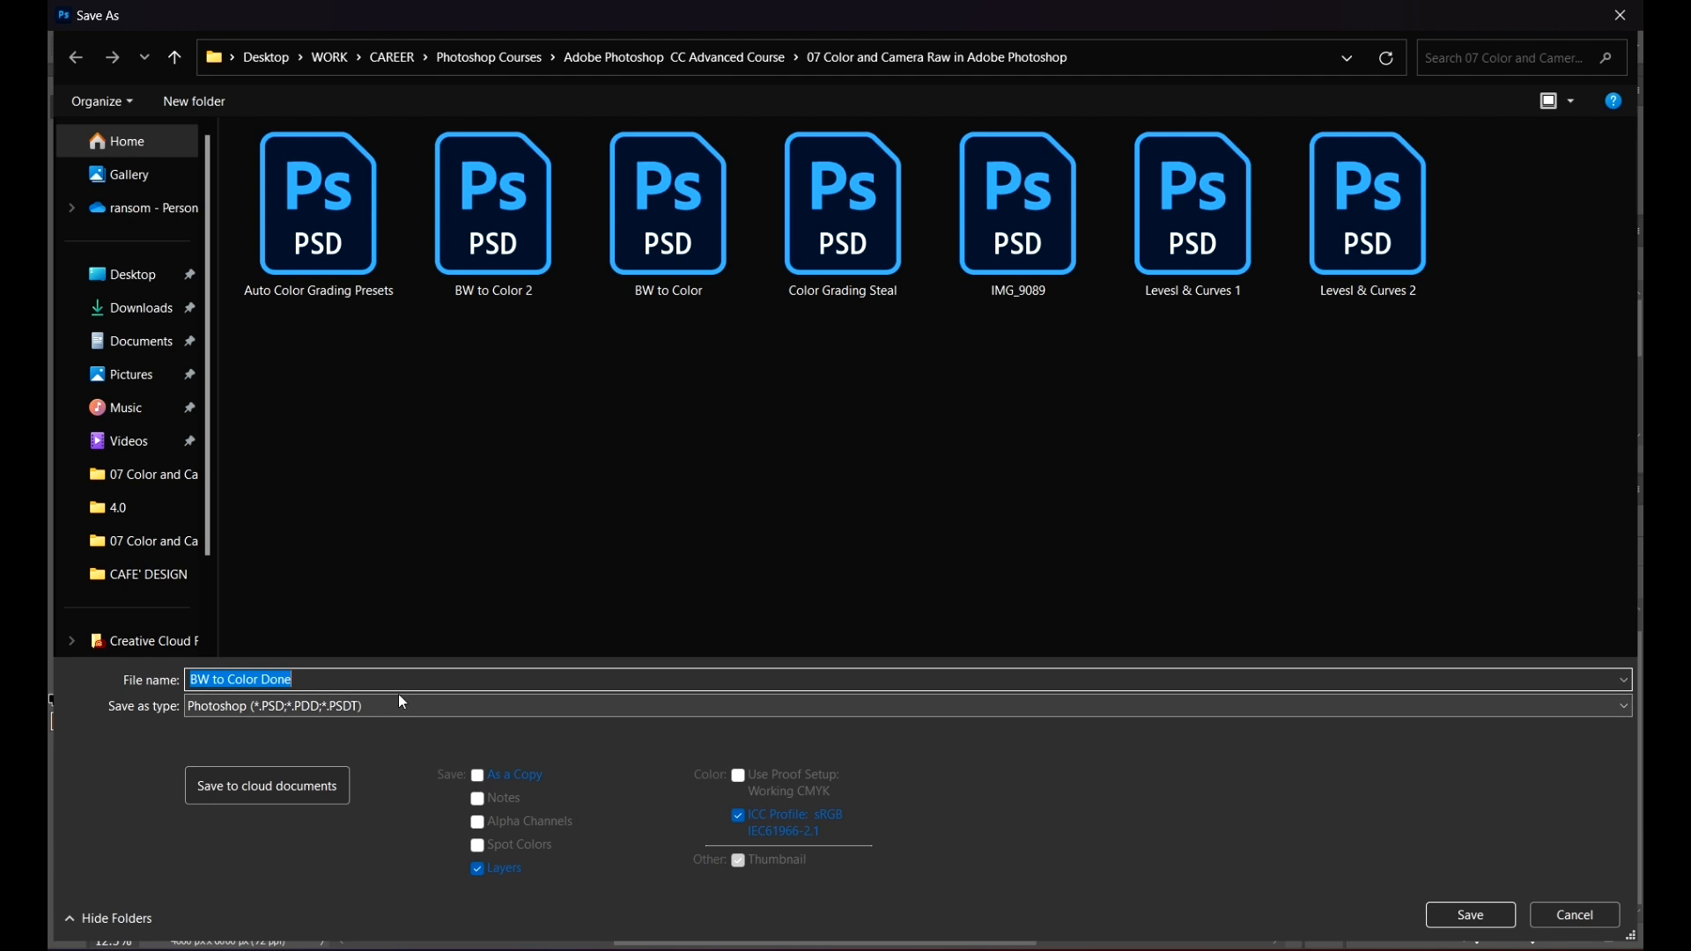
text(Color Grad)
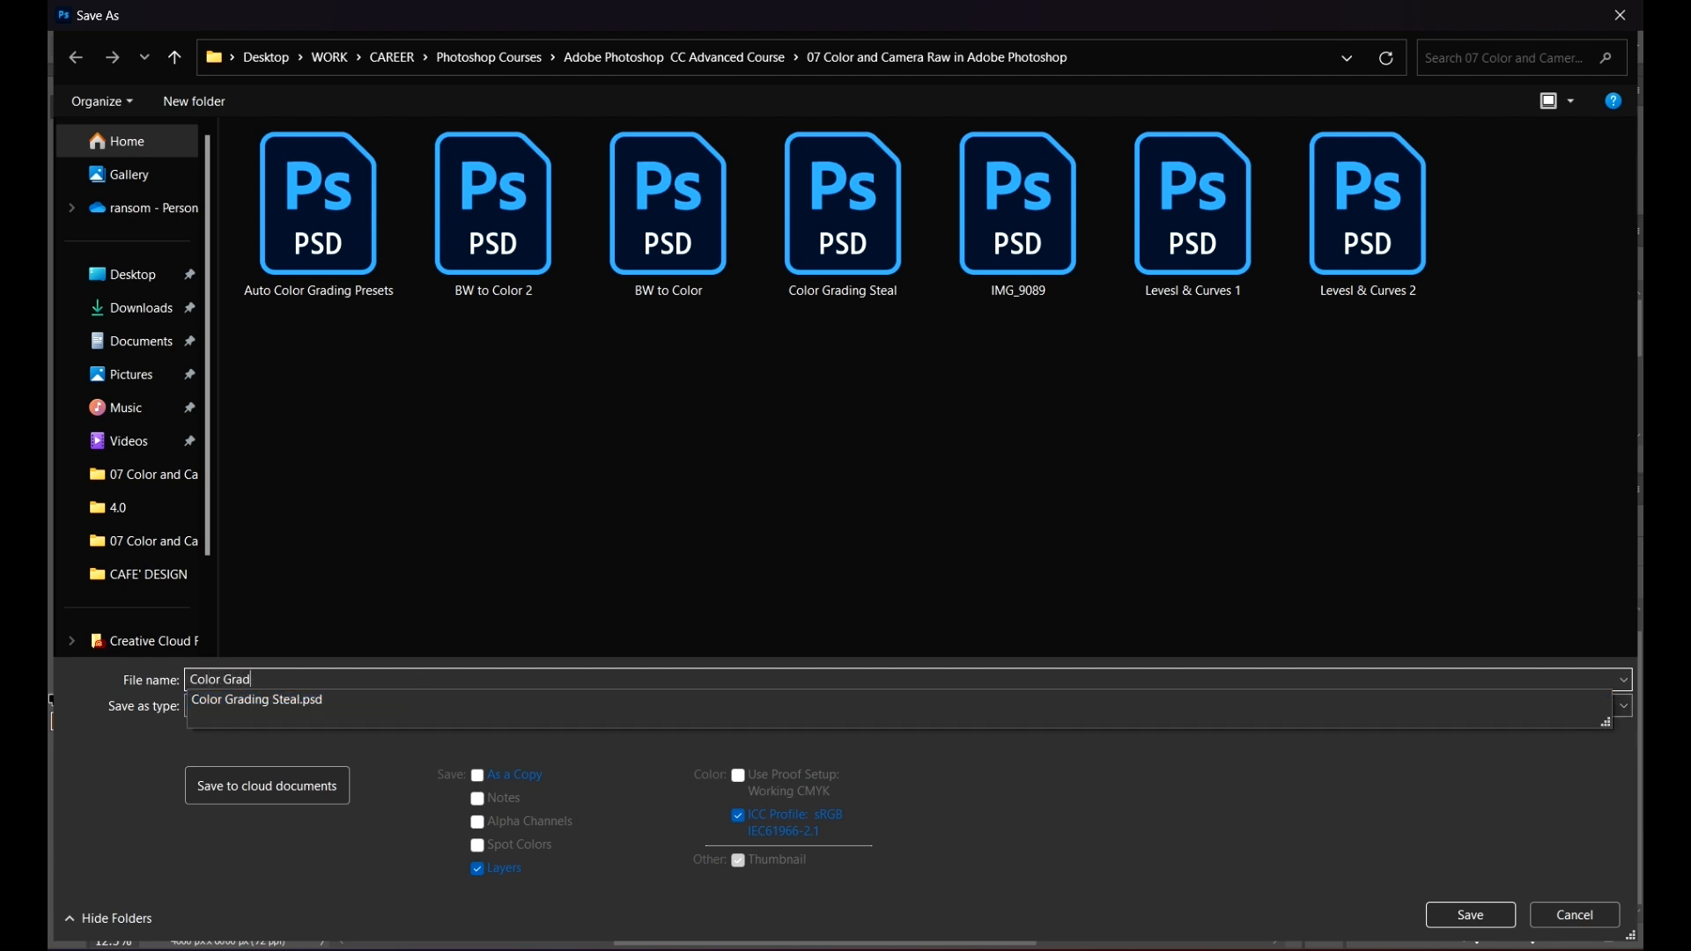
text(es)
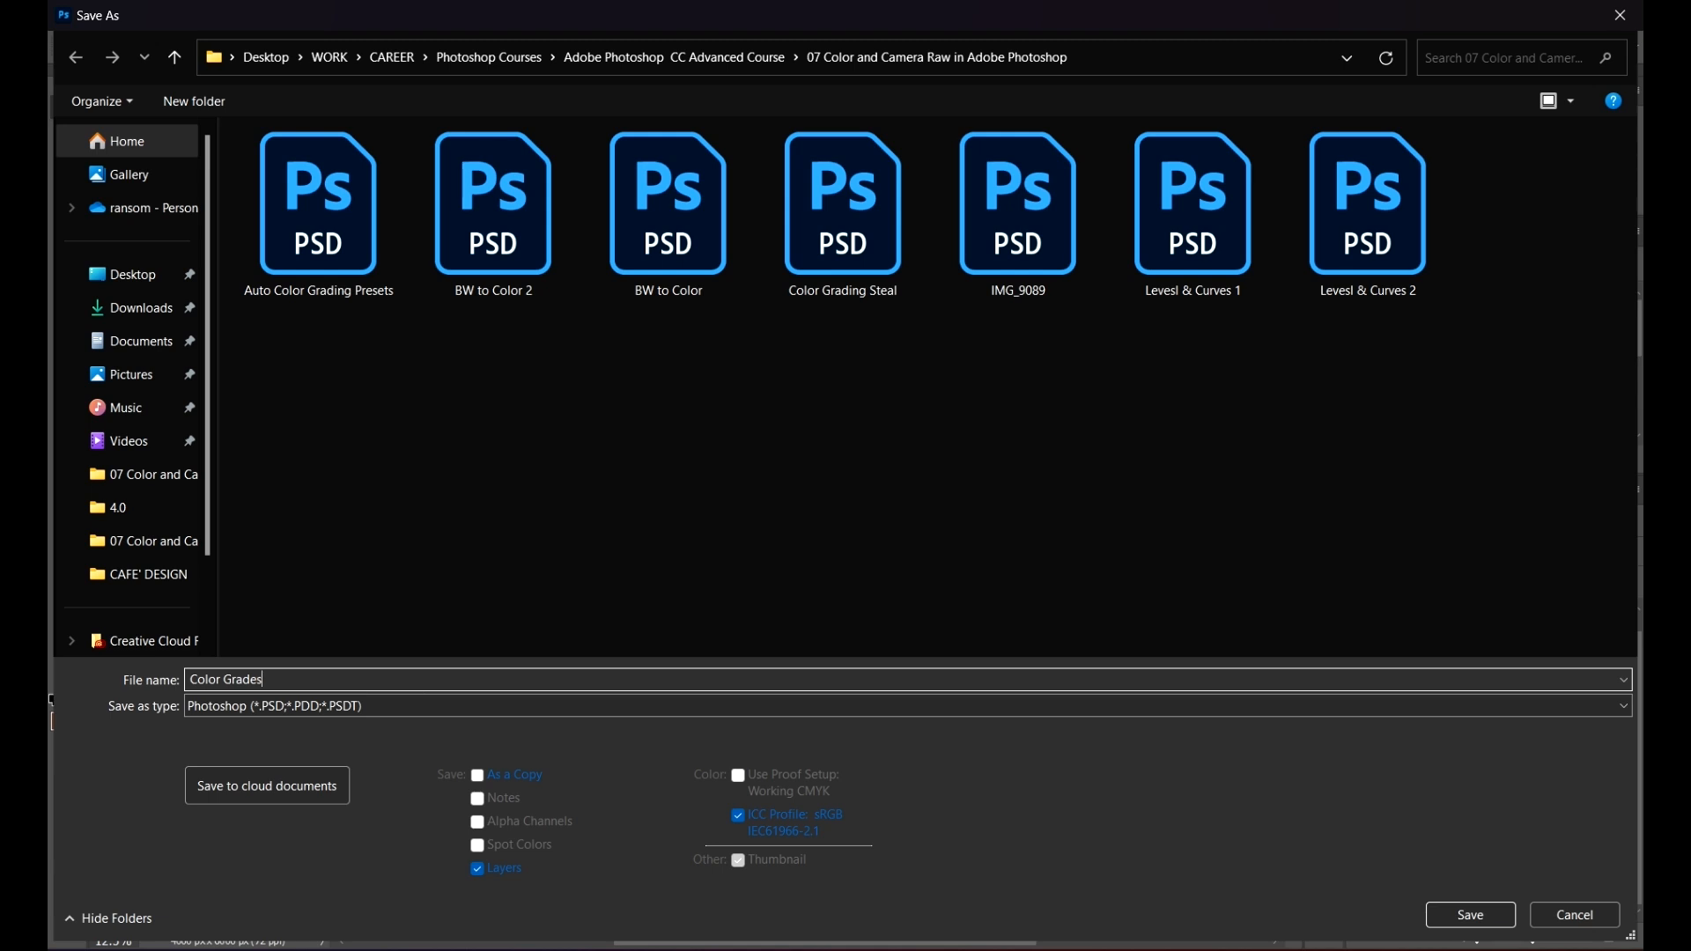
click(191, 679)
text(Exercise)
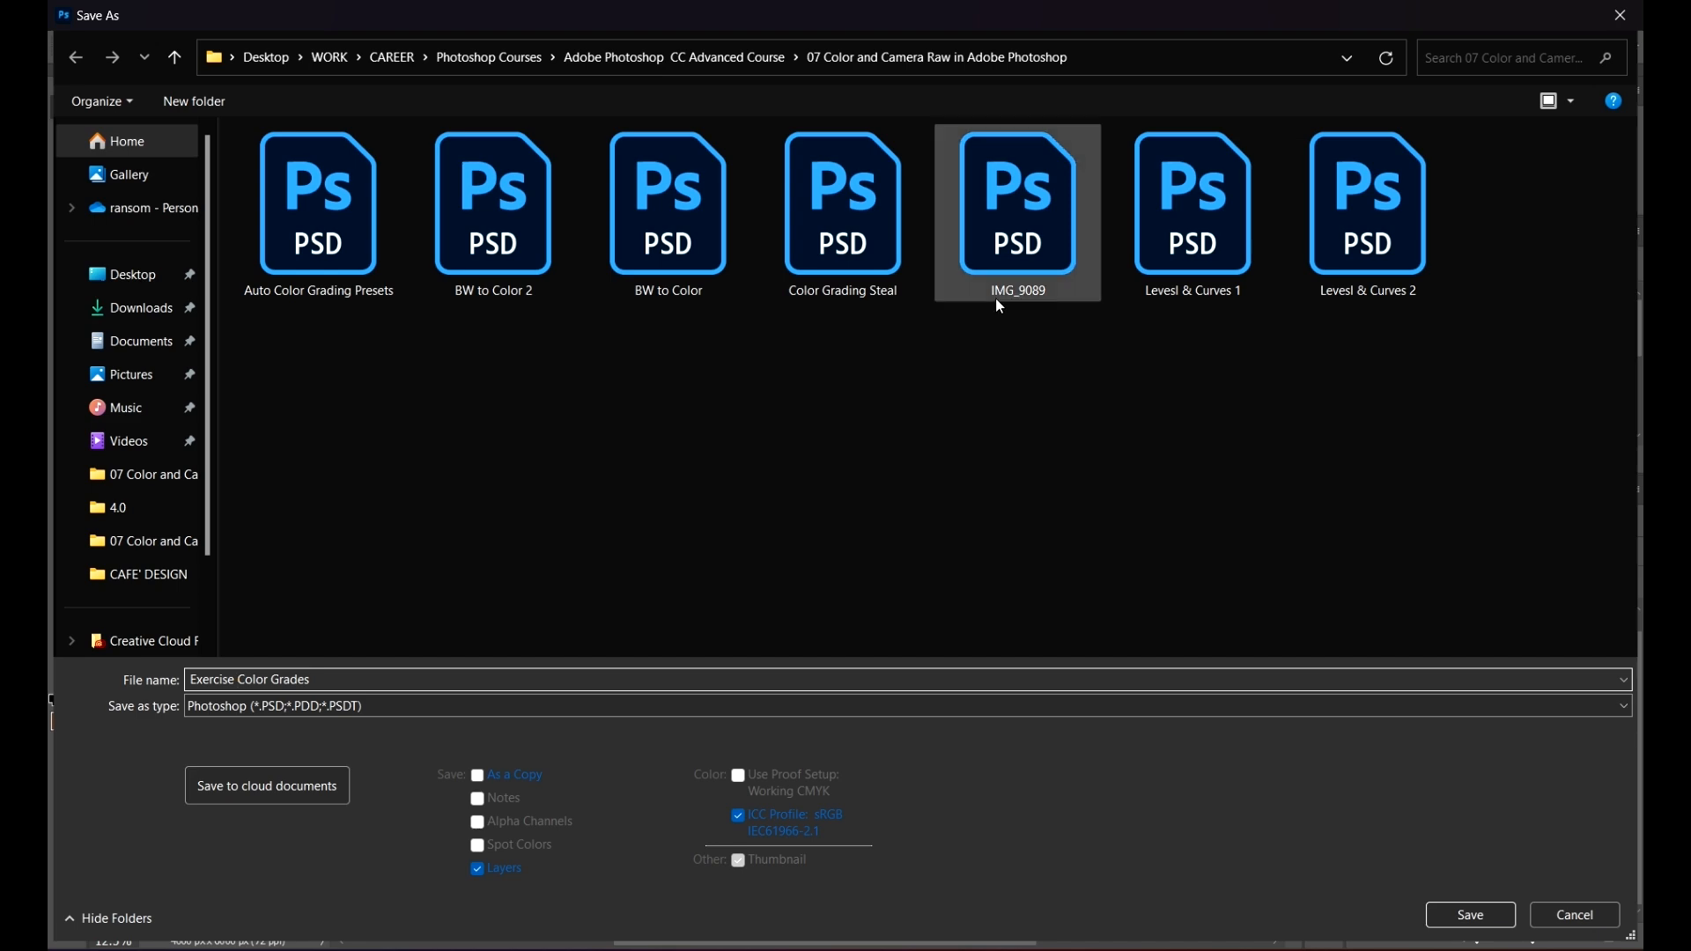
click(925, 486)
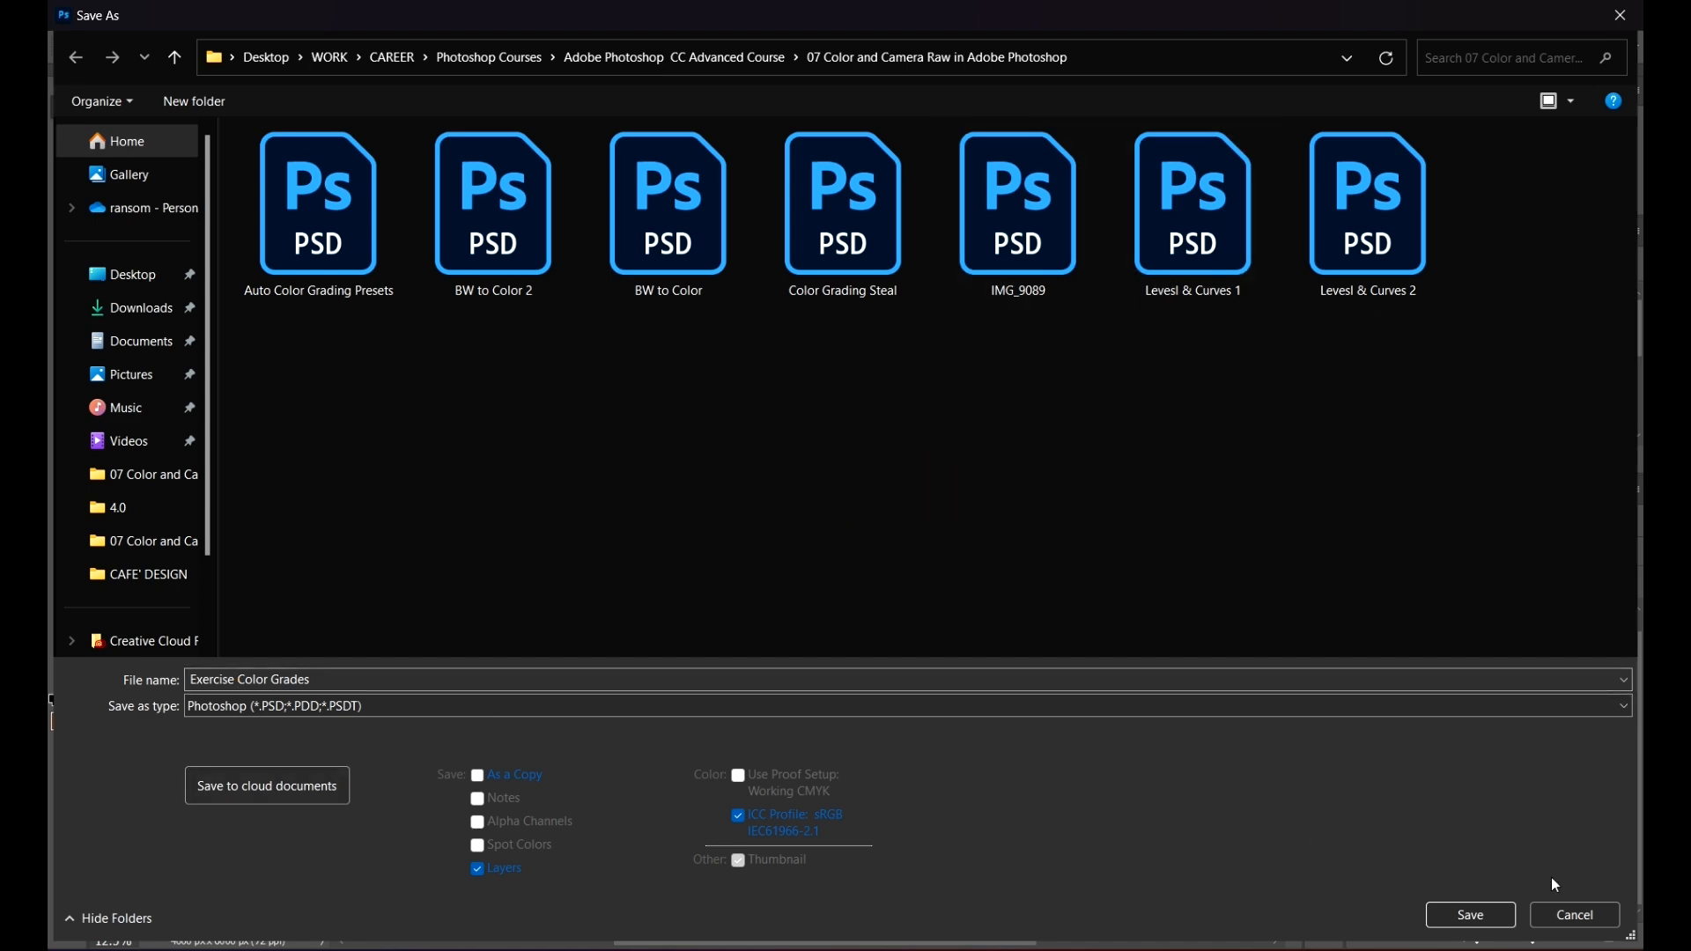
click(1485, 916)
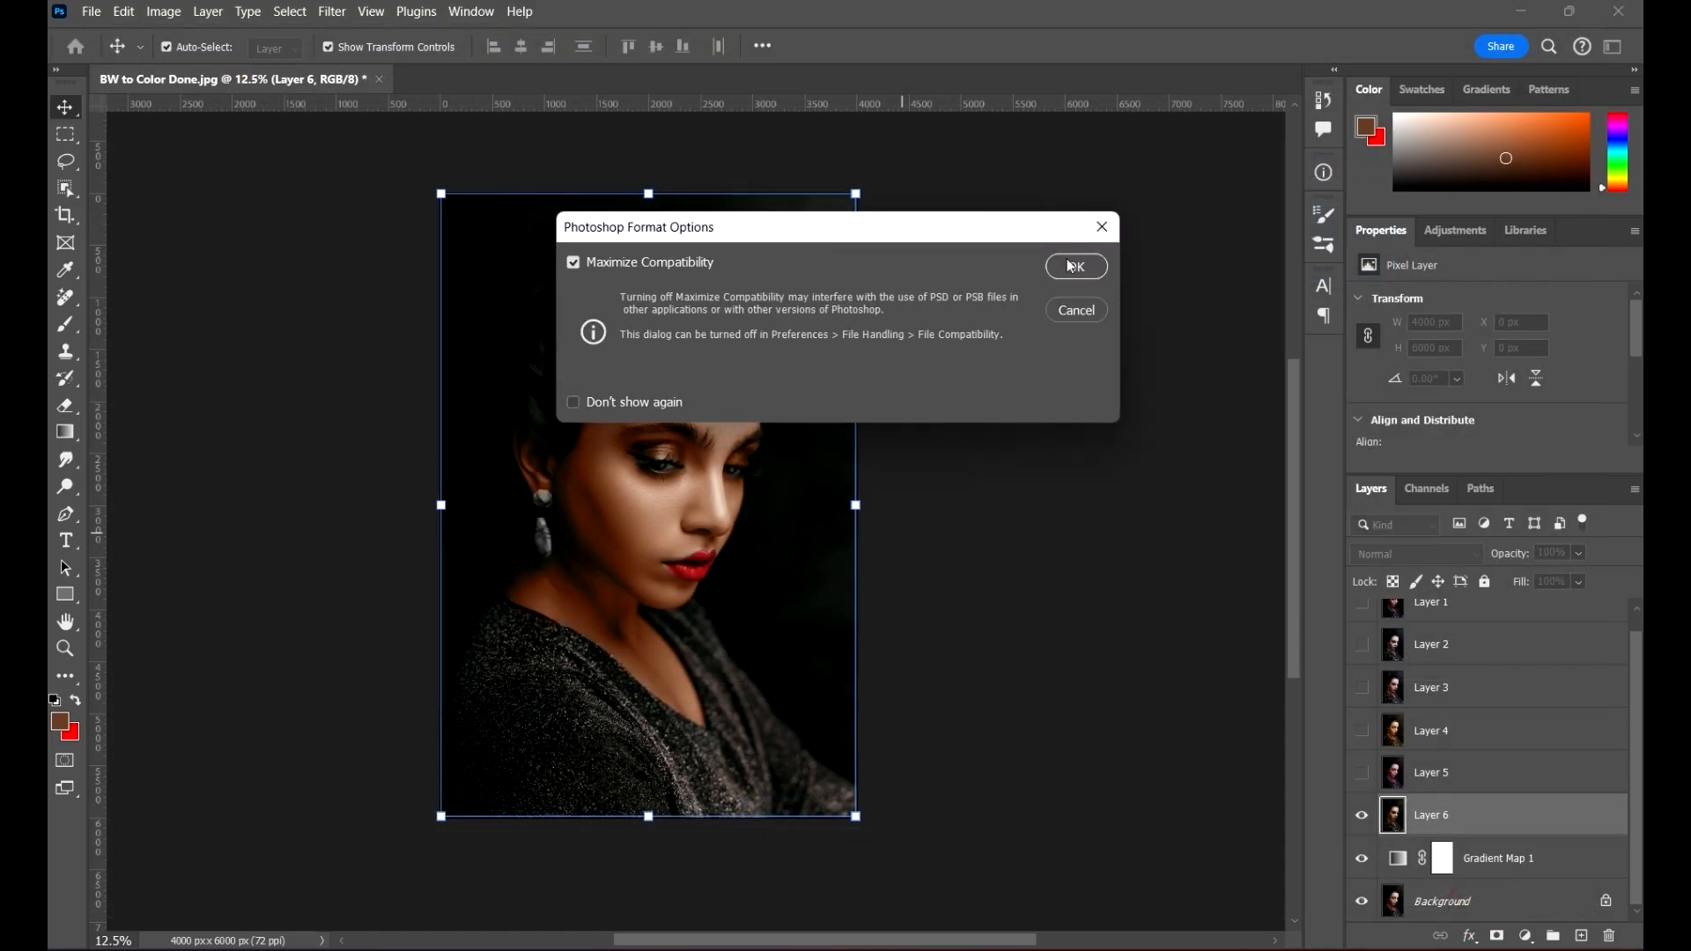
click(1066, 260)
Step: Hide Layer 6 and toggle Gradient Map 1 to compare with the original portrait, leaving the Gradient Map hidden
drag(1199, 479, 1258, 433)
drag(1152, 433, 961, 474)
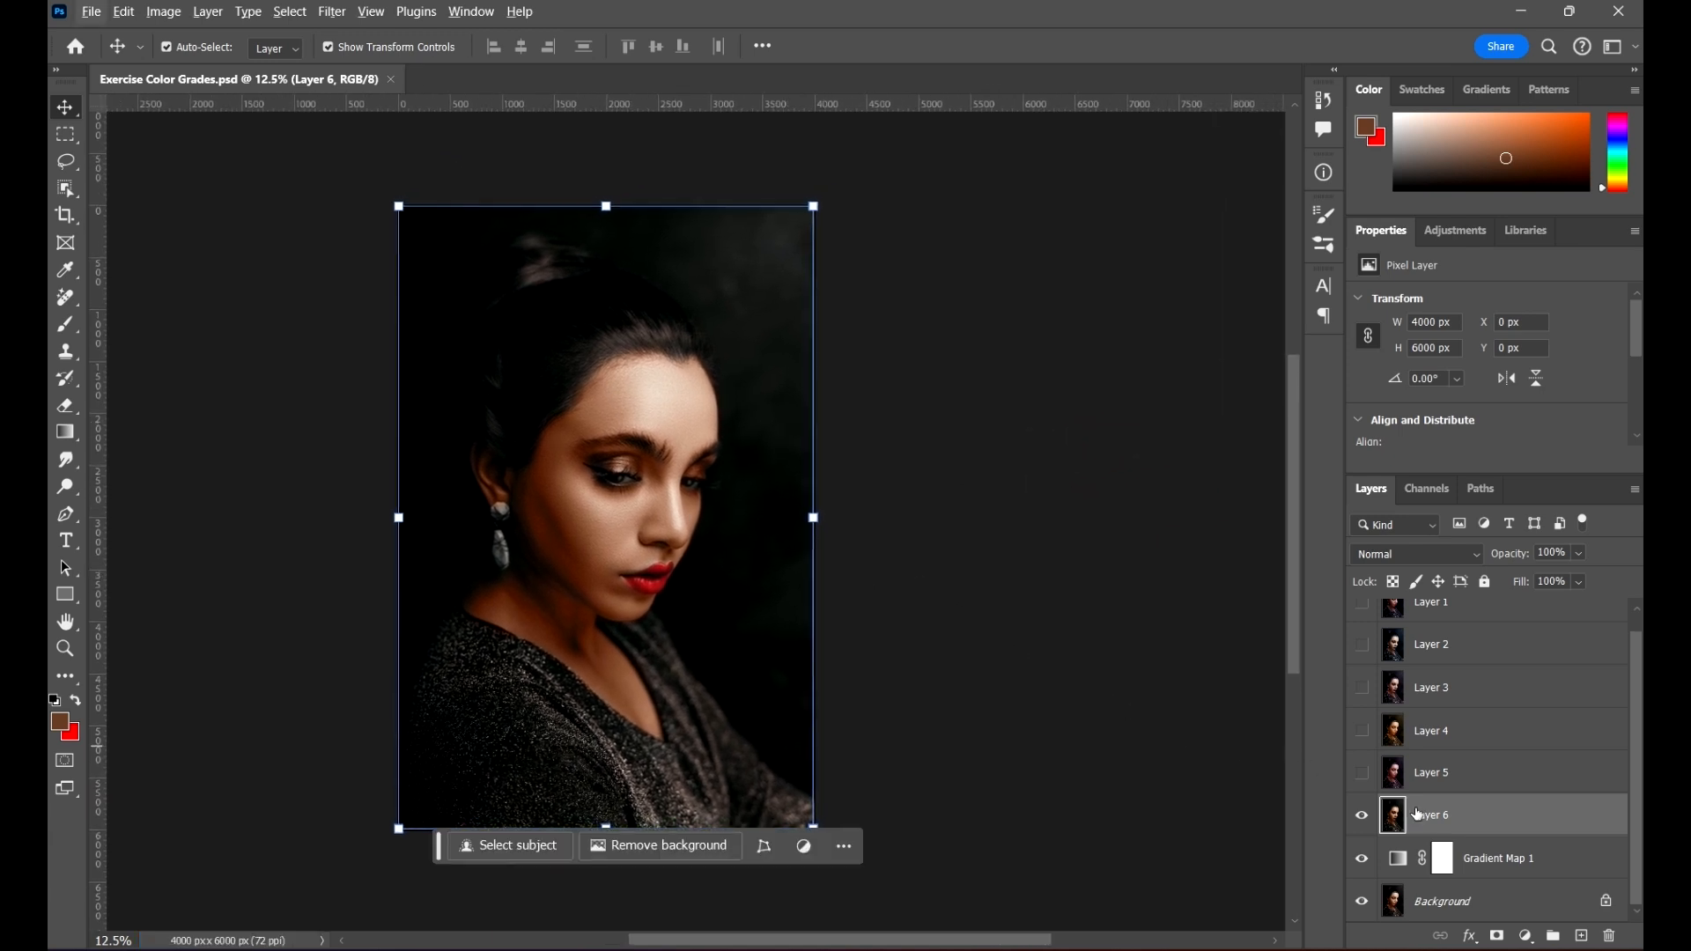
click(1362, 817)
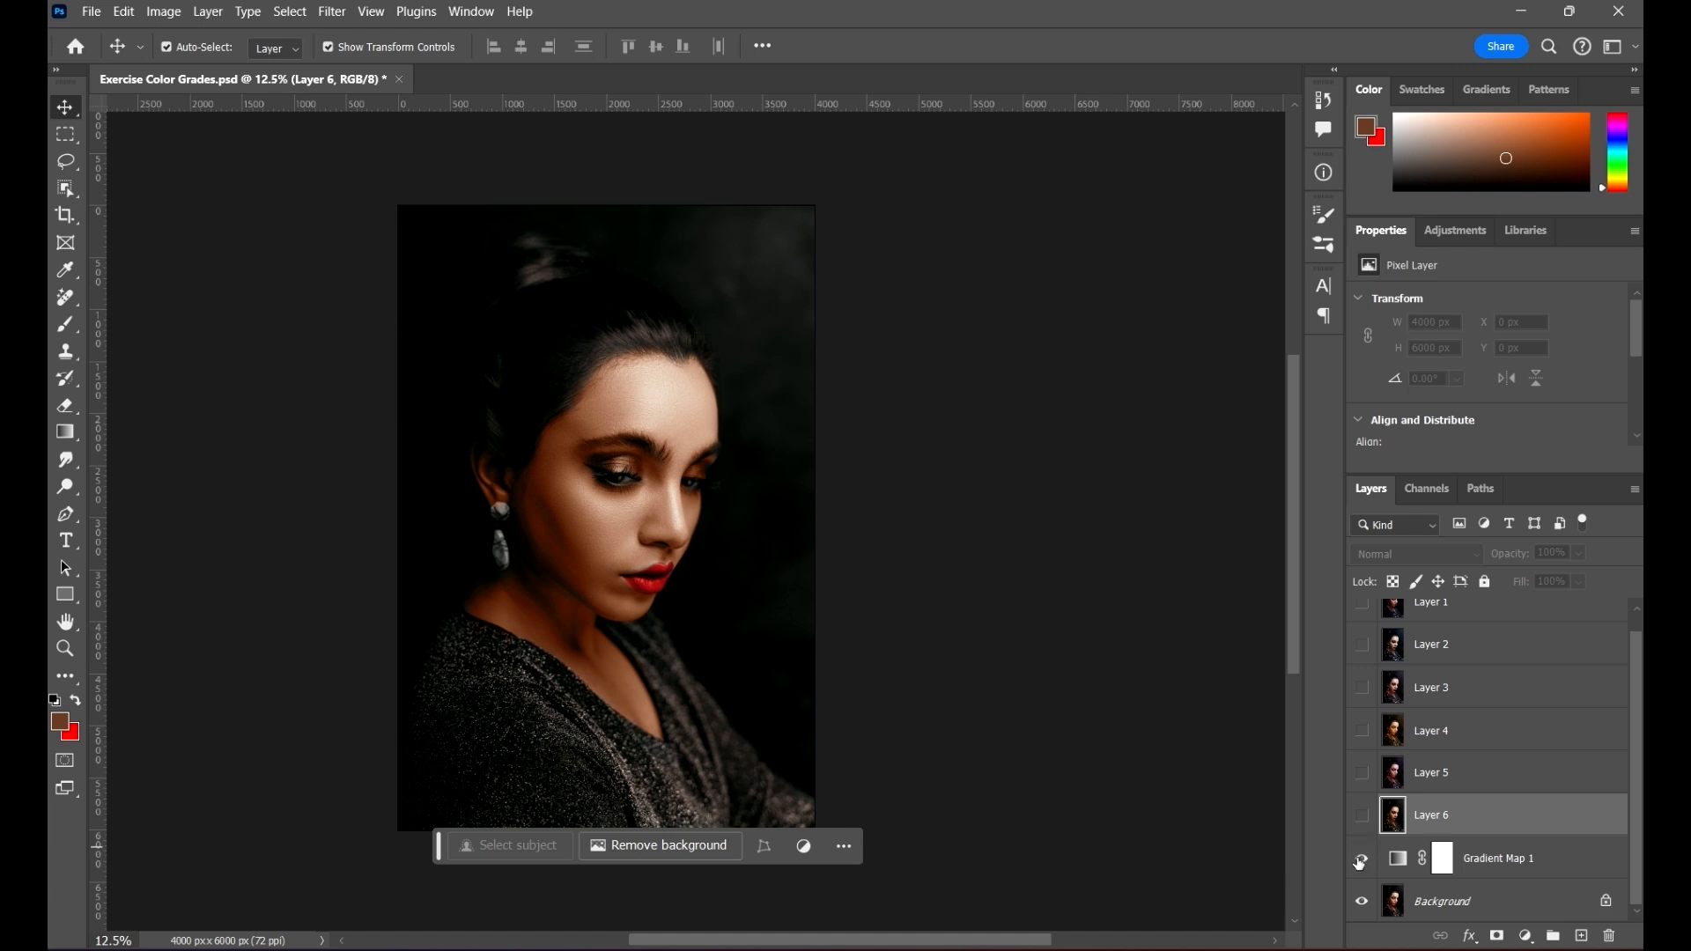
click(1361, 860)
click(1361, 859)
Step: Show the stamped looks one after another from Layer 6 up to Layer 1 to compare the grades
click(1362, 817)
click(1362, 774)
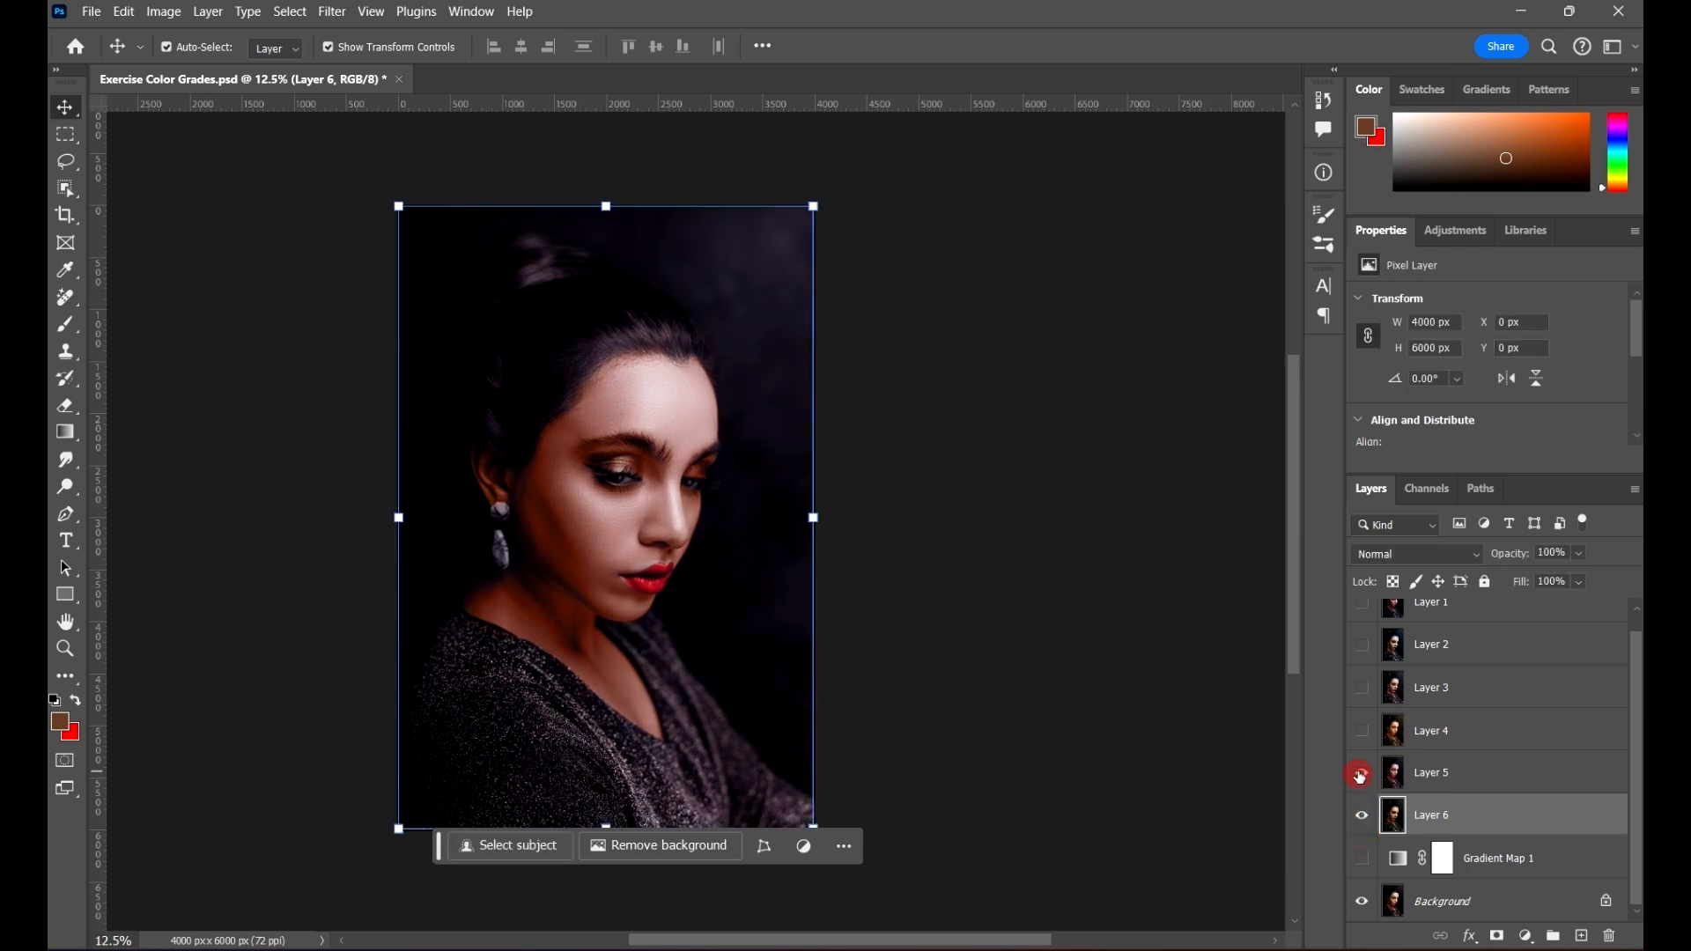
click(1361, 730)
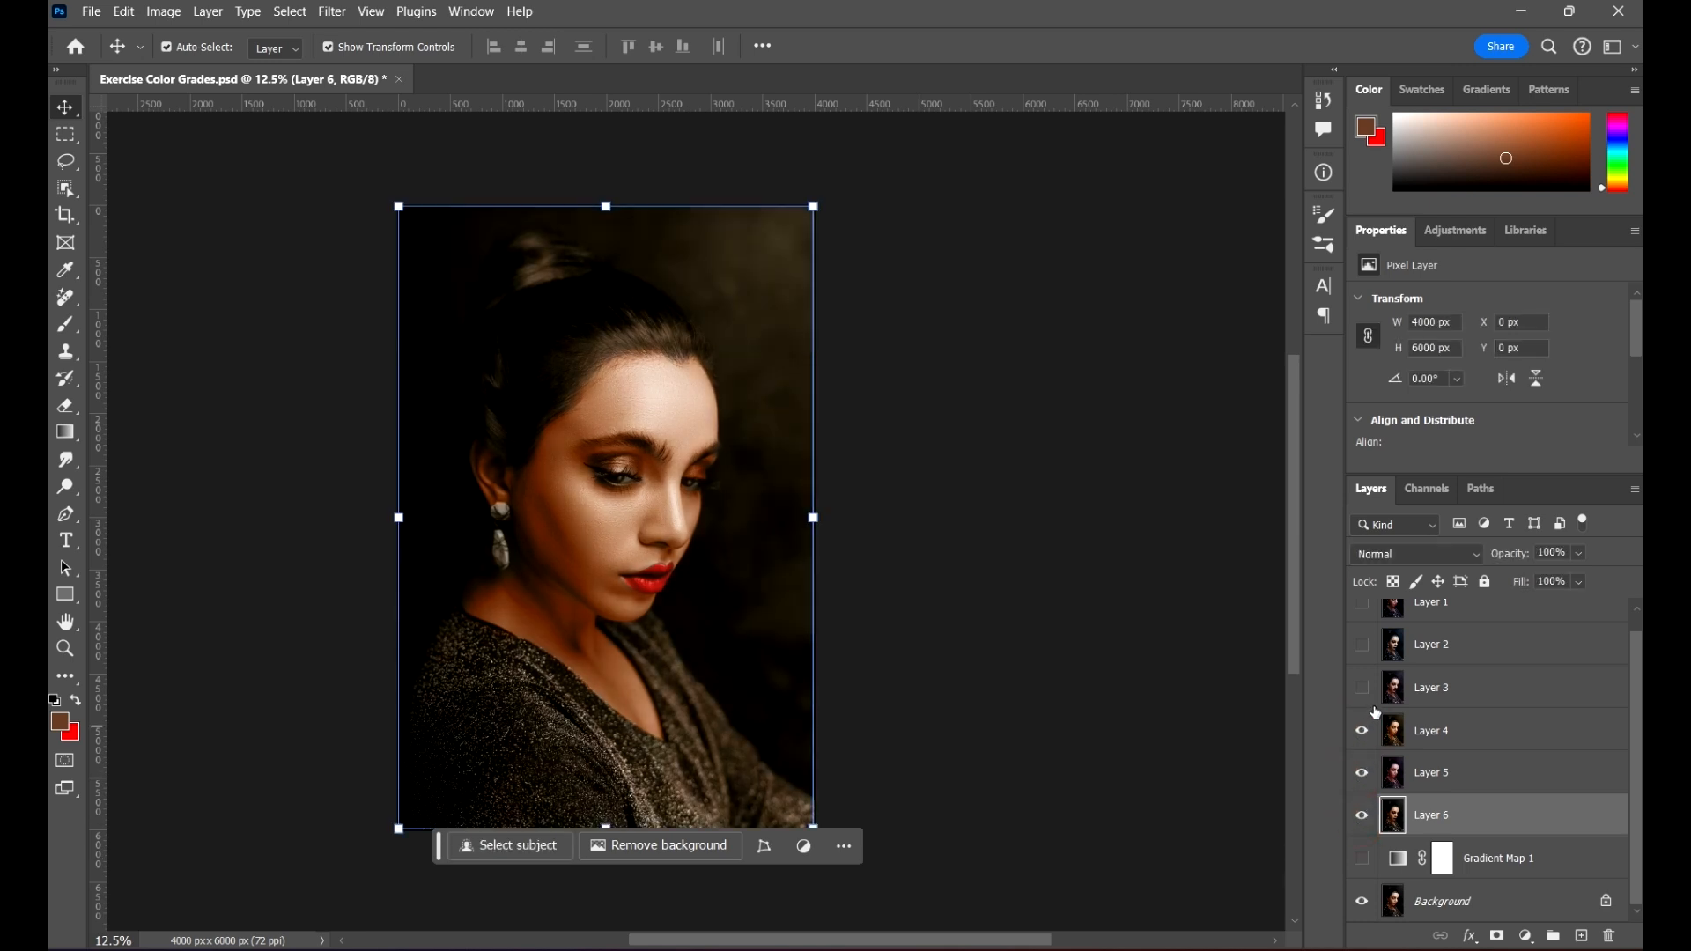
click(1360, 688)
click(1361, 645)
scroll(1369, 664, up, 1)
click(1365, 621)
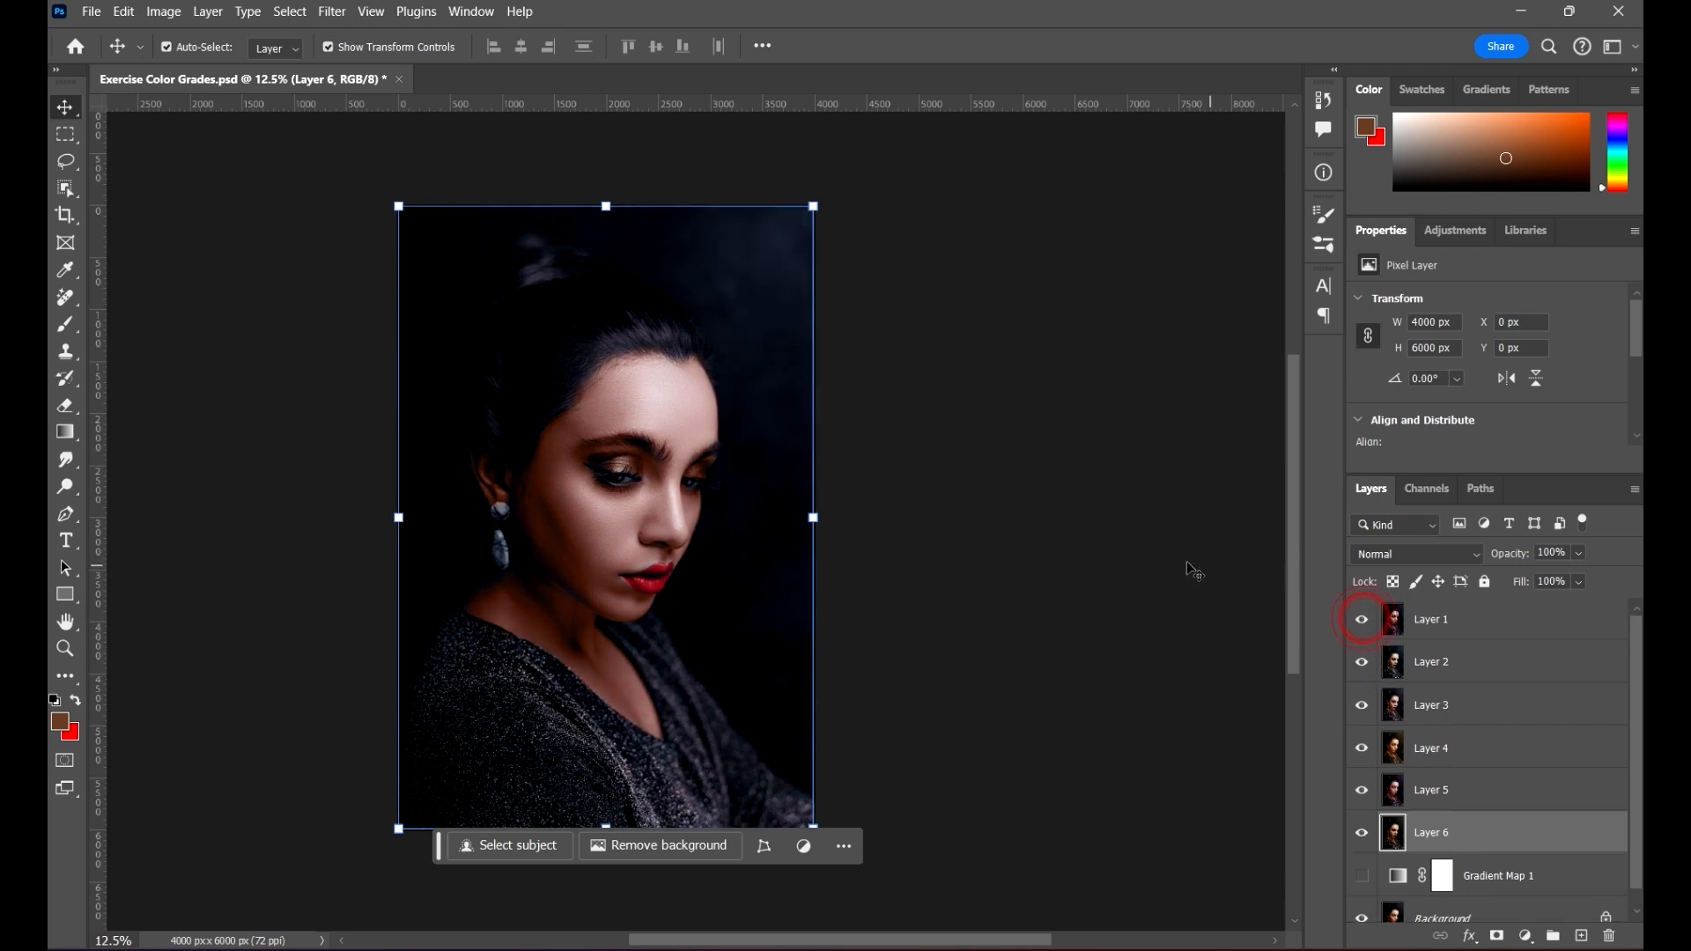
Step: Deselect all layers, inspect the portrait with the Layer 1 grade up close, and save the document
click(1184, 558)
drag(1049, 559, 1083, 548)
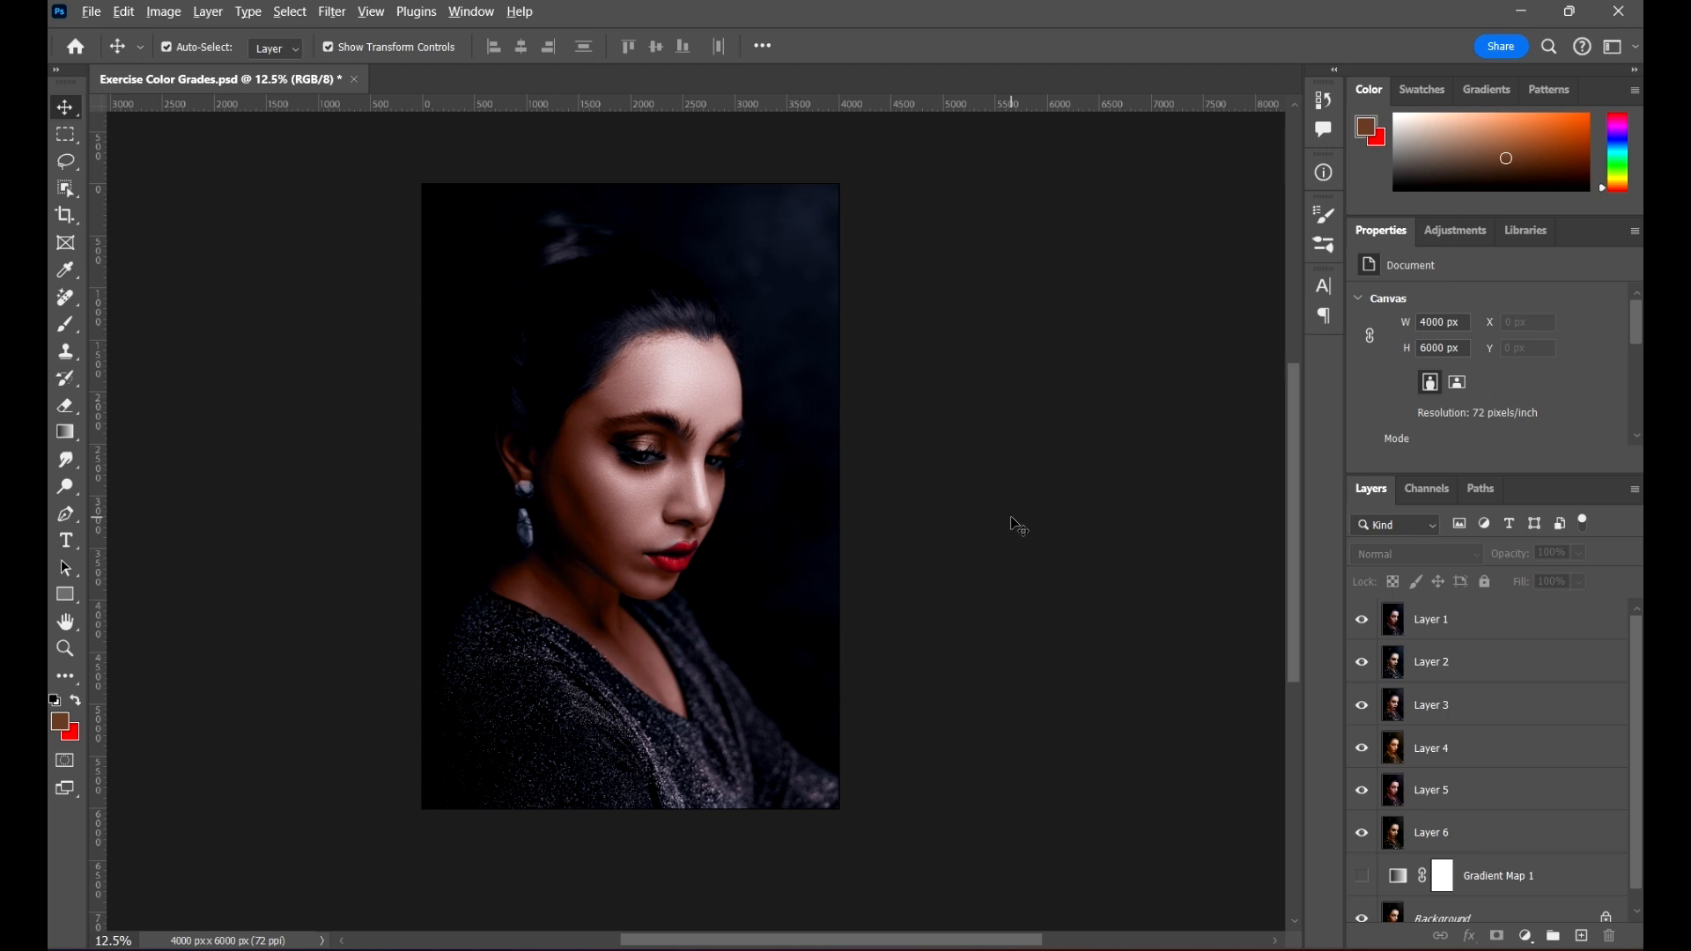
scroll(983, 482, up, 2)
drag(968, 565, 966, 566)
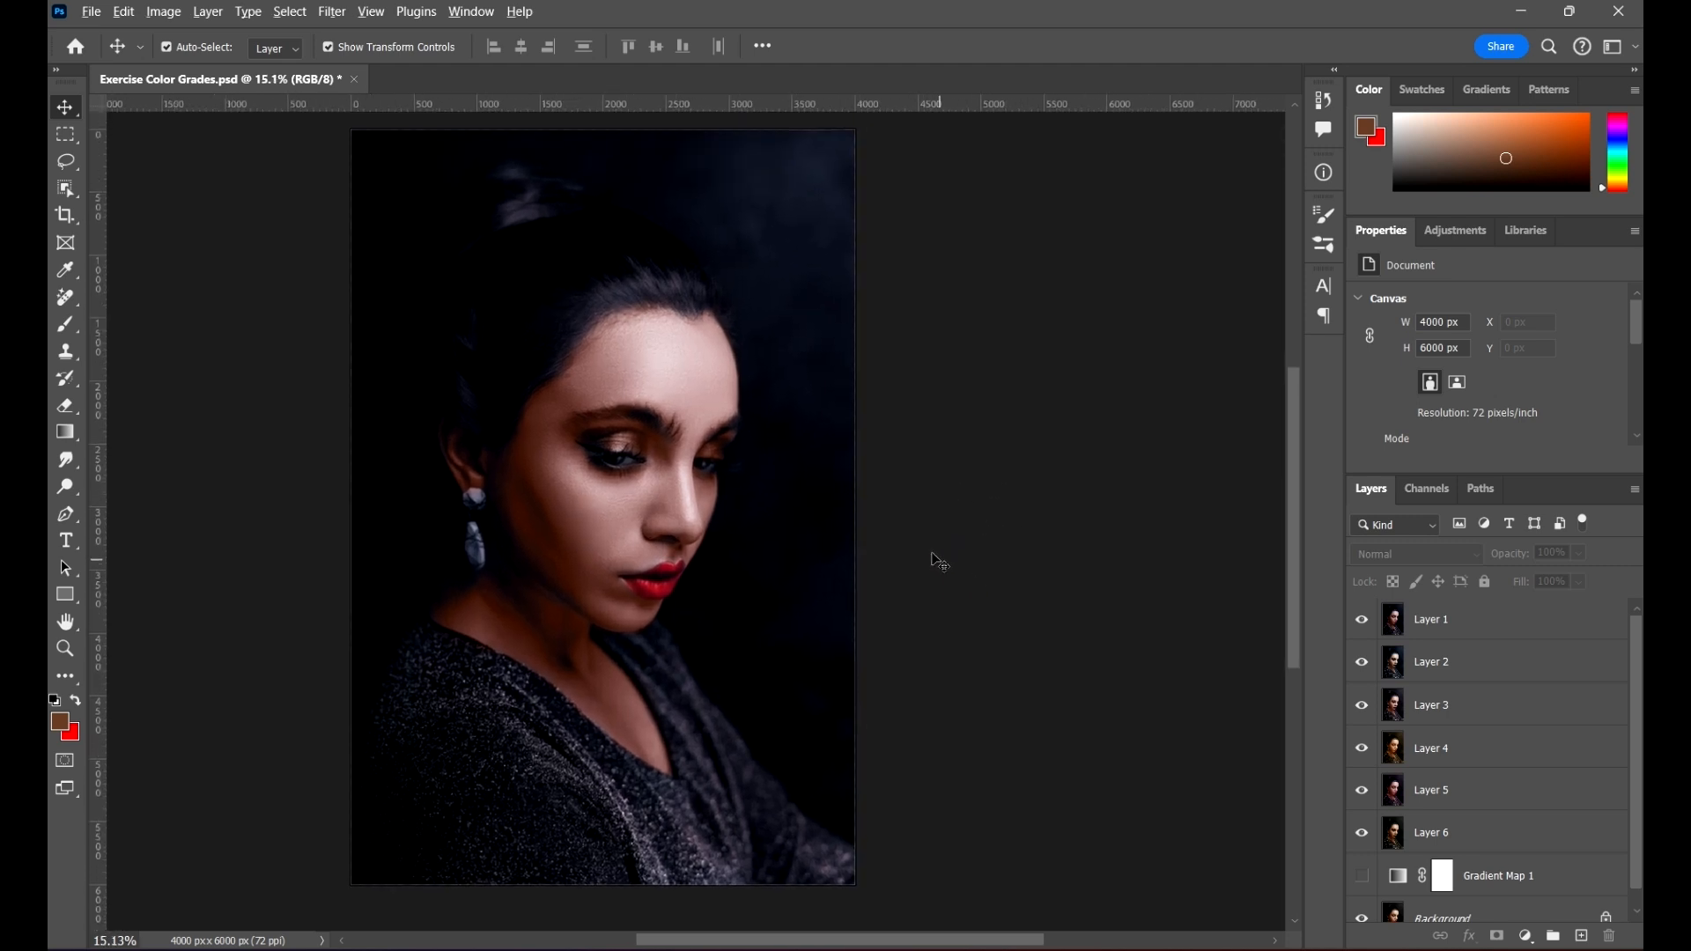
scroll(933, 561, down, 1)
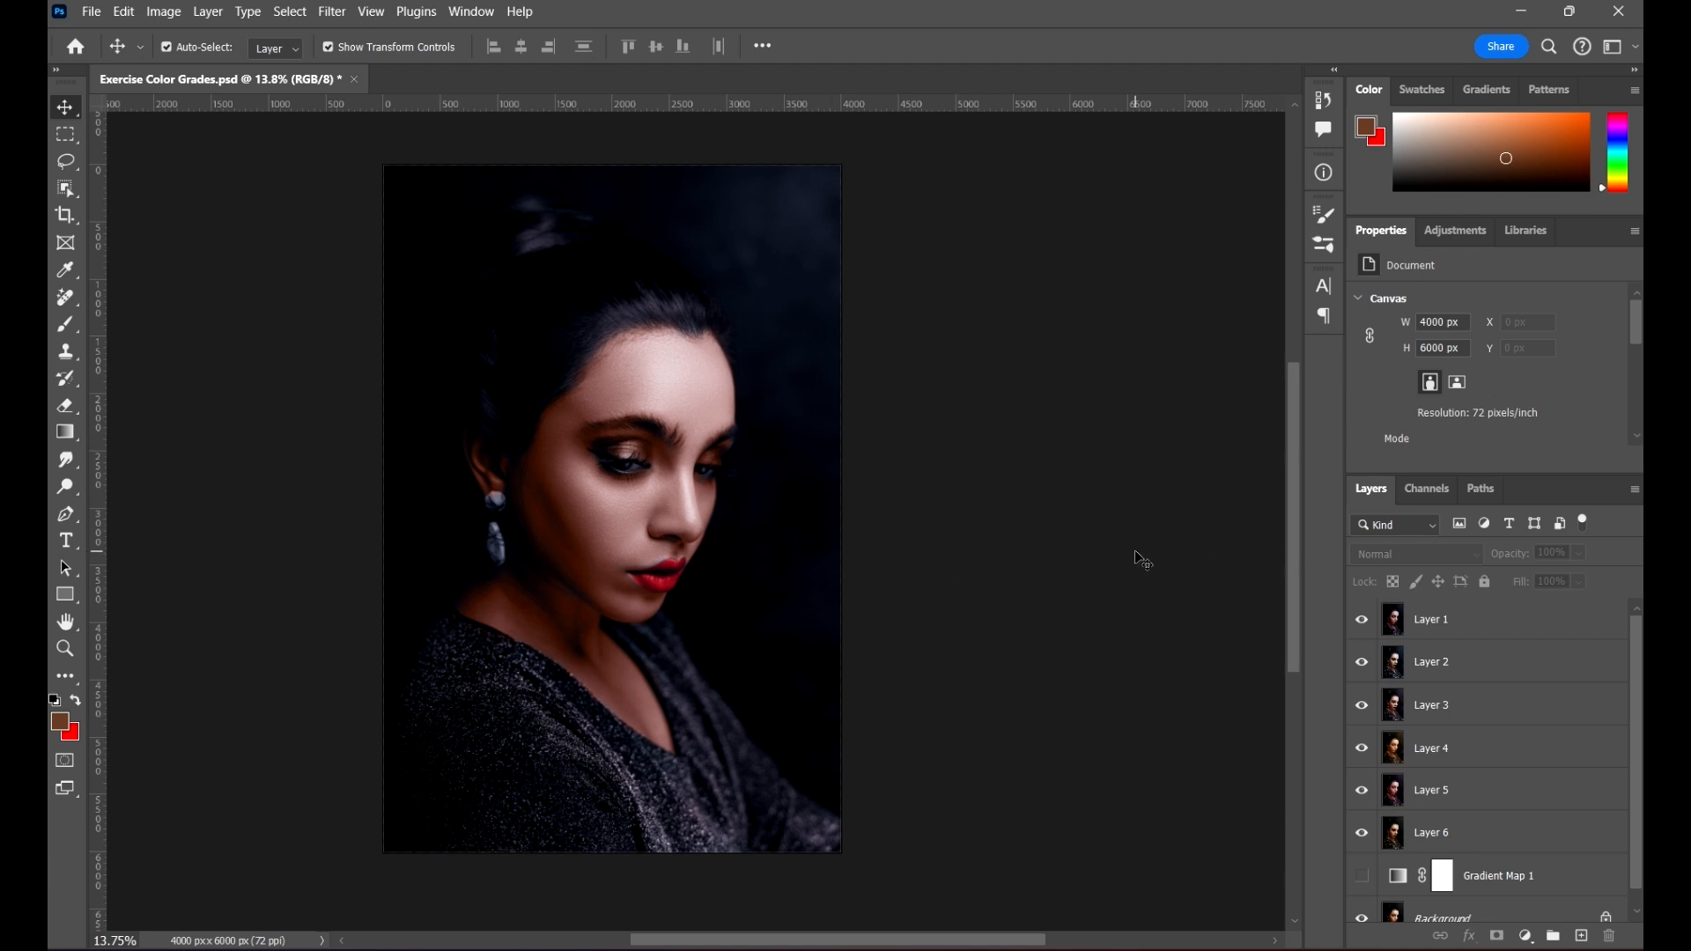
key(ctrl+s)
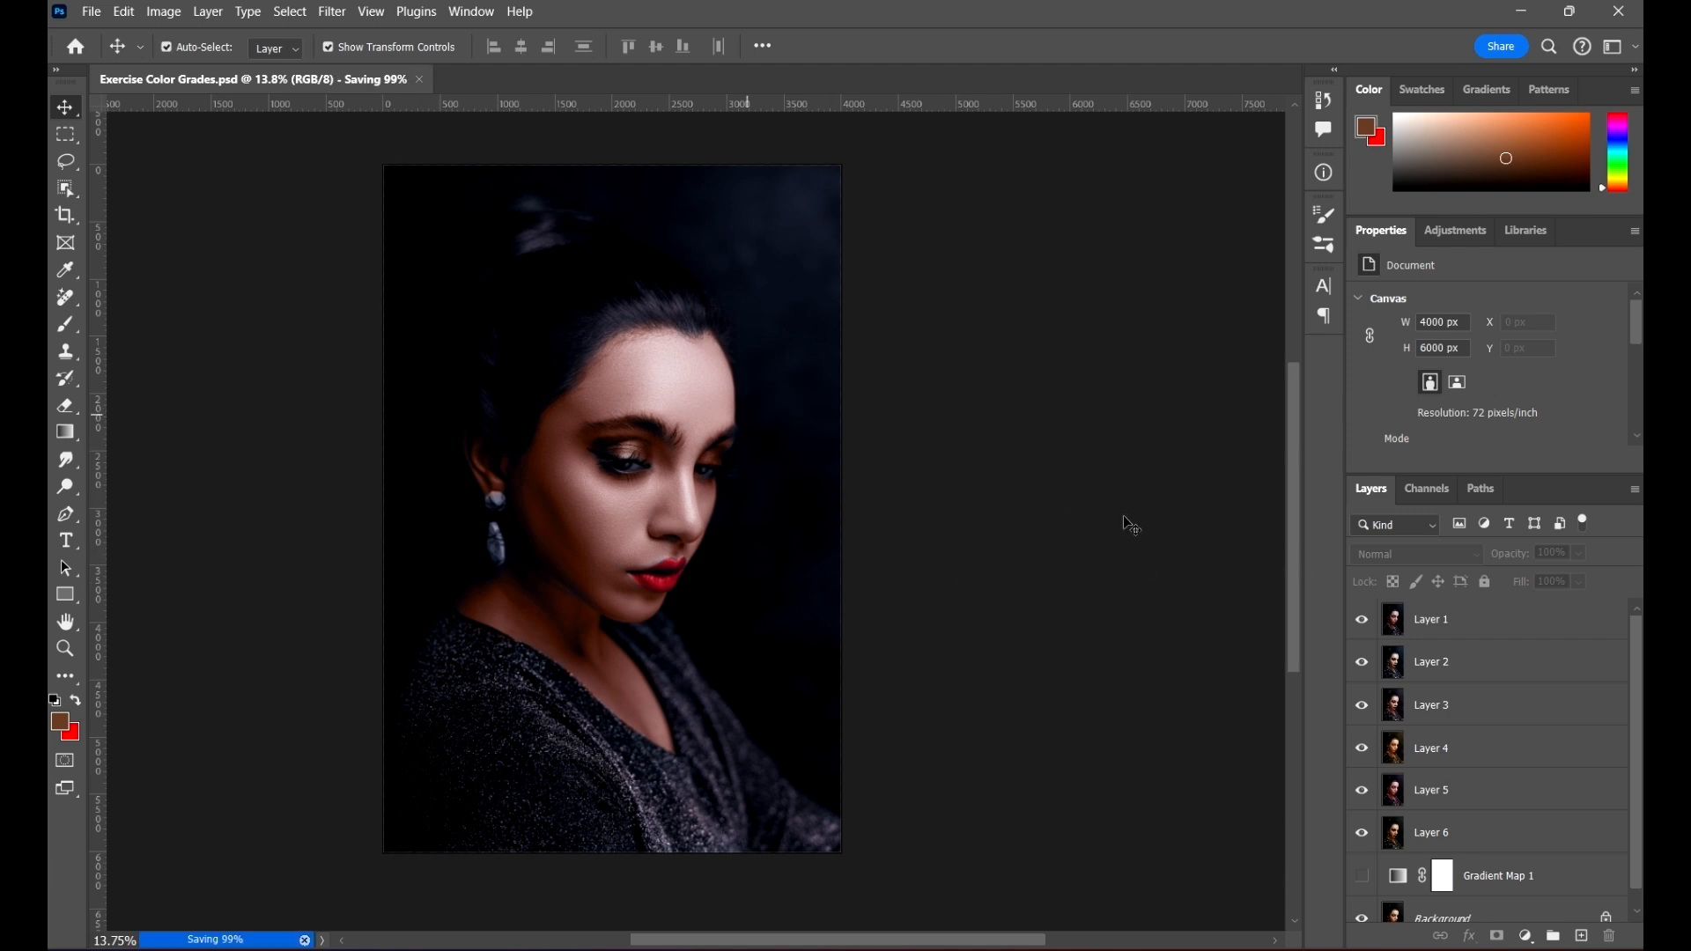
drag(1072, 560, 1037, 563)
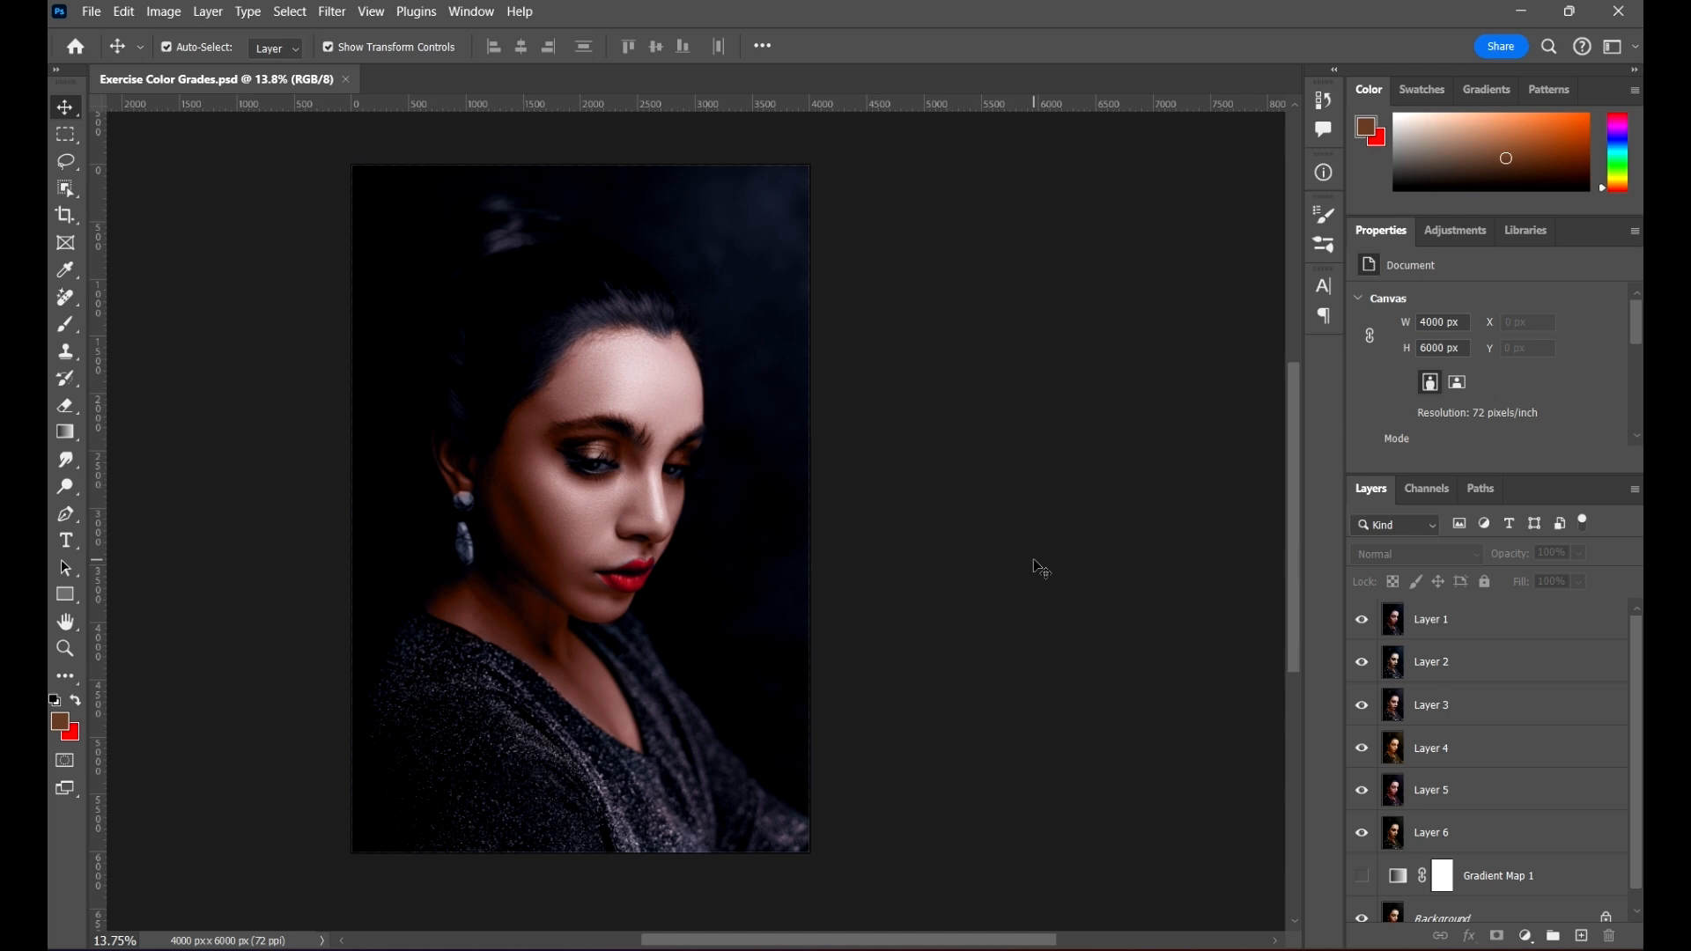